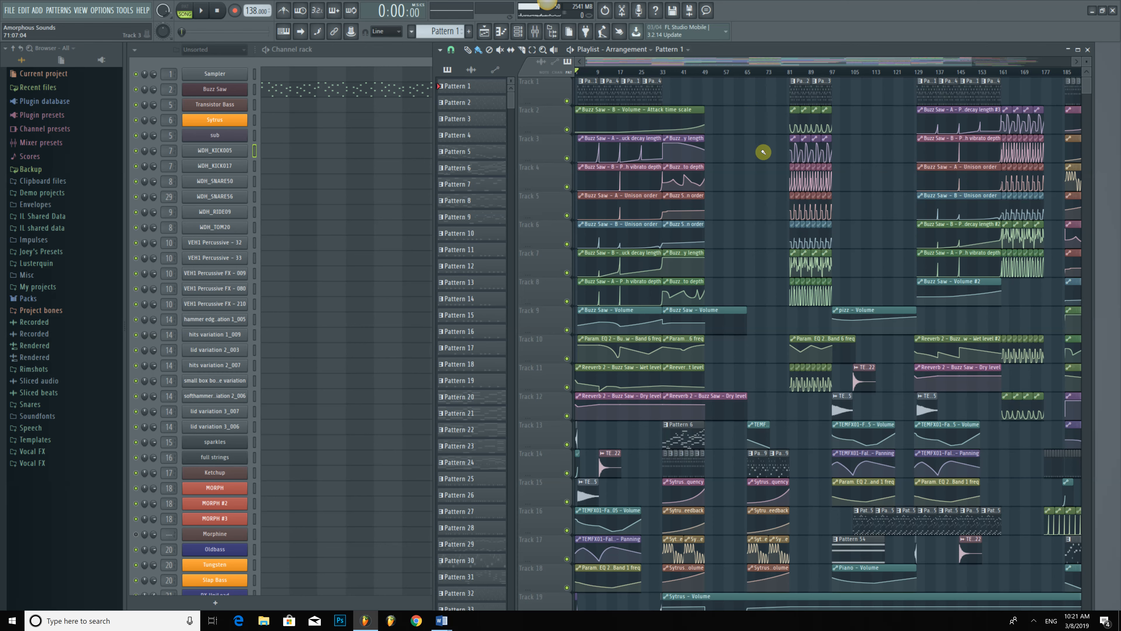
Open the Buzz Saw channel's notes for Pattern 1 in the piano roll.
left_click(393, 63)
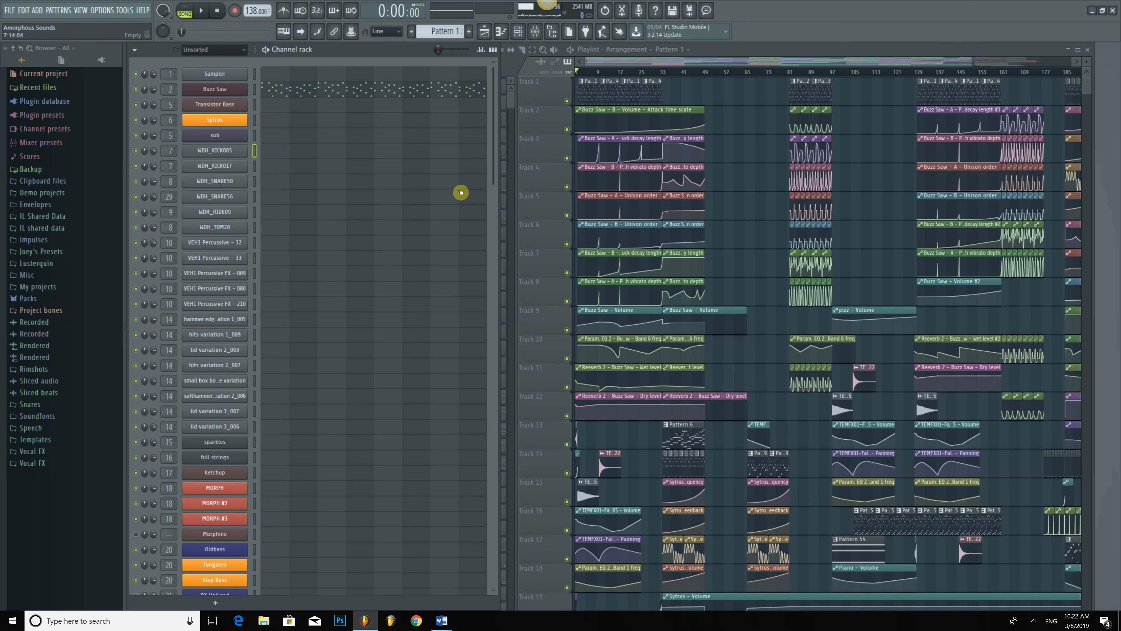
left_click_drag(491, 171, 494, 180)
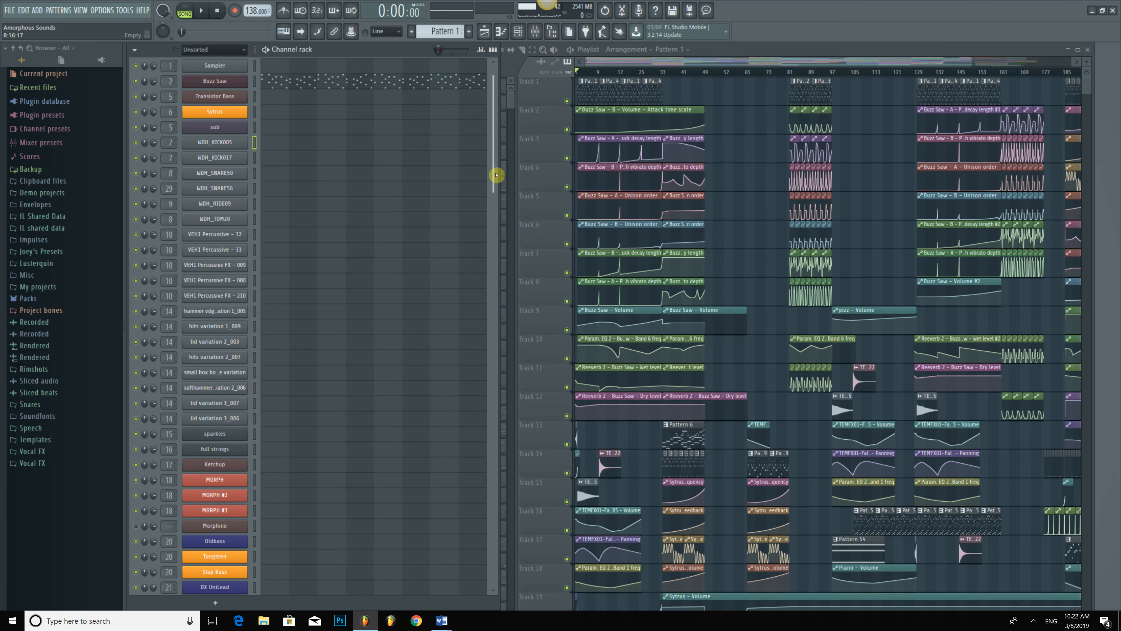
left_click(437, 88)
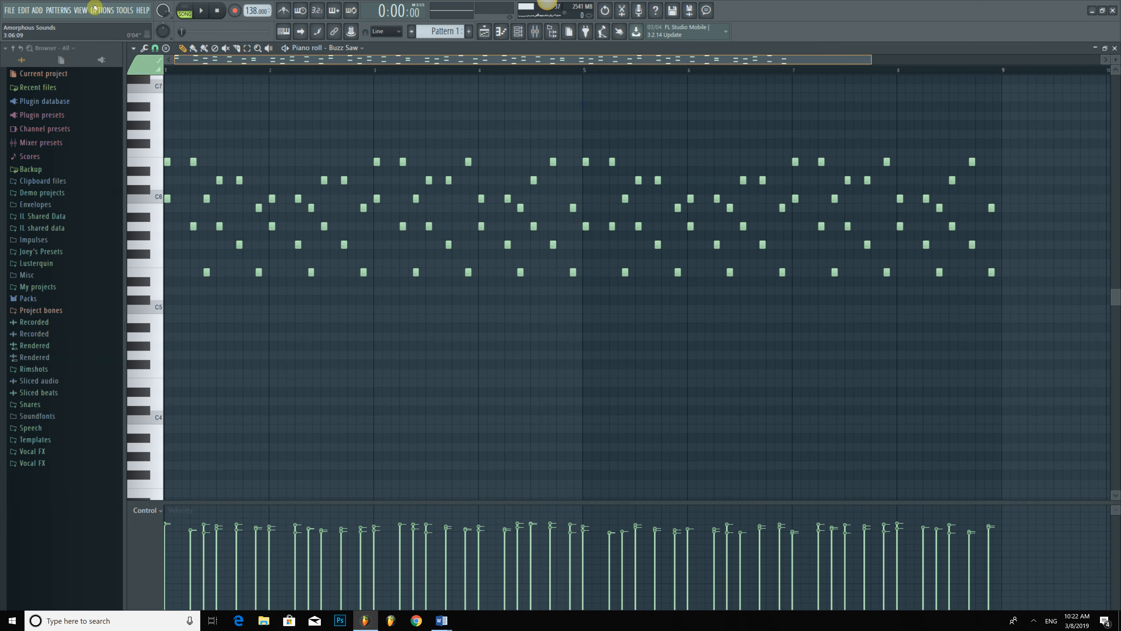
Play Pattern 1 on its own in pattern mode, stop playback and close the piano roll.
left_click(185, 6)
left_click(201, 10)
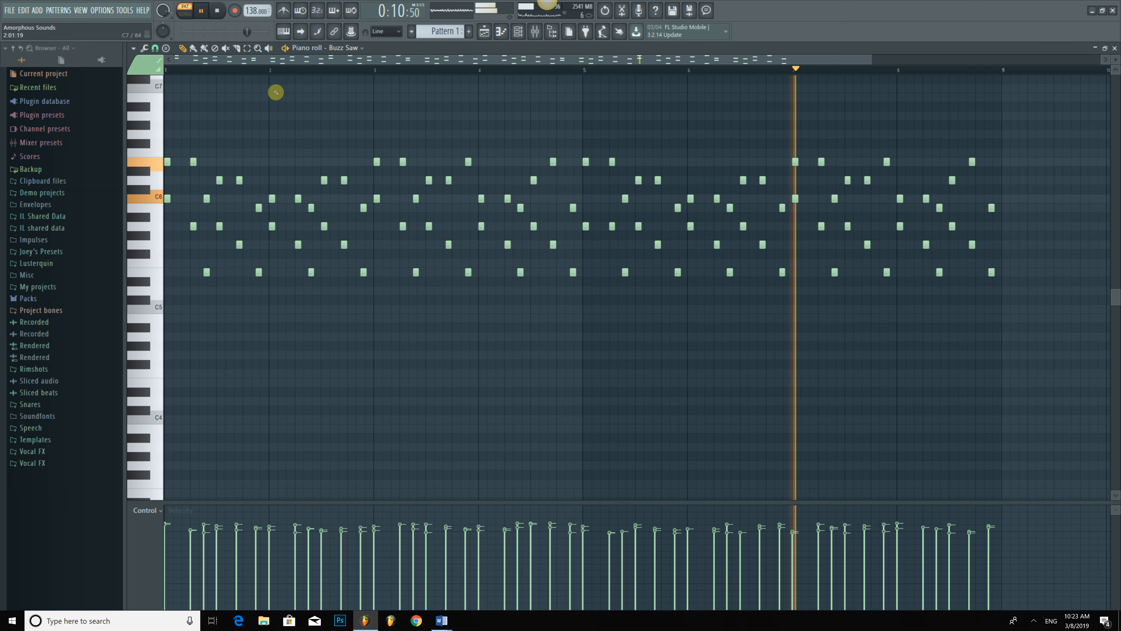
left_click(218, 12)
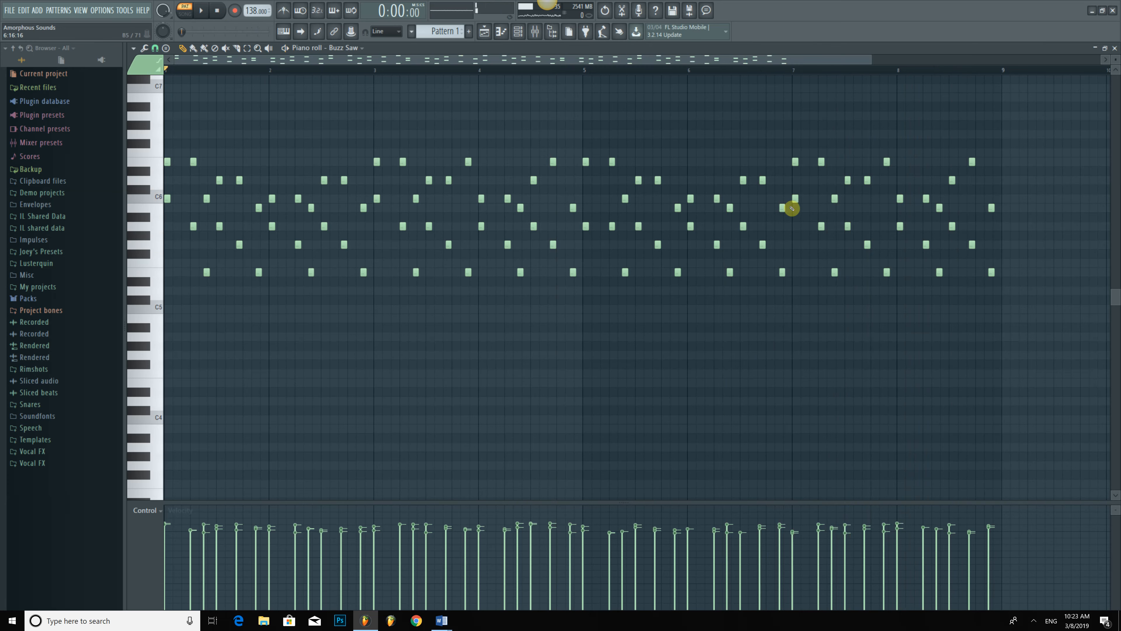
left_click(1114, 48)
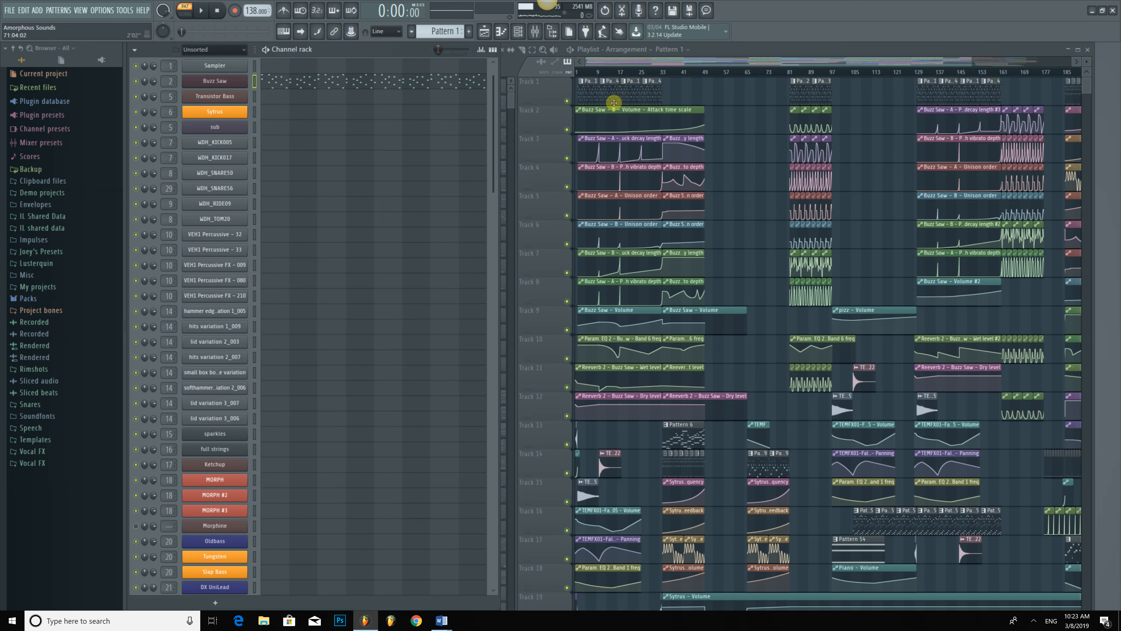
Open the Buzz Saw plugin beside the first playlist clips and view the settings of parts B and A.
right_click(614, 105, "ctrl")
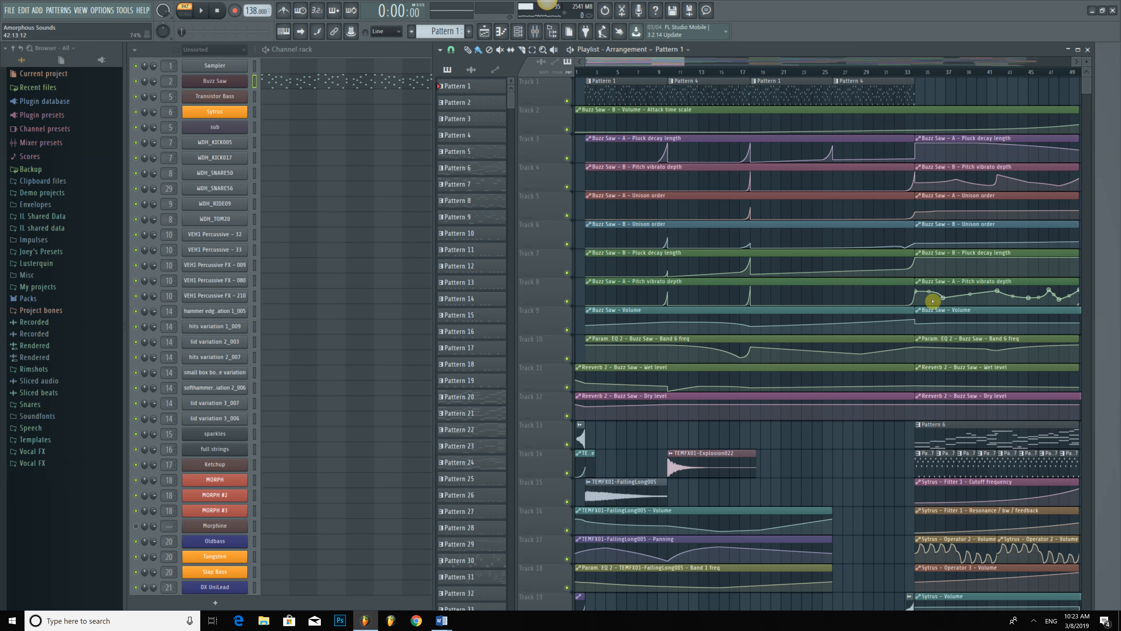
left_click(235, 82)
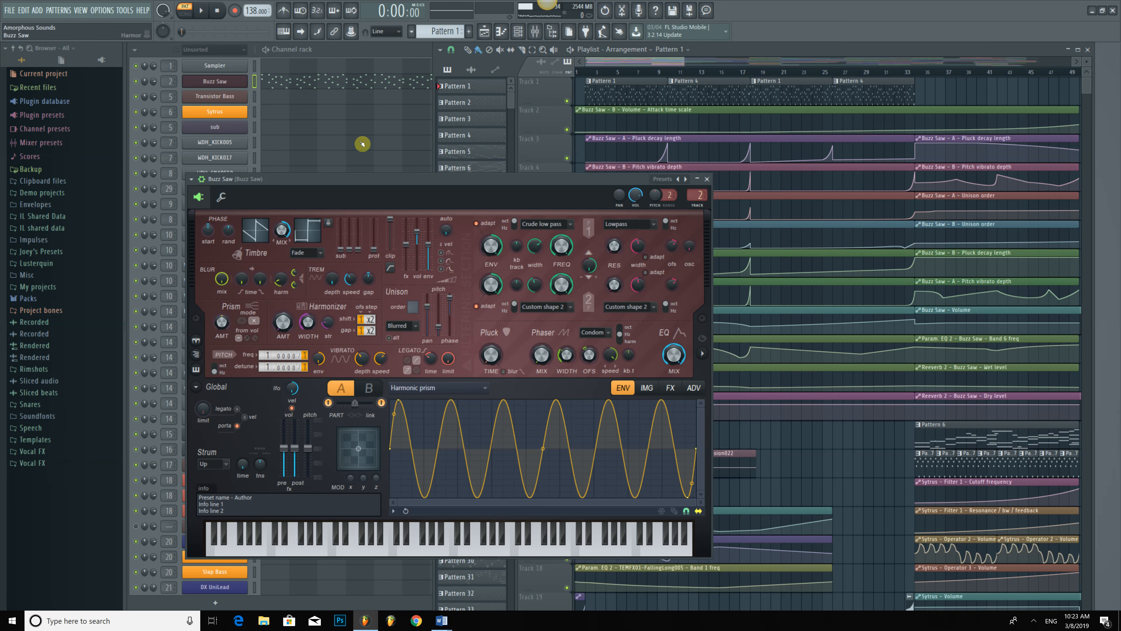
left_click_drag(389, 187, 346, 114)
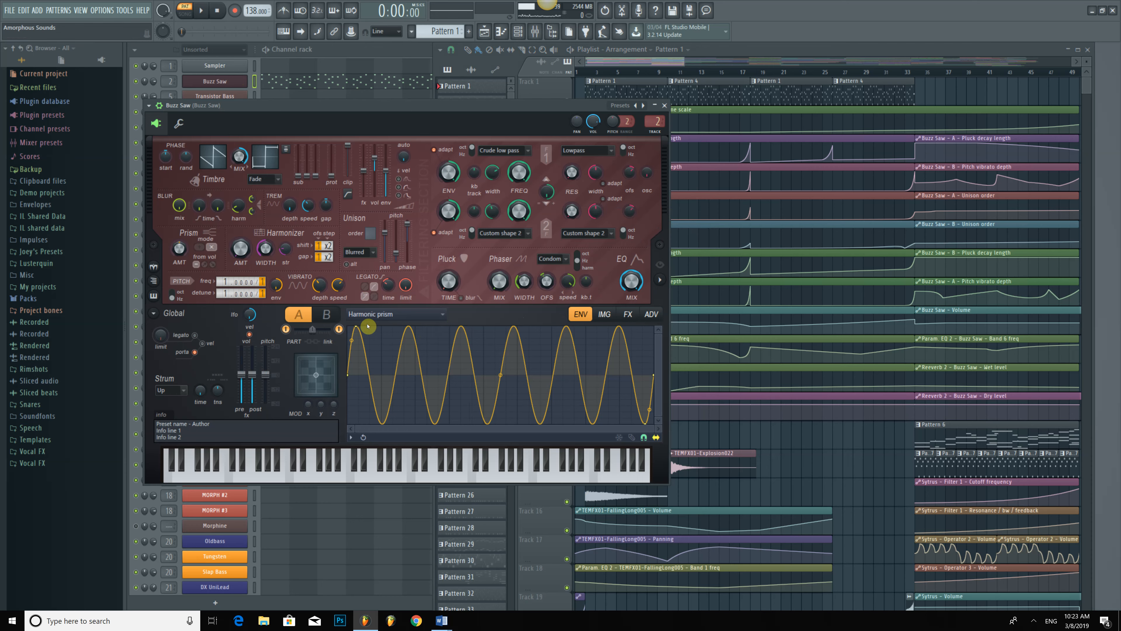
left_click(327, 315)
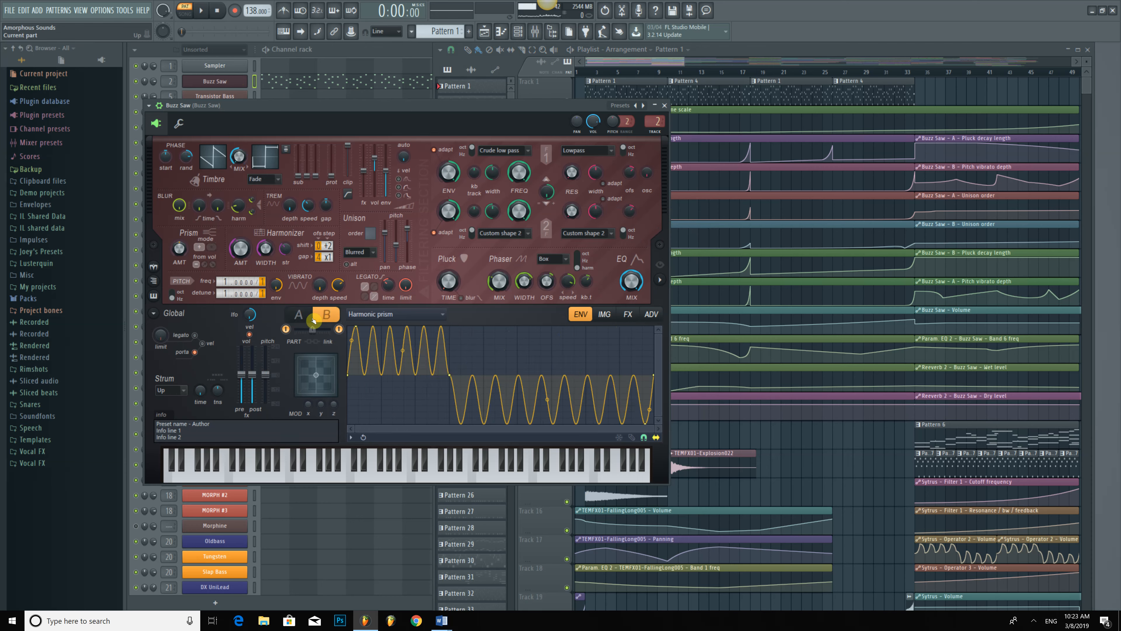
left_click(293, 315)
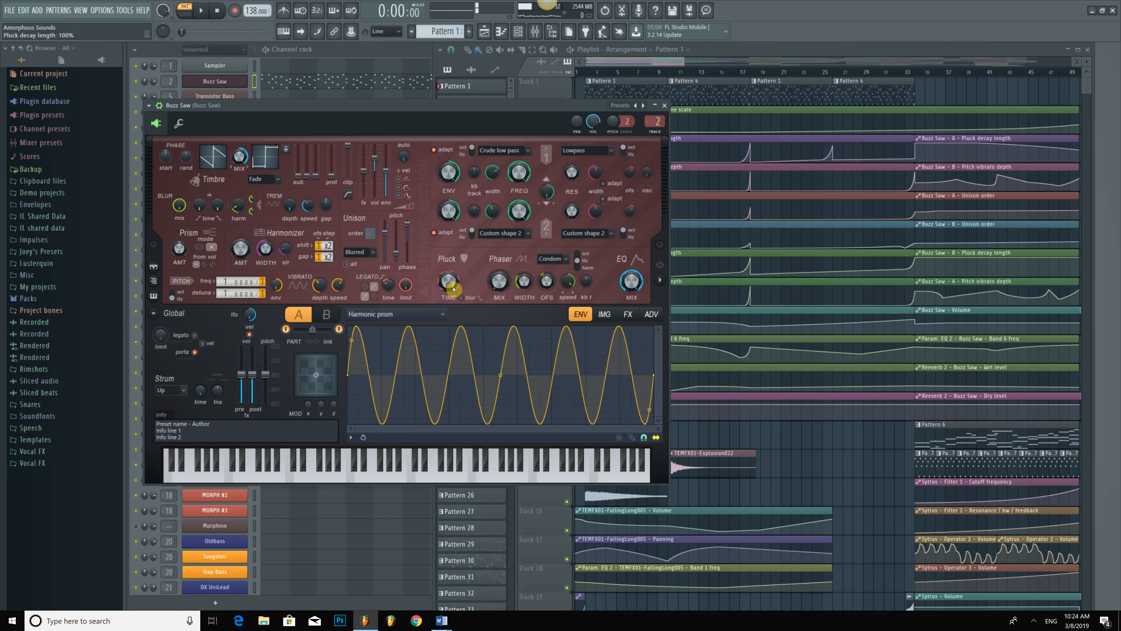
Compare the pluck settings of Buzz Saw parts A and B with their pluck decay length automation clips in the playlist.
left_click_drag(452, 288, 450, 286)
left_click(999, 173)
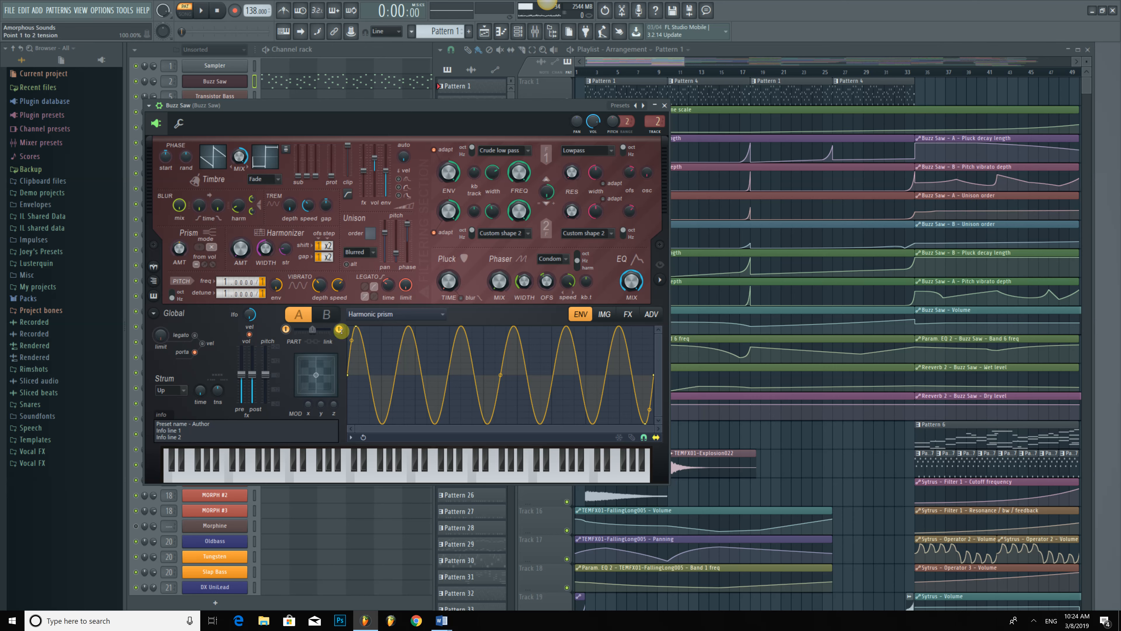
left_click(327, 315)
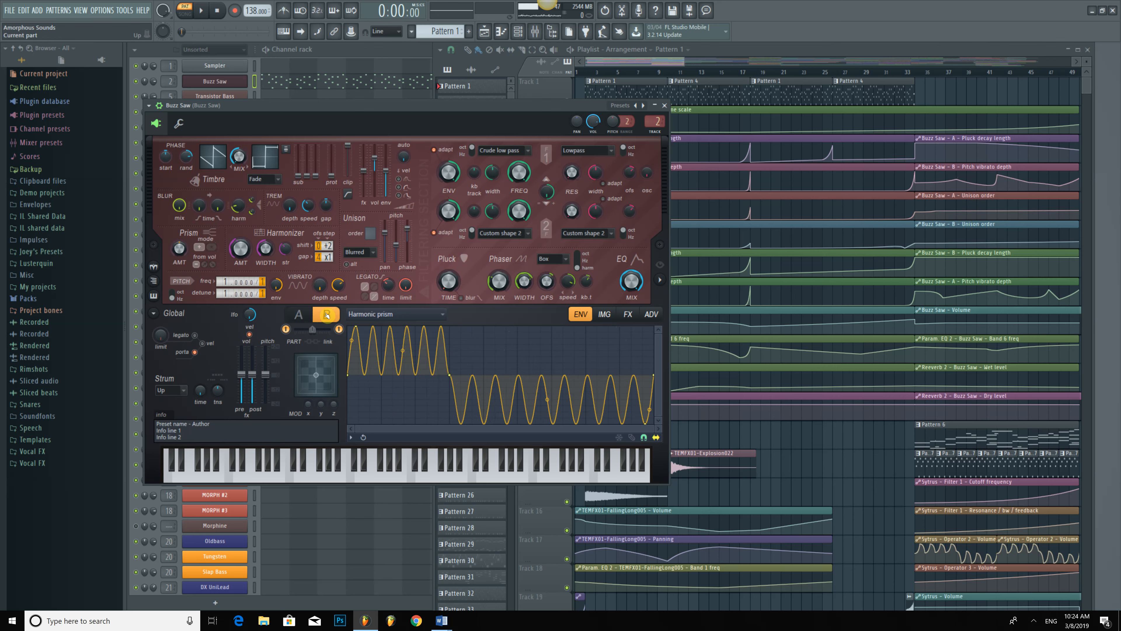
left_click(298, 314)
left_click(327, 315)
left_click(298, 314)
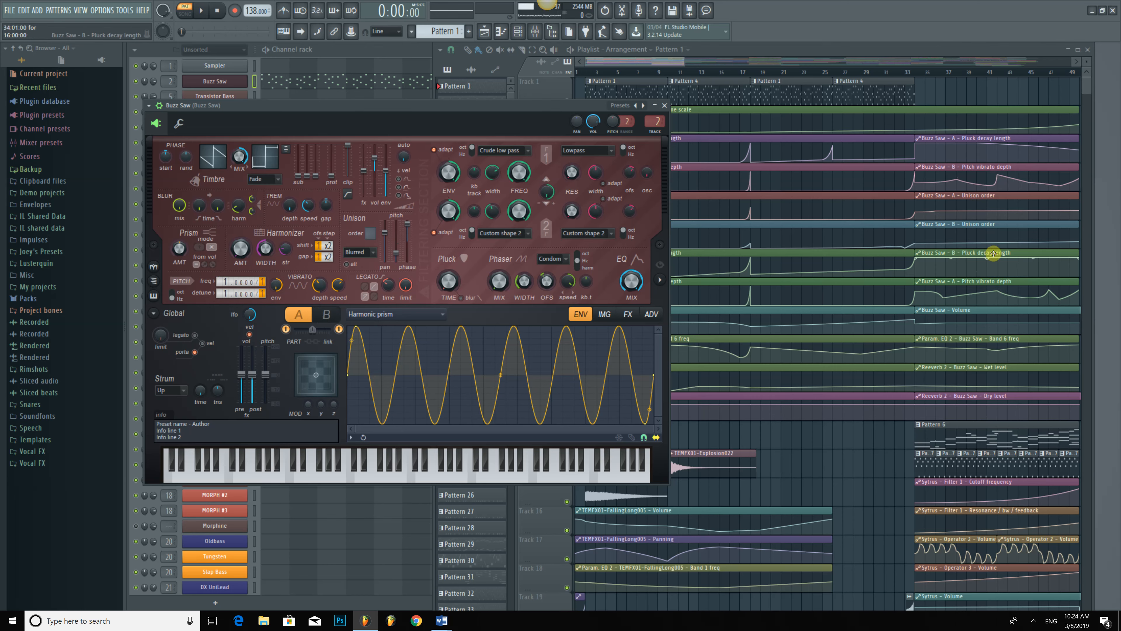
left_click(327, 314)
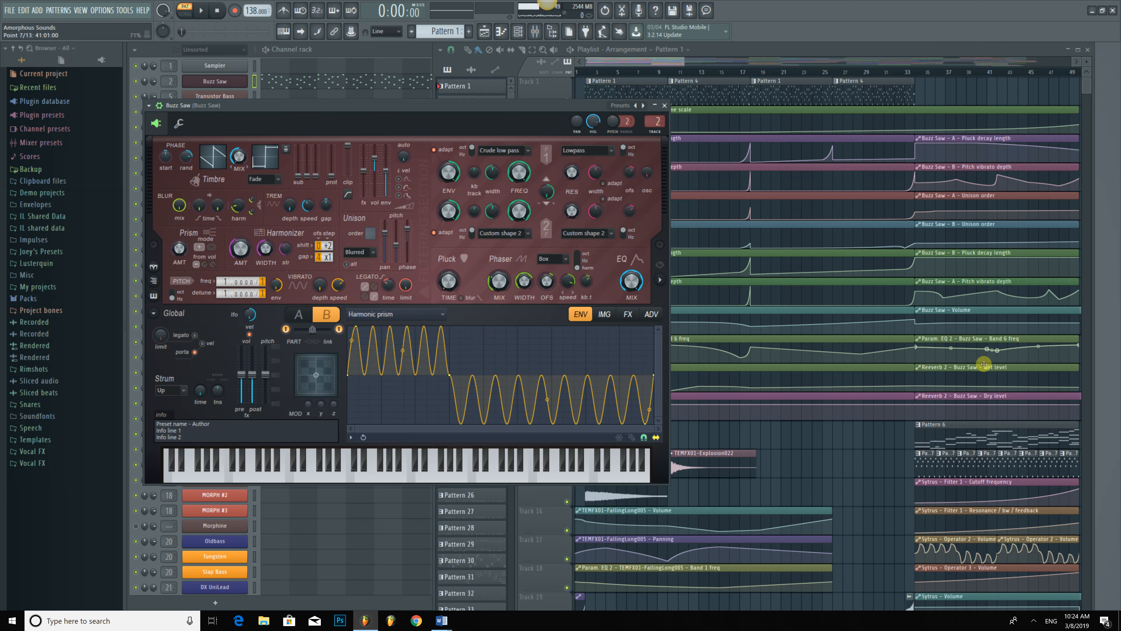
Inspect band 6 of Fruity parametric EQ 2 on the Buzz Saw mixer track, then close the EQ and the mixer.
left_click(535, 31)
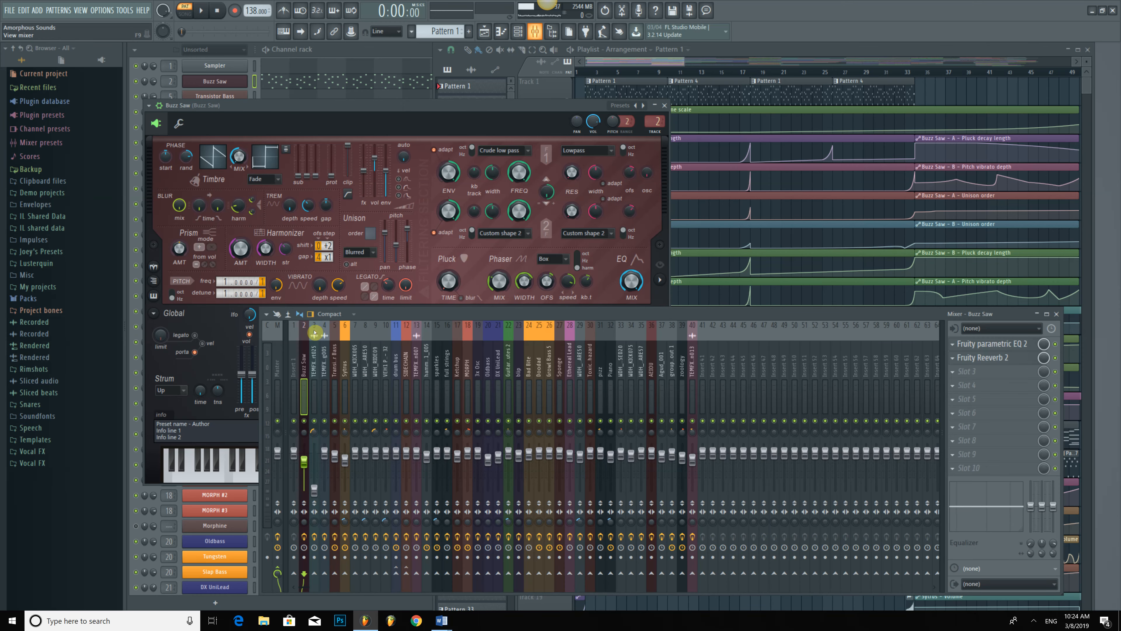
left_click(984, 344)
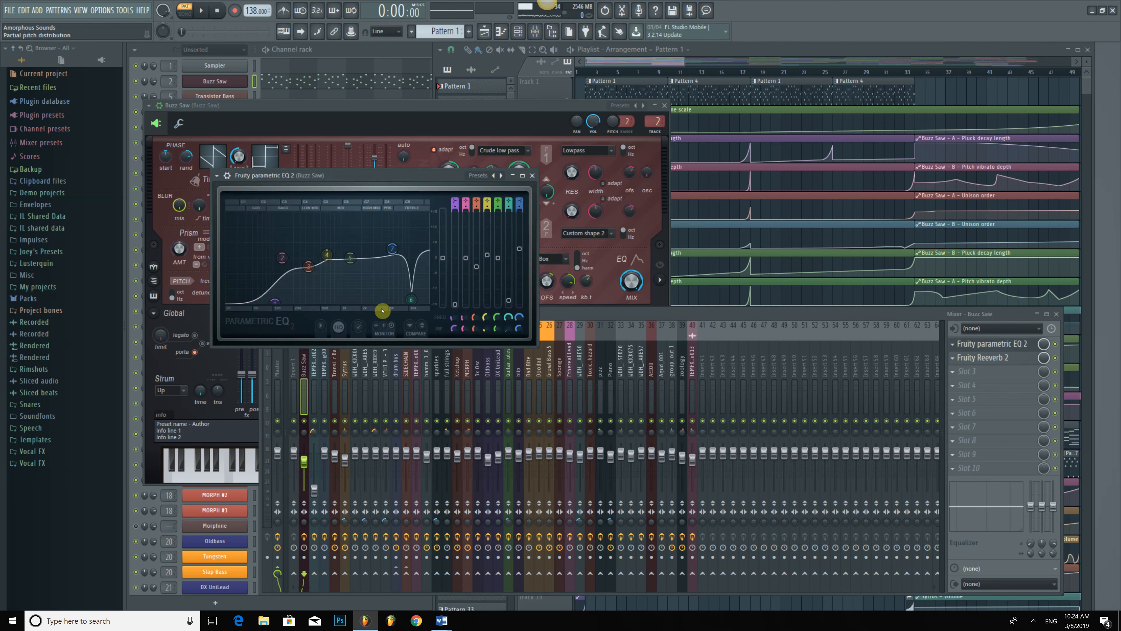
mouse_move(509, 329)
left_mouse_down()
mouse_move(509, 309)
mouse_move(509, 375)
mouse_move(508, 320)
left_mouse_up()
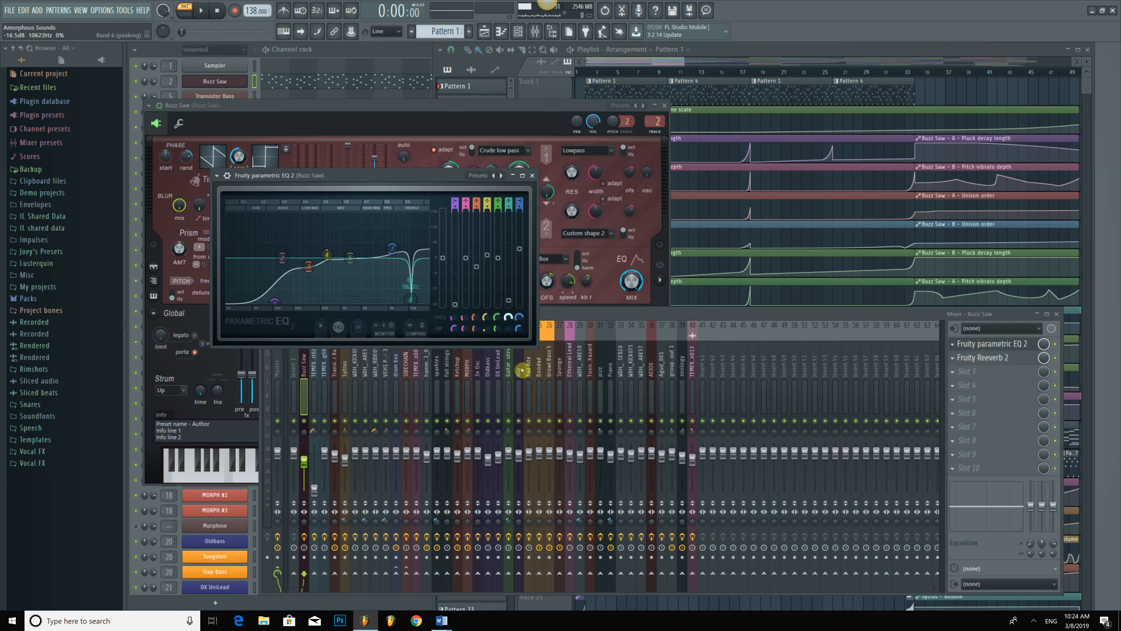
left_click(532, 176)
left_click(1056, 314)
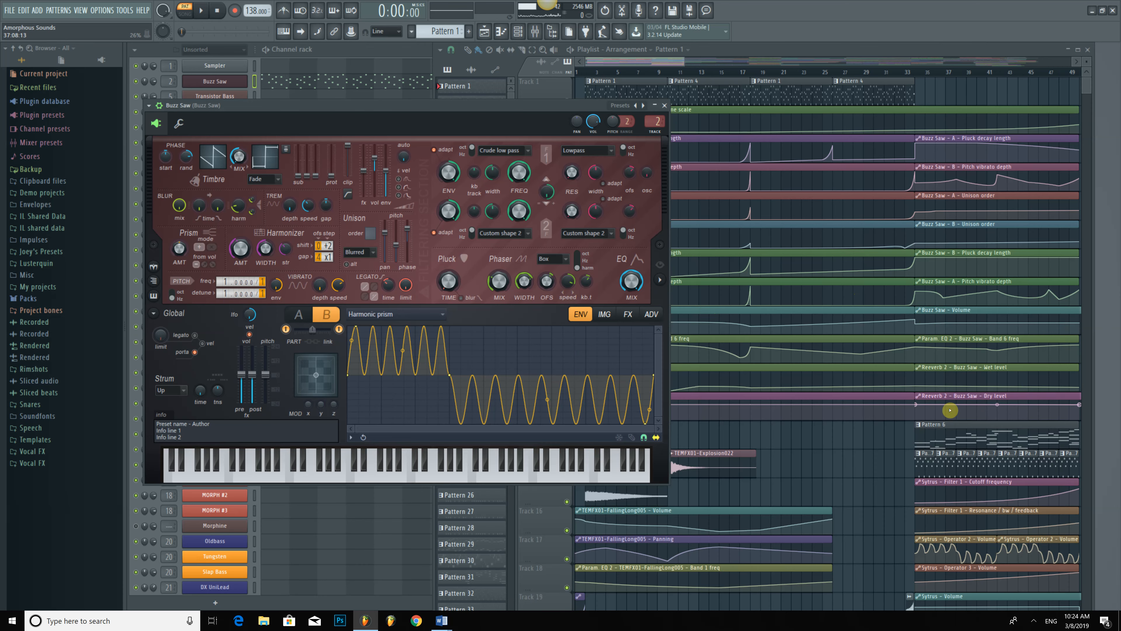
Check the automation options for the Prism amount in Buzz Saw parts B and A, then close the plugin.
right_click(178, 249)
left_click(161, 234)
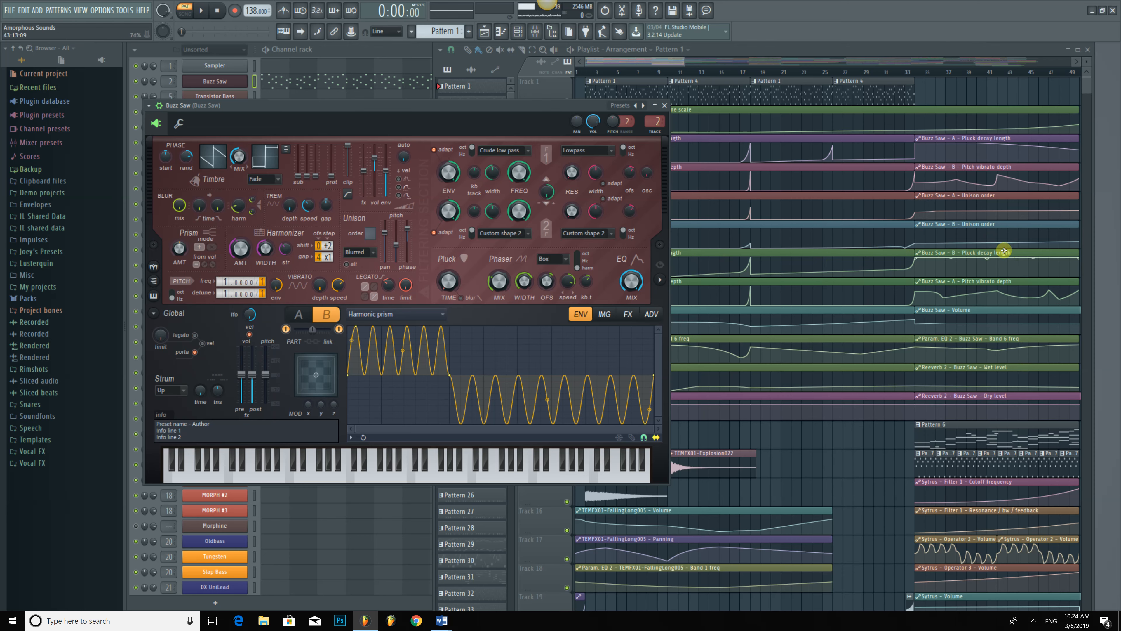
right_click(176, 252)
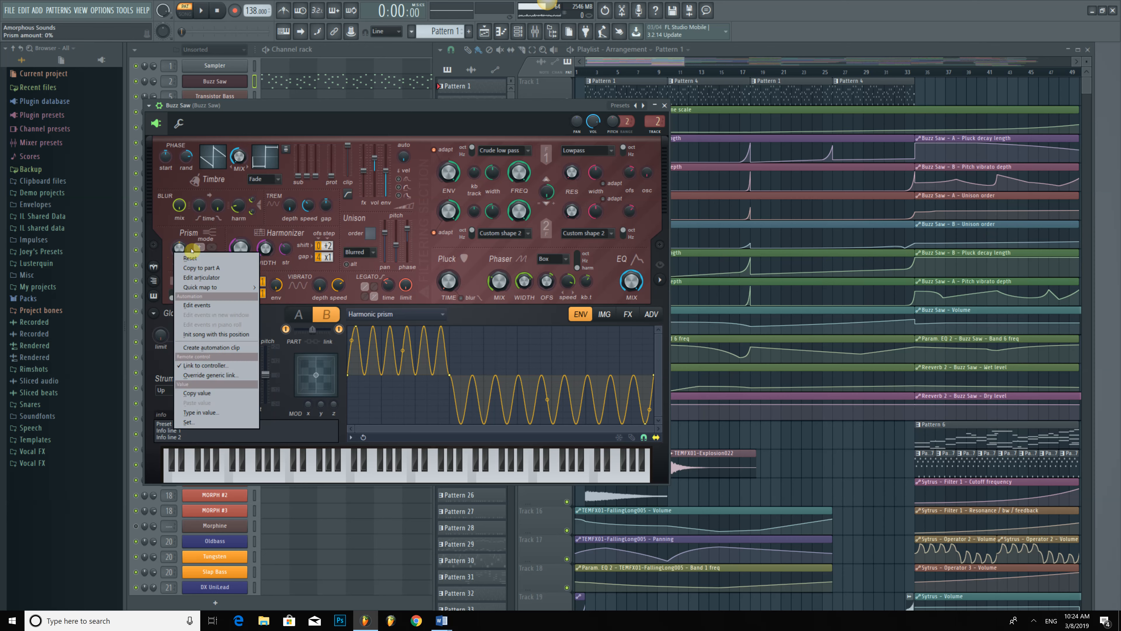
left_click(164, 238)
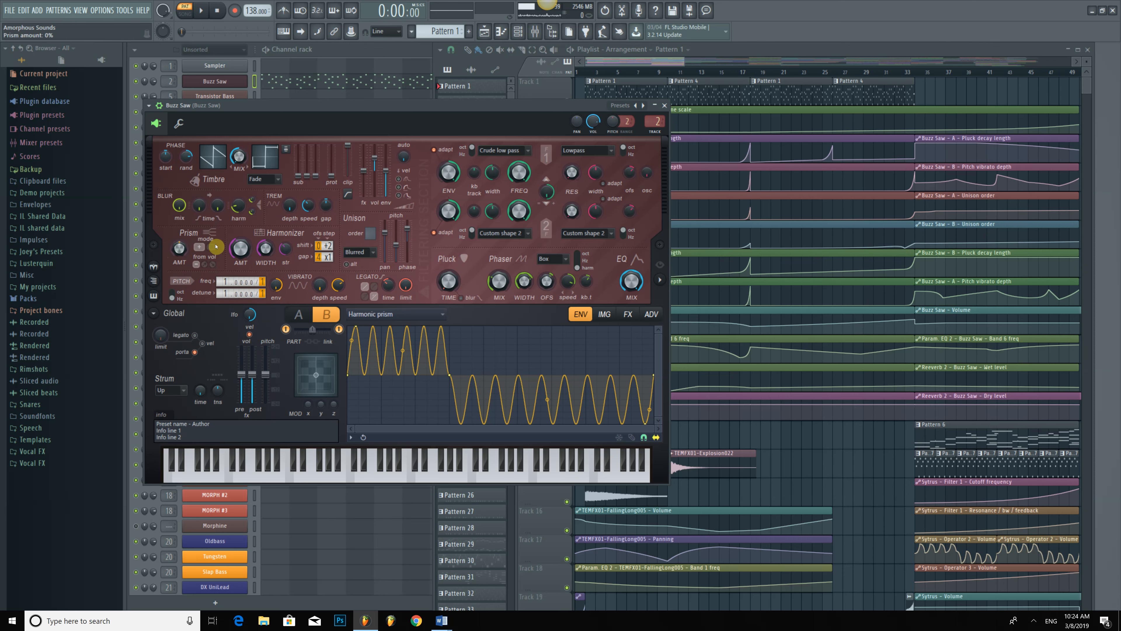
left_click(298, 313)
right_click(181, 252)
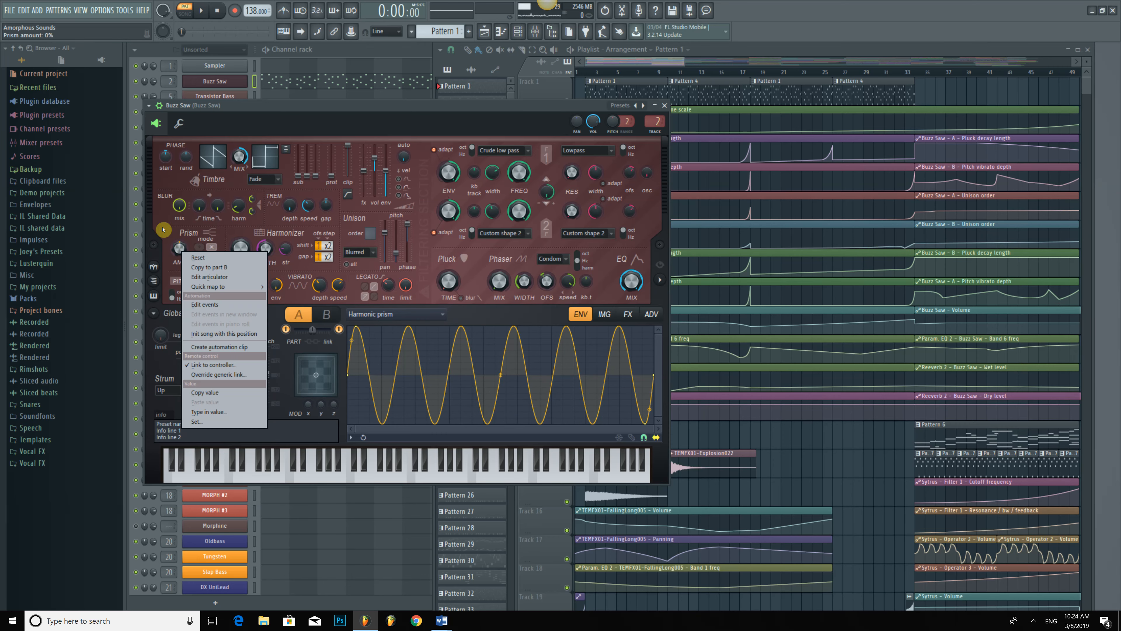
left_click(664, 105)
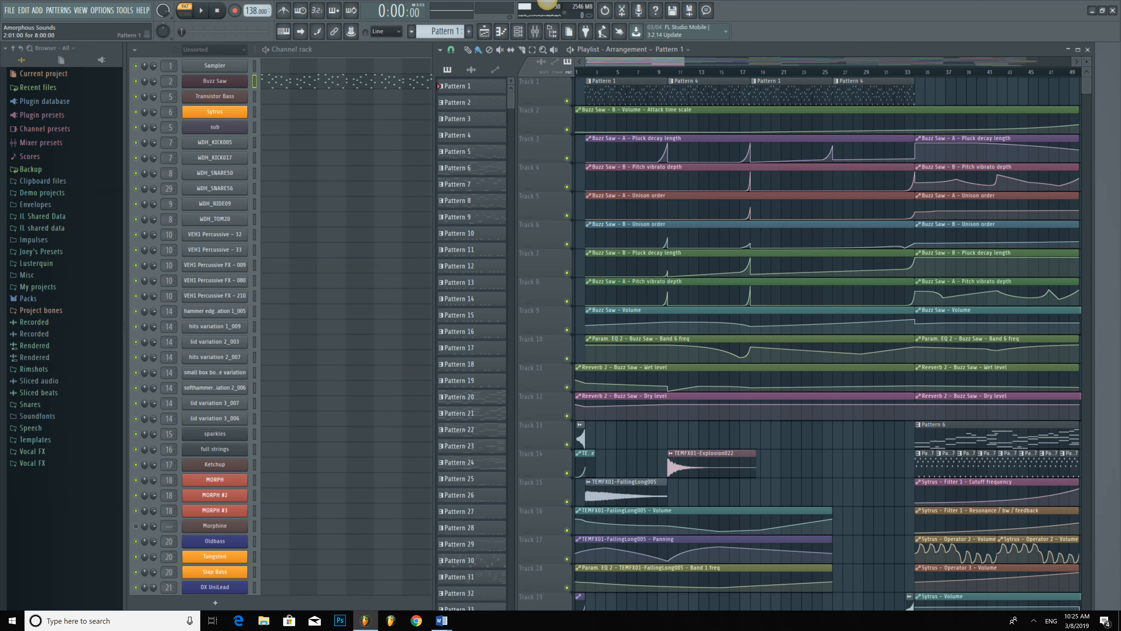
Look over the whole arrangement in the playlist and its tracks in the mixer, then hide the mixer.
left_click_drag(683, 61, 1071, 62)
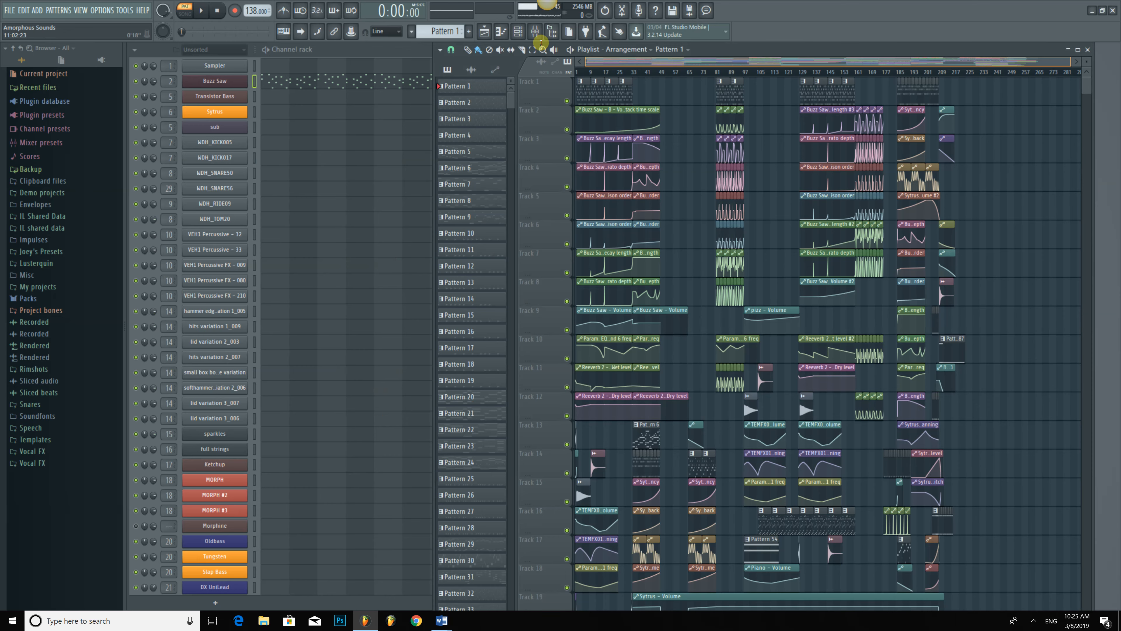
left_click(535, 30)
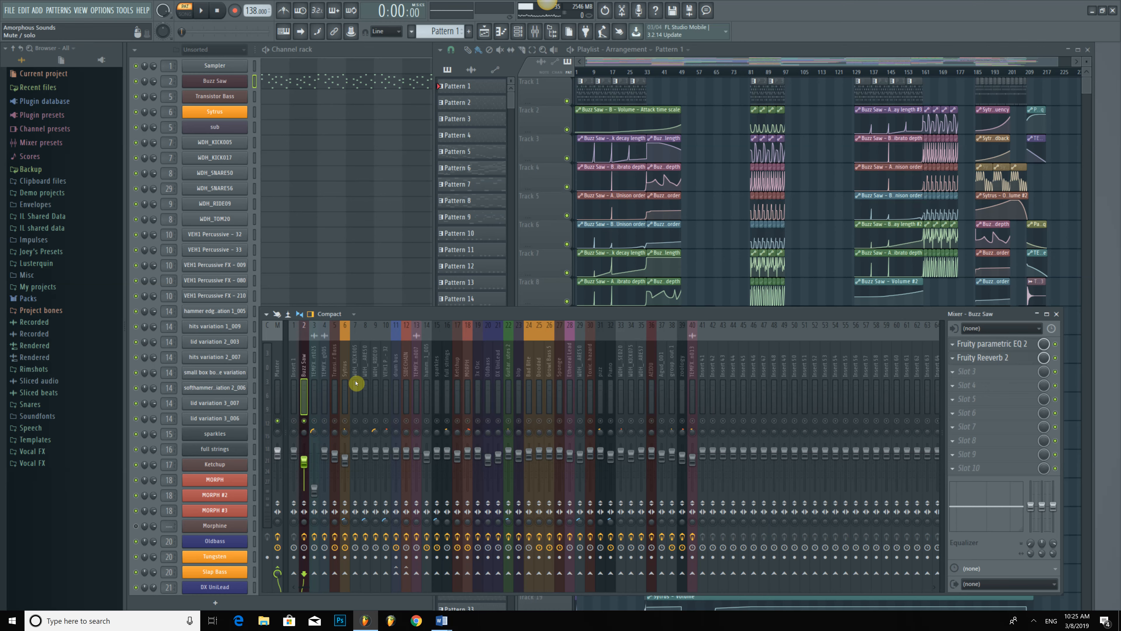
left_click(531, 37)
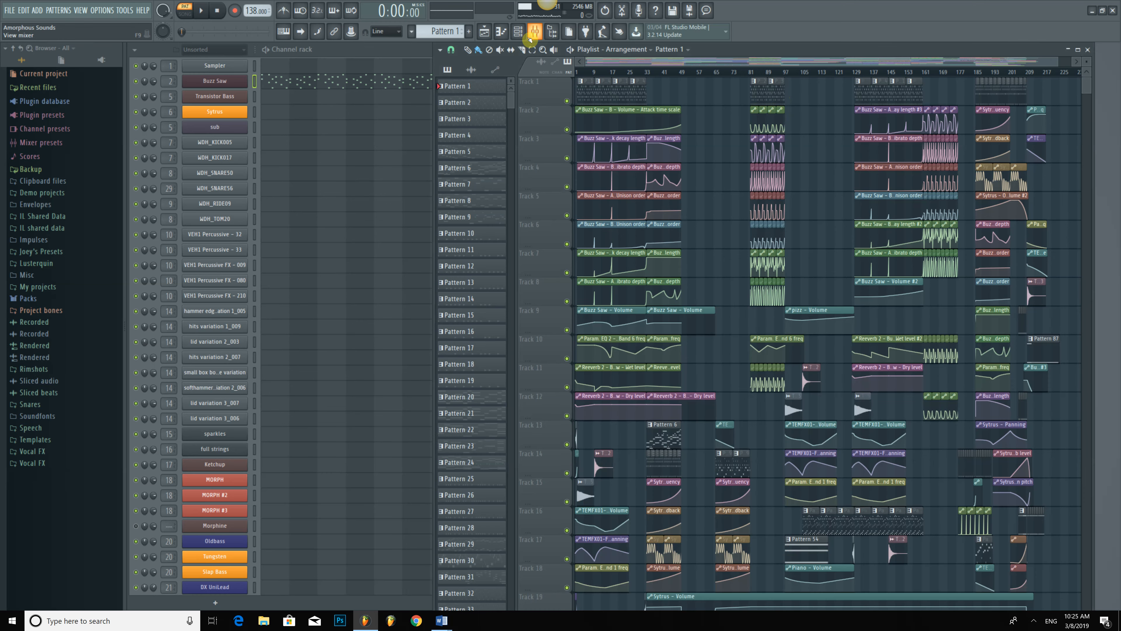
Play the arrangement in song mode from the start, then from about bar 9, following the Buzz Saw automation clips.
left_click(188, 11)
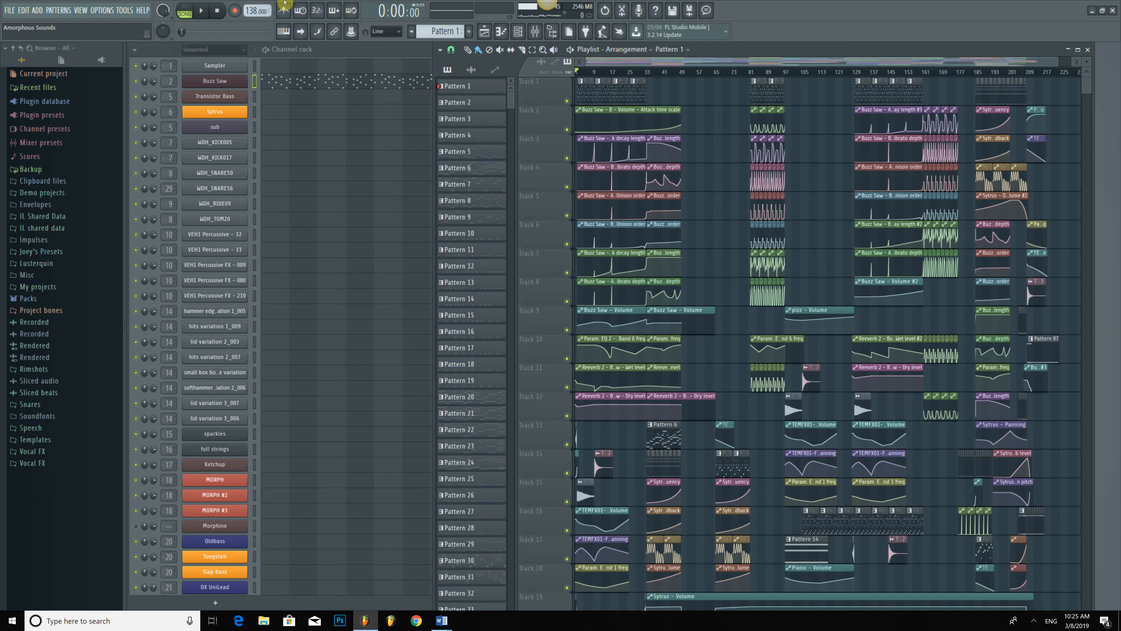
scroll(632, 64, "up", 1)
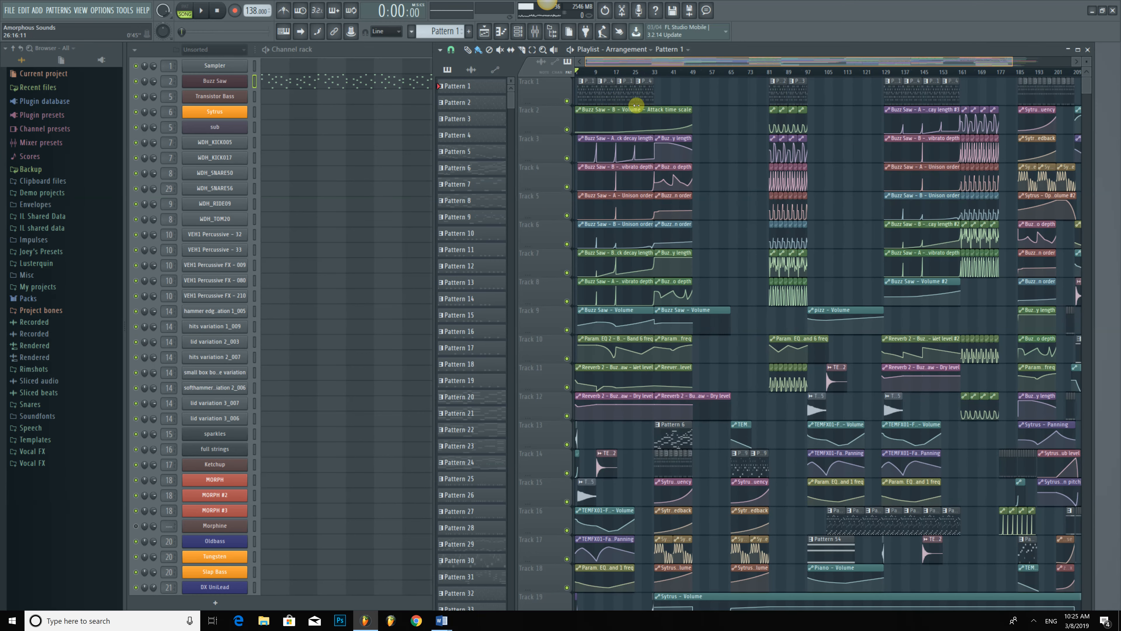
scroll(591, 70, "up", 1)
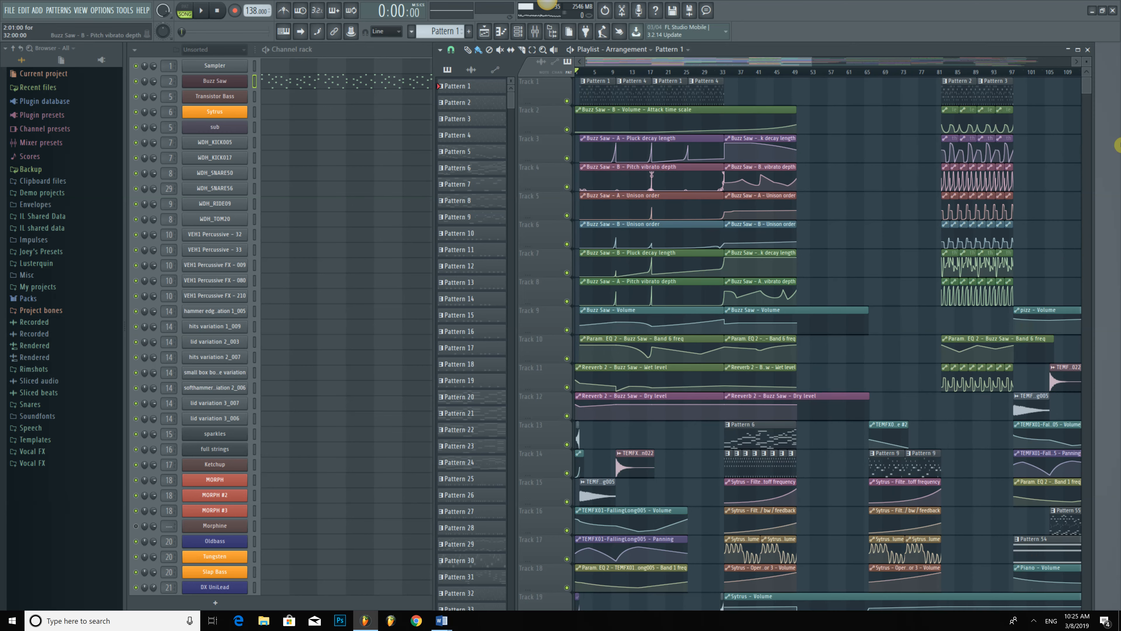
key("space")
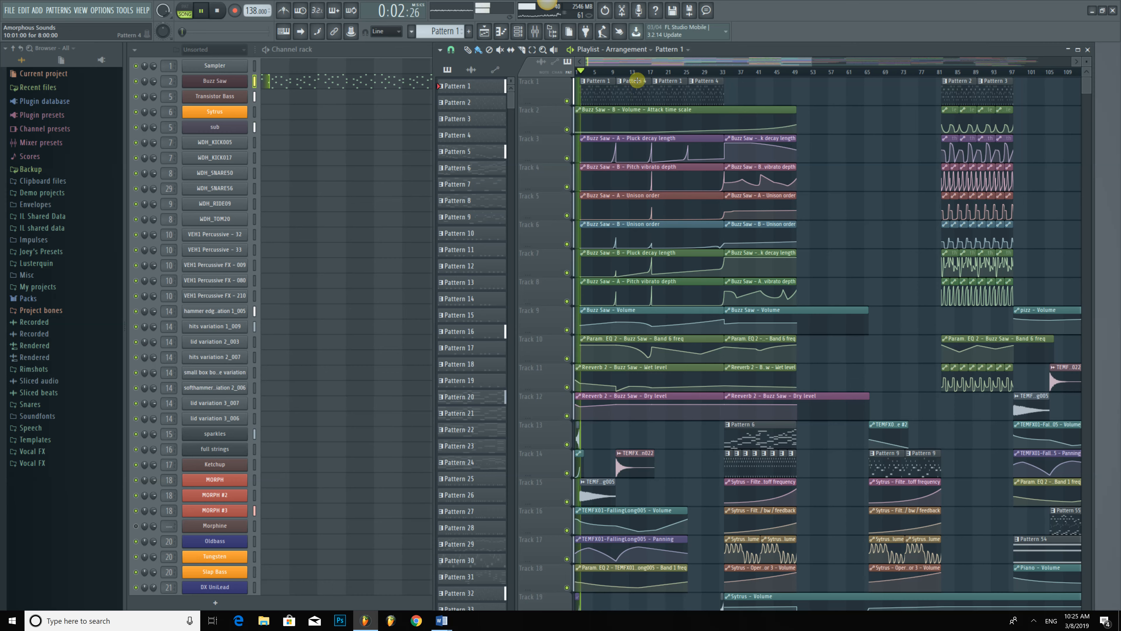
scroll(622, 64, "up", 1)
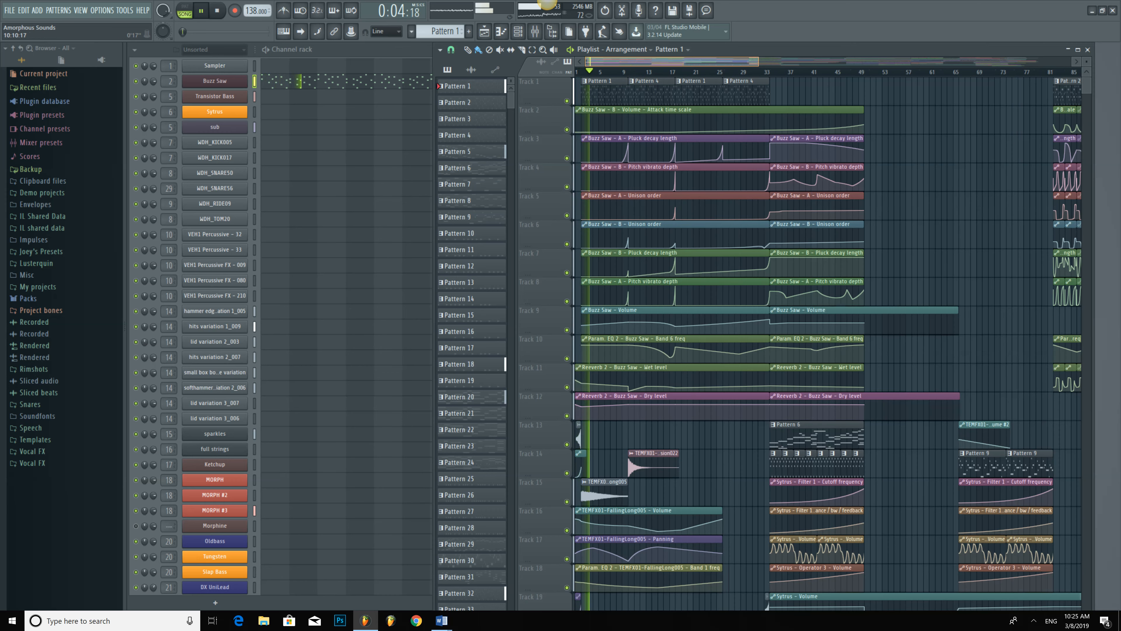
scroll(676, 157, "up", 3)
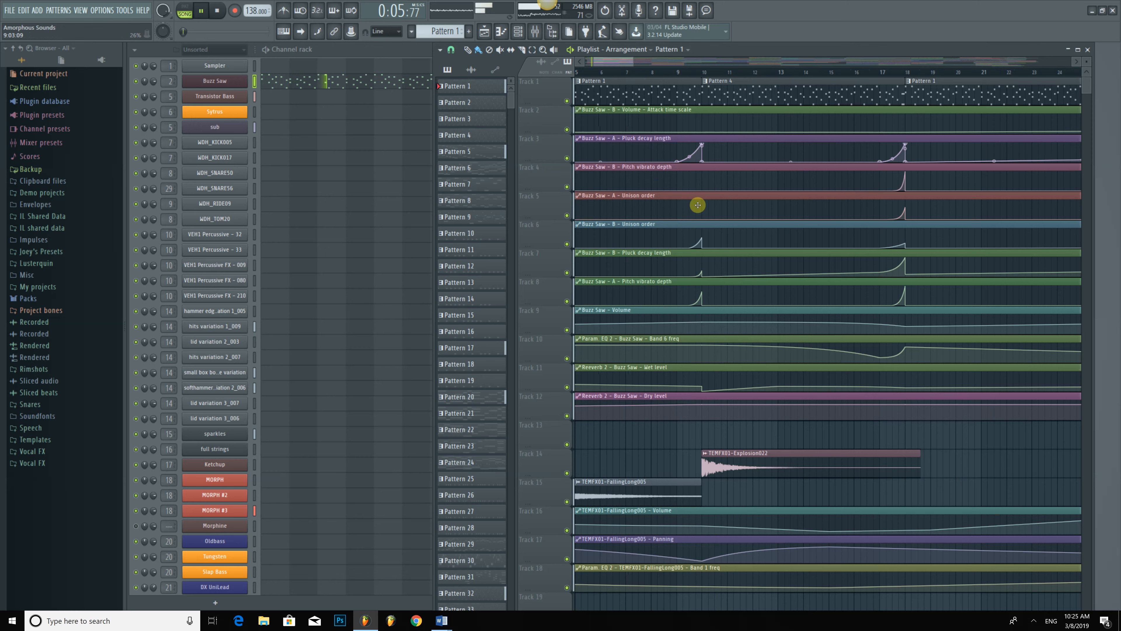
left_click(680, 72)
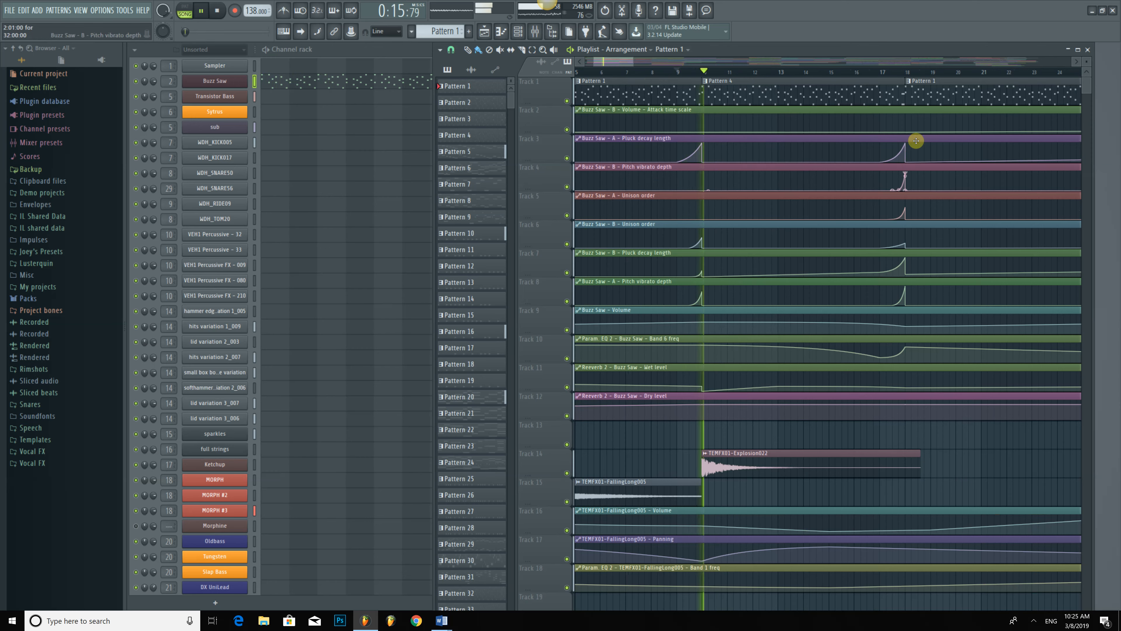
left_click_drag(614, 62, 623, 61)
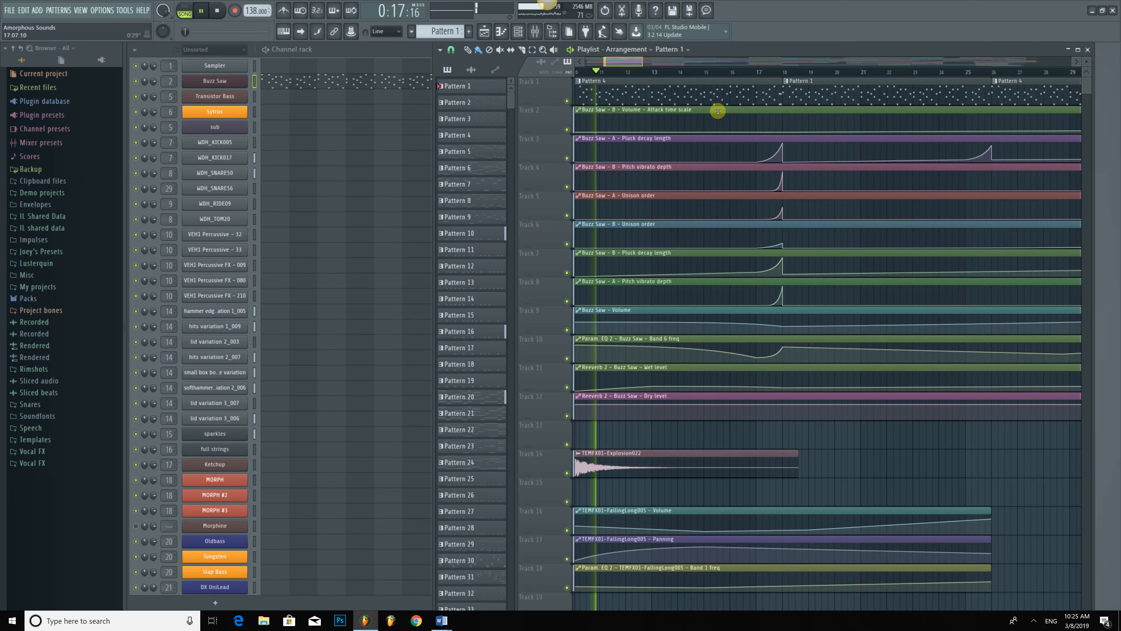
Follow the Buzz Saw automation past bar 17, then play the arrangement from about bar 32 into the section with Pattern 6 and stop.
scroll(798, 335, "down", 3)
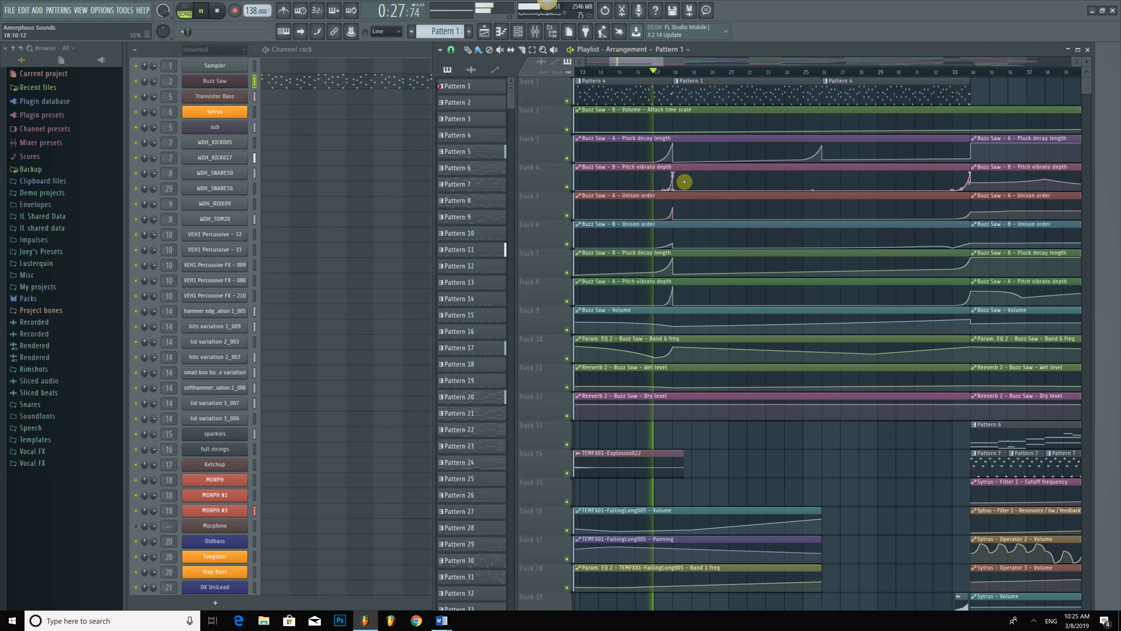
key("space")
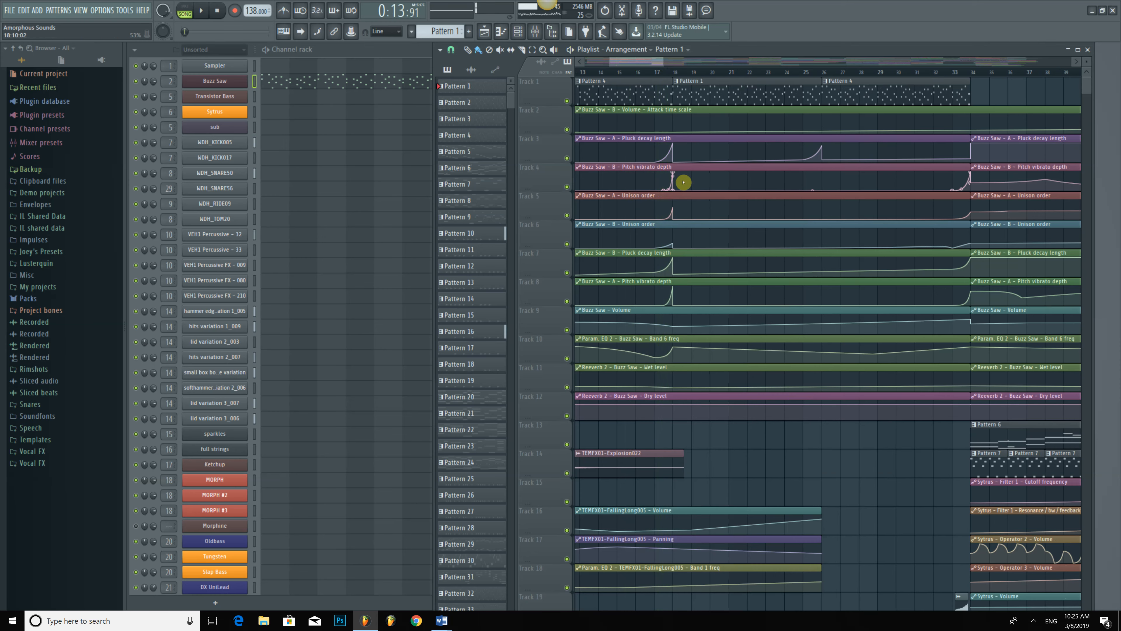
left_click_drag(735, 67, 734, 66)
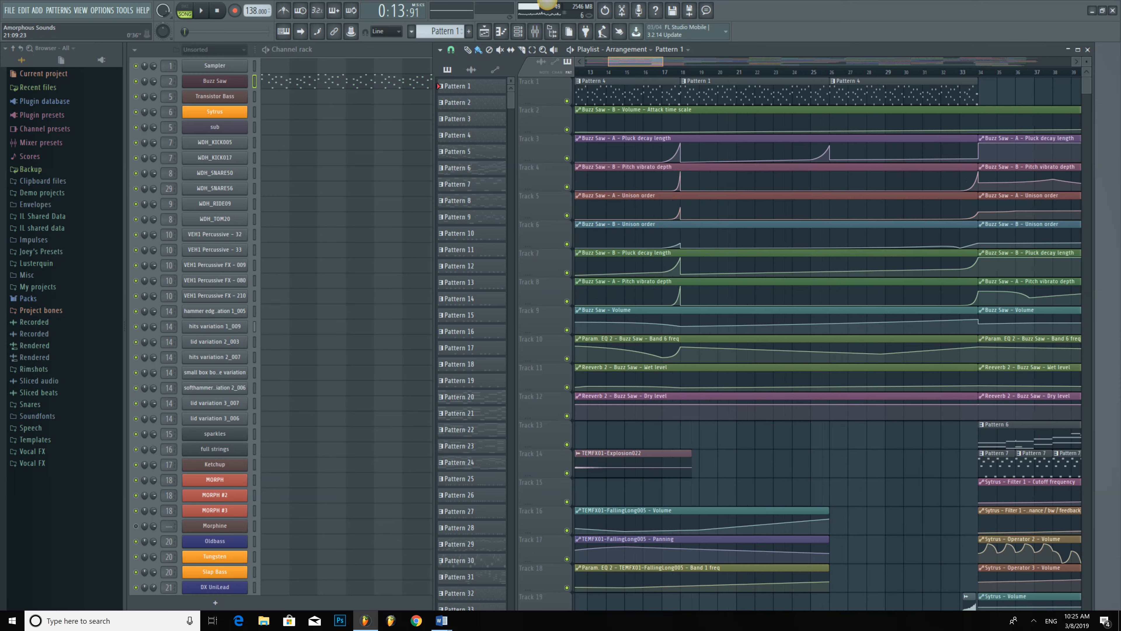
scroll(756, 211, "left", 4)
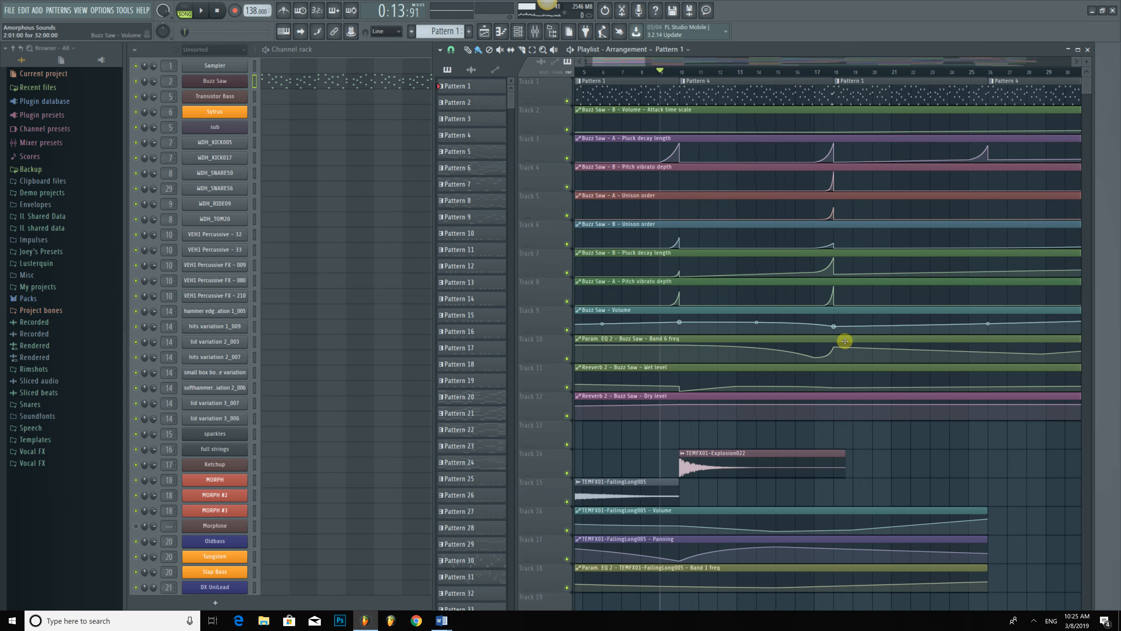
left_click_drag(788, 64, 831, 65)
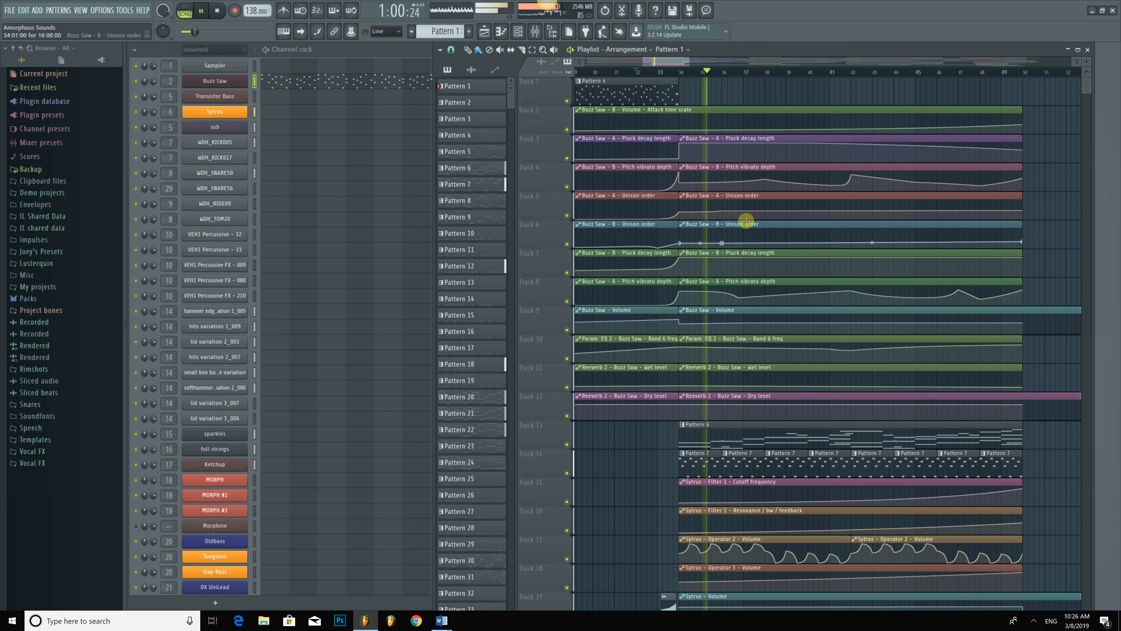
key("space")
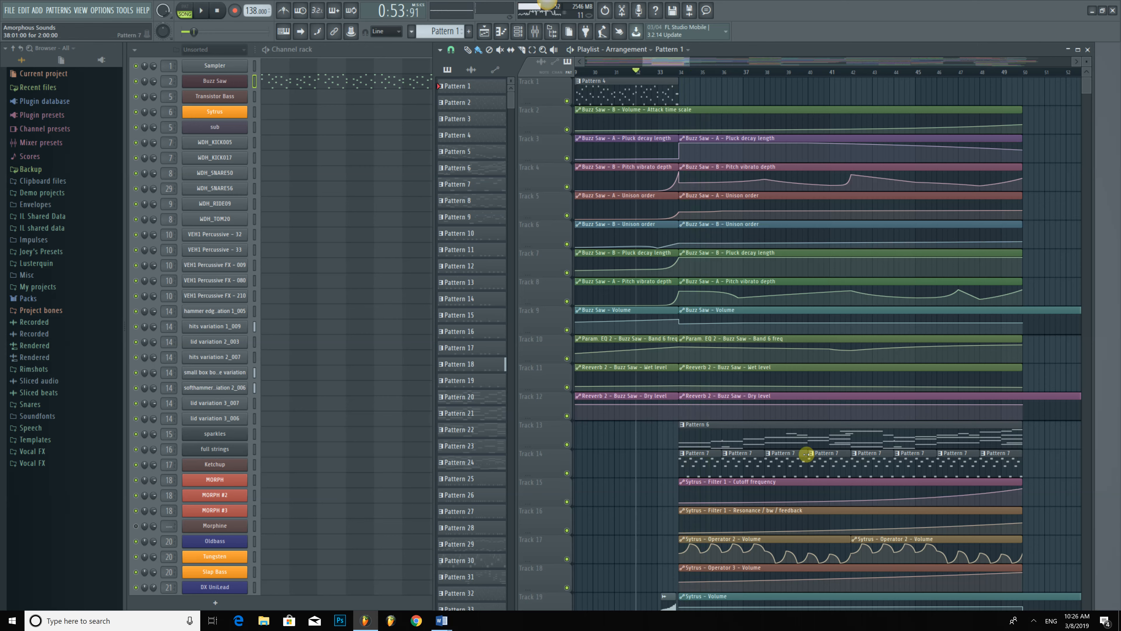
Select Pattern 4, inspect its Buzz Saw notes in the piano roll, and return to the playlist.
left_click(625, 100)
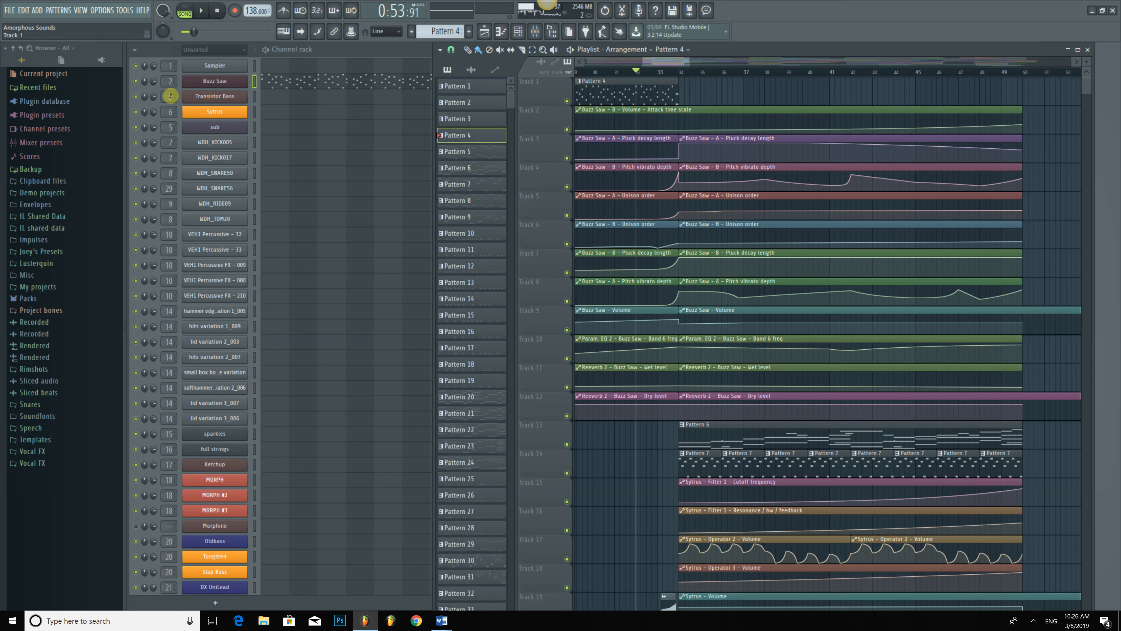
left_click(315, 86)
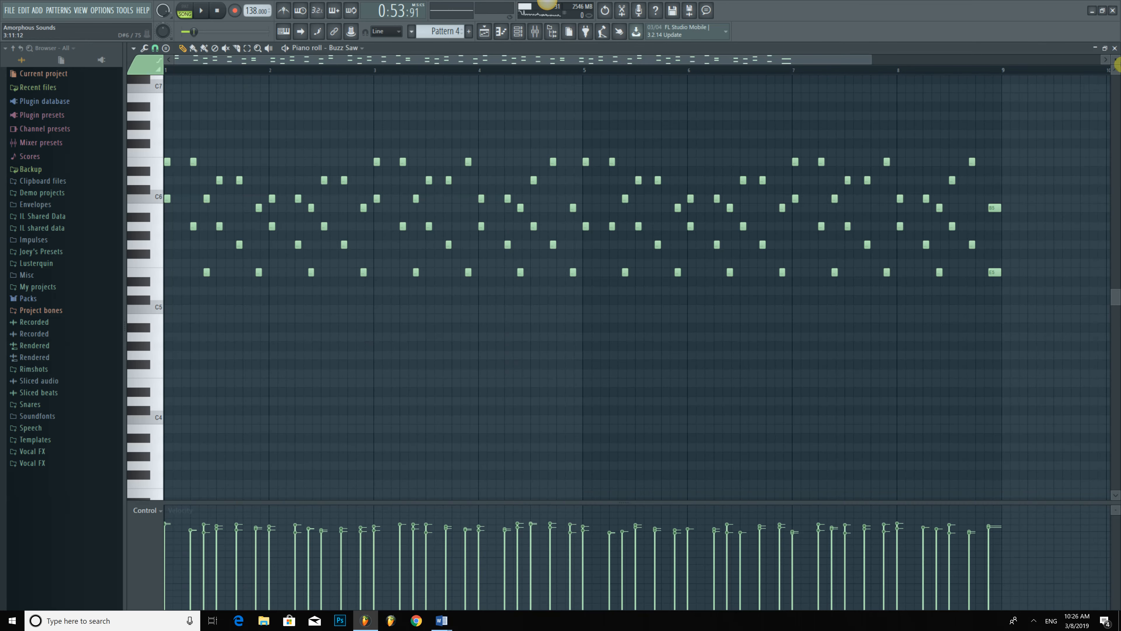
left_click(1114, 49)
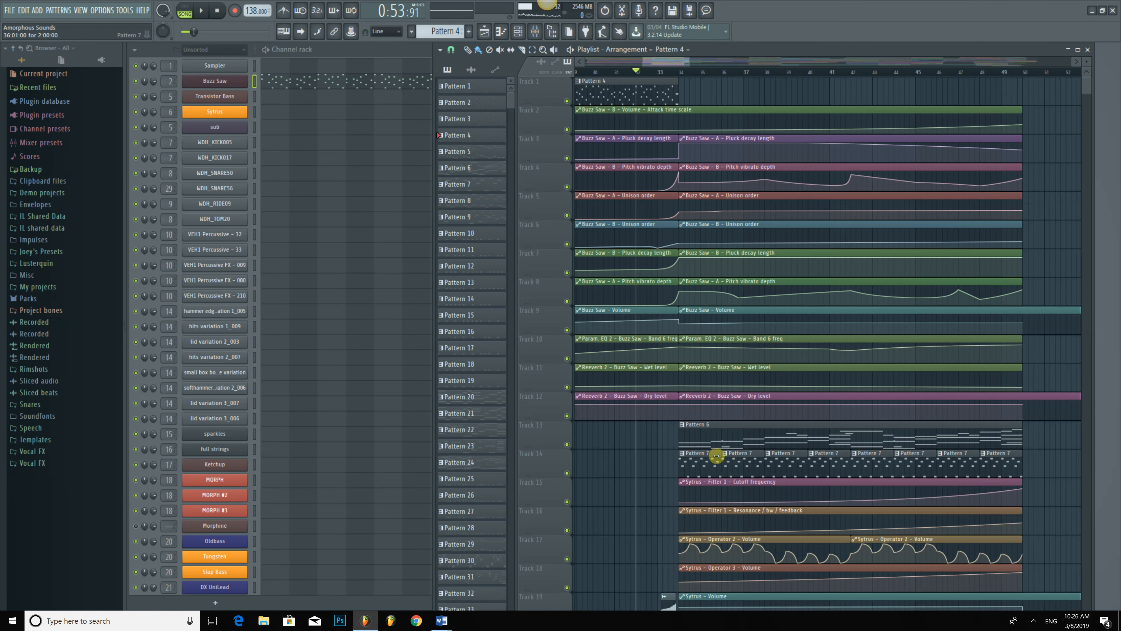
View all of Pattern 6's Buzz Saw notes in the piano roll, including the highest ones, then close the piano roll.
left_click(288, 85)
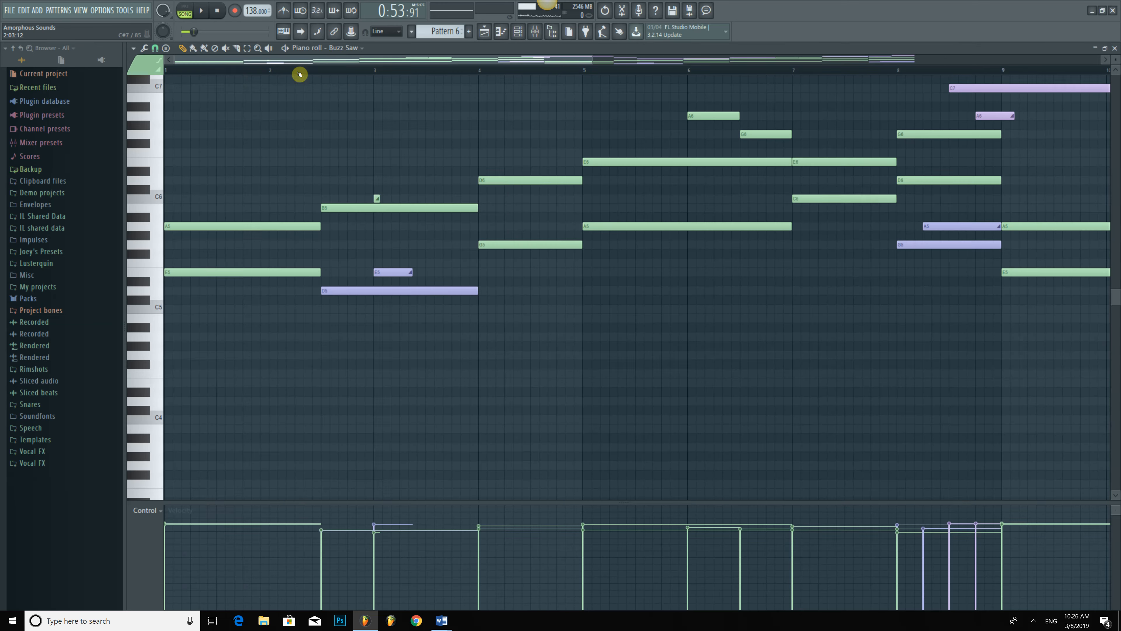
scroll(637, 287, "down", 3)
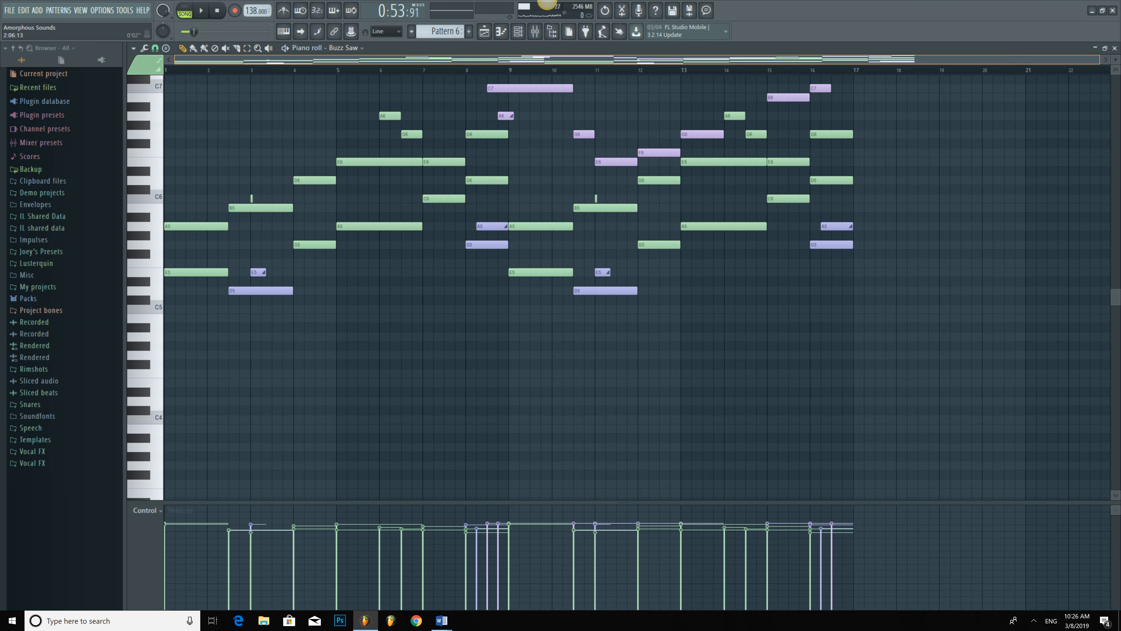
left_click_drag(1113, 300, 1102, 244)
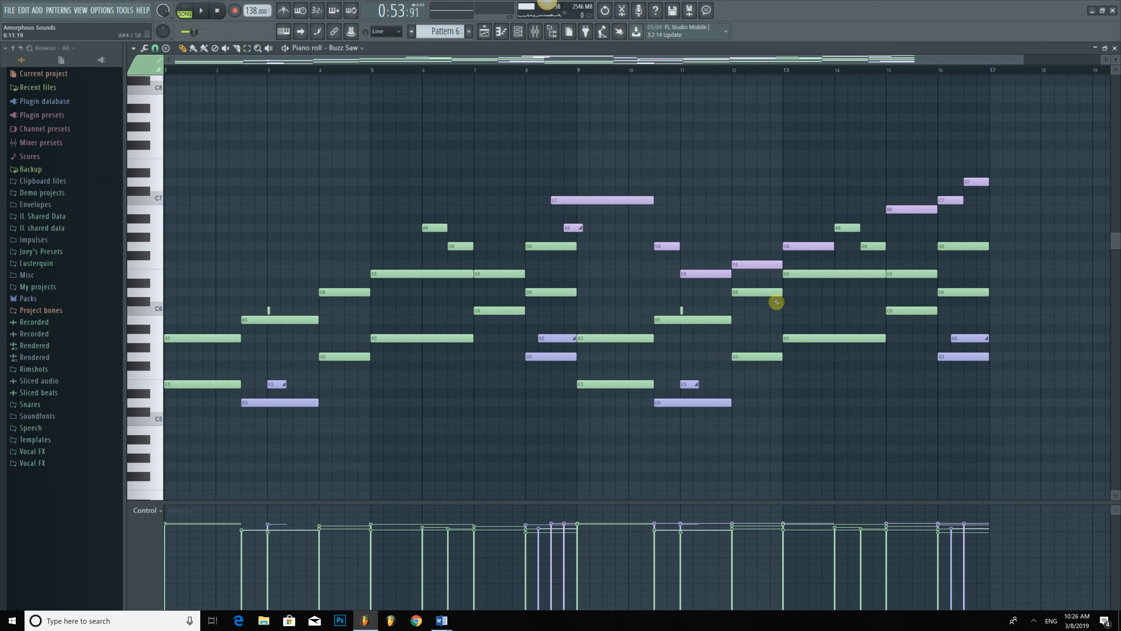
left_click(1115, 47)
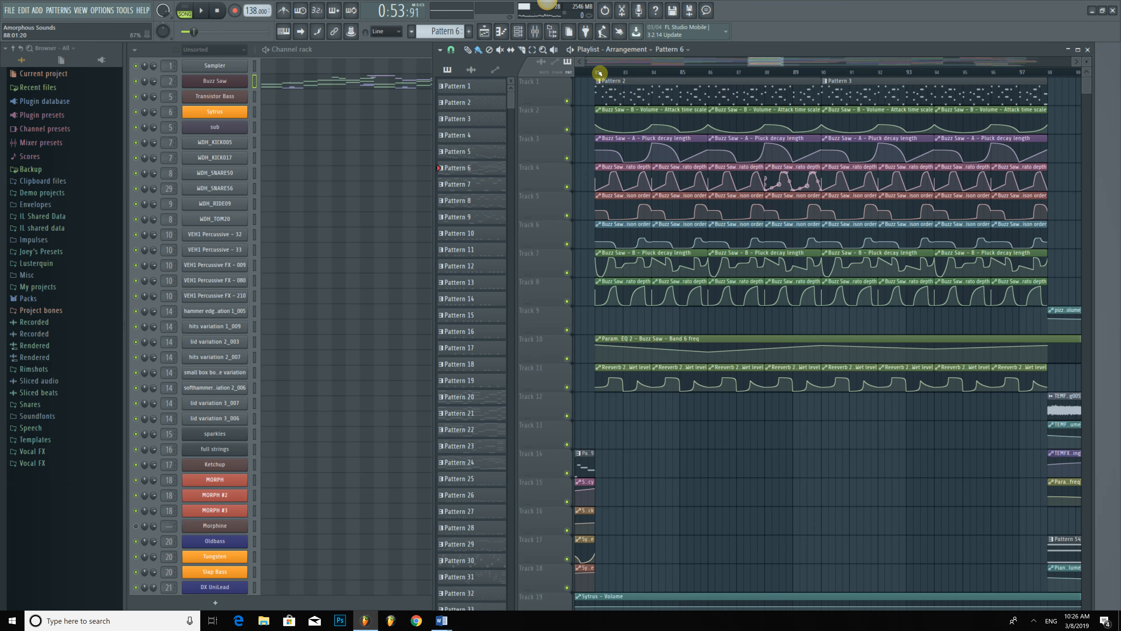
Set the playback position to bar 82 and inspect Pattern 2's Buzz Saw notes in the piano roll, then close it.
left_click(599, 72)
left_click(633, 82)
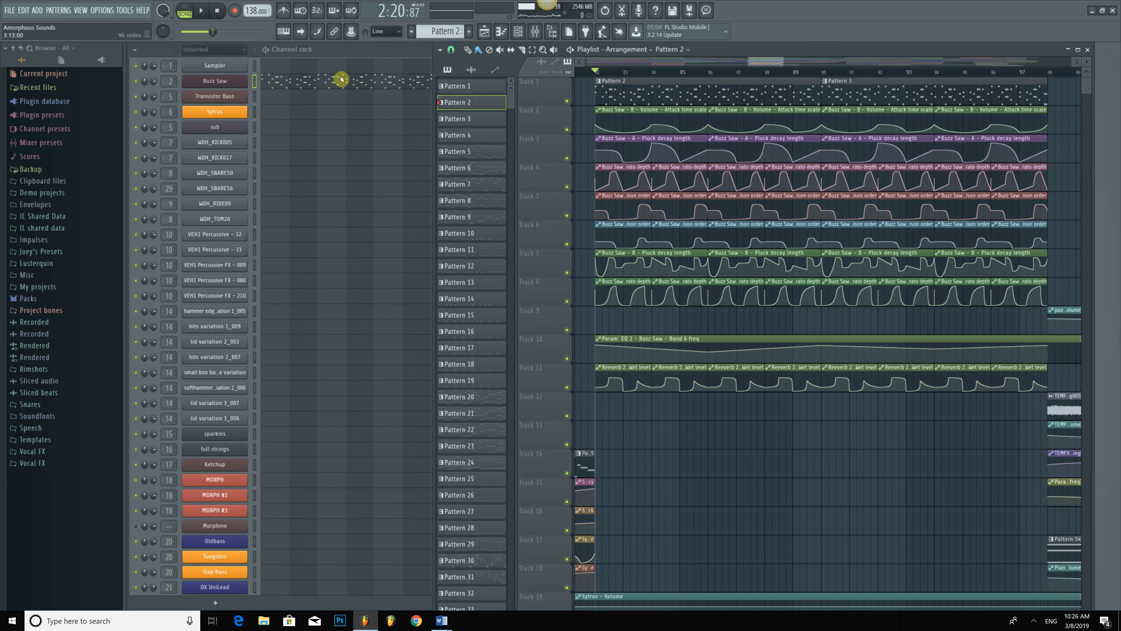
left_click(351, 84)
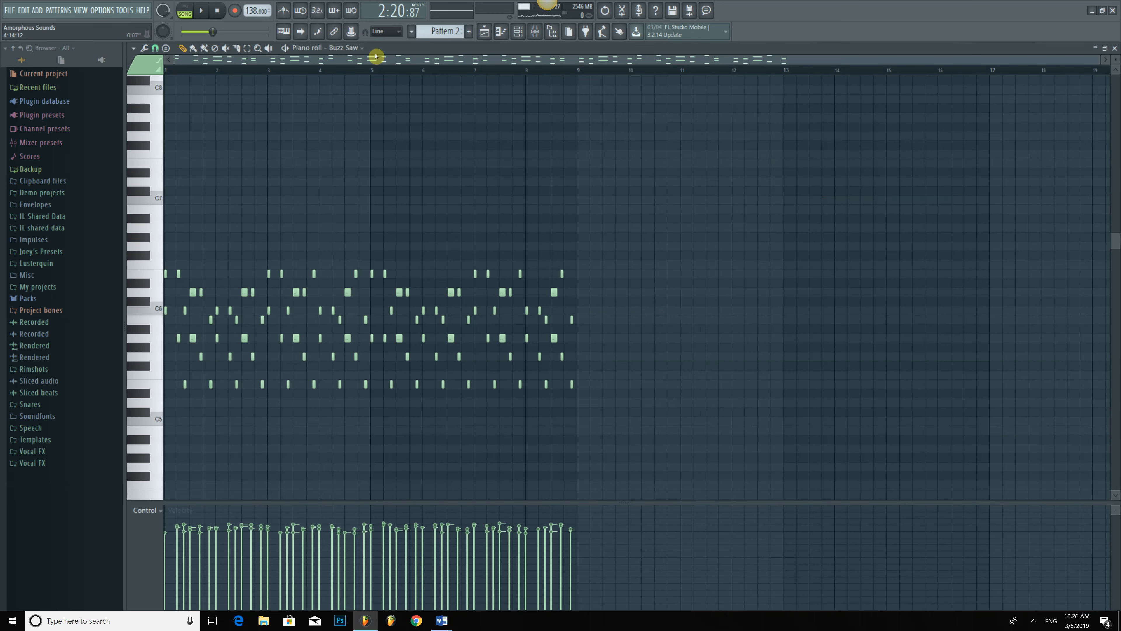
left_click_drag(382, 61, 383, 87)
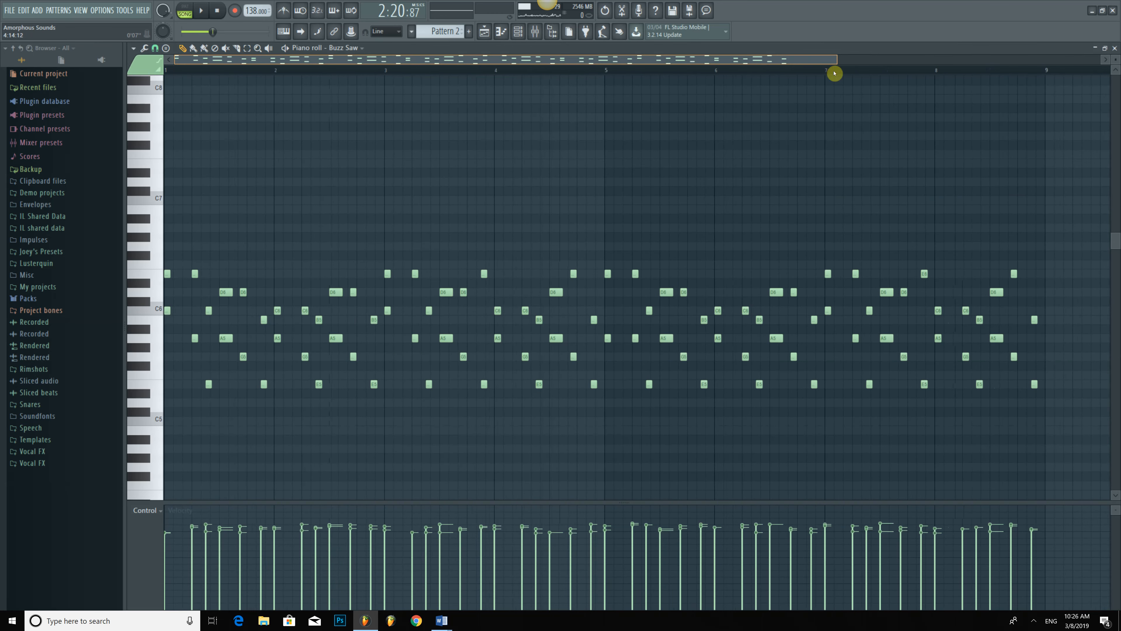
left_click(1114, 48)
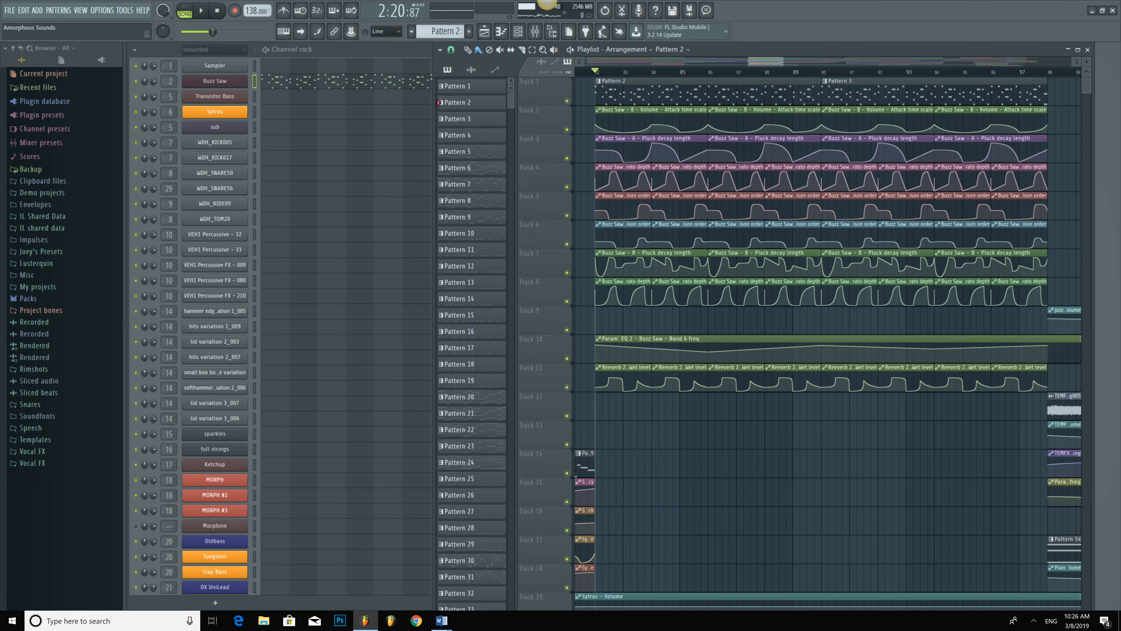
Select the first two clips each of Buzz Saw A and B pitch vibrato depth and unison order from bar 82 for comparison.
left_click_drag(768, 62, 710, 60)
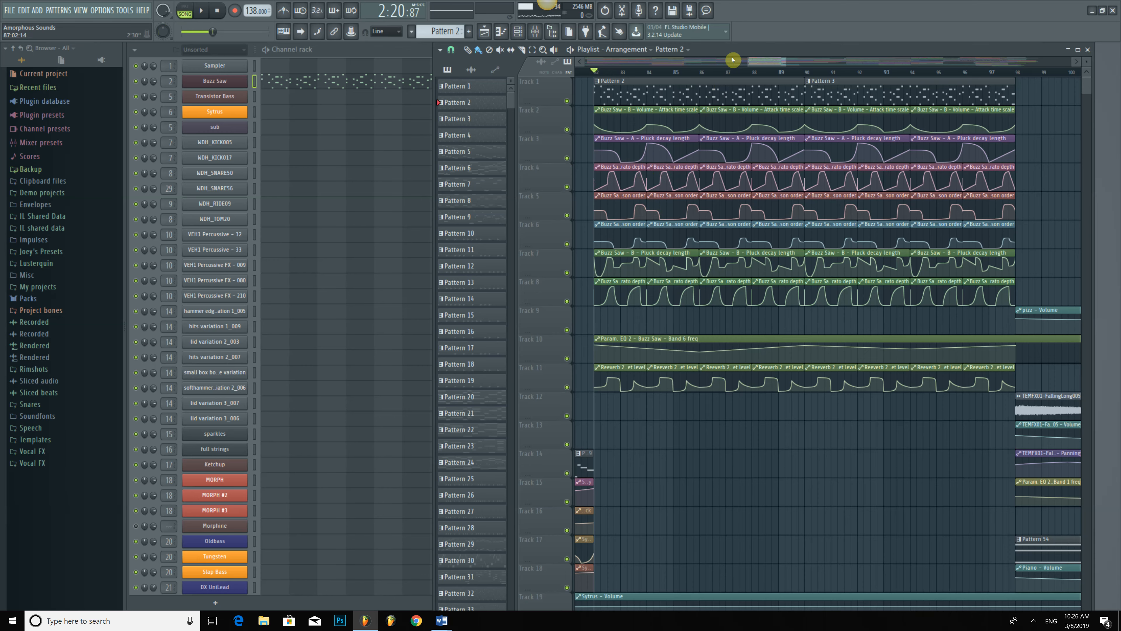
left_click_drag(764, 61, 760, 62)
scroll(733, 61, "up", 3)
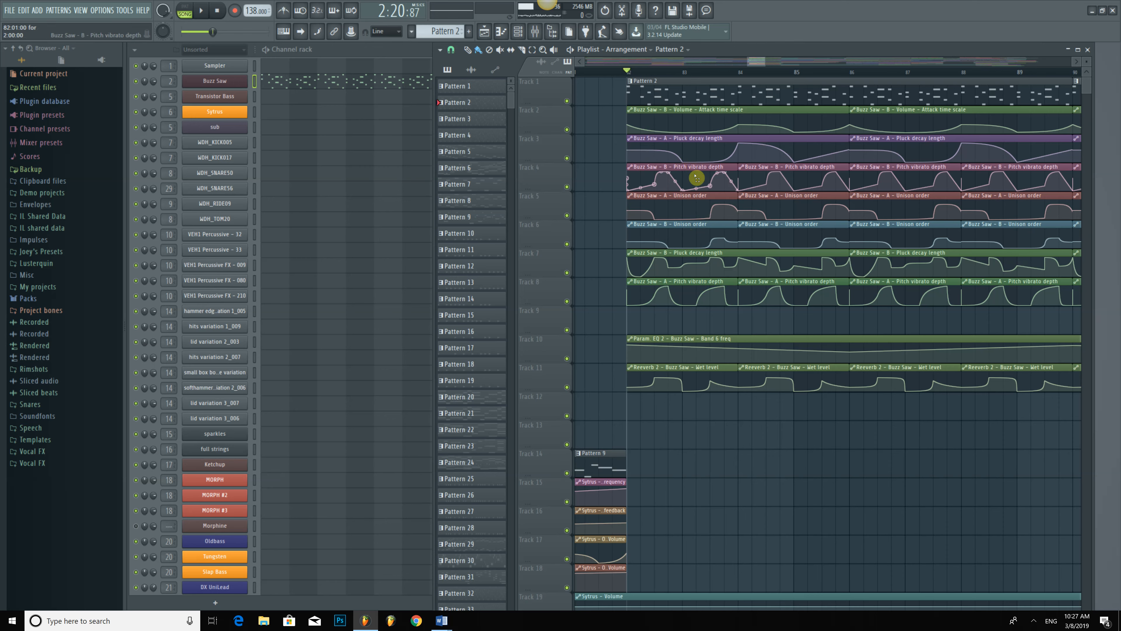
left_click_drag(696, 166, 827, 177)
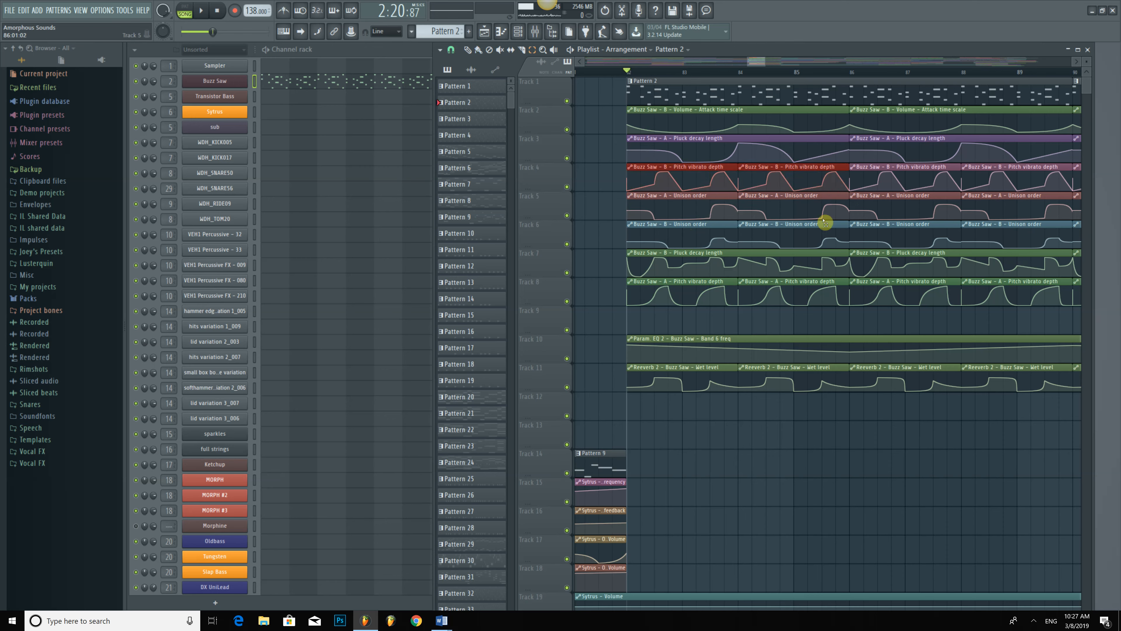
left_click_drag(767, 291, 696, 283)
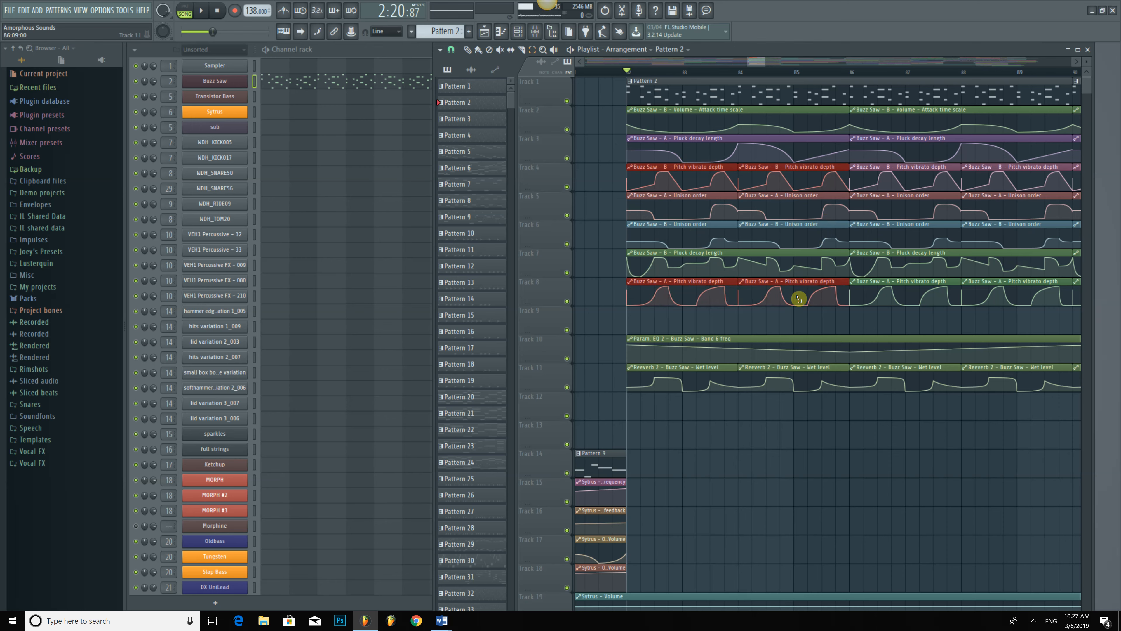
left_click_drag(699, 243, 784, 214)
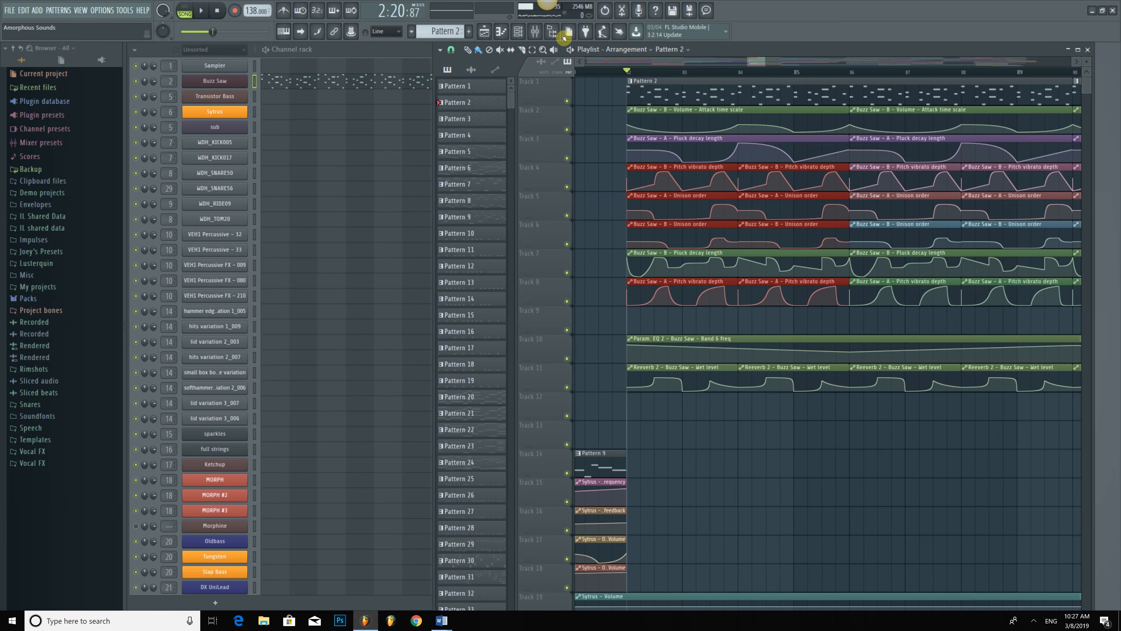
Play the arrangement from bar 82 to hear the Buzz Saw automation, then stop and deselect all clips.
left_click_drag(806, 63, 806, 64)
scroll(684, 152, "up", 1)
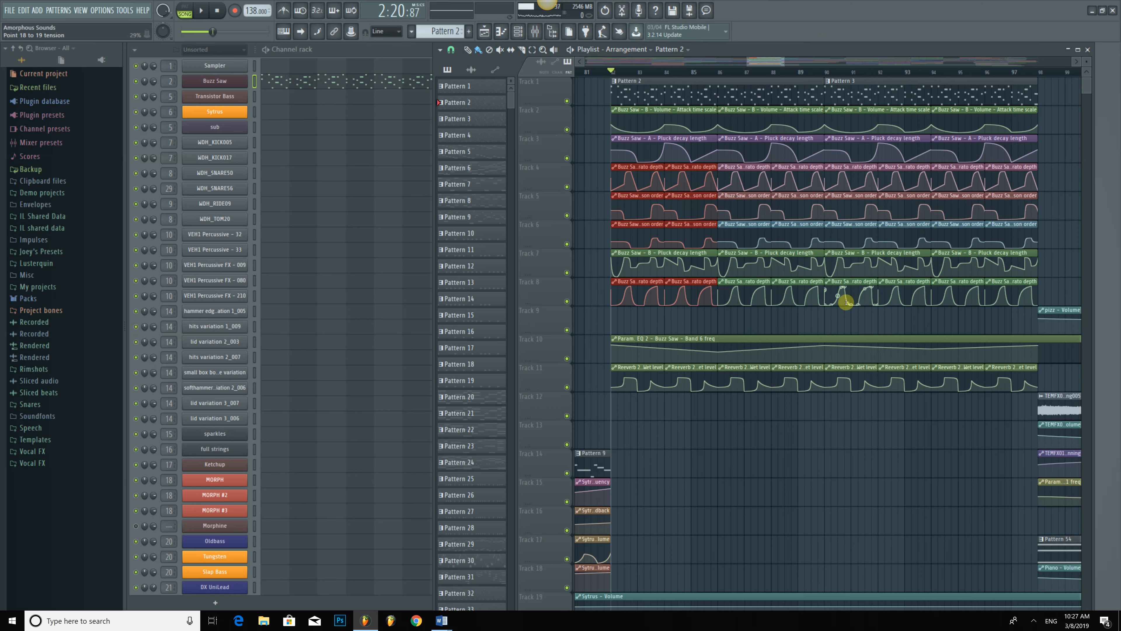
key("space")
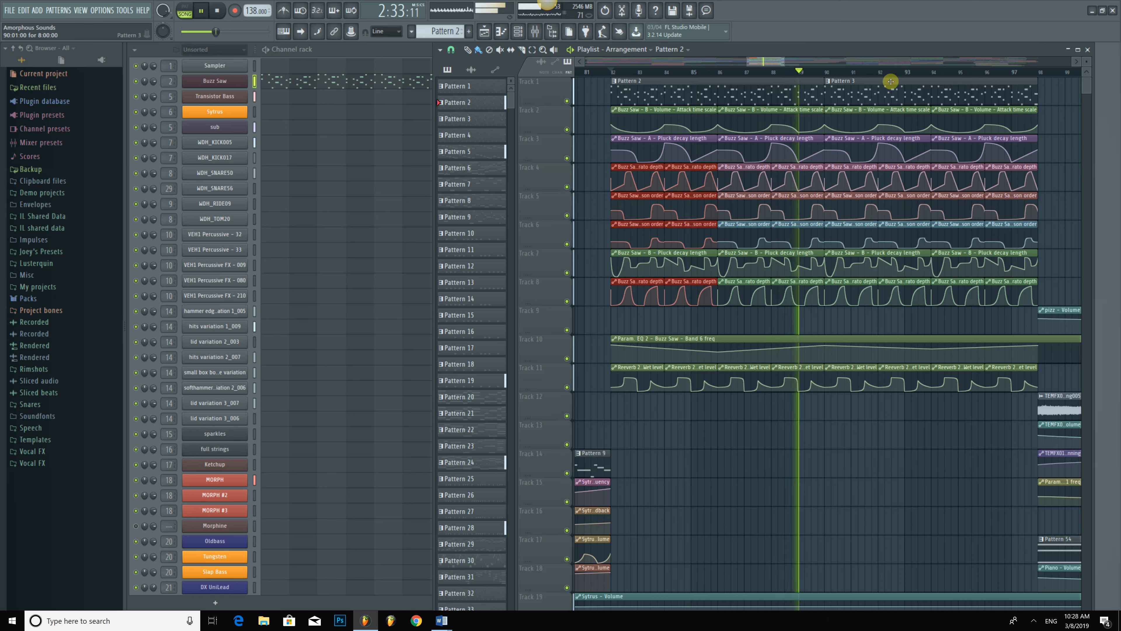
key("space")
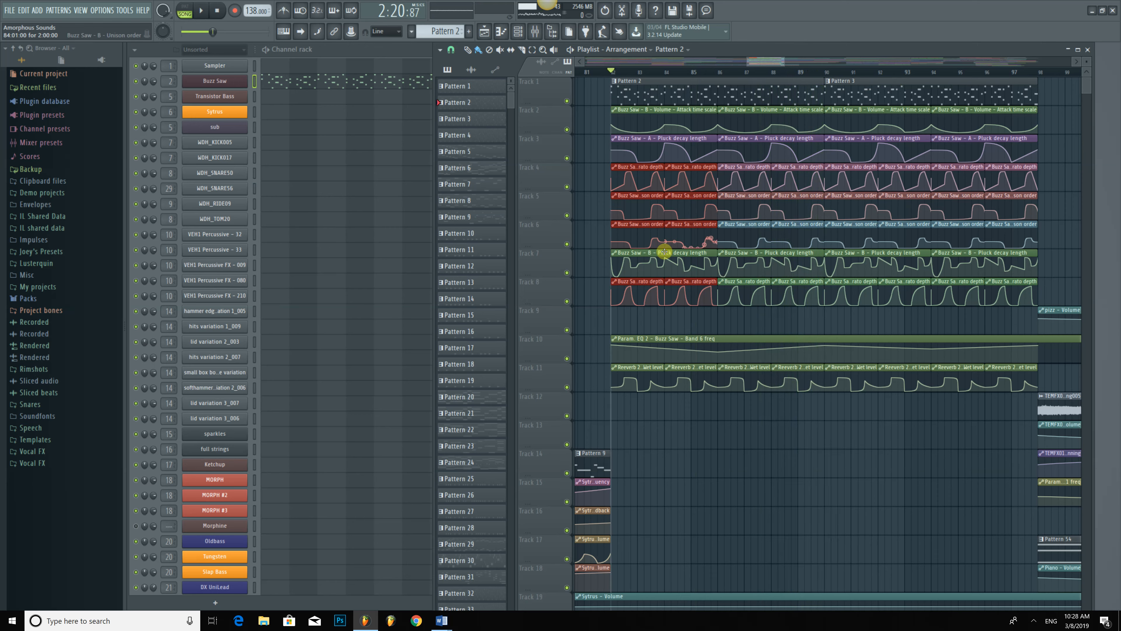
left_click(606, 211)
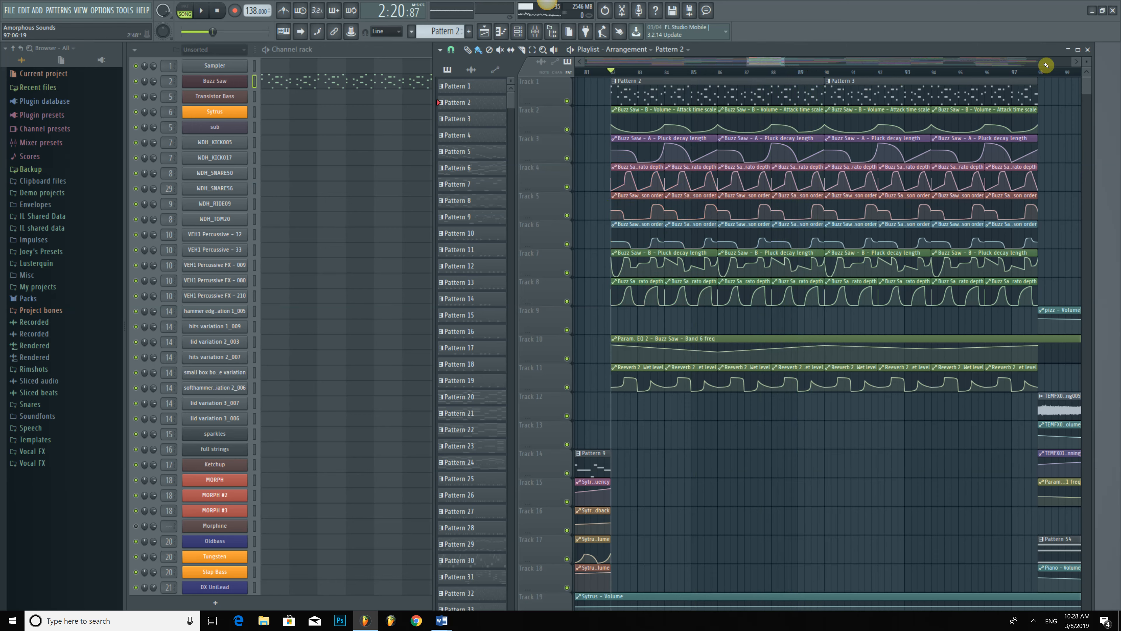
Select the first two Buzz Saw B Prism amount clips from bar 82 and mute their playlist track.
left_click_drag(1089, 89, 1111, 137)
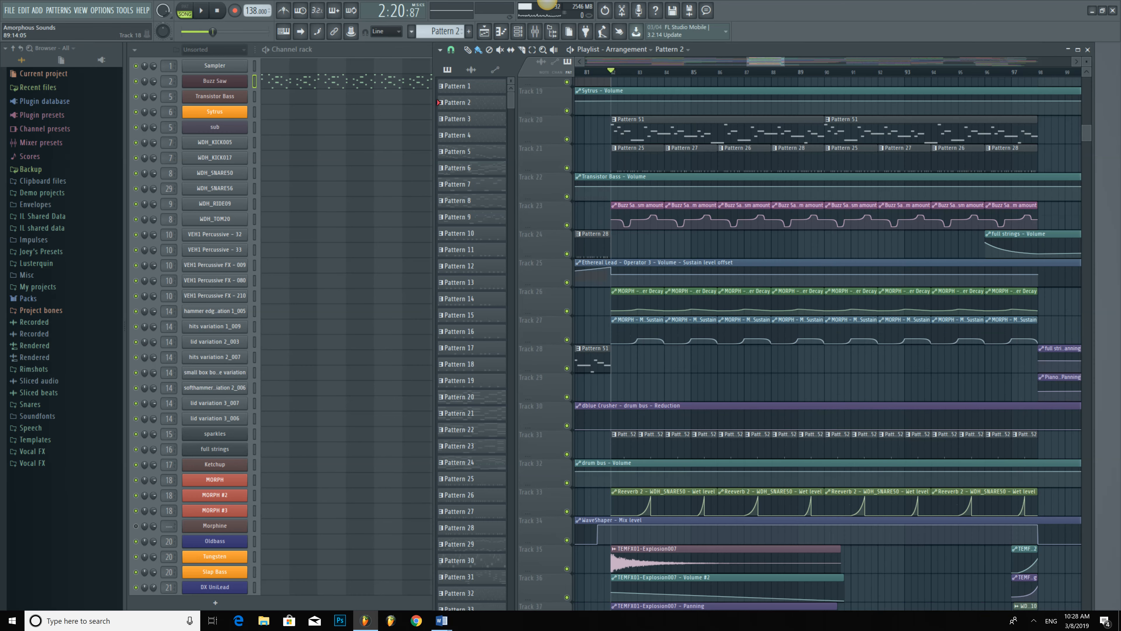
left_click_drag(784, 61, 775, 61)
scroll(700, 183, "up", 3)
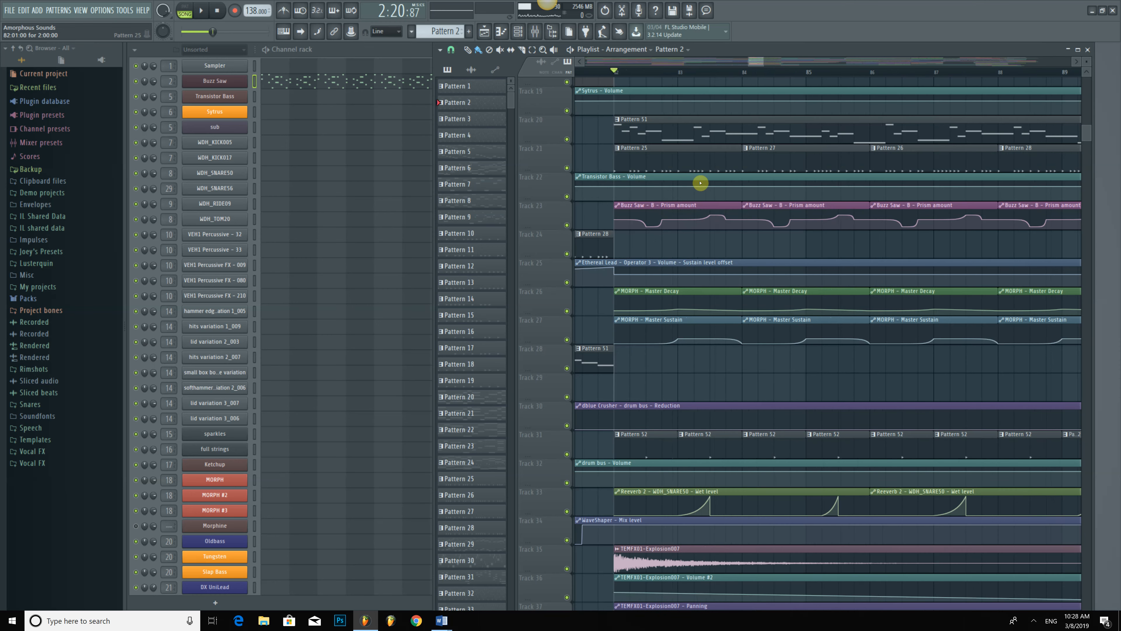
double_click(569, 228)
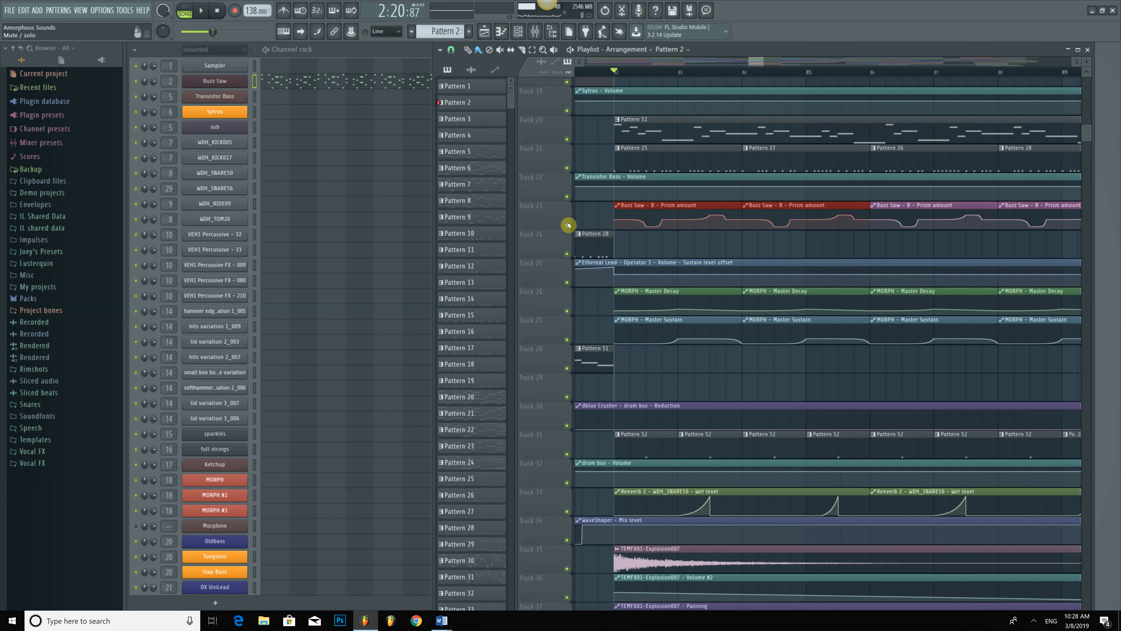
left_click(567, 225)
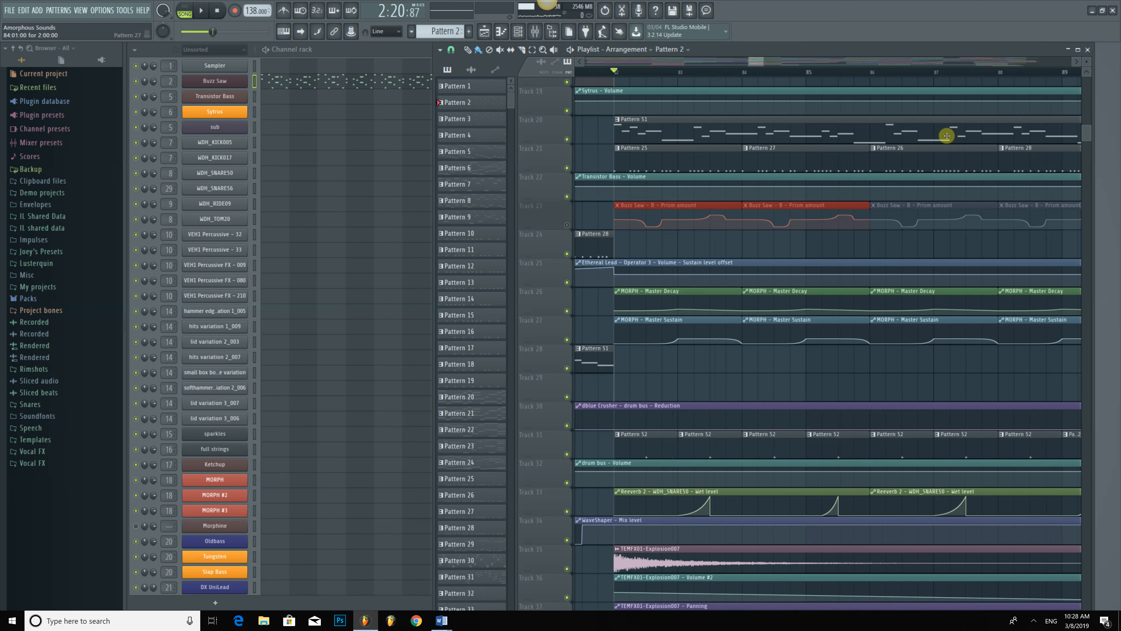
Examine the Buzz Saw phaser, time blur, unison panning and delay automation, select the first Phaser width clip, and return to the muted Prism track.
left_click_drag(1085, 136, 1118, 243)
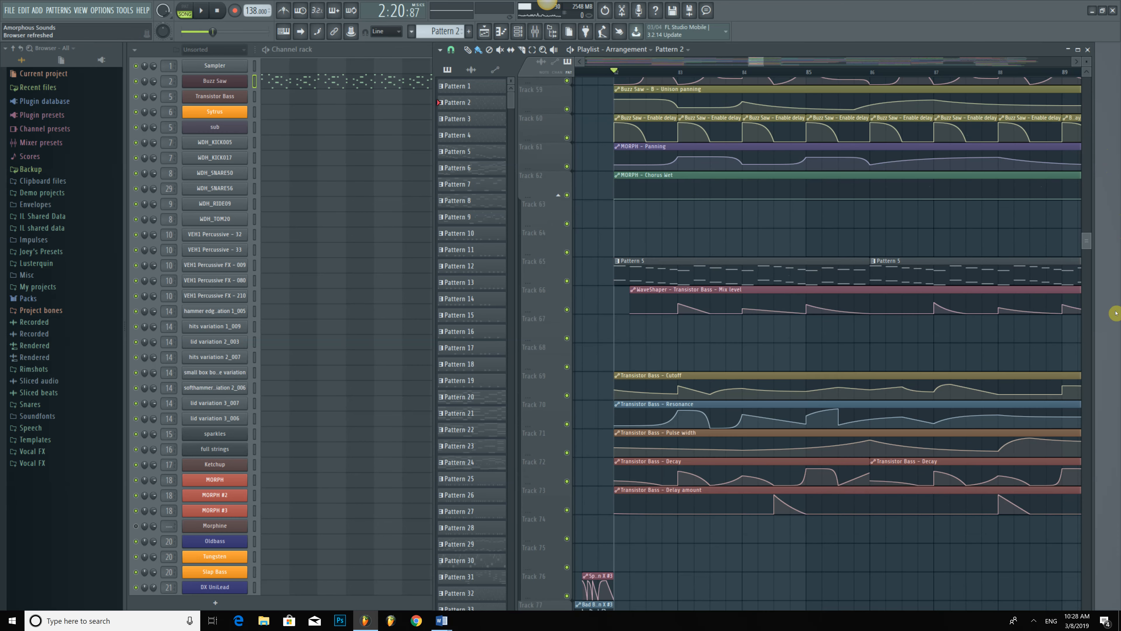
scroll(1108, 223, "up", 3)
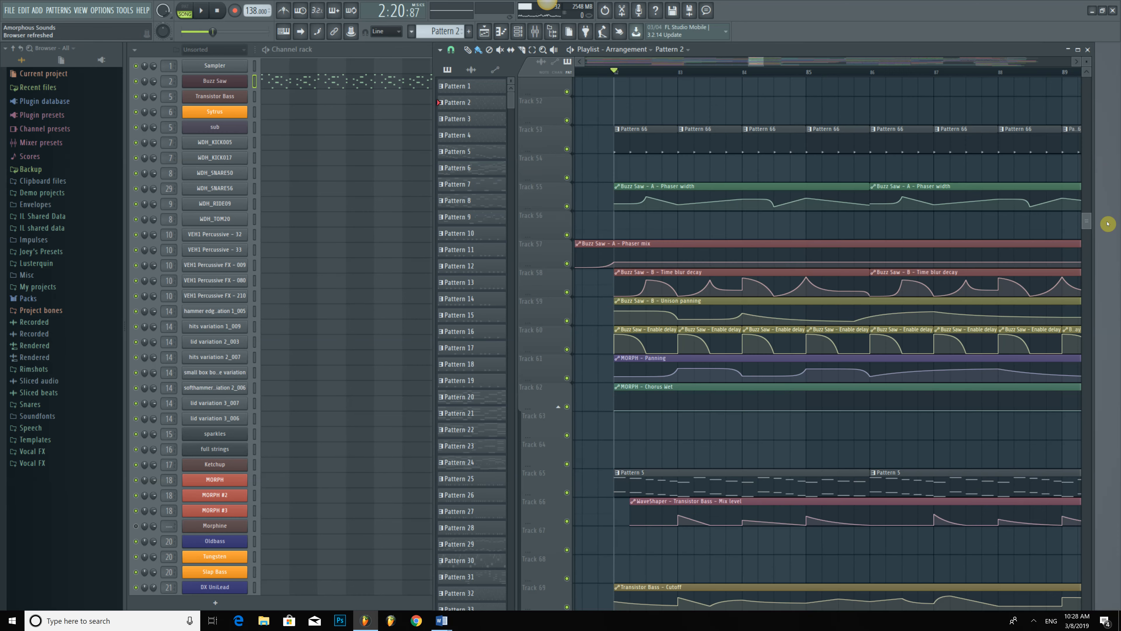
left_click(672, 272)
left_click(683, 199)
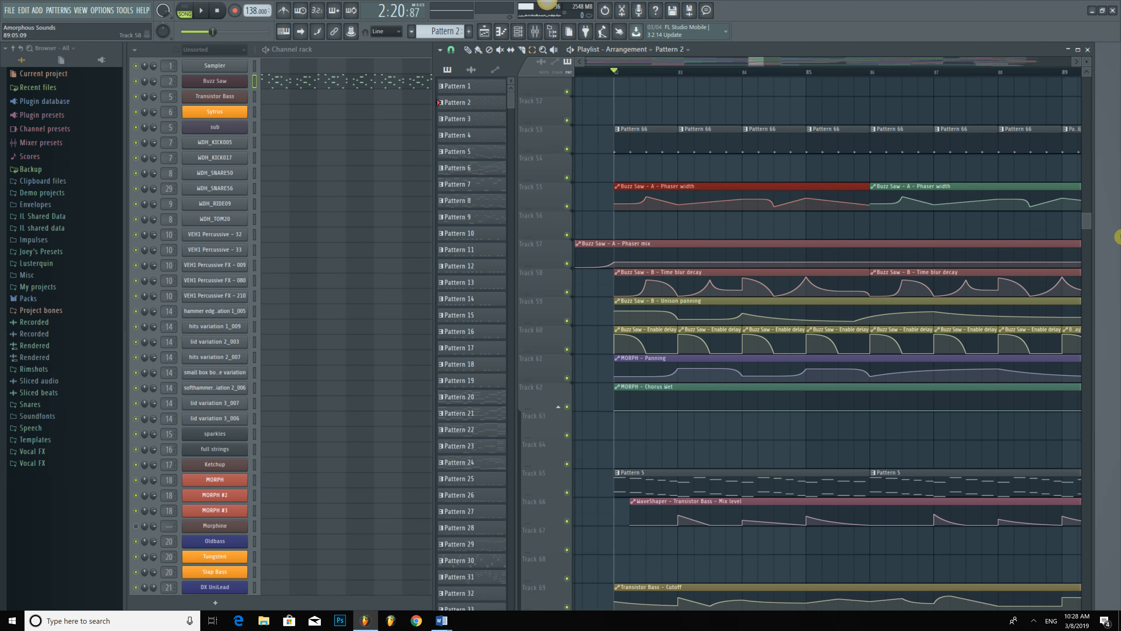
scroll(1084, 203, "up", 7)
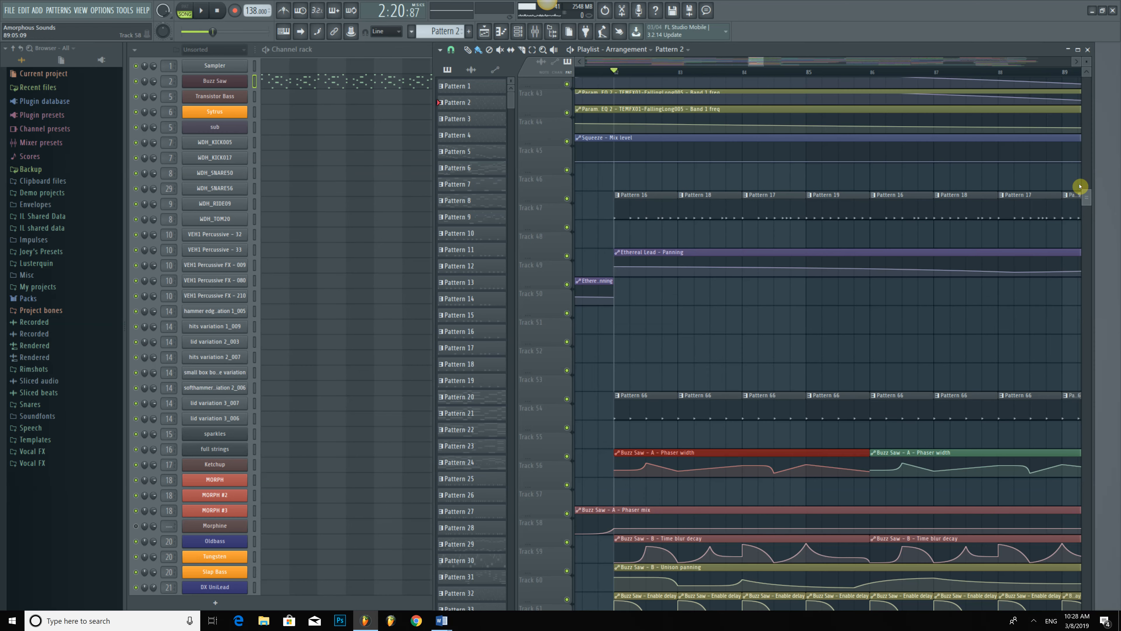
scroll(1083, 150, "up", 5)
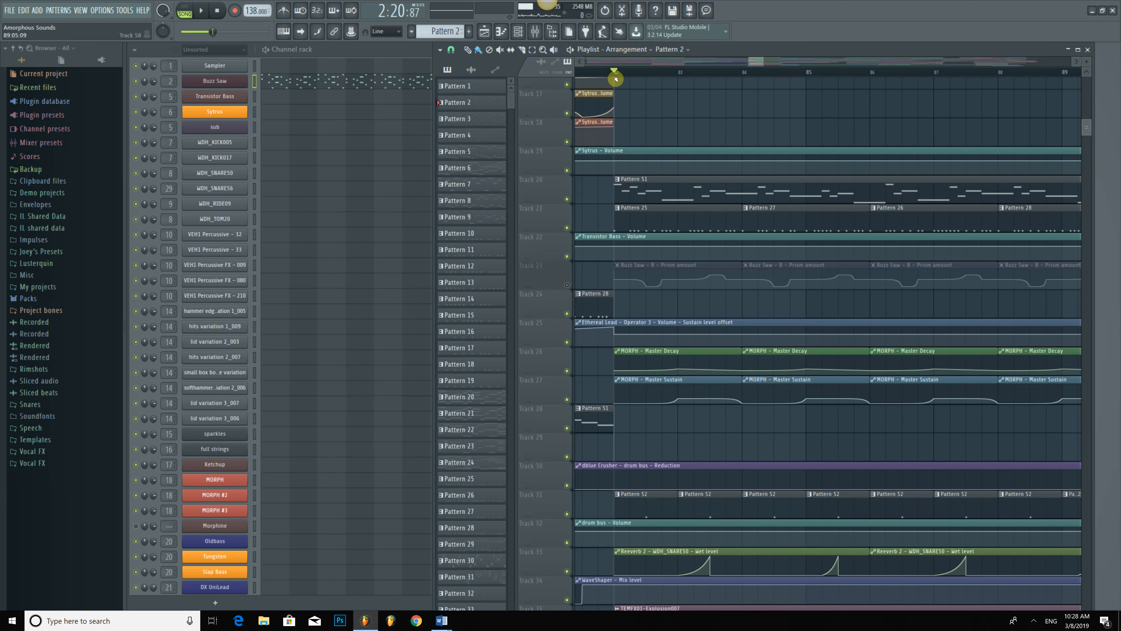
Play the arrangement from bar 82 with the Buzz Saw B Prism amount track muted, stop, and unmute that track.
scroll(616, 78, "up", 2)
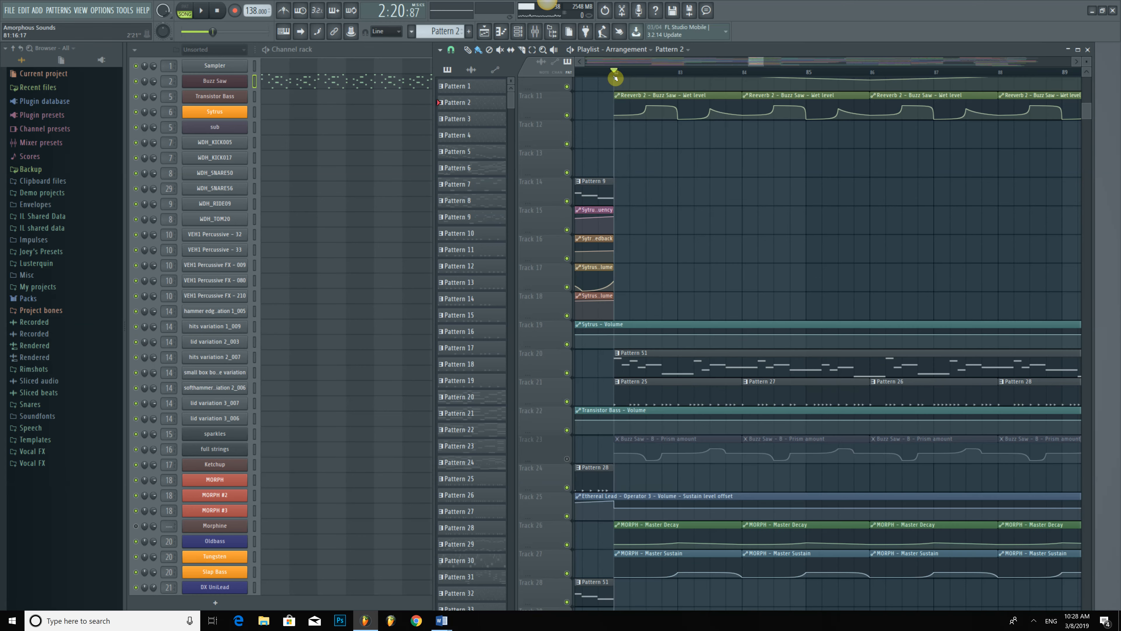
key("space")
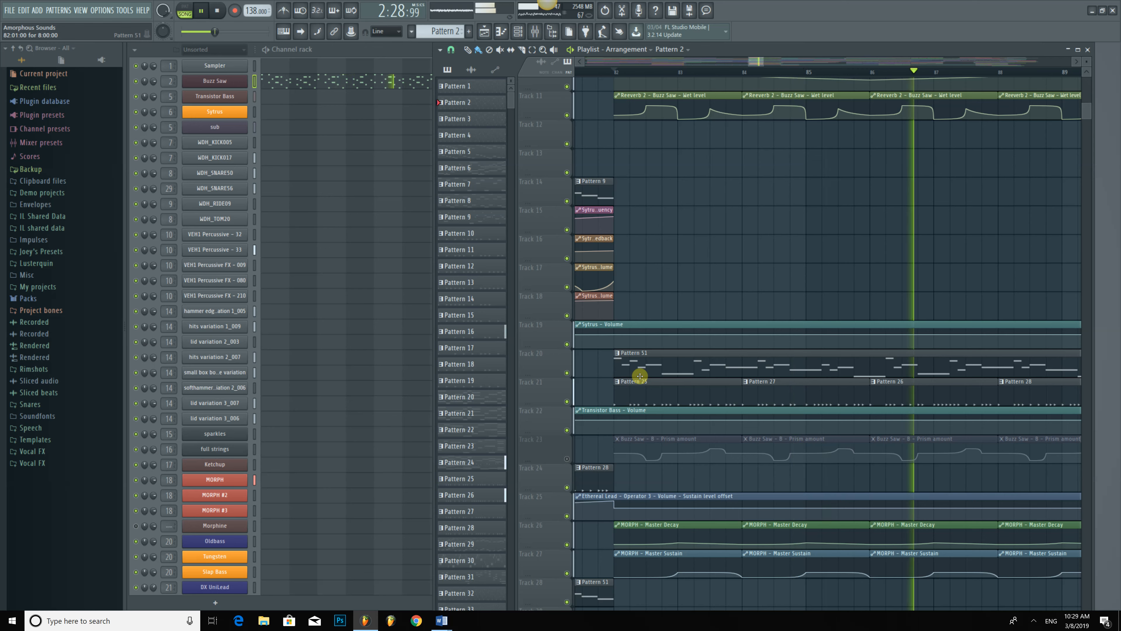
key("space")
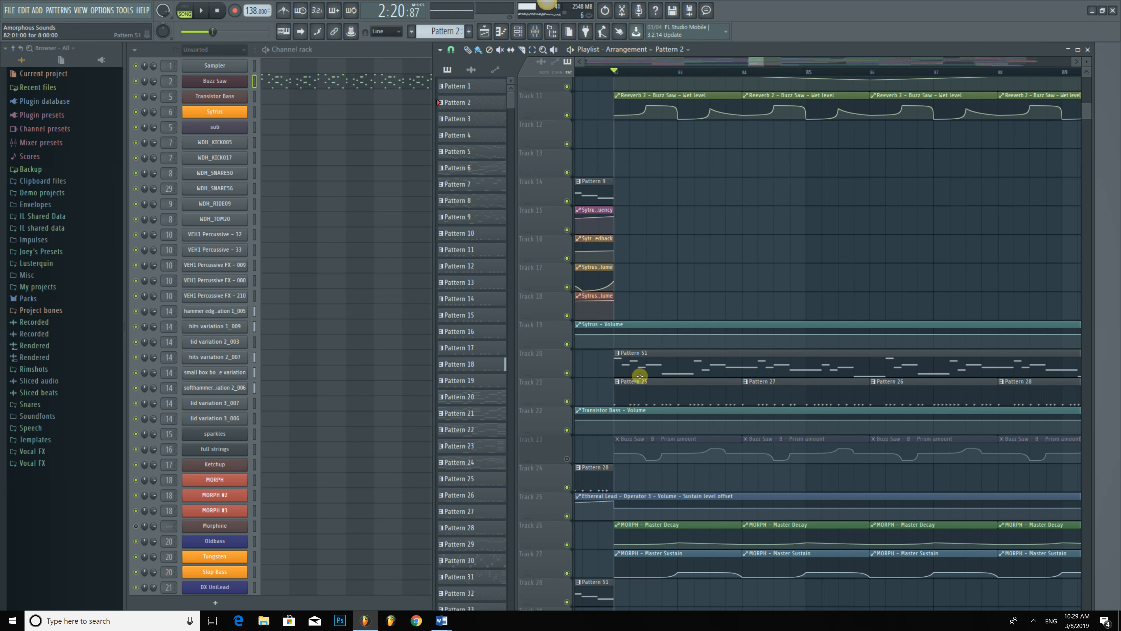
left_click(567, 458)
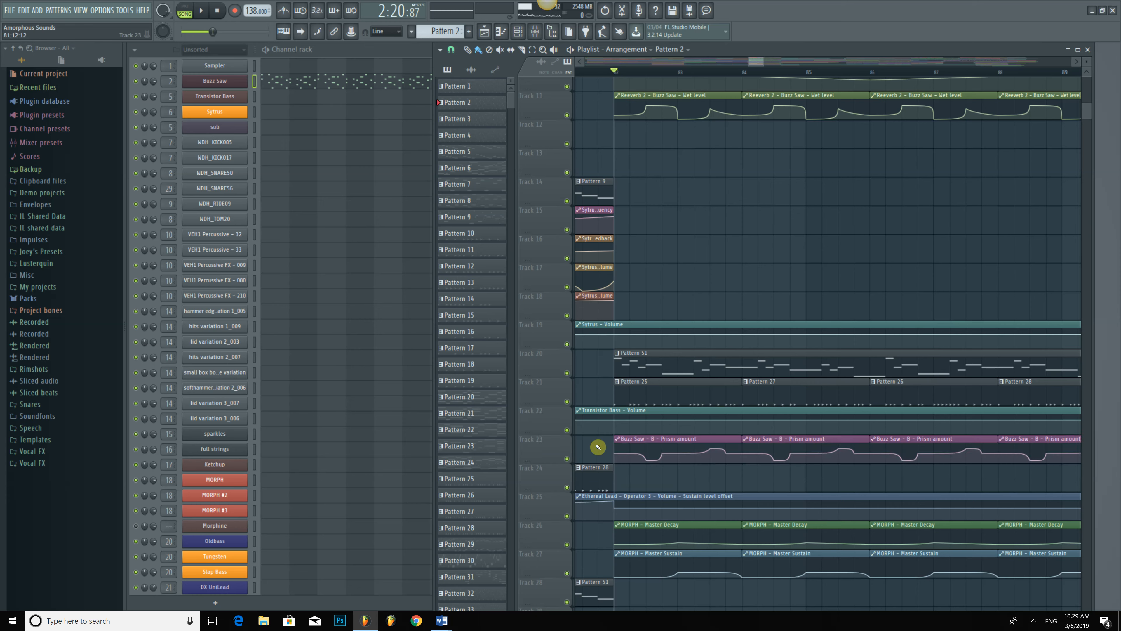
Select the first Buzz Saw B Prism amount clip and open the Buzz Saw instrument from the Unsorted channels.
left_click(679, 441)
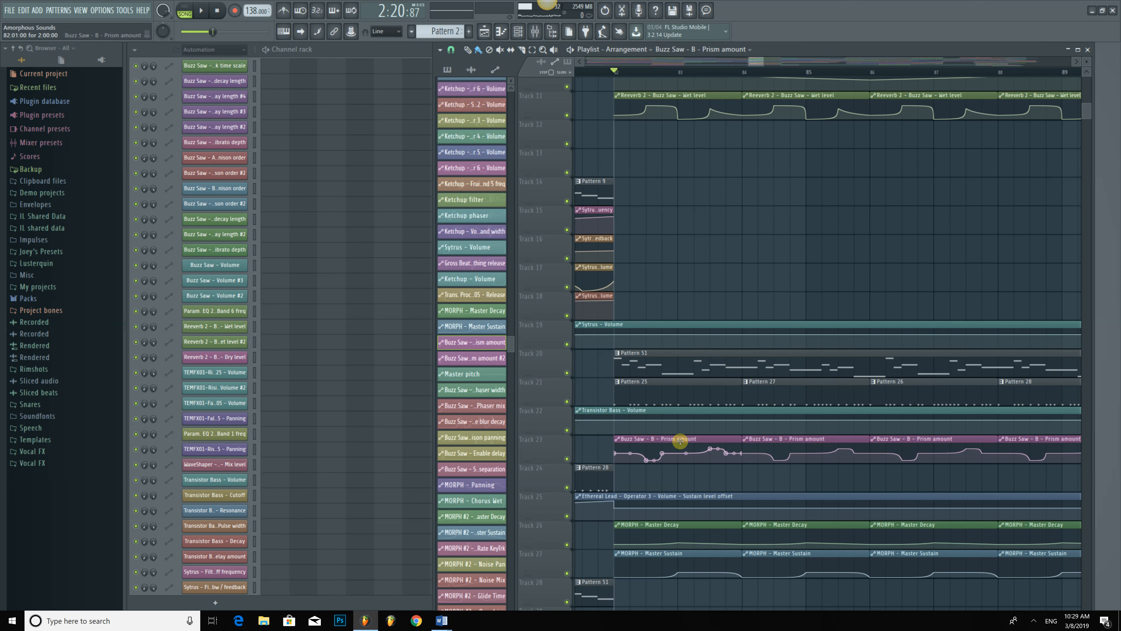
left_click(218, 49)
left_click(215, 95)
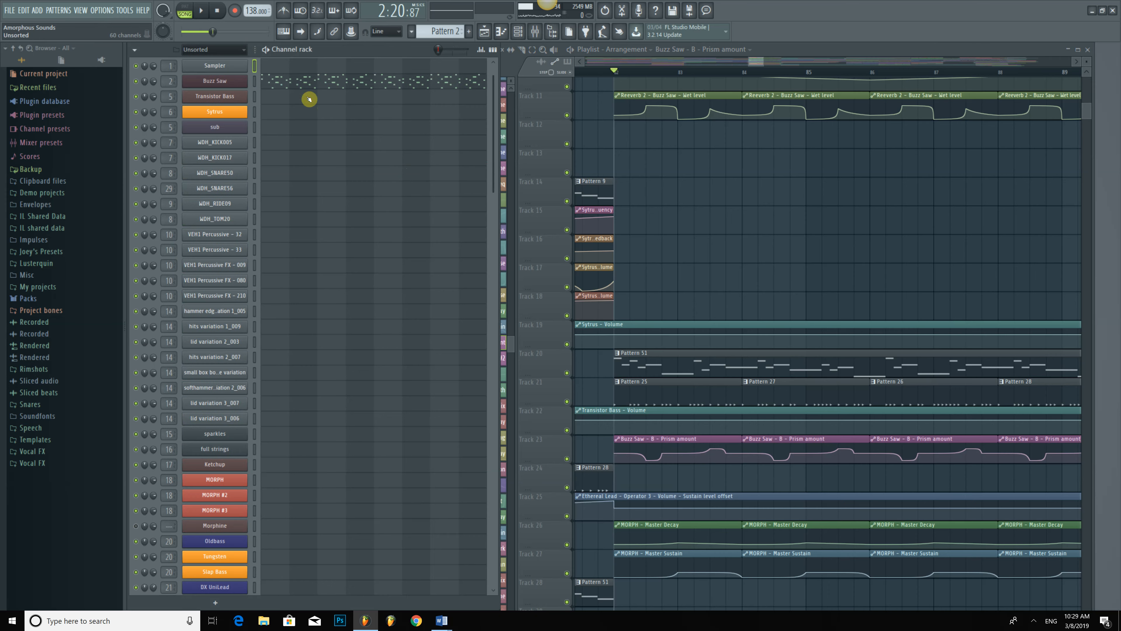
left_click(245, 85)
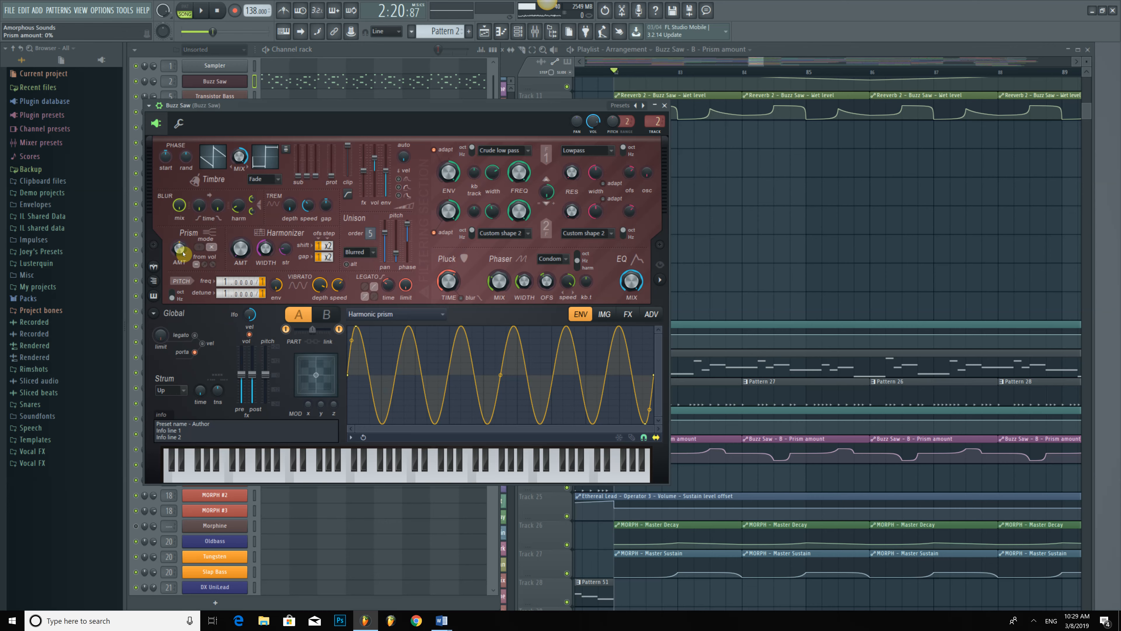
Raise the Prism amount of Buzz Saw part A to 83% and go over the Prism mode options.
mouse_move(183, 253)
left_mouse_down()
mouse_move(183, 291)
mouse_move(178, 253)
left_mouse_up()
left_click_drag(182, 251, 182, 190)
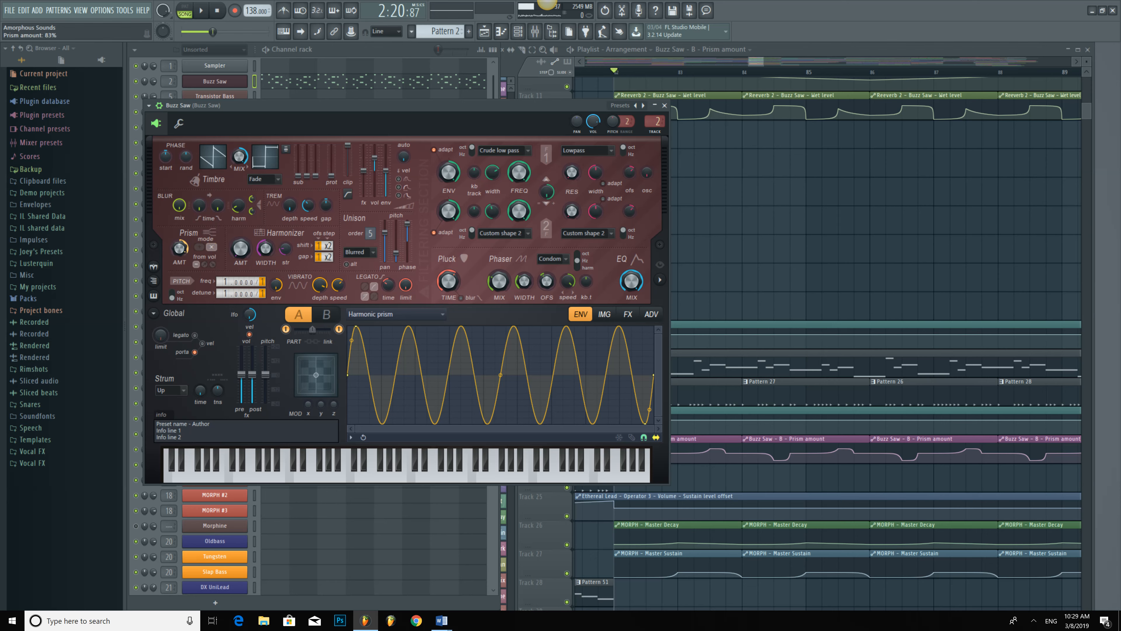
left_click(203, 250)
left_click(212, 250)
left_click(211, 265)
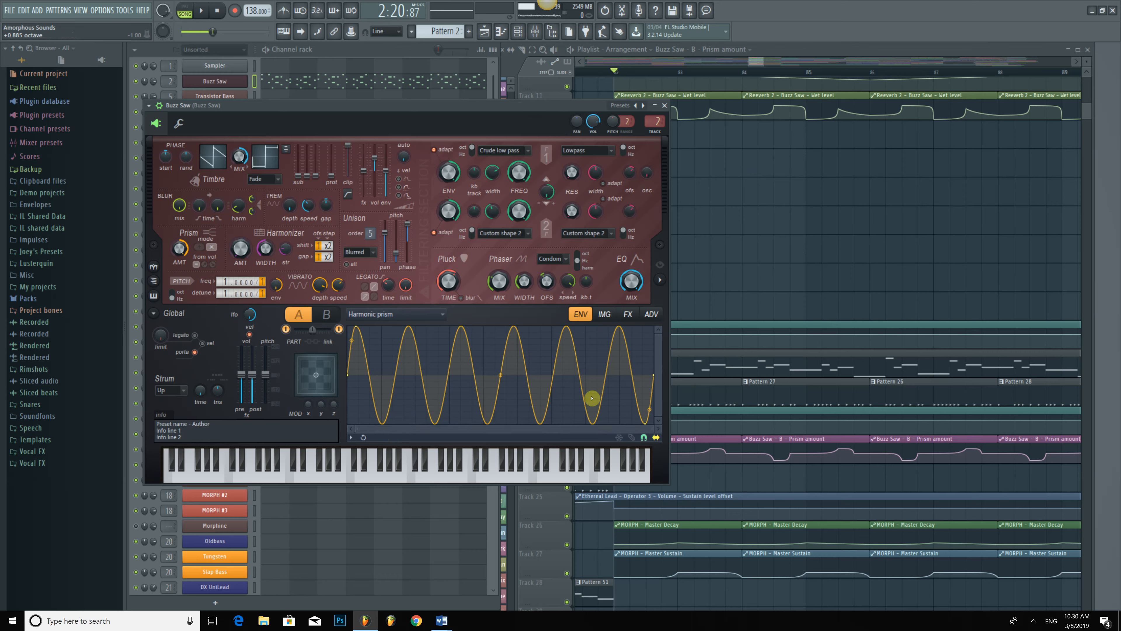
Display the Harmonic prism curve for part A, compare it with part B's curve, and close the Buzz Saw plugin.
left_click(420, 314)
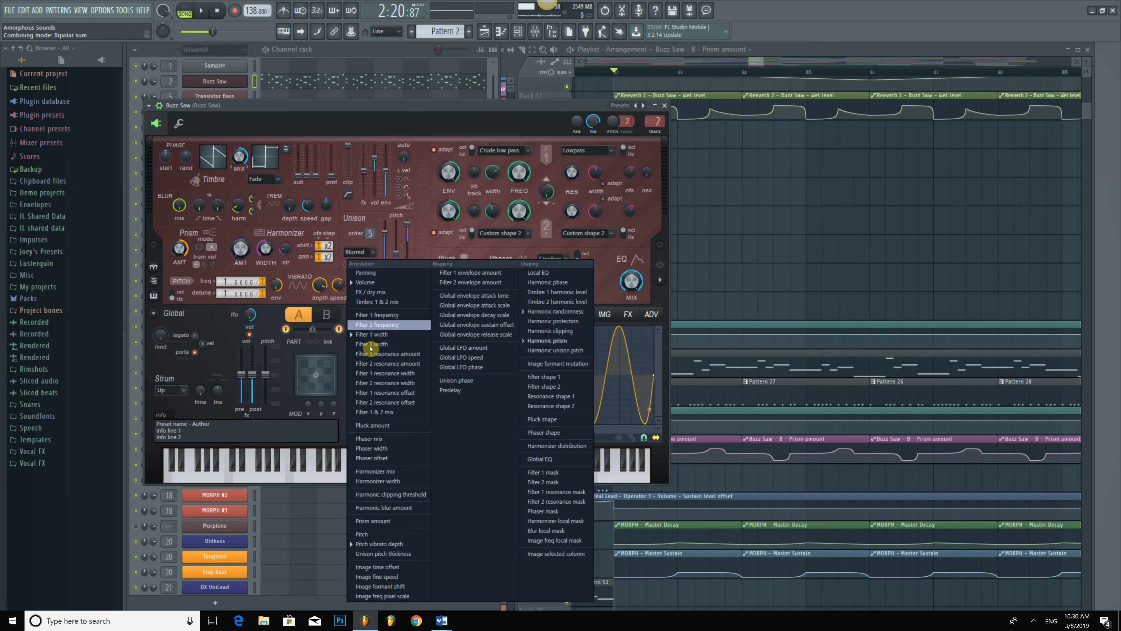
left_click(425, 255)
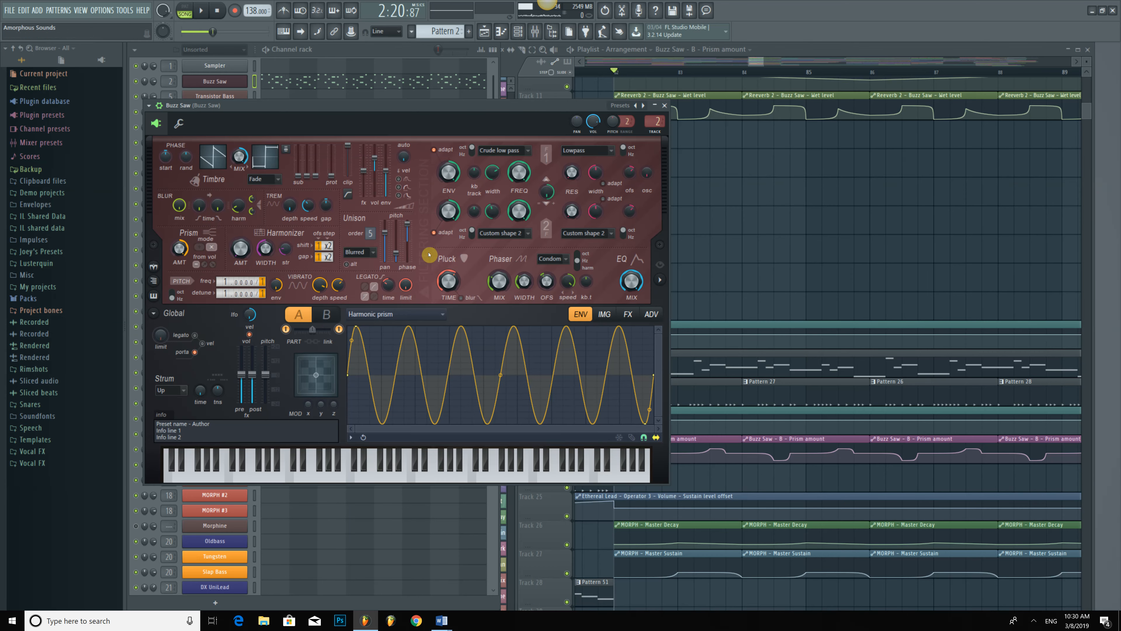
left_click(401, 317)
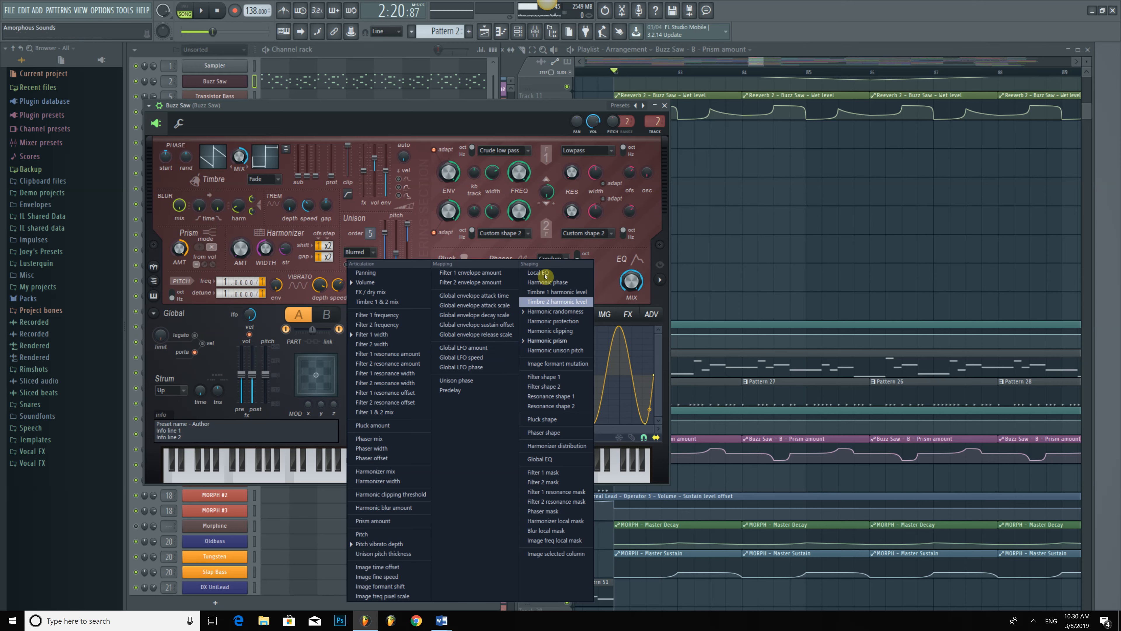
left_click(547, 341)
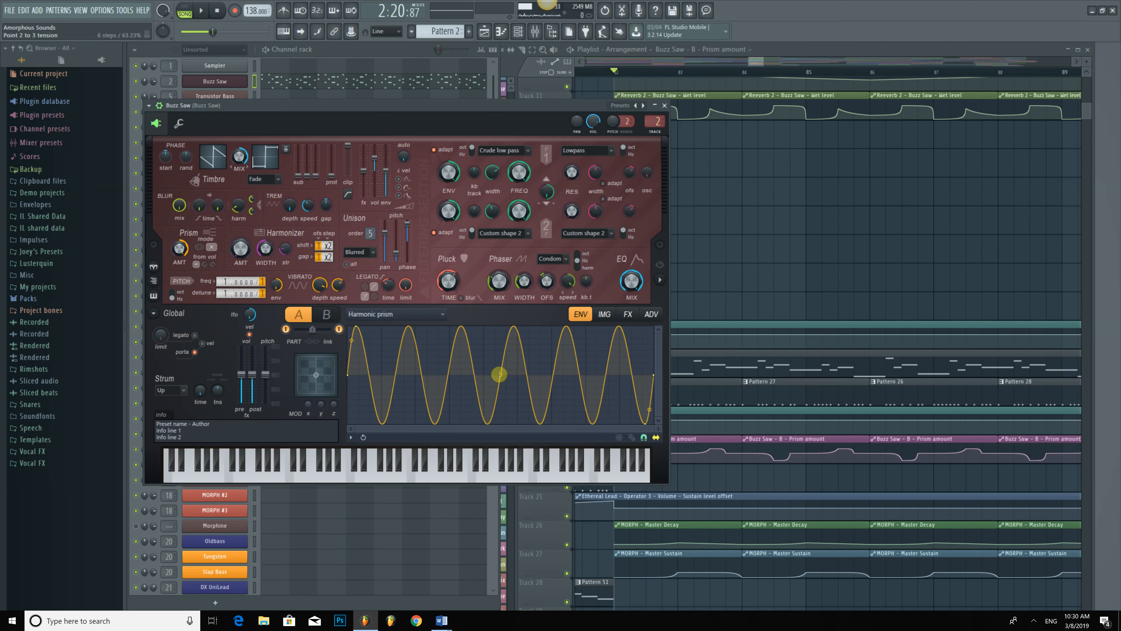
left_click(329, 317)
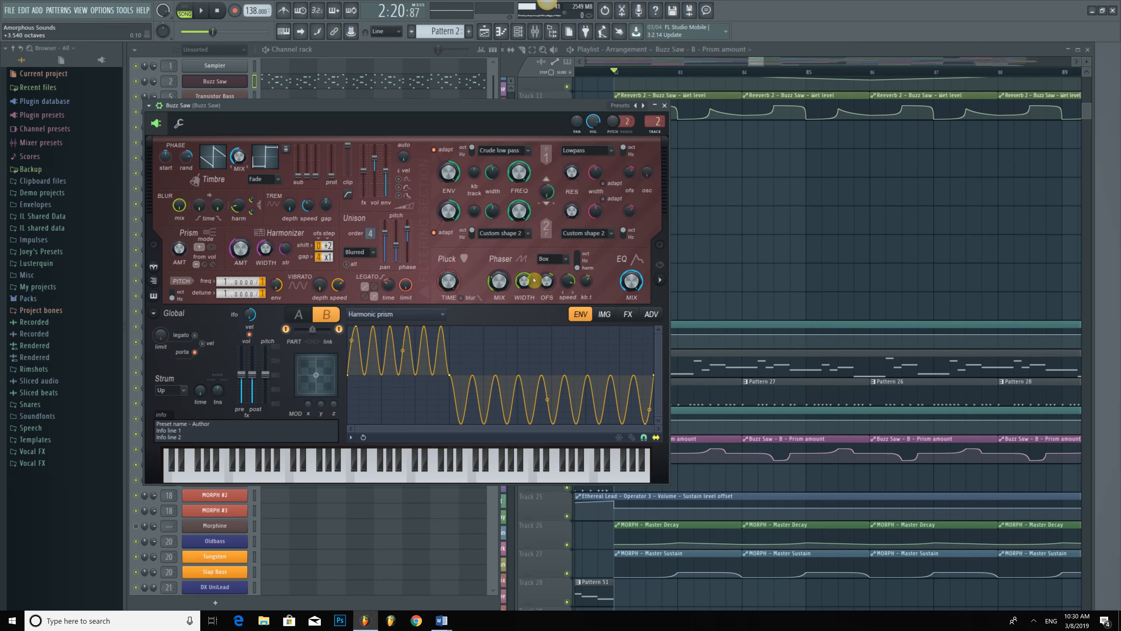
left_click(664, 105)
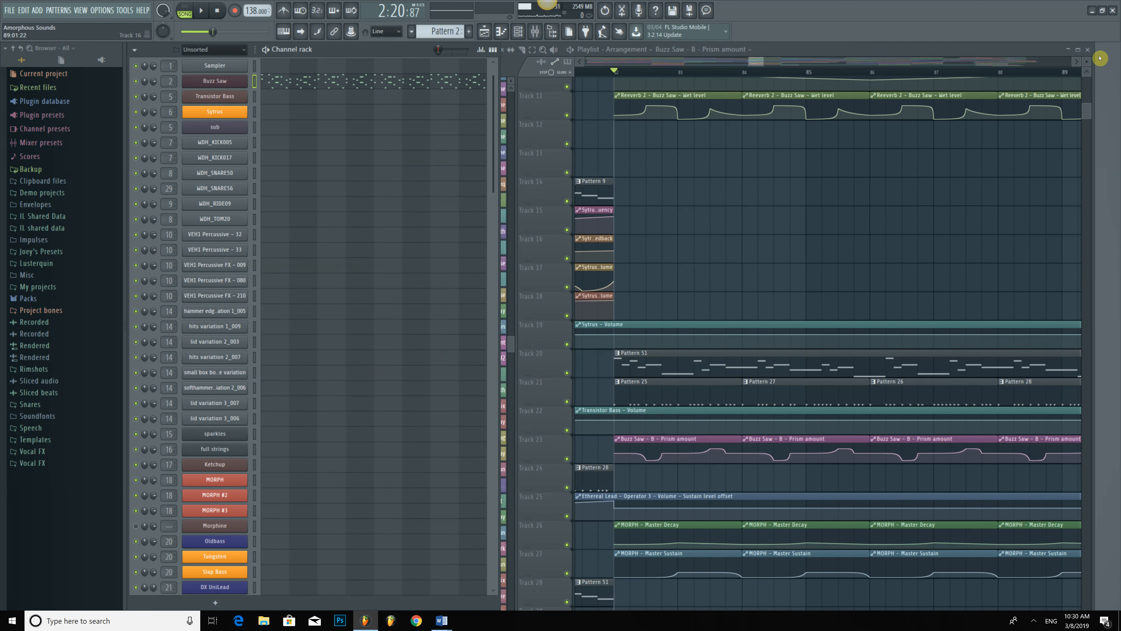
Review the Buzz Saw patterns and automation clips on Tracks 1 to 11 from bar 82 through Pattern 3.
left_click_drag(1090, 113, 1099, 78)
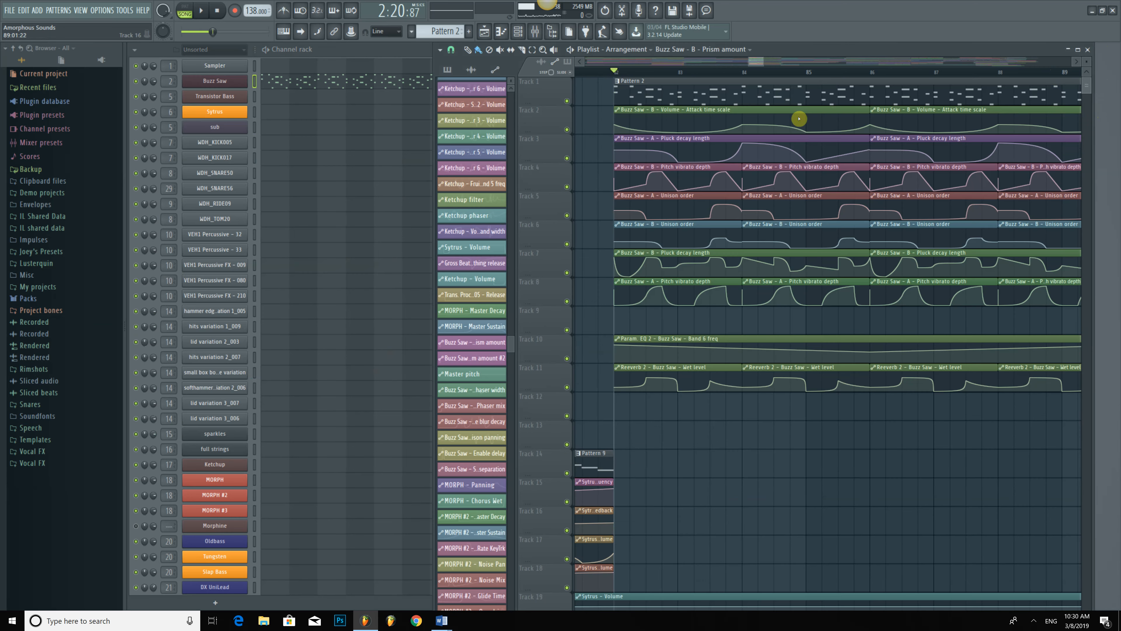
mouse_move(800, 277)
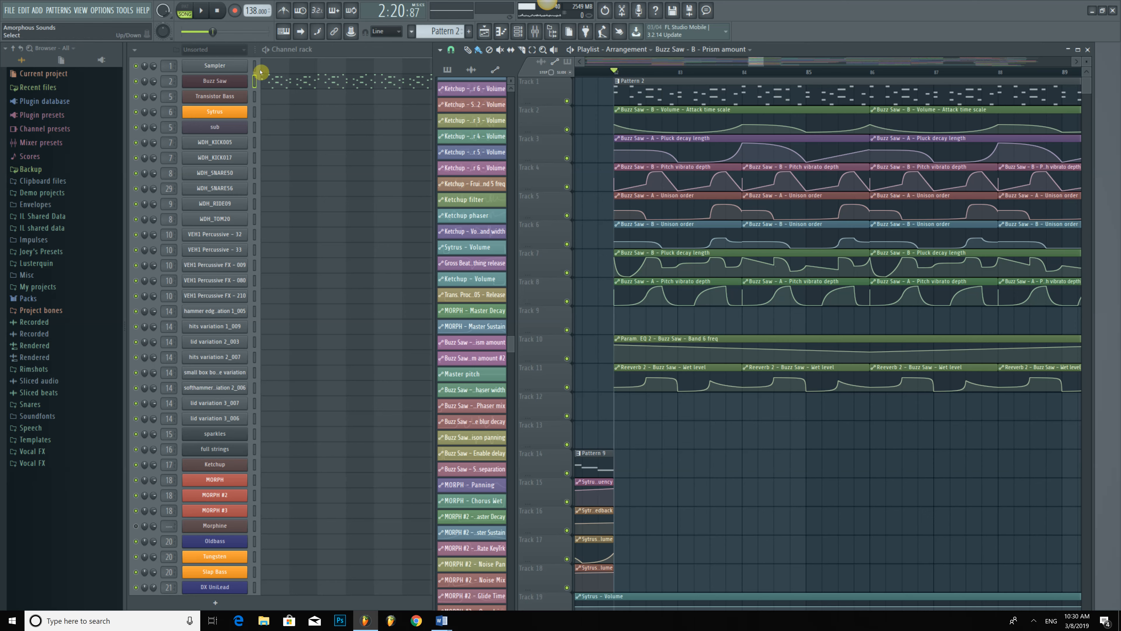
left_click(347, 57)
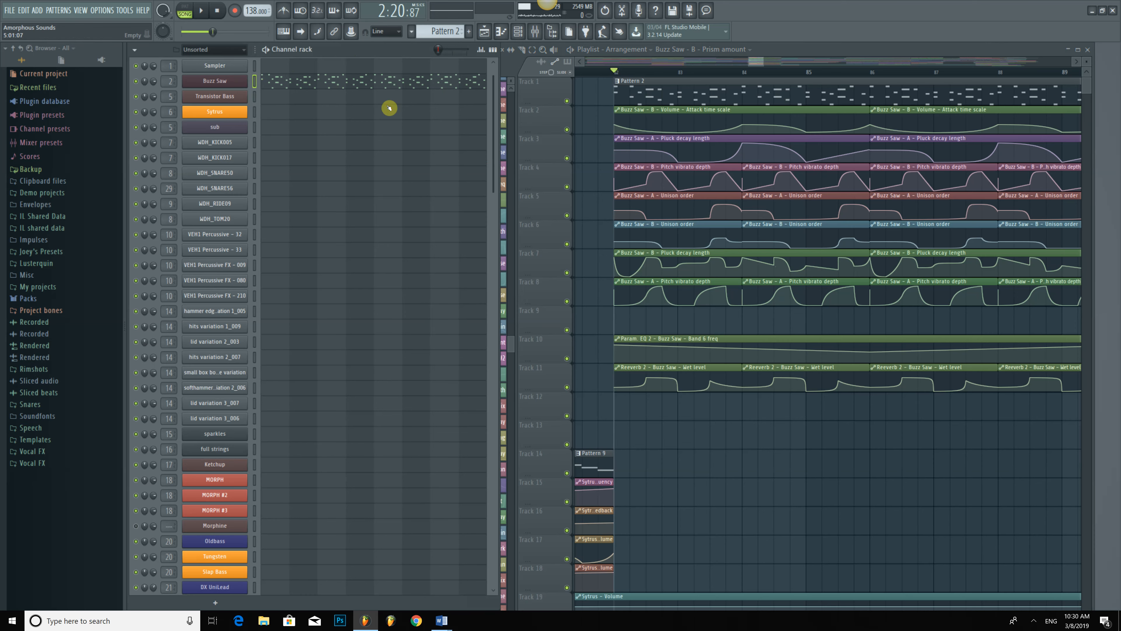
left_click(821, 50)
scroll(614, 133, "down", 4)
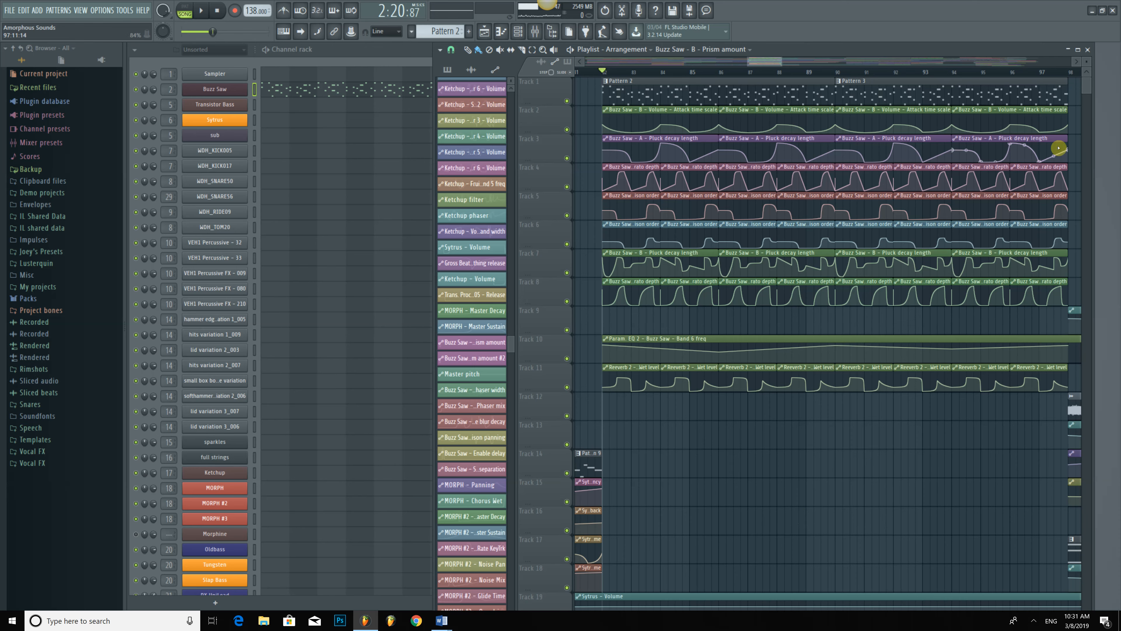
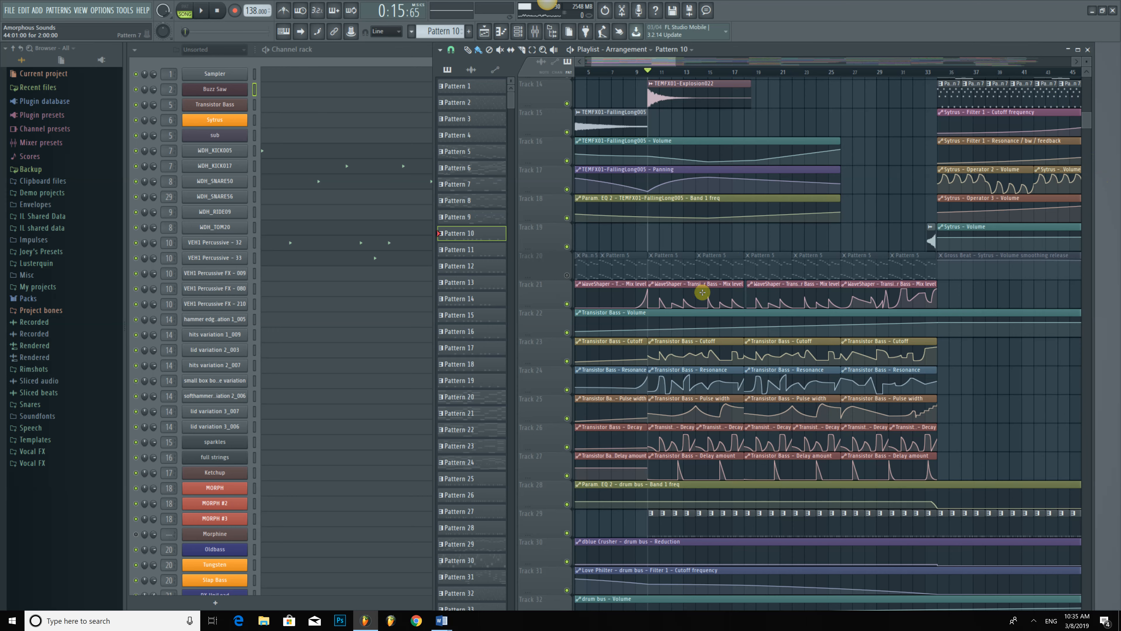
Mute the Pattern 20 clips on Track 51, play the arrangement from bar 10, and stop.
scroll(701, 288, "down", 10)
left_click(568, 327)
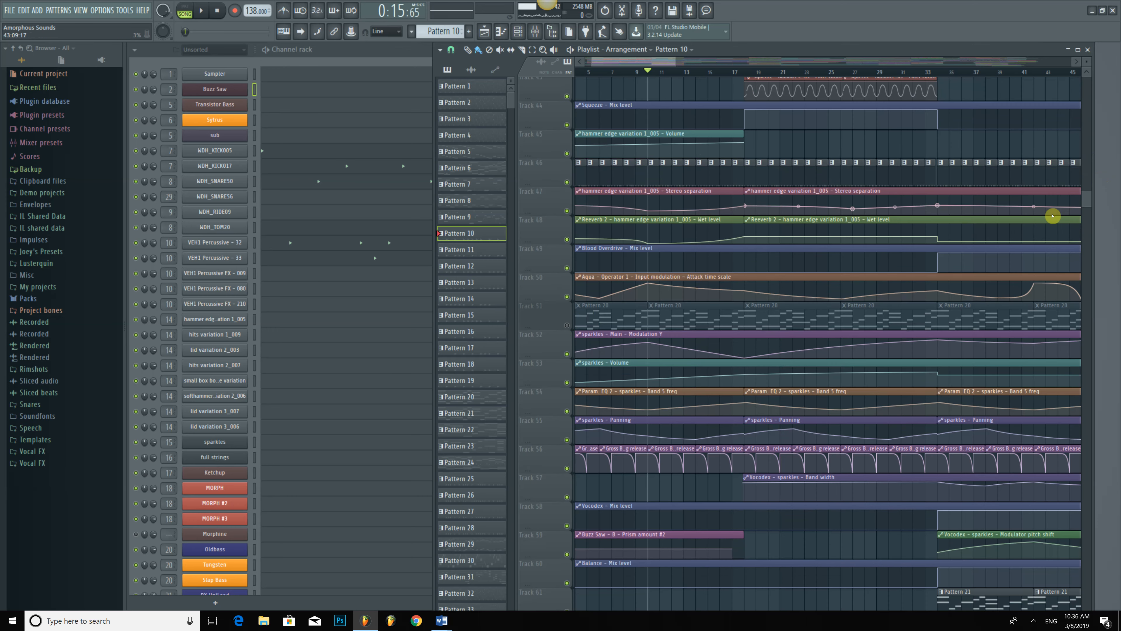
left_click_drag(1091, 195, 1091, 158)
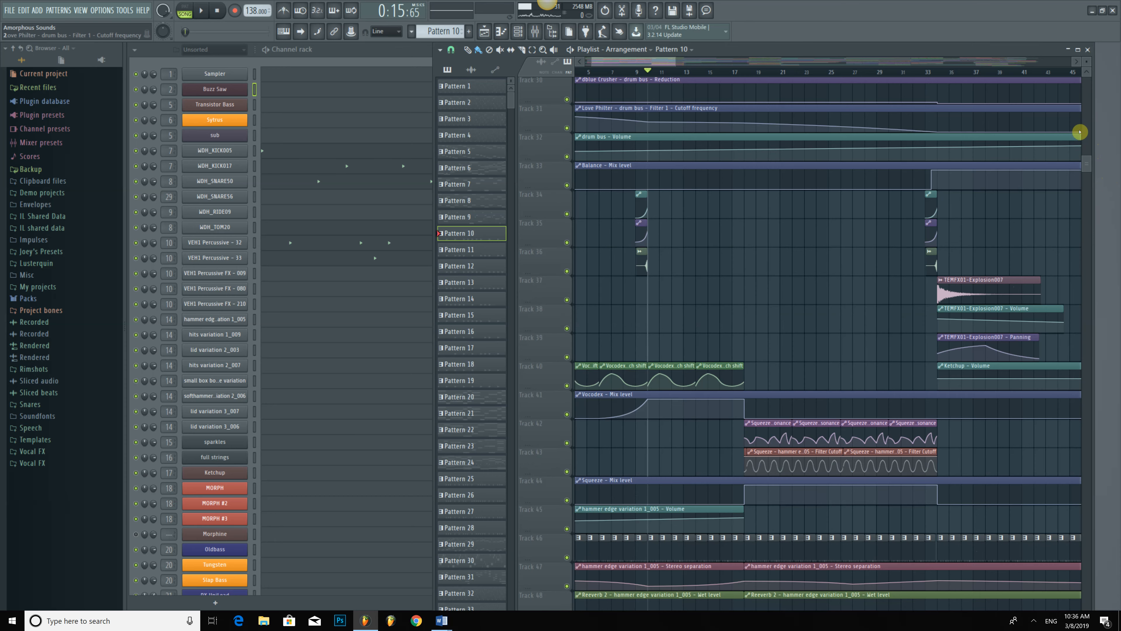
key("space")
scroll(686, 193, "up", 6)
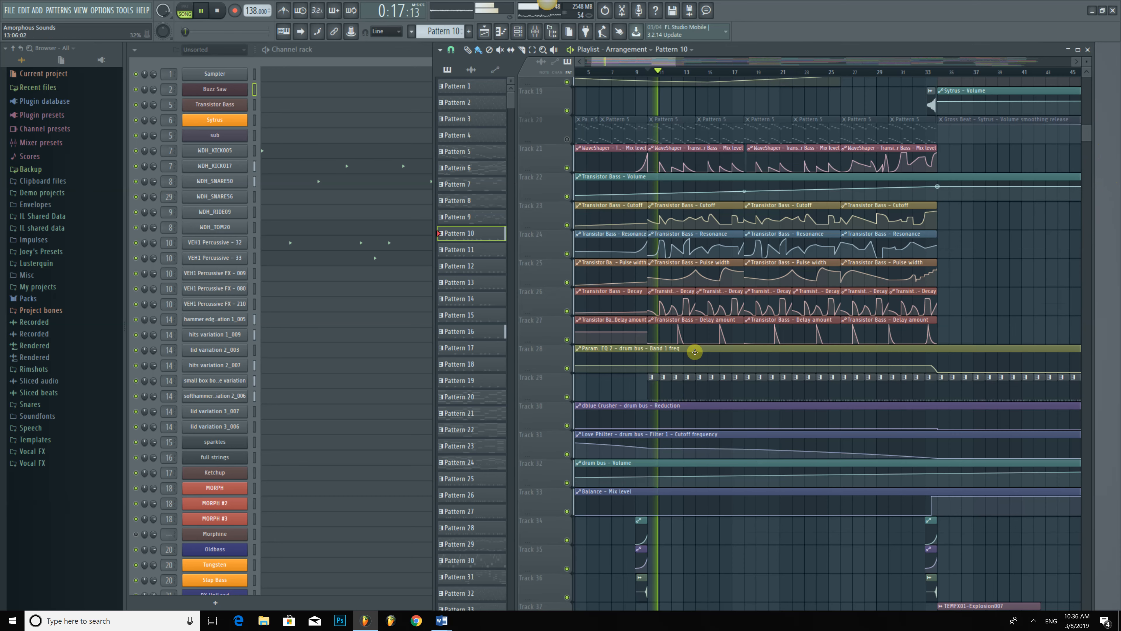
key("space")
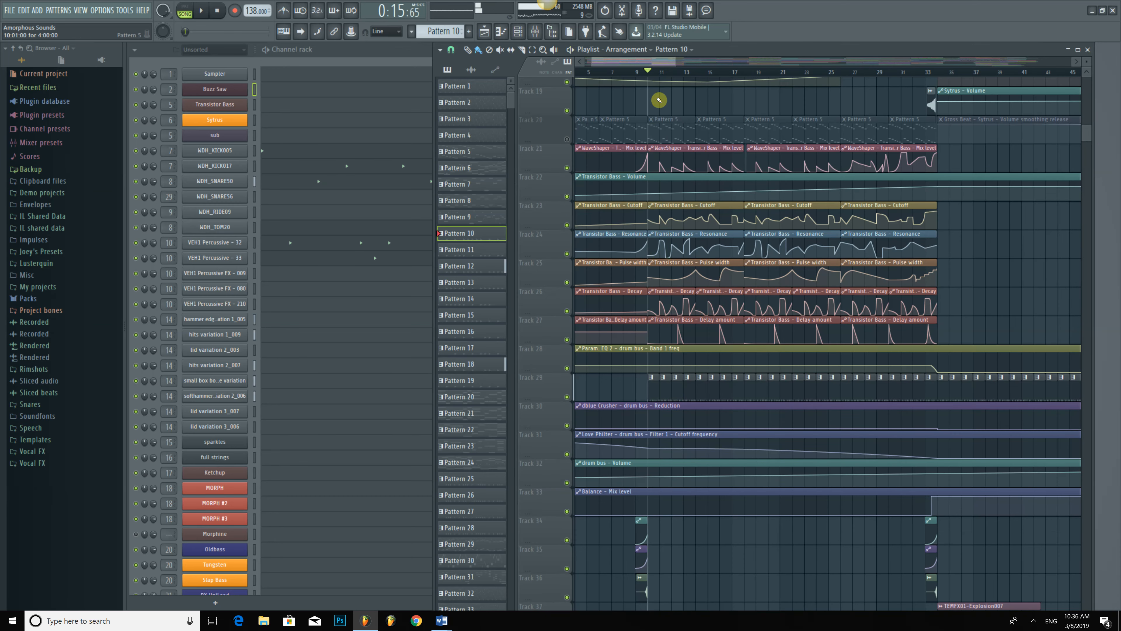
Mute the repeated short pattern clips on Track 29, play the arrangement from bar 10, and stop.
left_click_drag(1089, 139, 1088, 137)
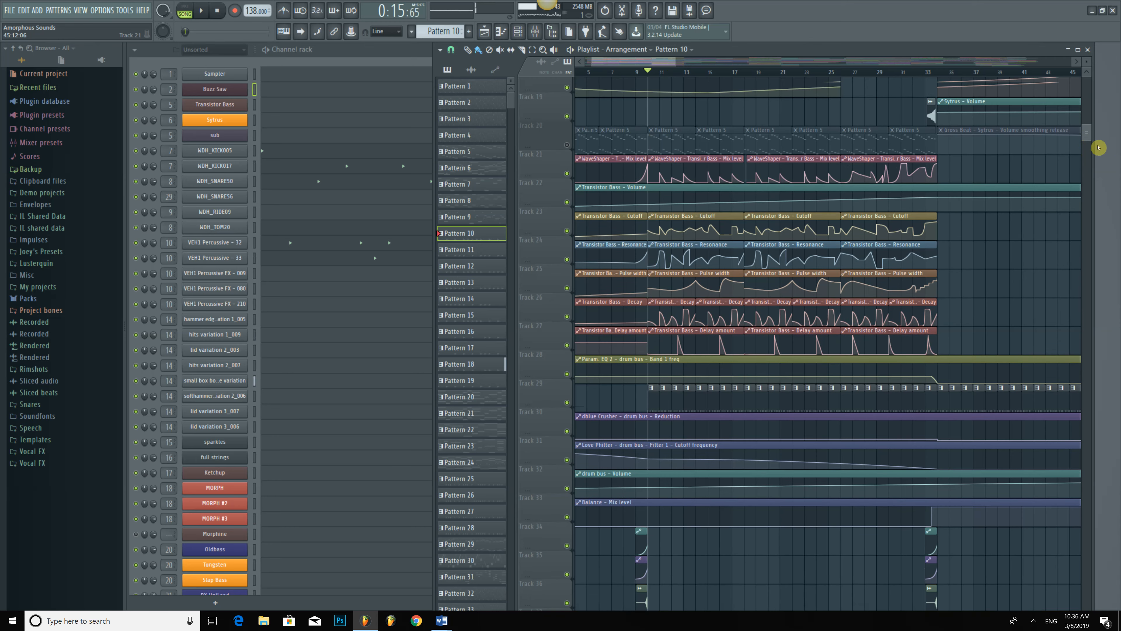
scroll(567, 303, "down", 2)
left_click(567, 302)
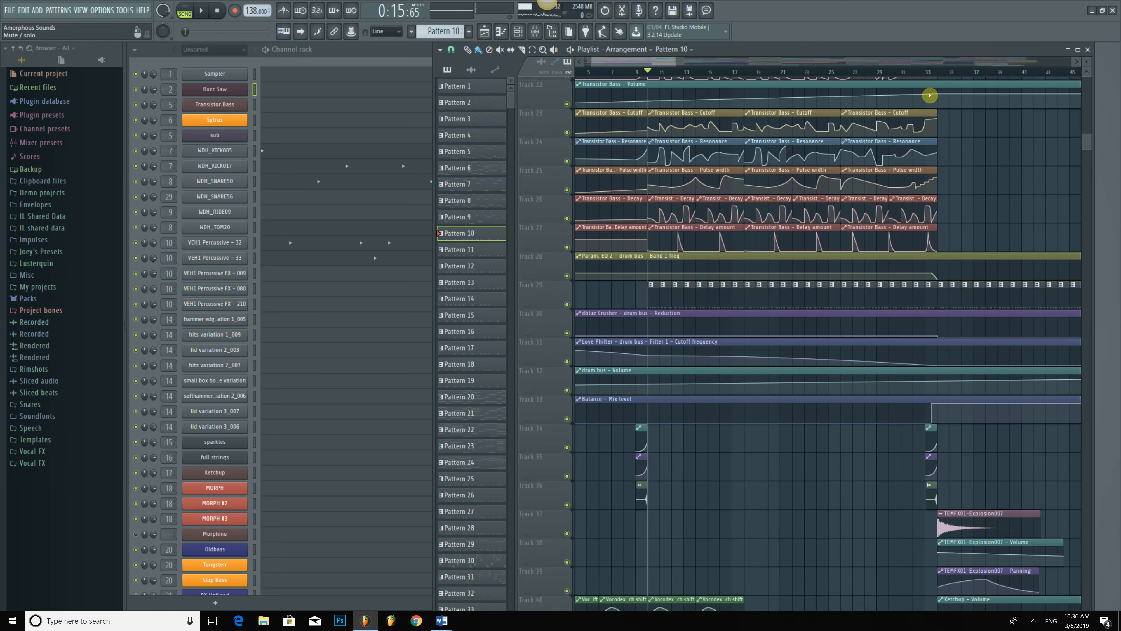
scroll(1095, 175, "down", 2)
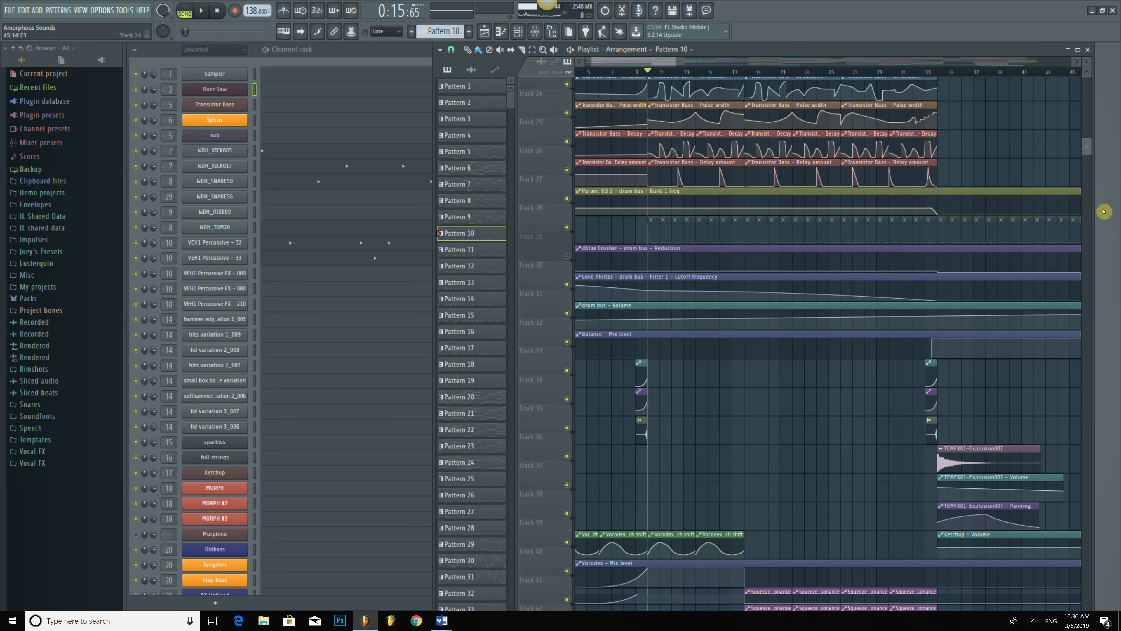
scroll(650, 111, "down", 10)
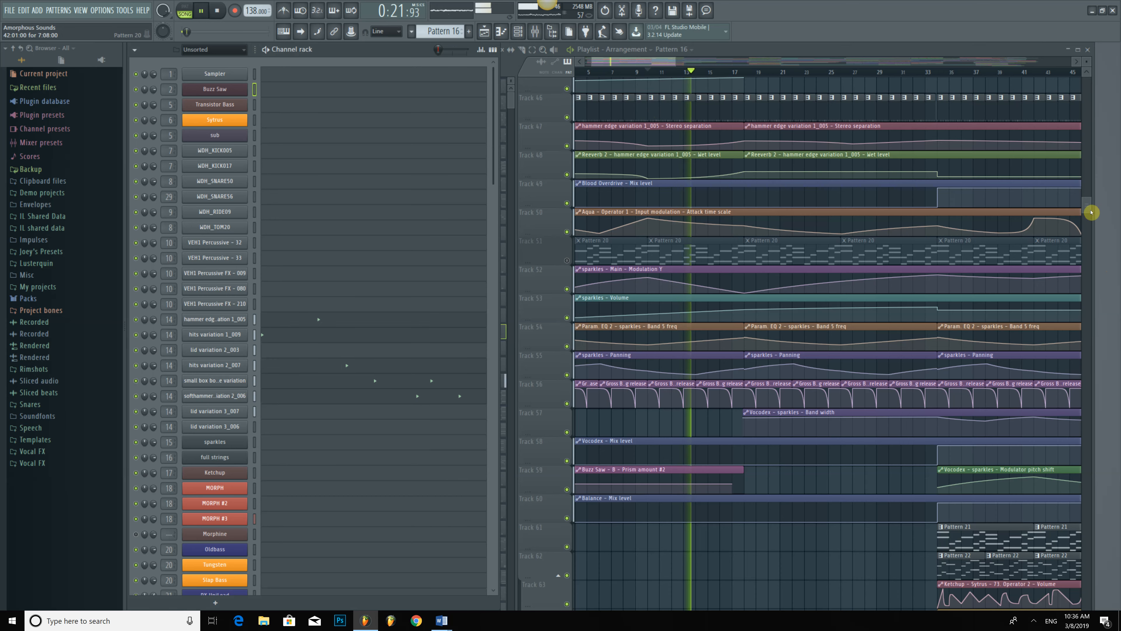
left_click_drag(1091, 228, 1094, 245)
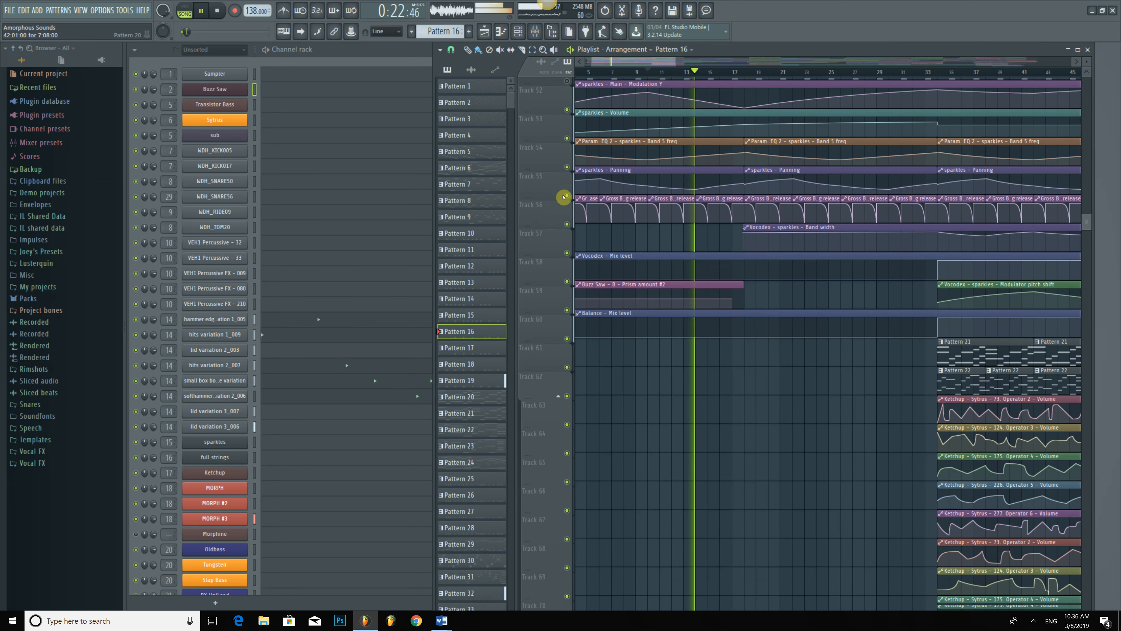
key("space")
Mute the Pattern 32 clips on Track 77 and play from bar 10, jumping ahead to bars 17 and 32 before stopping.
scroll(567, 193, "down", 7)
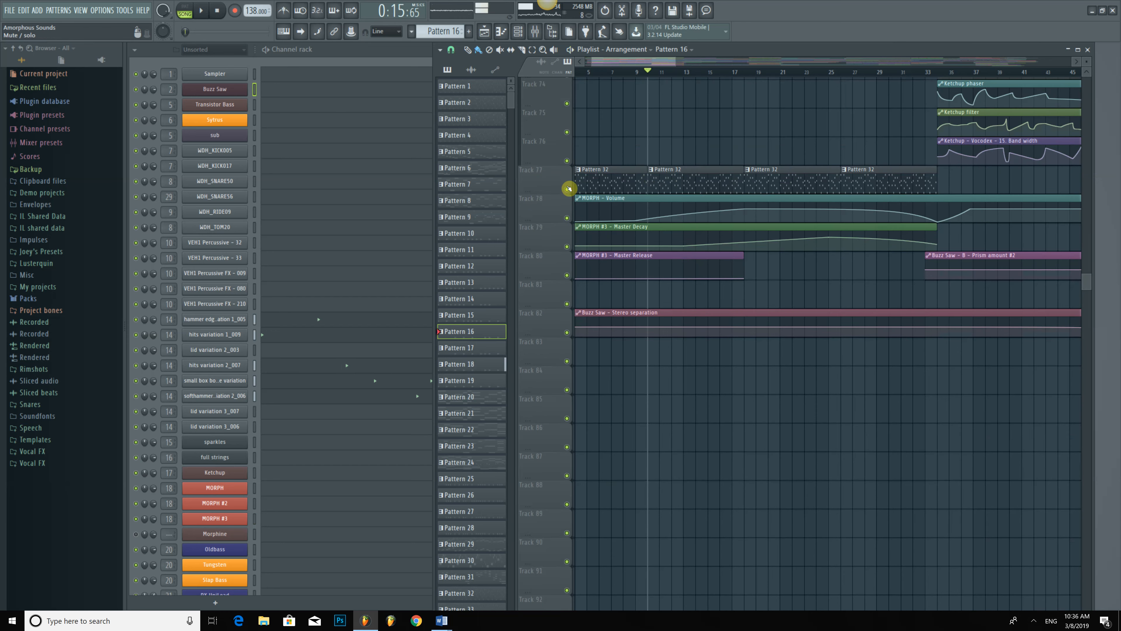
left_click(567, 190)
key("space")
left_click(733, 71)
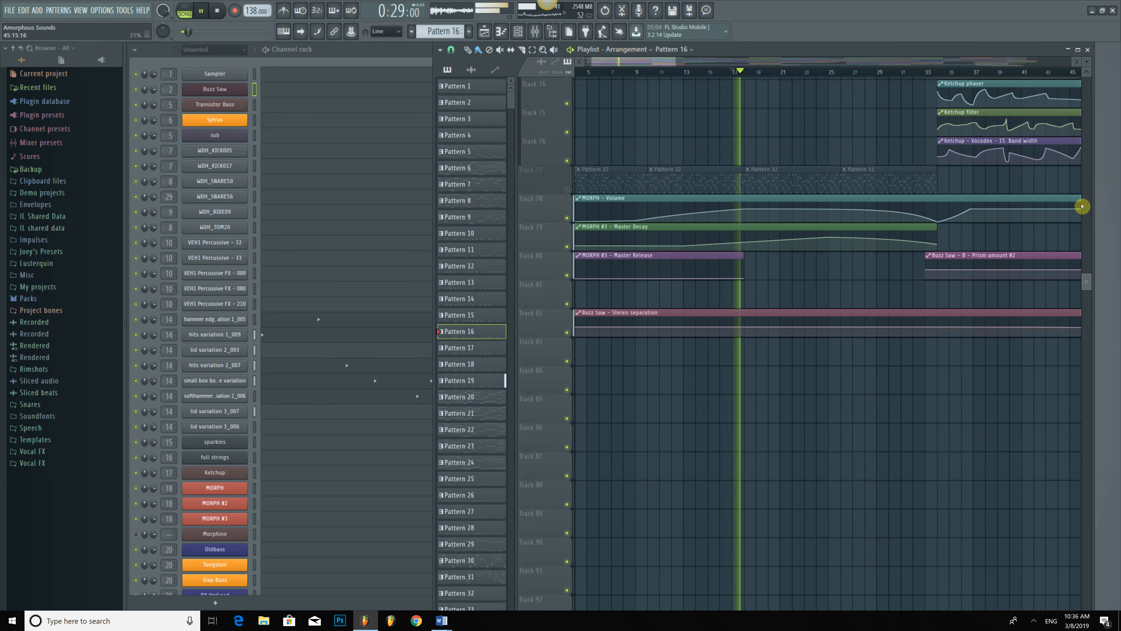
scroll(1082, 206, "up", 9)
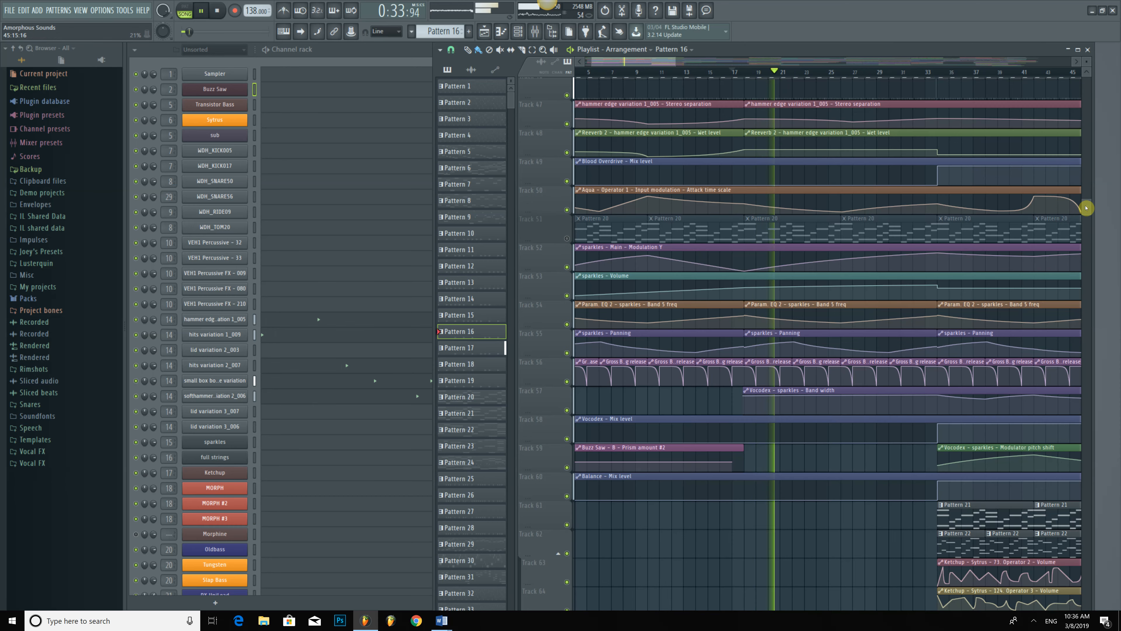
scroll(1085, 201, "down", 3)
scroll(1085, 177, "up", 8)
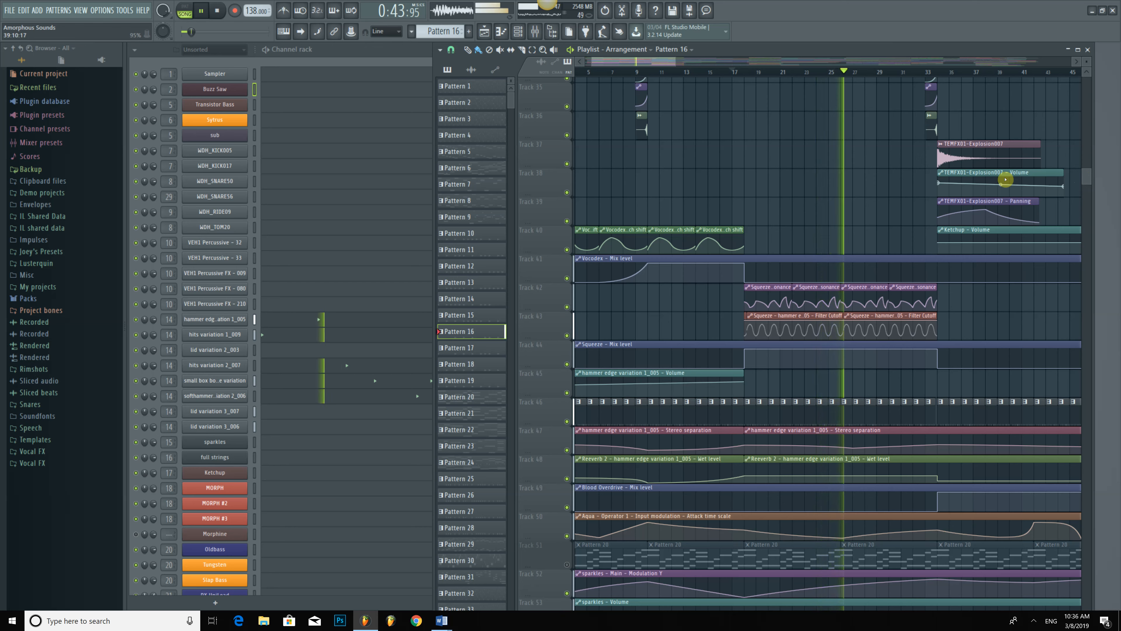
left_click(921, 71)
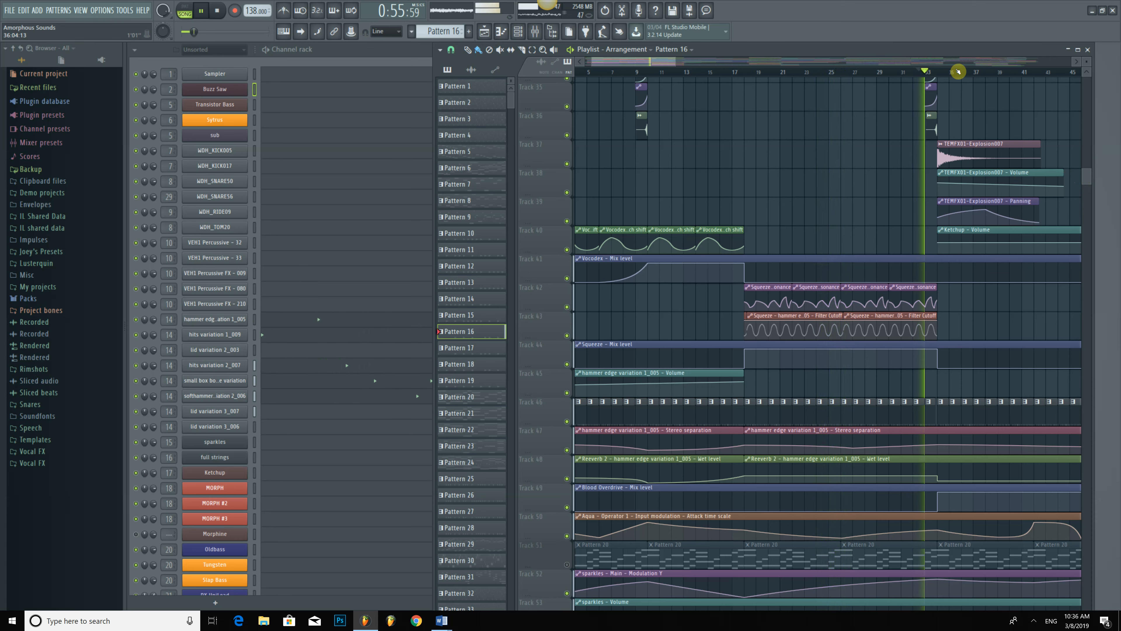
key("space")
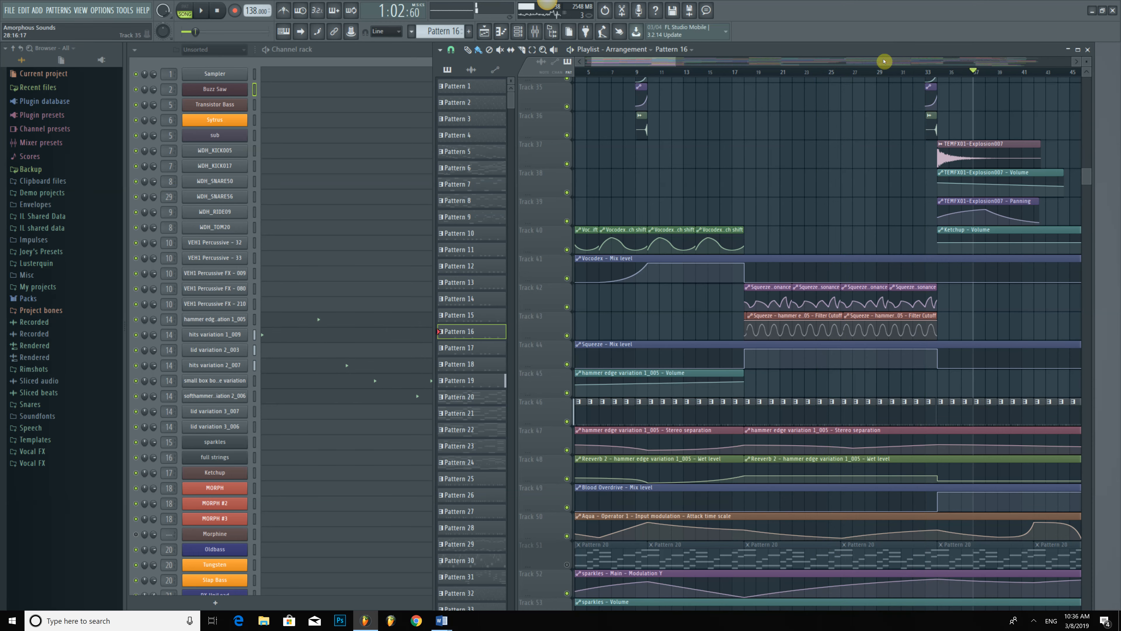
Select the Squeeze Filter Resonance and Filter Cutoff clips on Tracks 42 and 43, and move the playhead to bar 18.
scroll(754, 309, "up", 1)
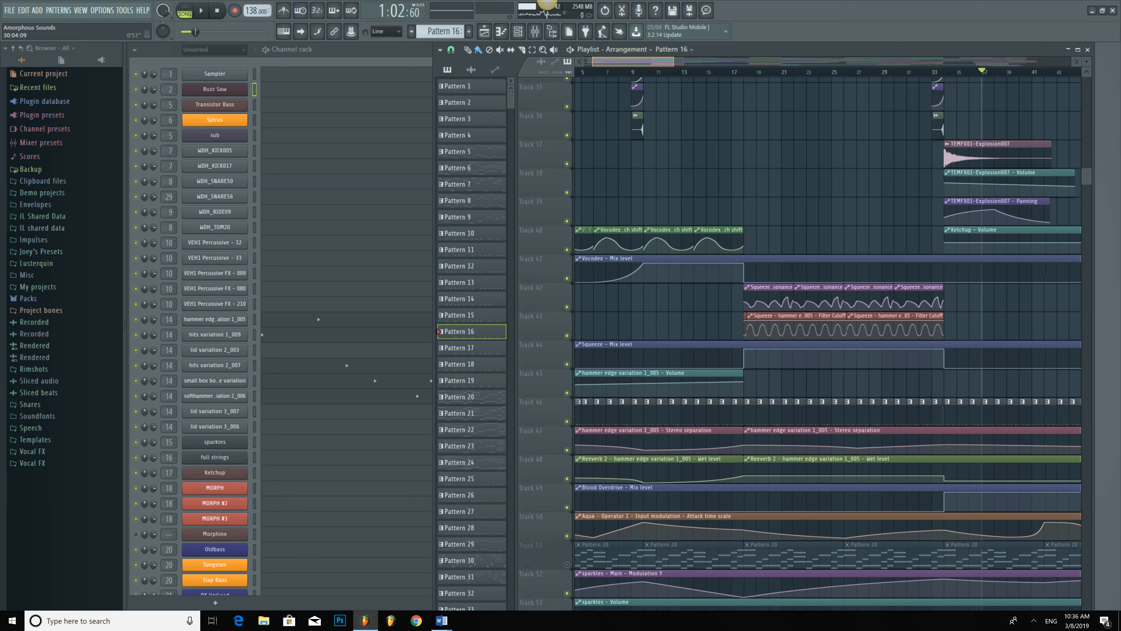
scroll(865, 65, "up", 3)
left_click_drag(691, 301, 1011, 313)
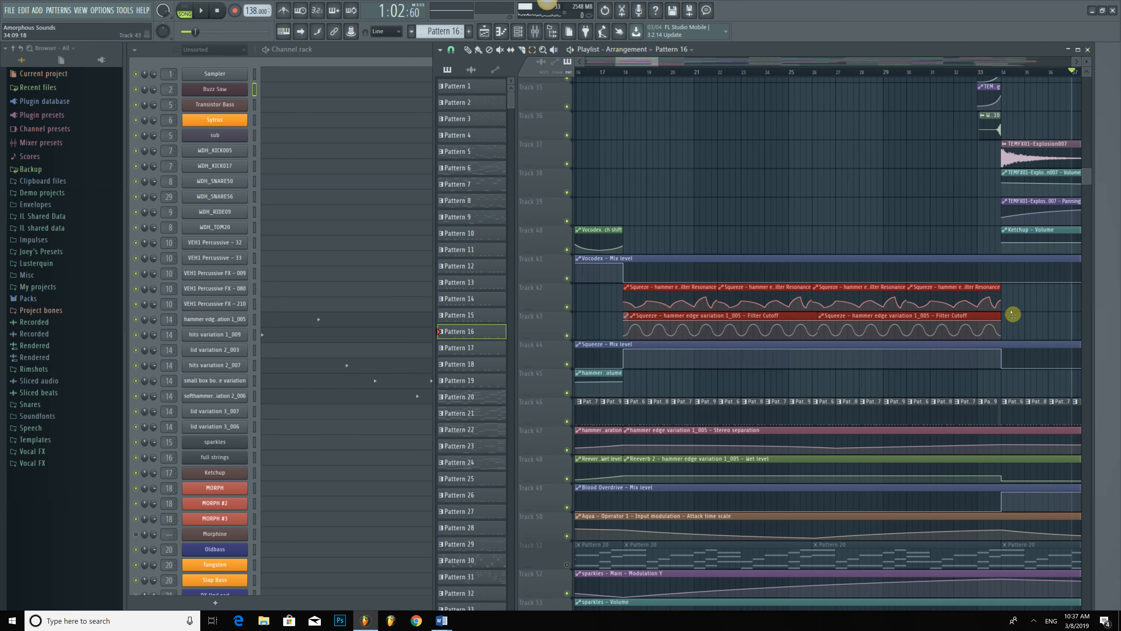
left_click(625, 74)
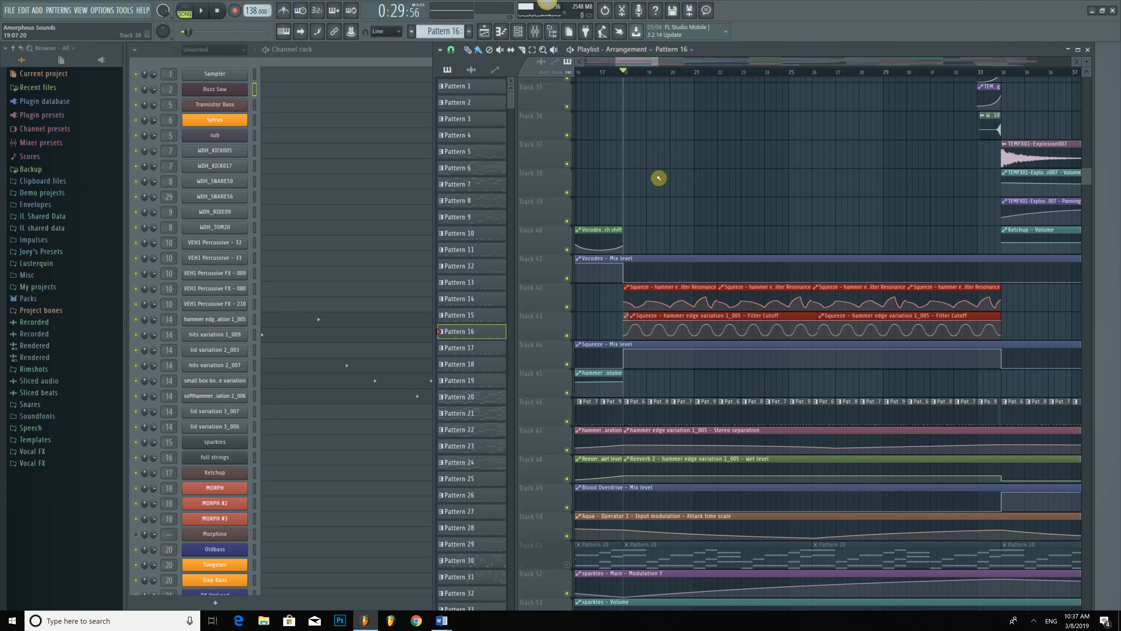
Open the mixer and select the hammer edge variation insert, arranging the mixer so its effect slots are accessible.
left_click(534, 31)
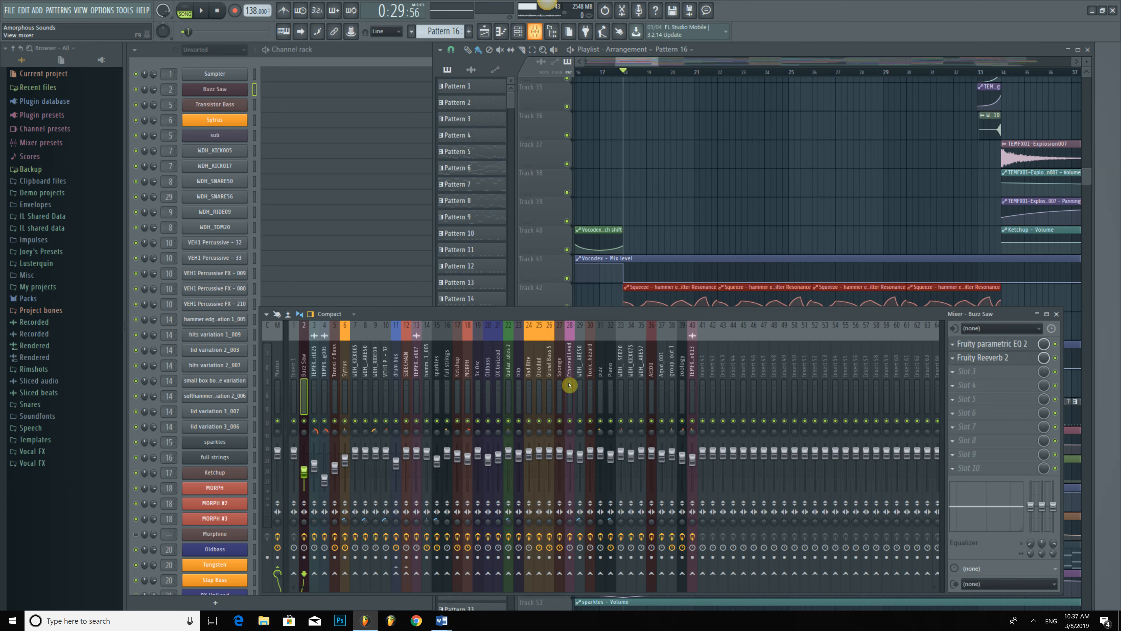
left_click(551, 393)
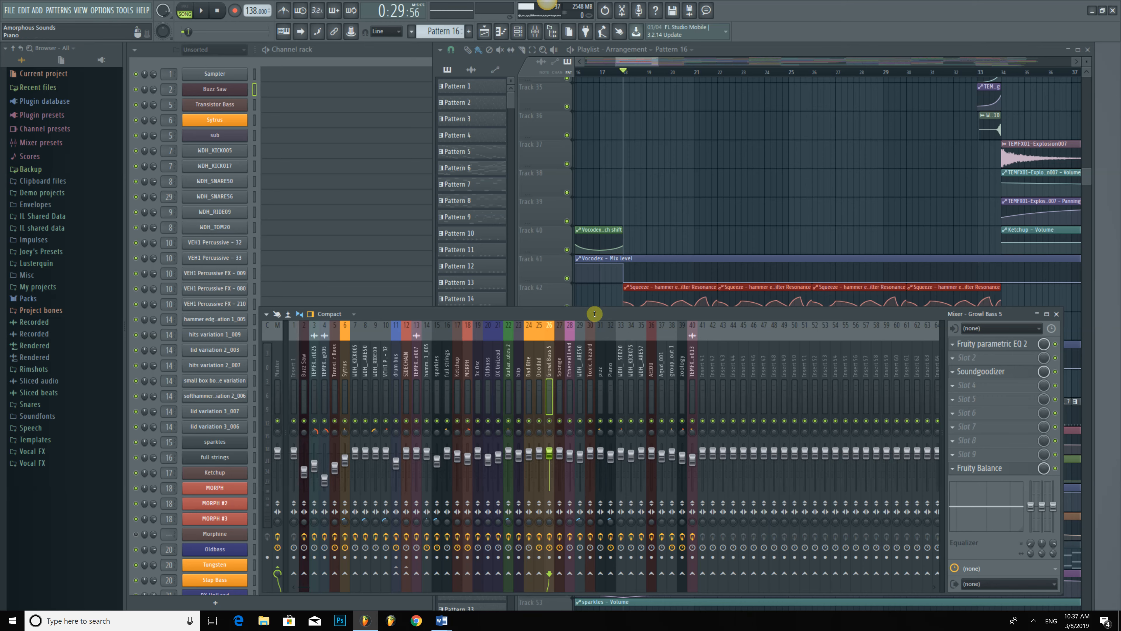
left_click_drag(595, 313, 593, 372)
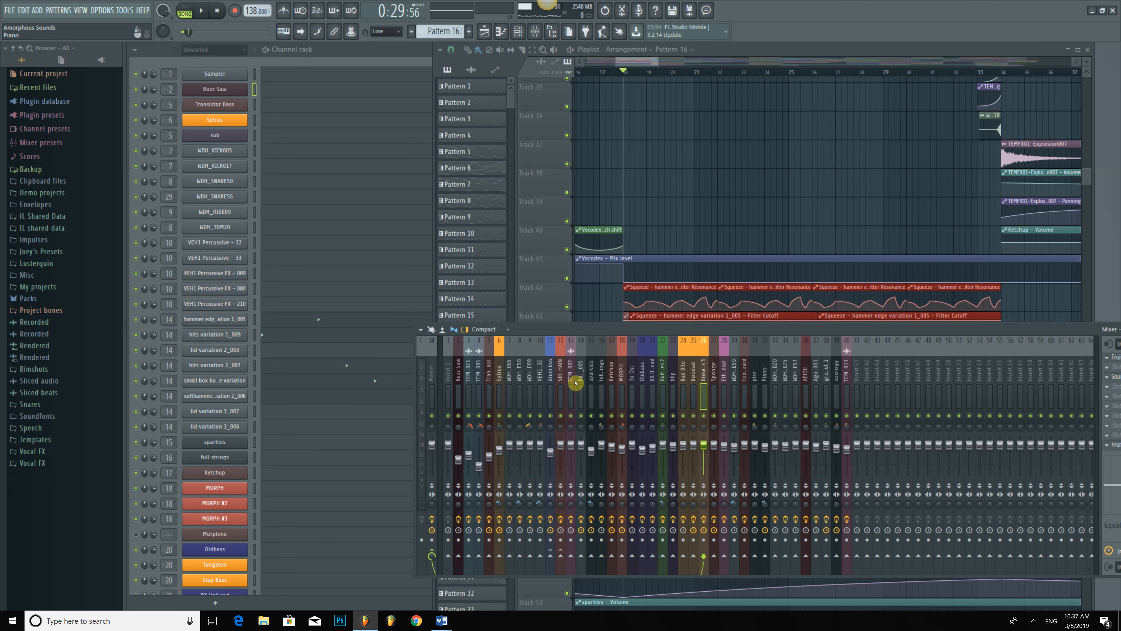
left_click(583, 383)
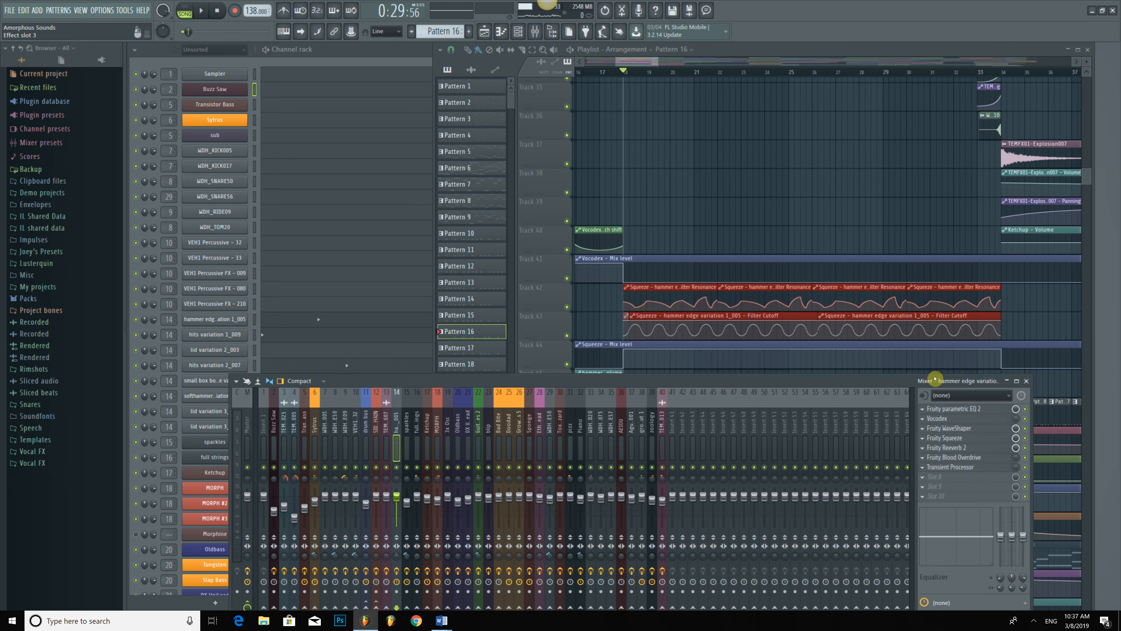
left_click_drag(931, 374, 416, 338)
Inspect the insert's Fruity Parametric EQ 2 and Vocodex, then close them and place the mixer clear of the playlist.
left_click(450, 370)
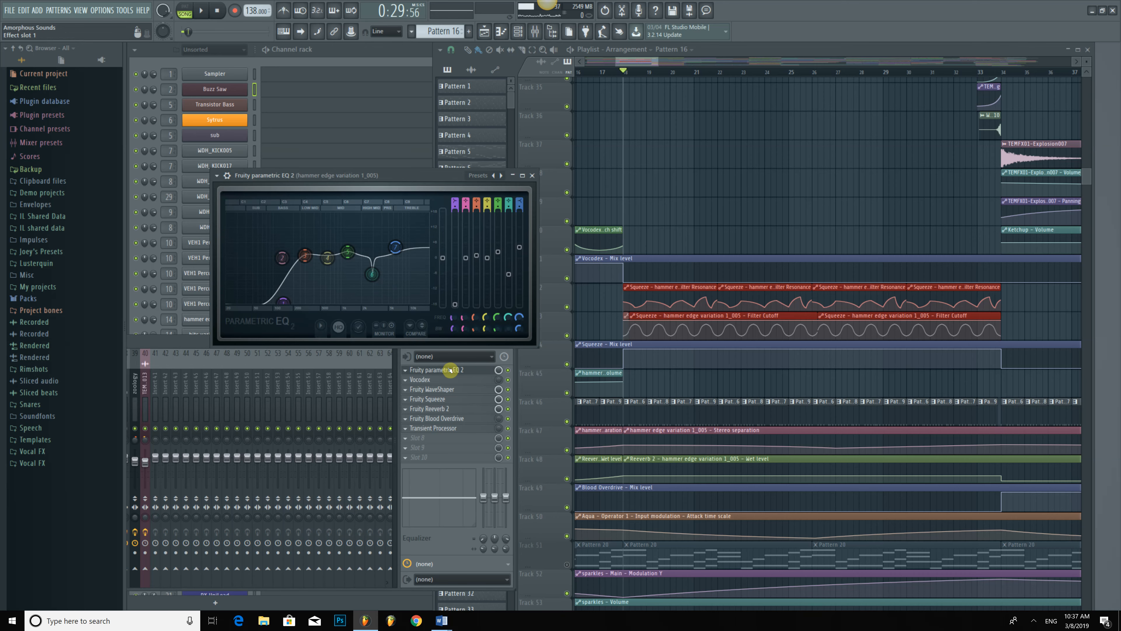
left_click(442, 380)
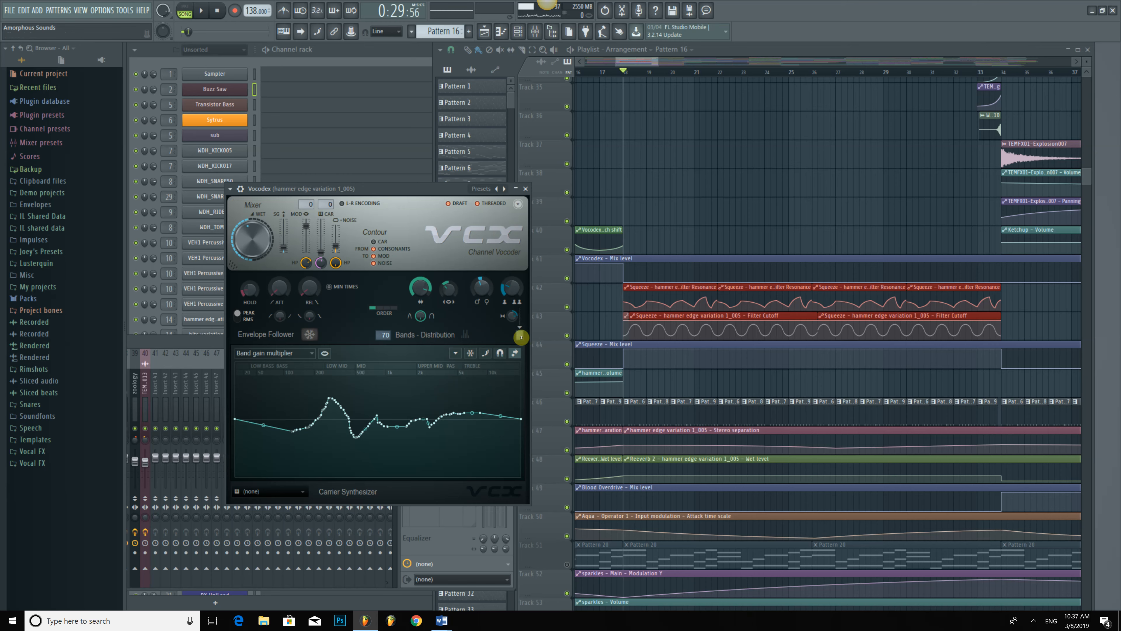
key("Escape")
left_click_drag(382, 342, 273, 330)
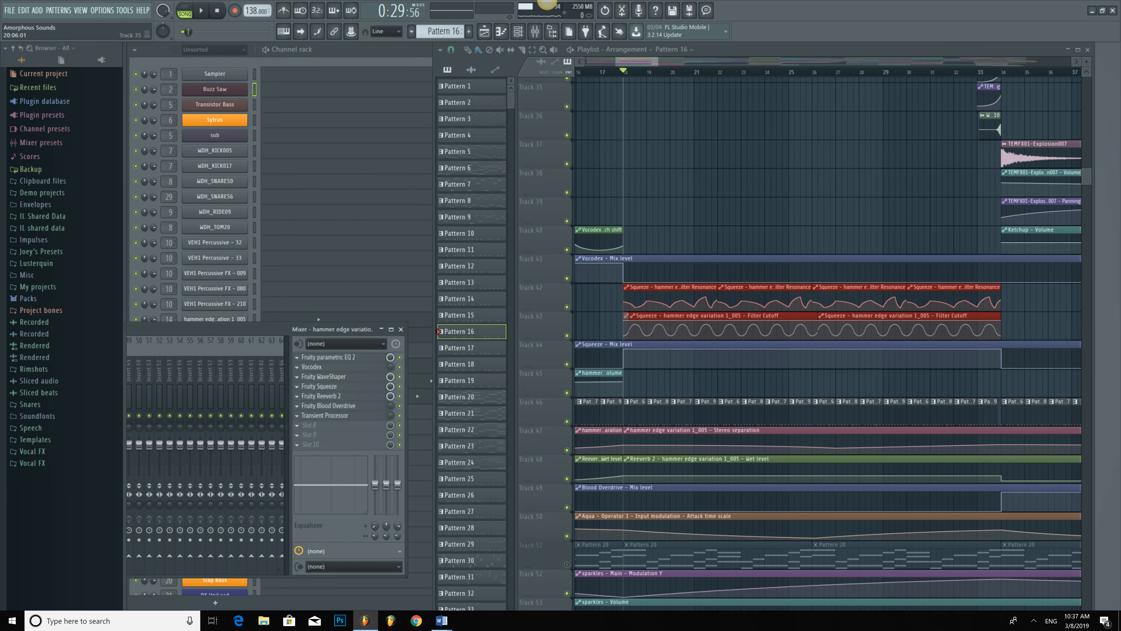
Play the arrangement from bar 5 to hear the start of the Vocodex mix level automation, and stop.
left_click_drag(617, 62, 581, 62)
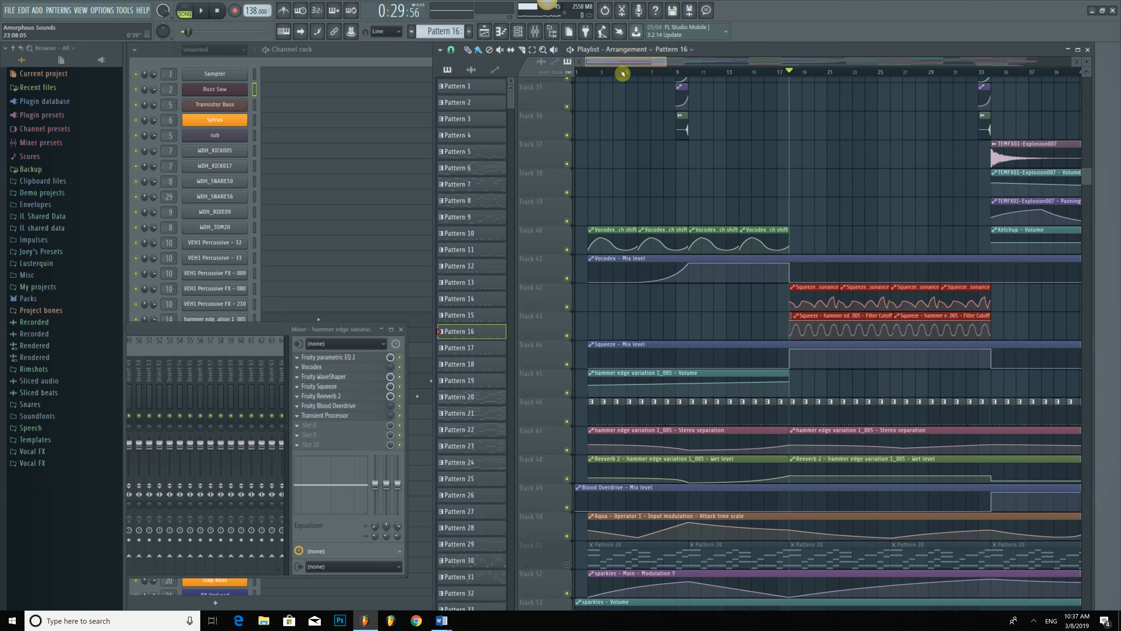
scroll(673, 73, "down", 1)
left_click(675, 73)
left_click(638, 69)
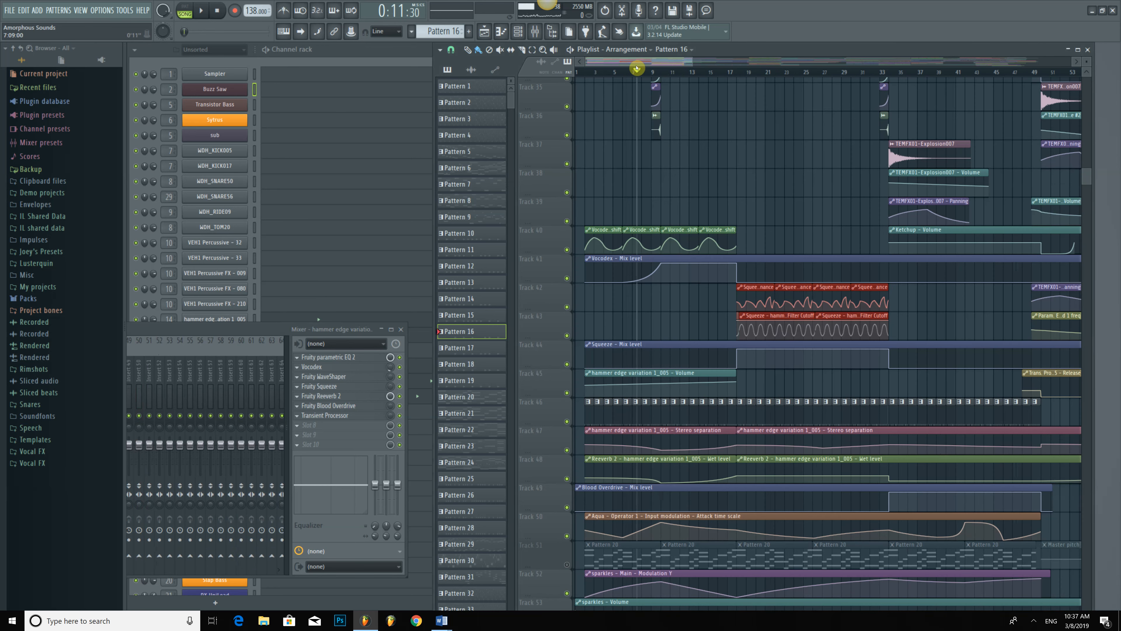
mouse_move(623, 69)
left_mouse_down()
mouse_move(594, 73)
mouse_move(617, 71)
left_mouse_up()
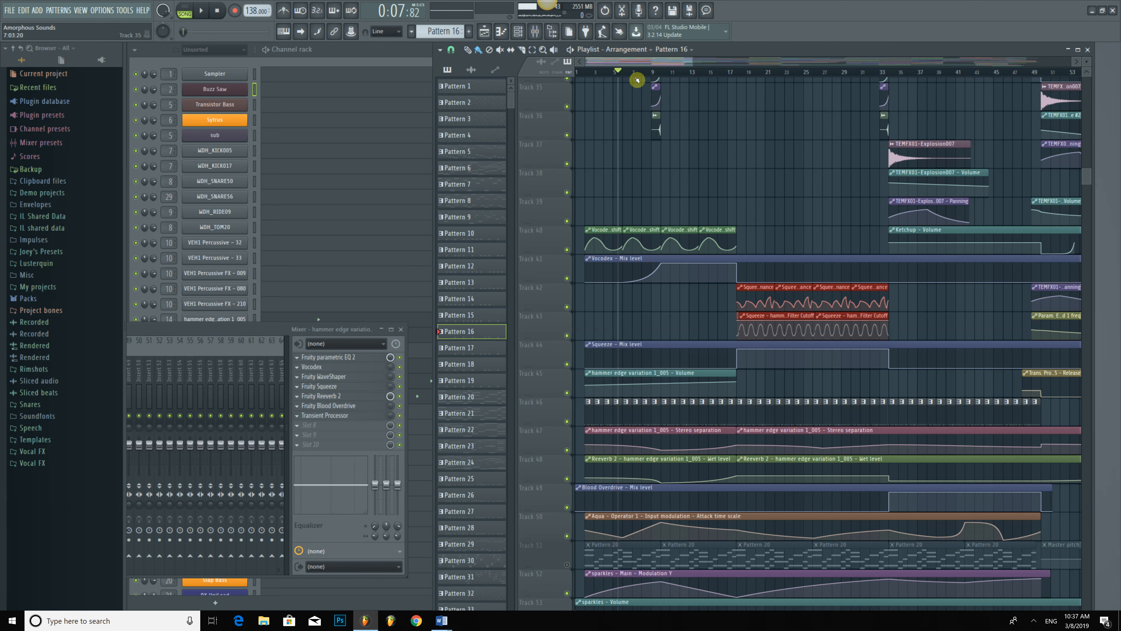
key("space")
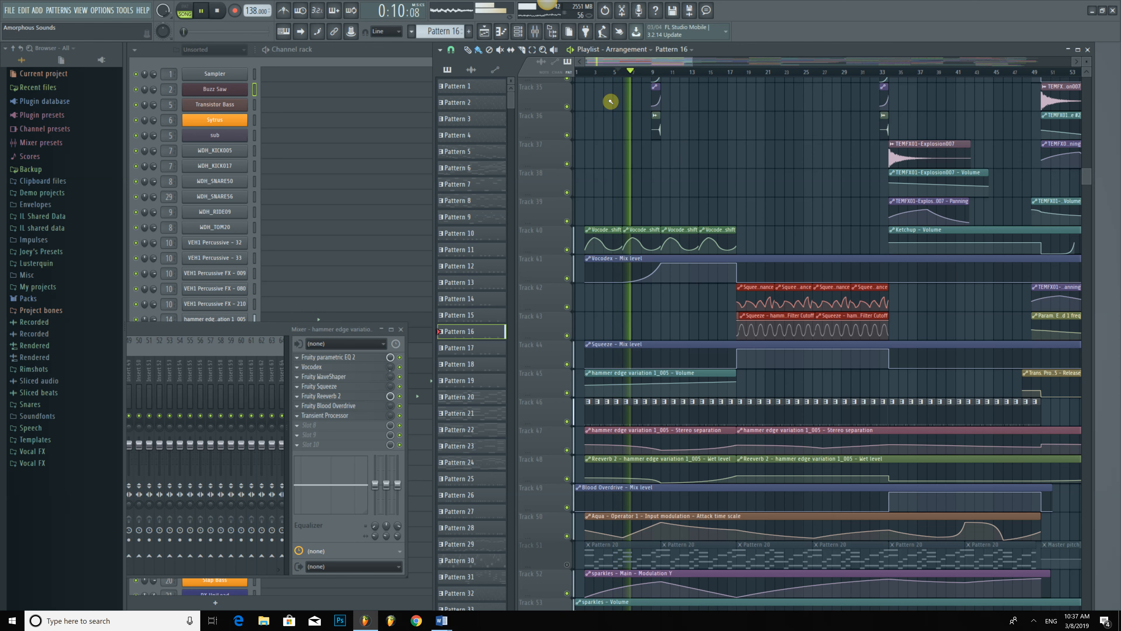
key("space")
Play the arrangement from bar 7 through the rise of the Vocodex mix level automation, and stop.
left_click_drag(655, 76, 633, 72)
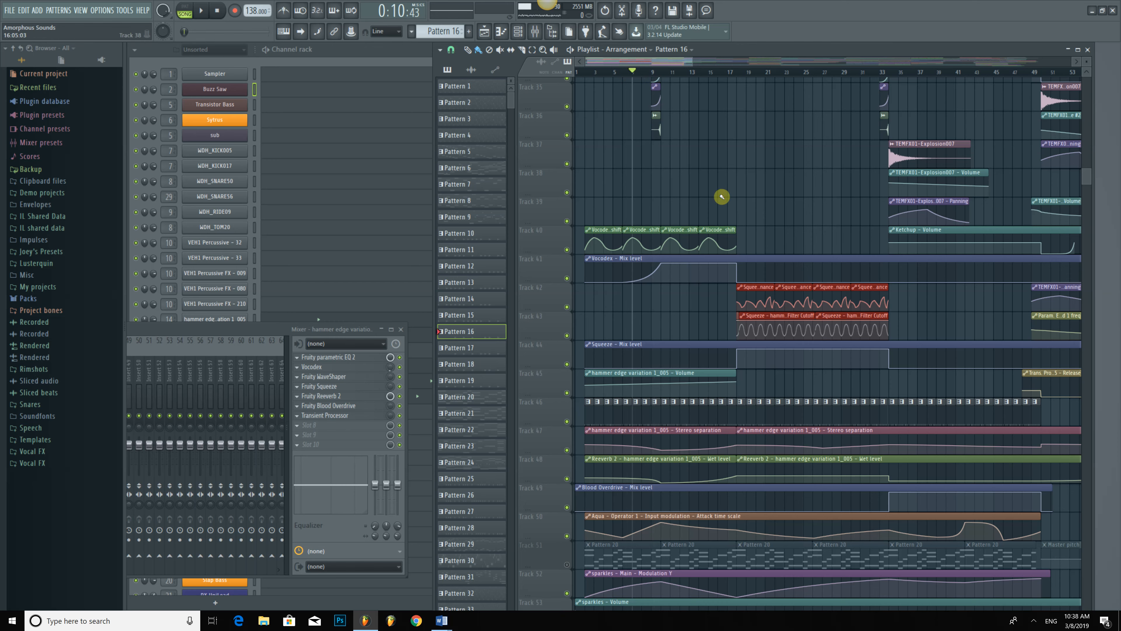
key("space")
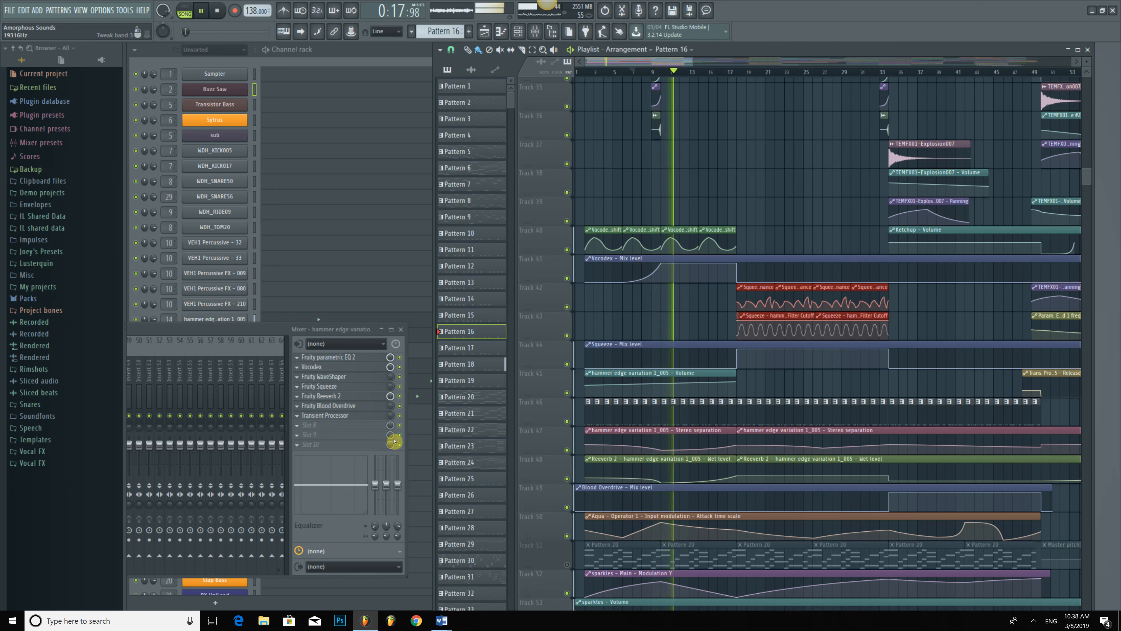
key("space")
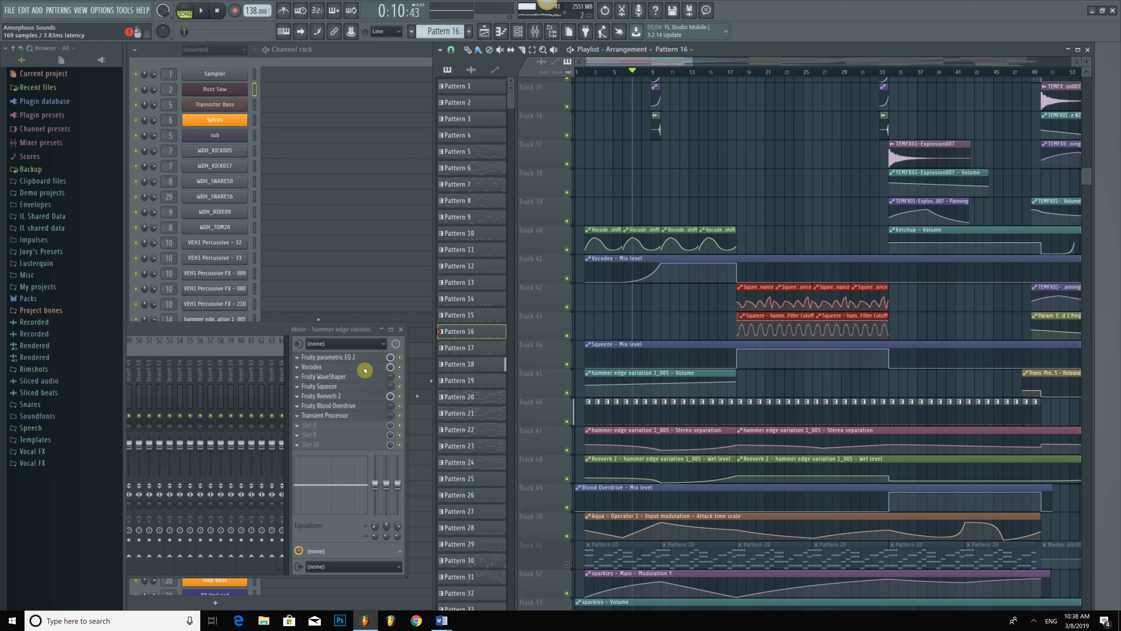
Open Vocodex on the hammer edge variation insert and examine its Modulator pass-through and Modulator pitch shift curves.
left_click(363, 370)
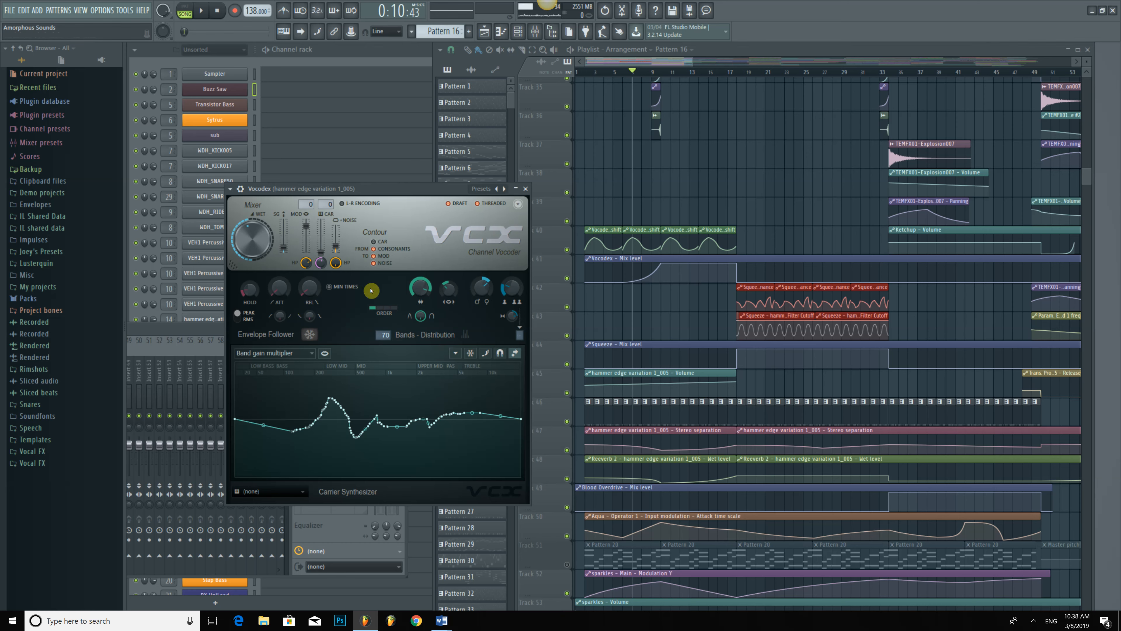
left_click(289, 353)
left_click(281, 417)
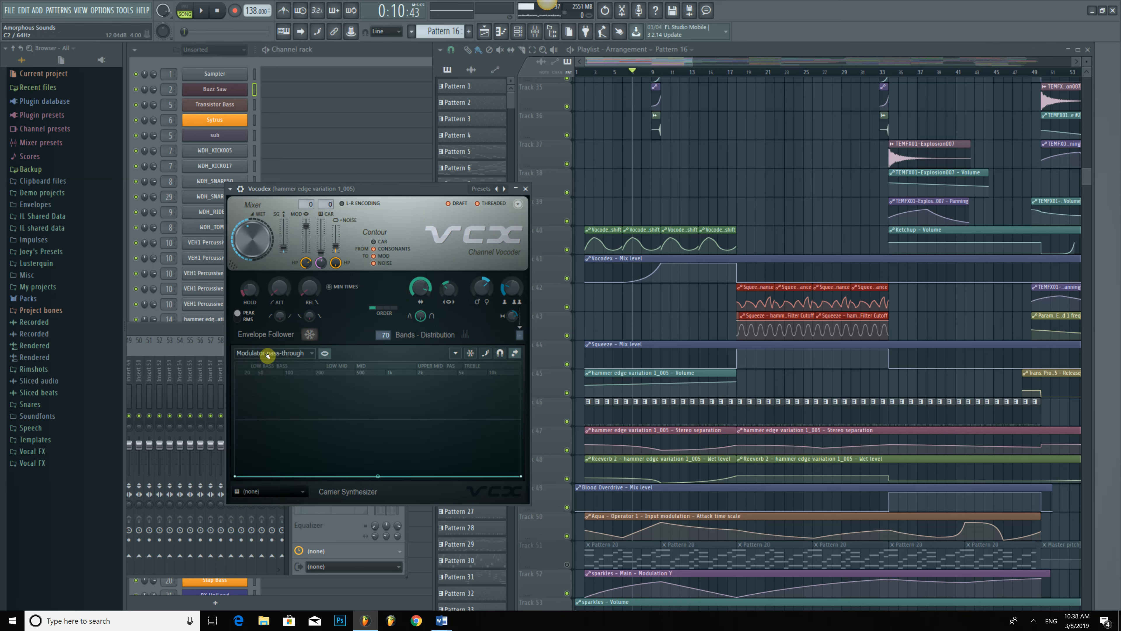
left_click(268, 353)
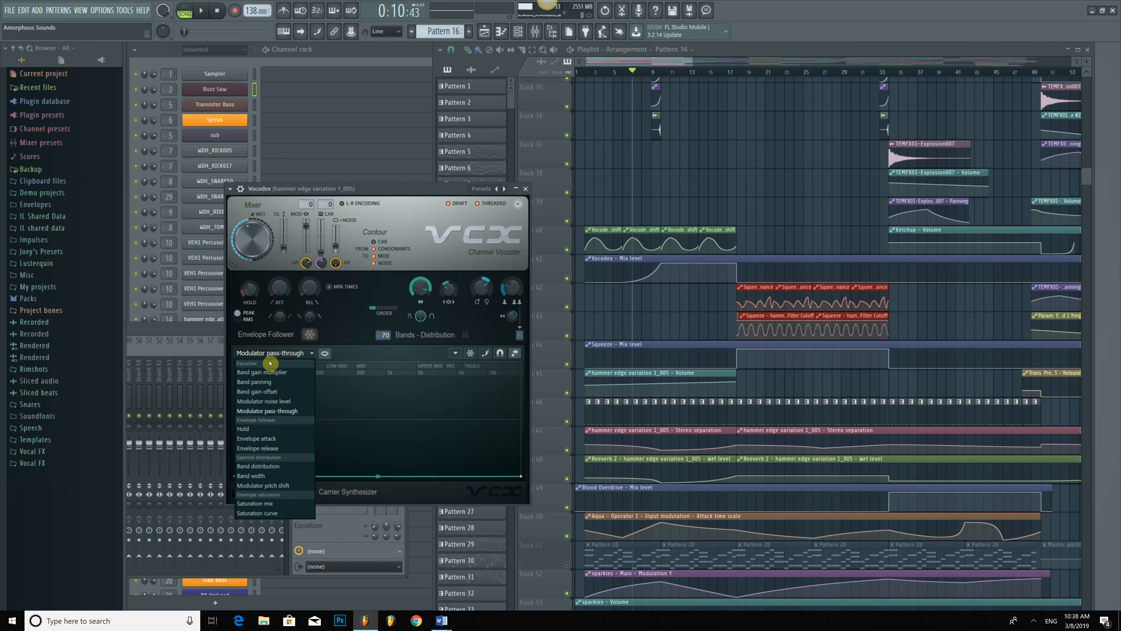
left_click(290, 486)
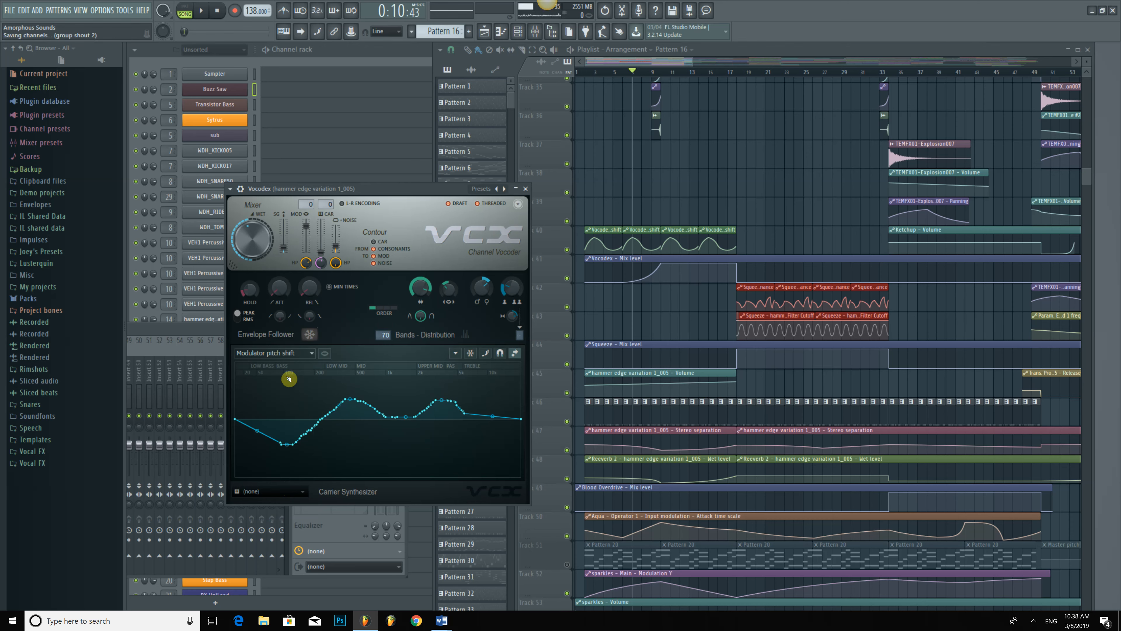
Examine the Band width and Band distribution curves in Vocodex, and close the plugin.
left_click(289, 355)
left_click(289, 474)
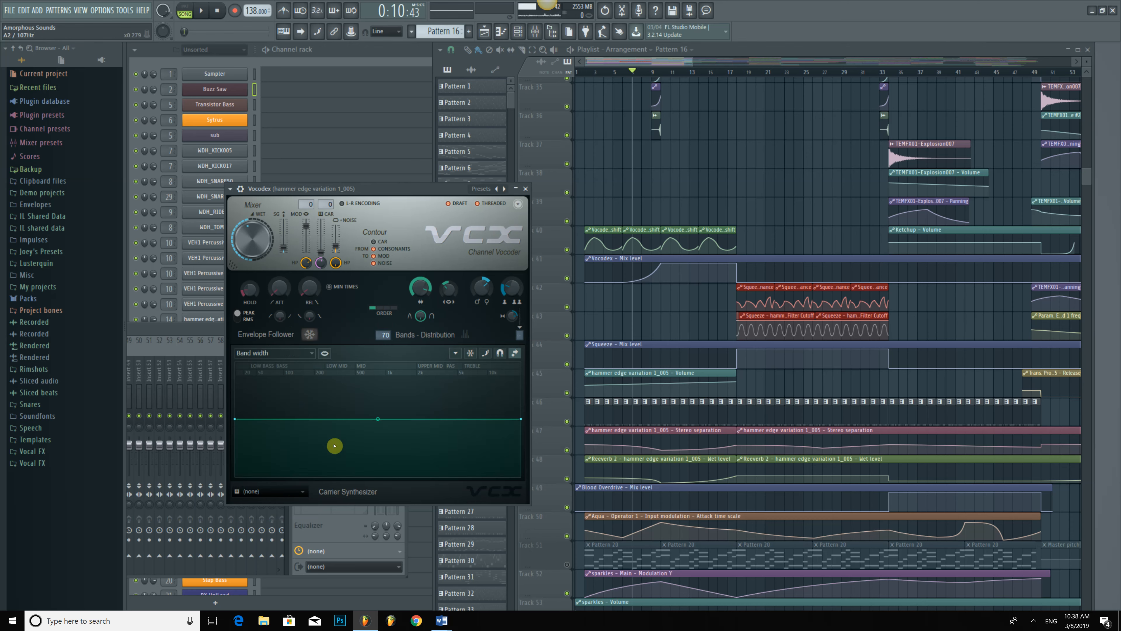
left_click(265, 355)
left_click(293, 465)
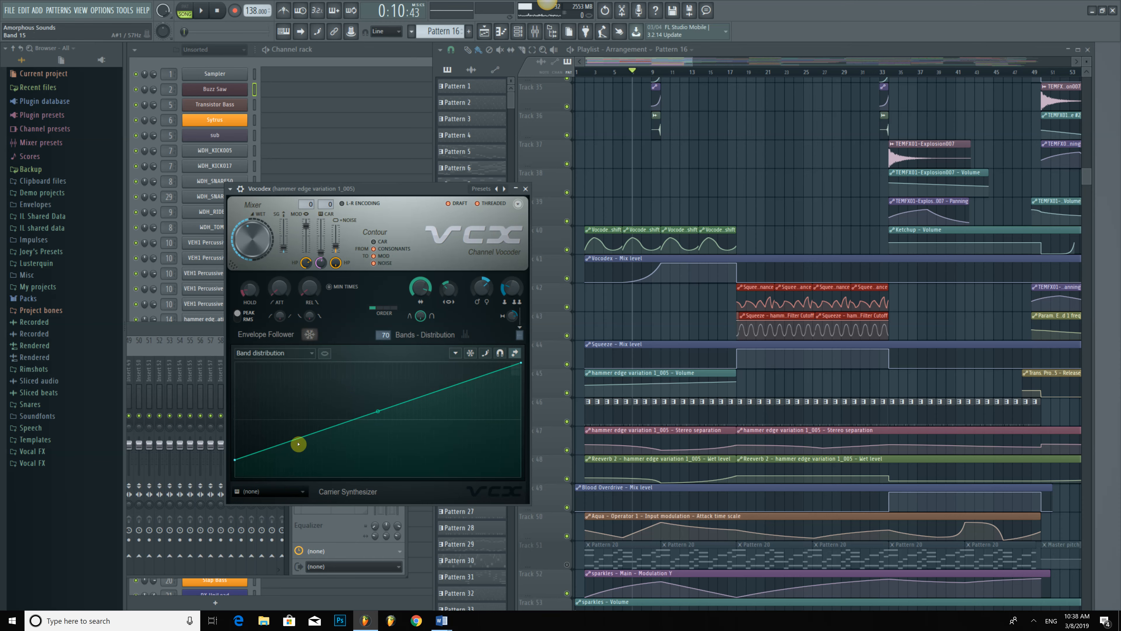
left_click(526, 190)
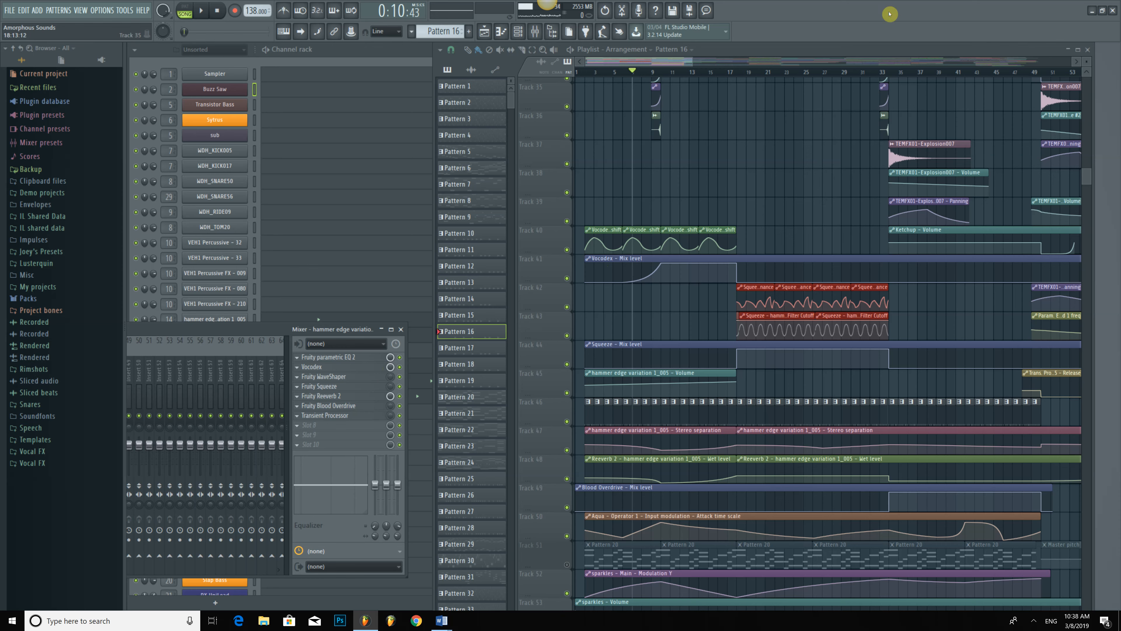
Play the arrangement from bar 17 across the change from Vocodex to Squeeze, and stop.
left_click(660, 71)
left_click_drag(677, 73, 615, 74)
left_click(638, 74)
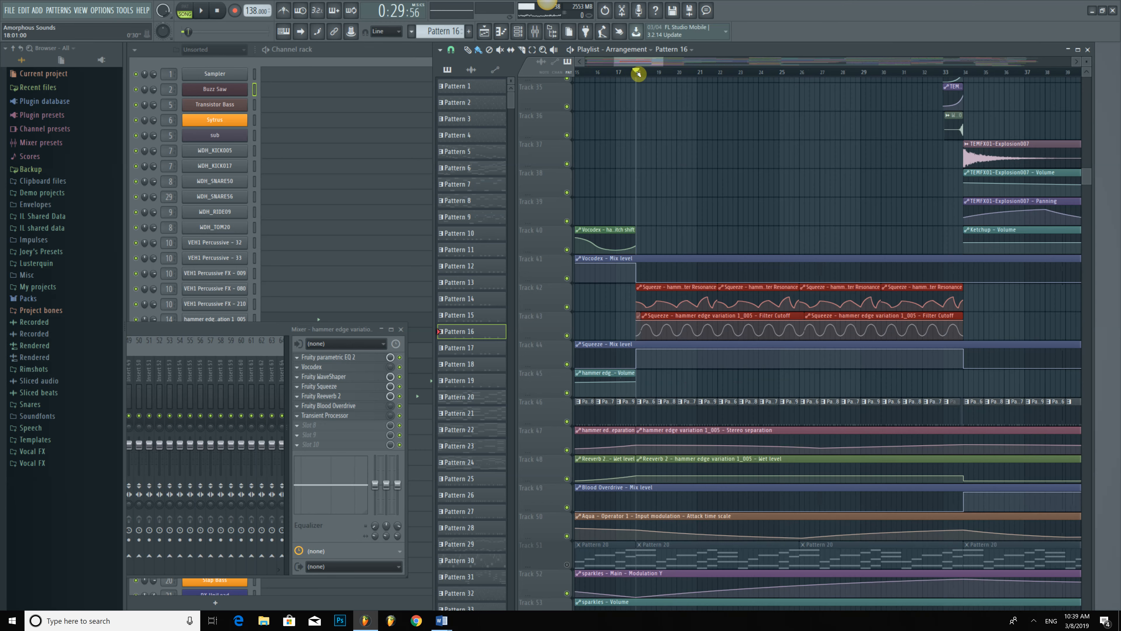
left_click(619, 73)
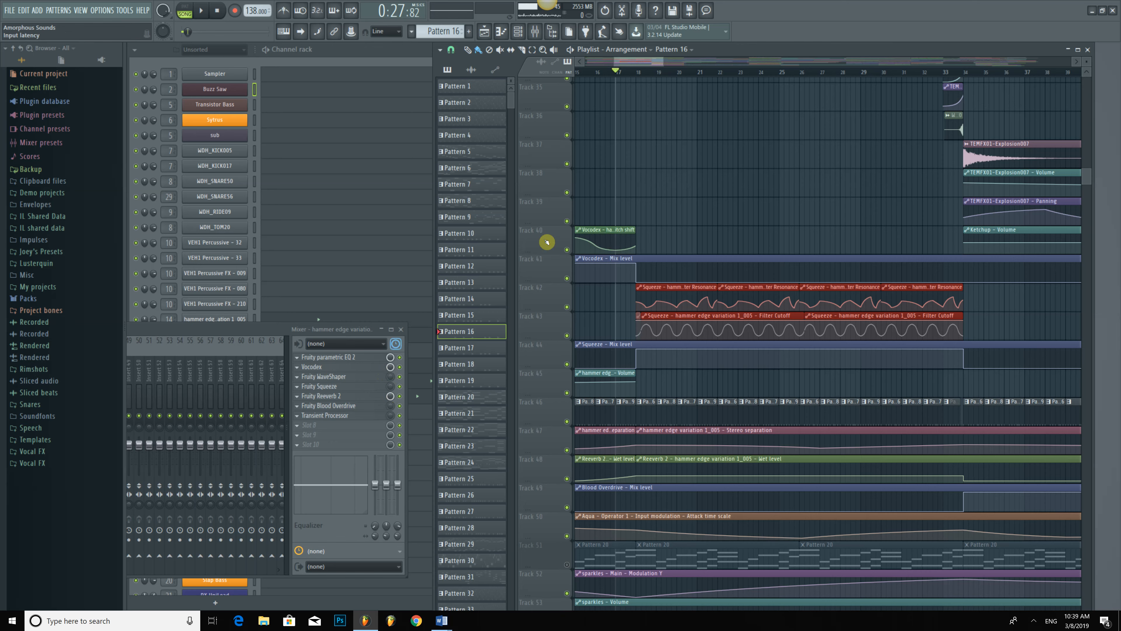
key("space")
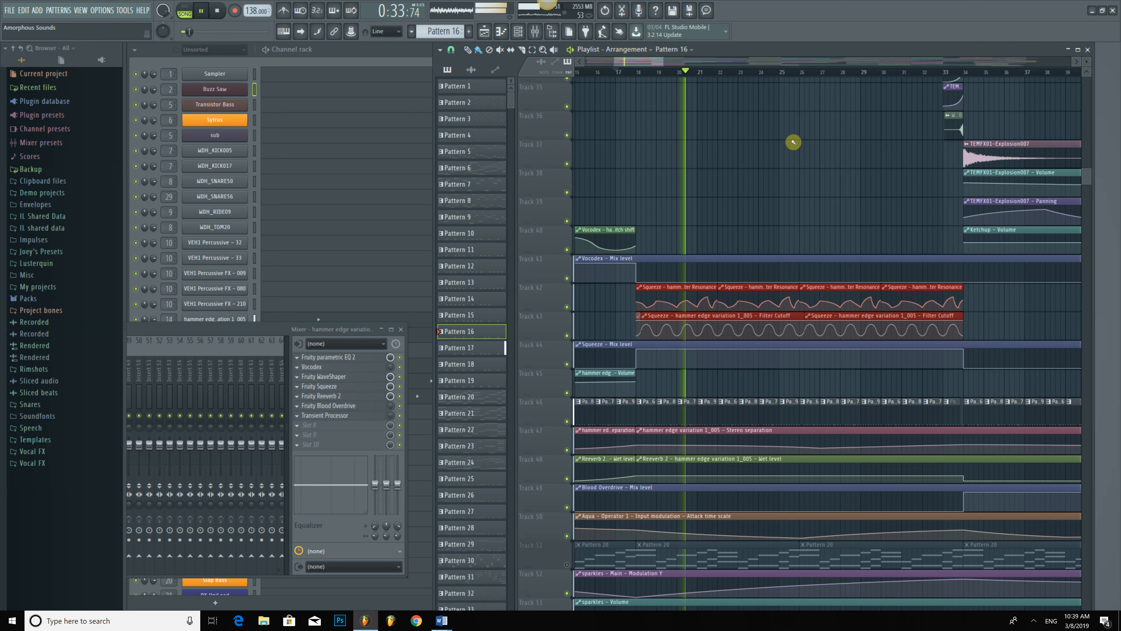
key("space")
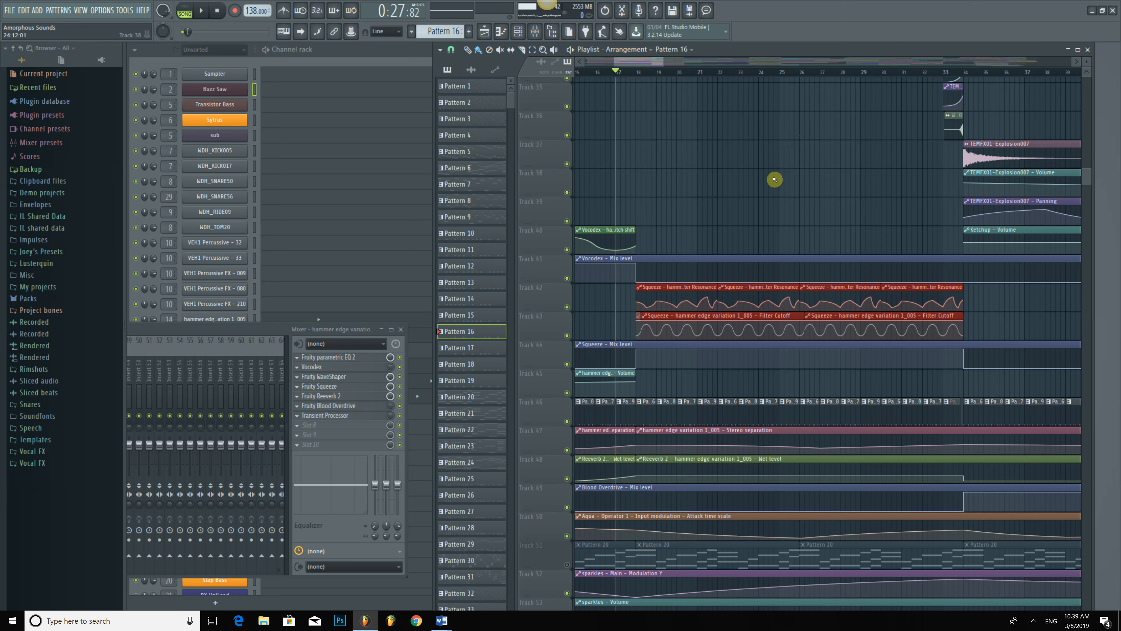
Deselect the Squeeze clips, pick the Filter Resonance clip, and open Fruity Squeeze beside the playlist to examine its controls.
left_click(605, 310, "ctrl")
left_click(679, 288)
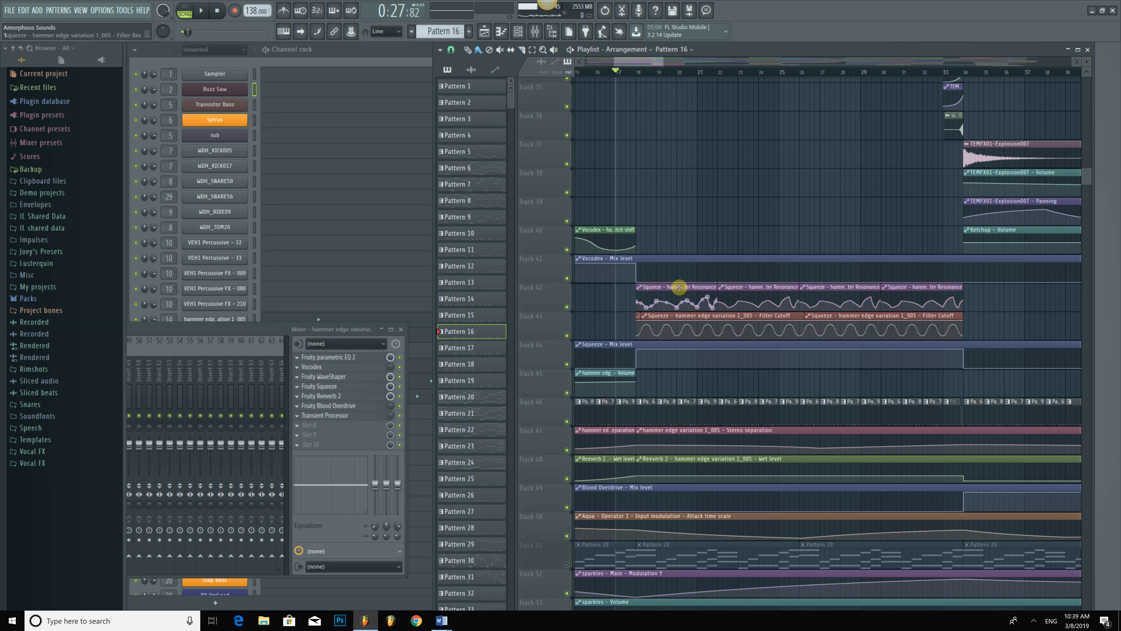
left_click(318, 387)
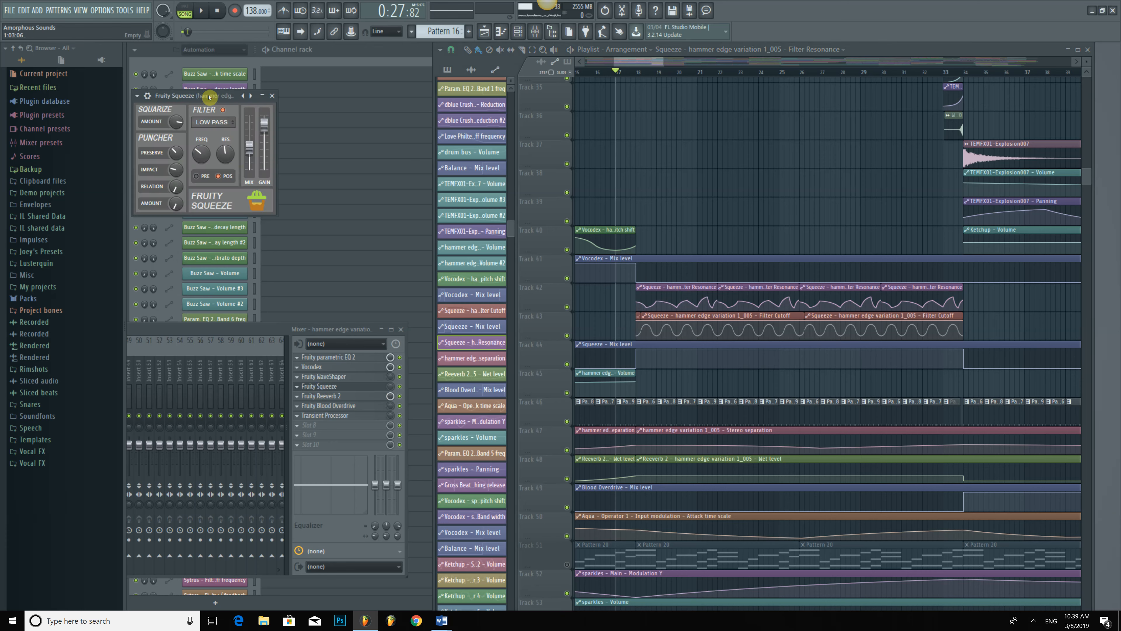
left_click_drag(210, 99, 365, 168)
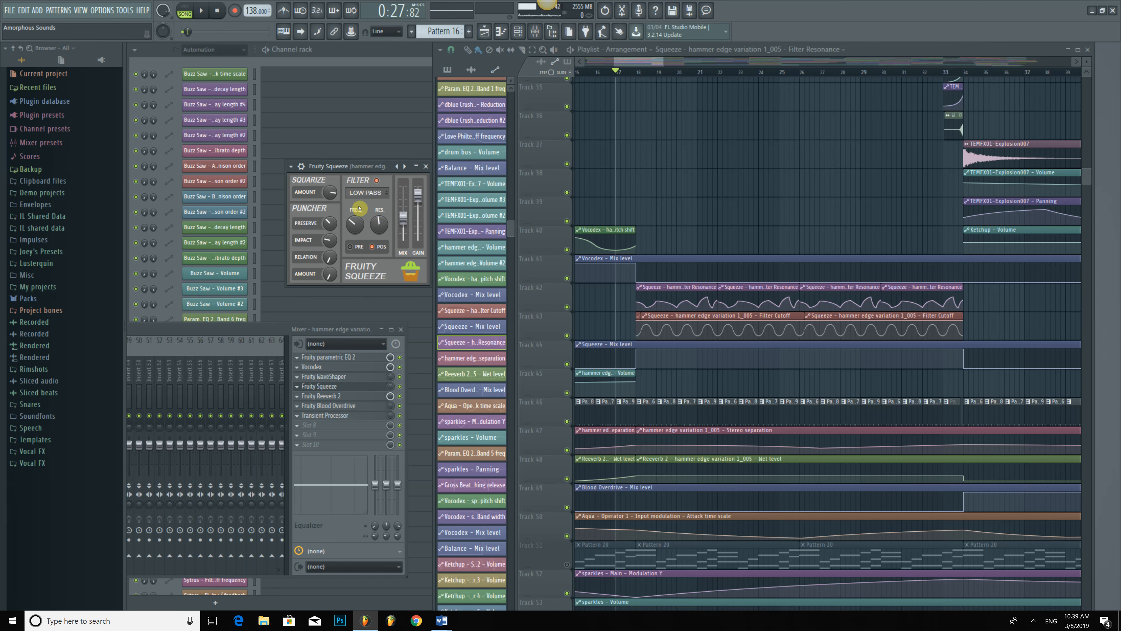
right_click(330, 185)
left_click(330, 183)
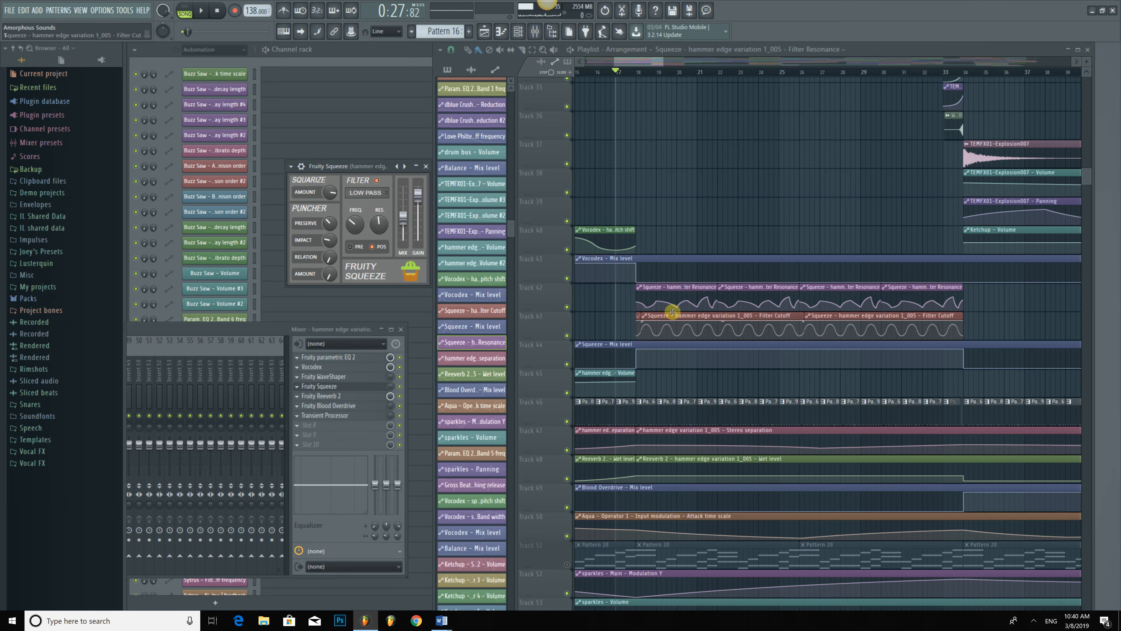
Play the zoomed-in Squeeze section from bar 17 while watching the Fruity Squeeze controls follow the automation.
left_click_drag(654, 62, 653, 62)
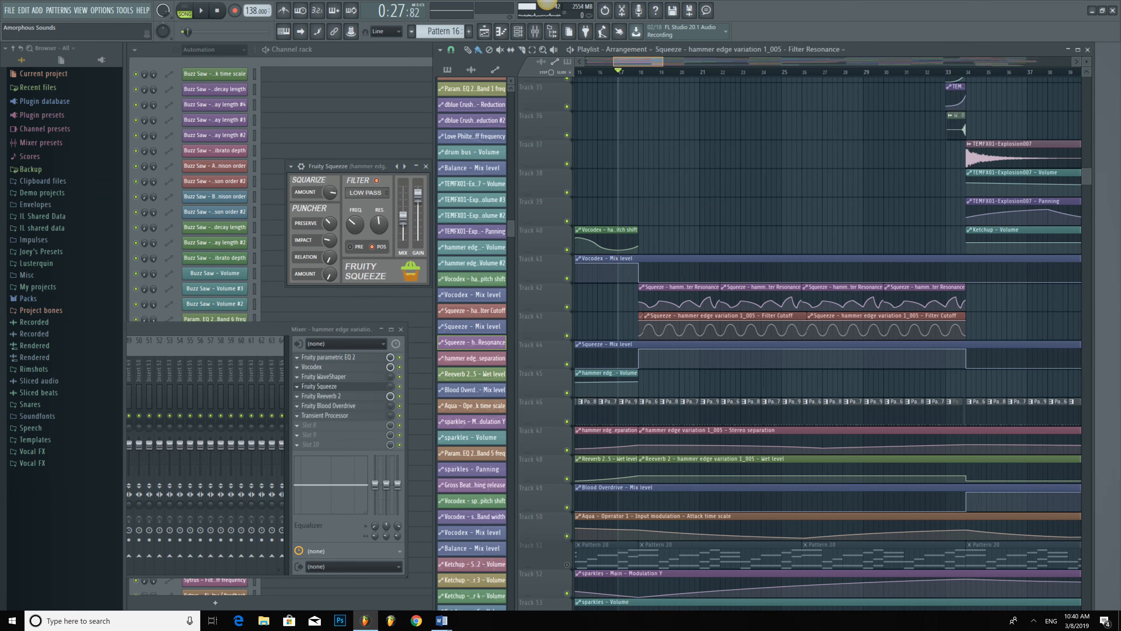
scroll(606, 231, "up", 5)
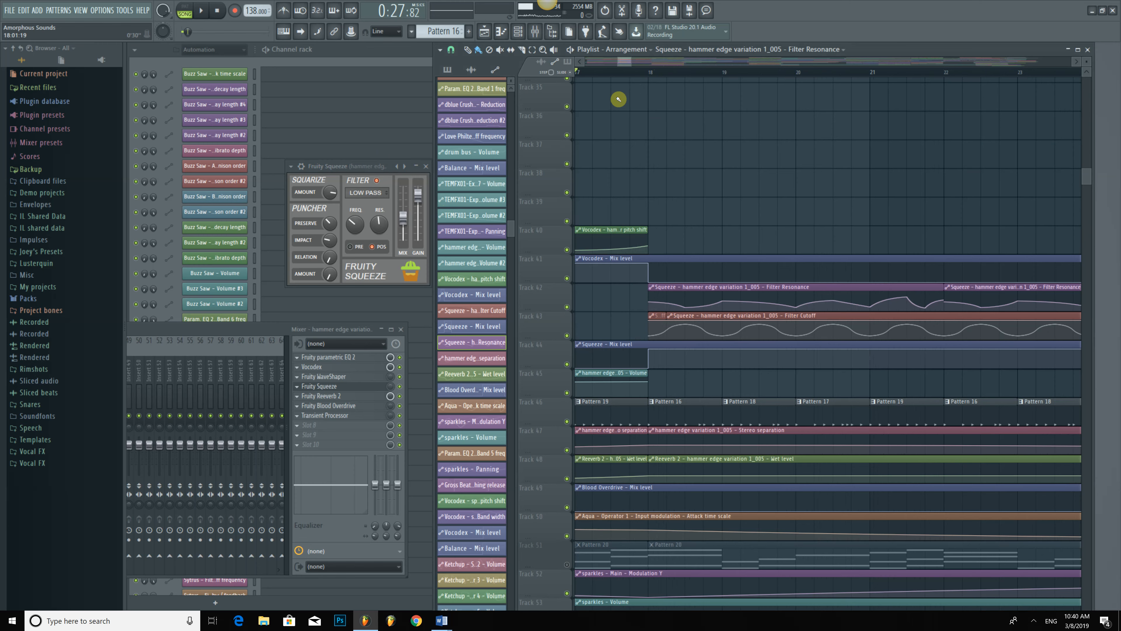
key("space")
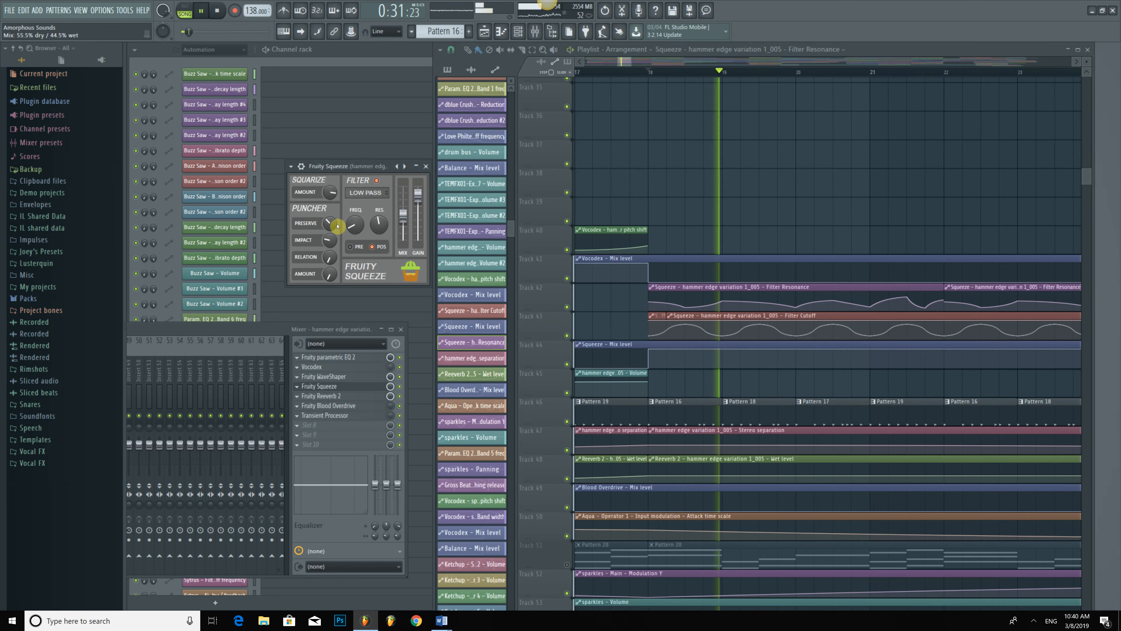
Raise the Fruity Squeeze mix to 100% wet and replay the section from bar 18 to hear it.
left_click_drag(403, 216, 402, 184)
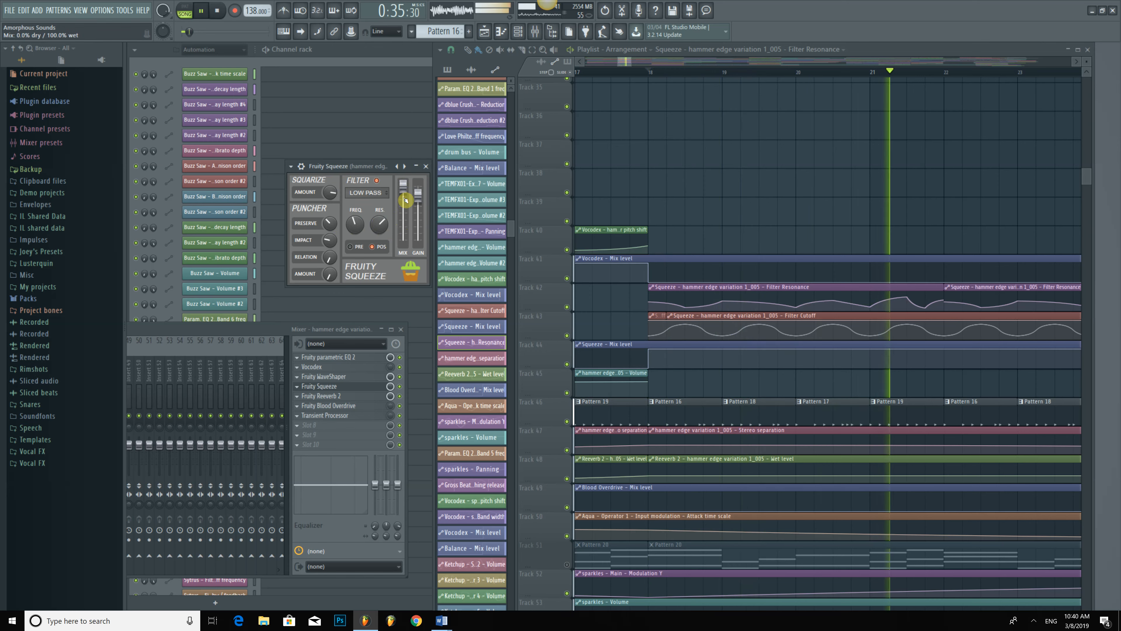
key("space")
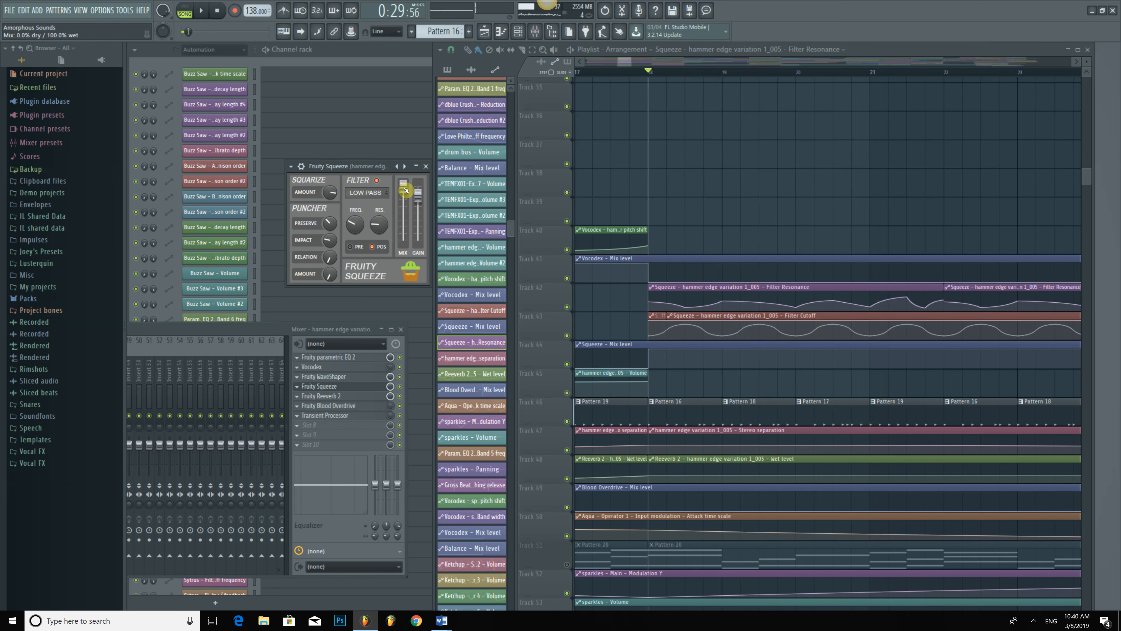
key("space")
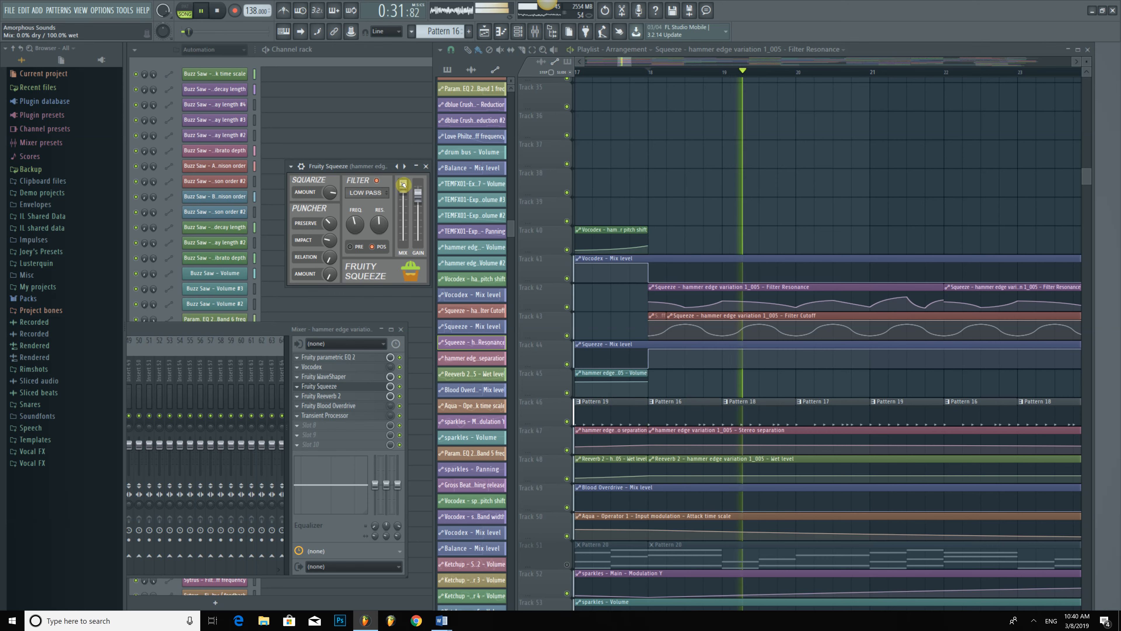
key("space")
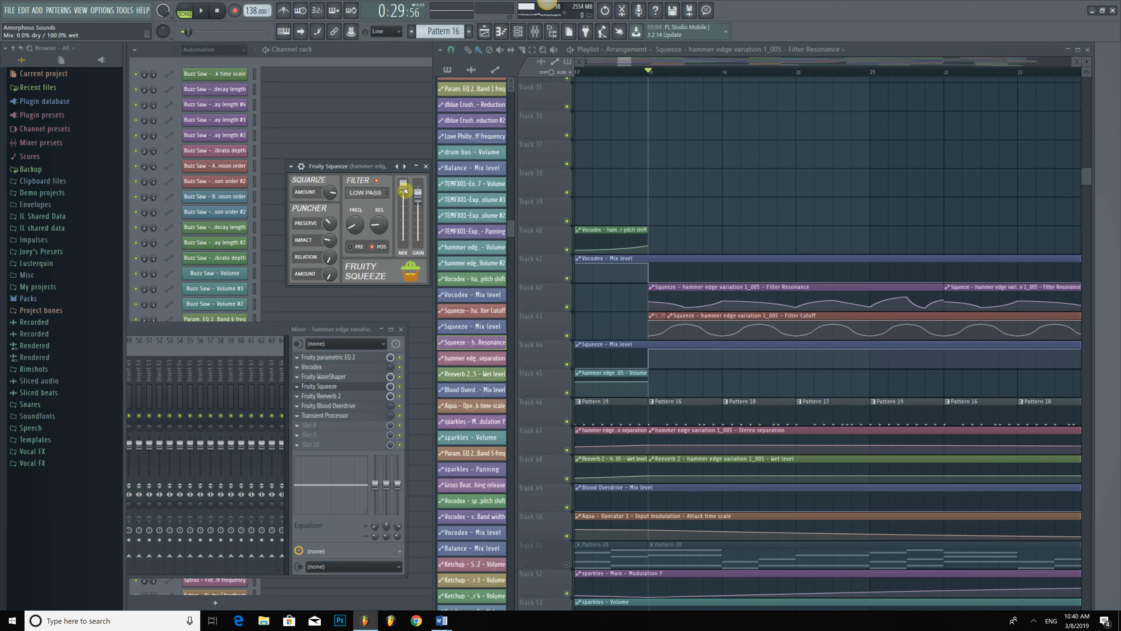
left_click_drag(403, 183, 403, 204)
Inspect the Reeverb 2, WaveShaper and Blood Overdrive effects on the hammer edge mixer channel, closing them and Fruity Squeeze.
left_click(334, 401)
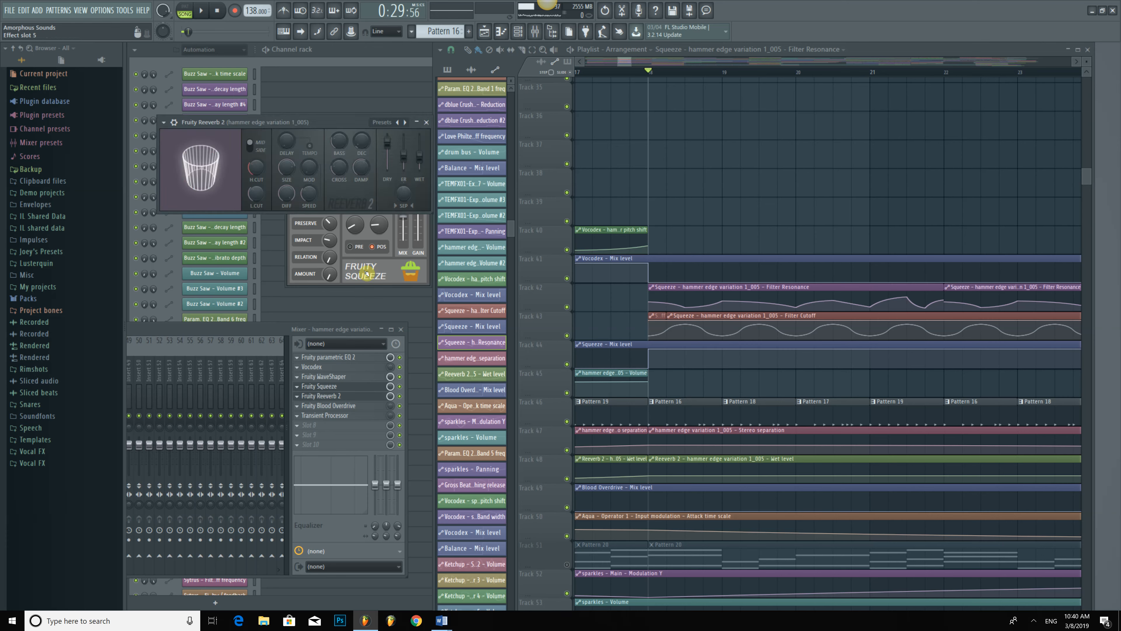
left_click(425, 123)
left_click(426, 167)
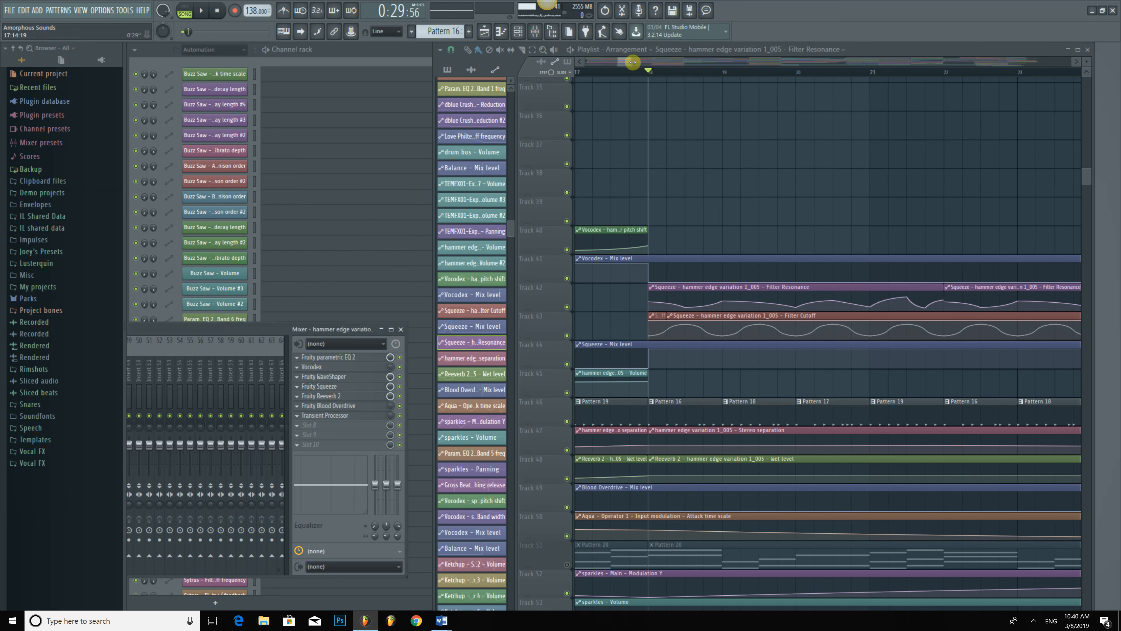
scroll(636, 64, "down", 4)
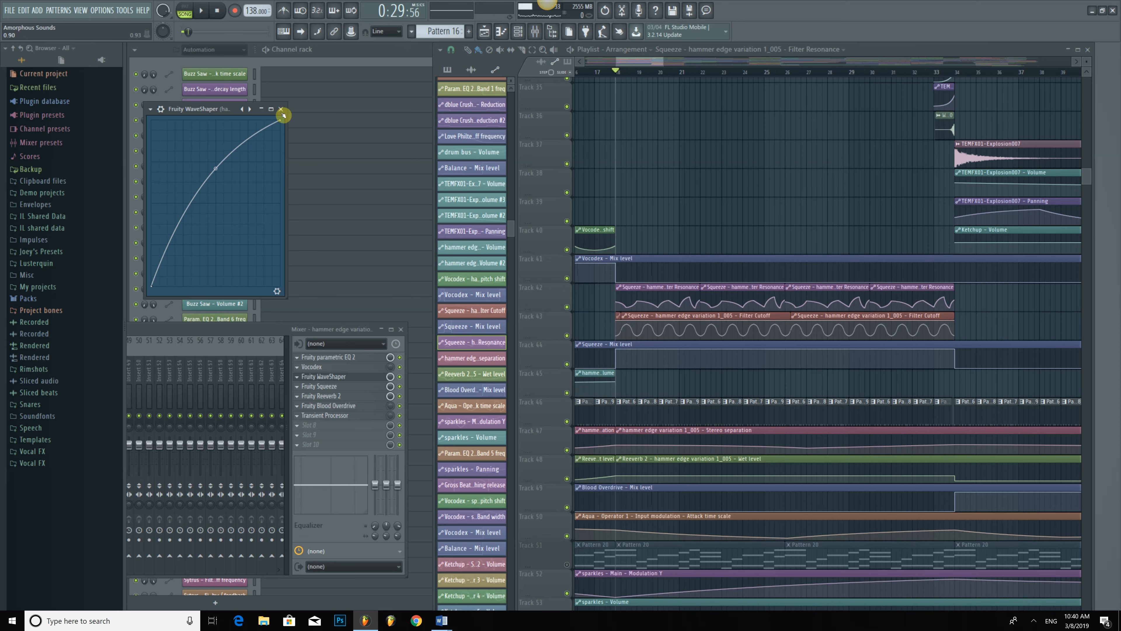
left_click(348, 406)
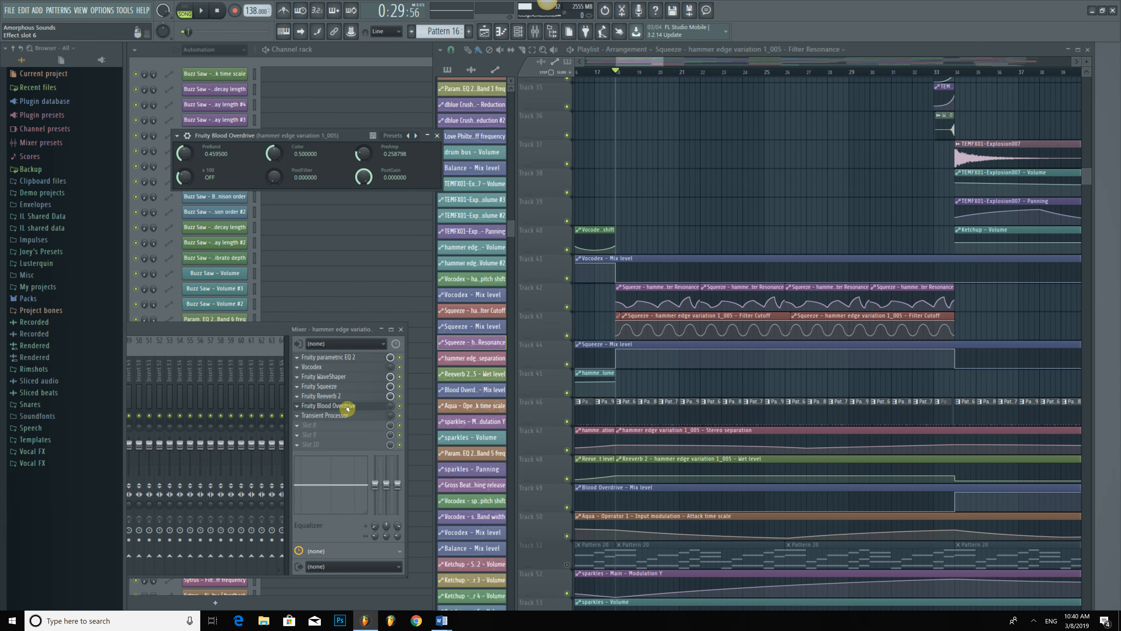
left_click(348, 407)
Move the playhead to bar 33 and play across the change from Squeeze to Blood Overdrive at bar 34.
left_click(922, 73)
left_click(981, 72)
left_click(935, 74)
mouse_move(920, 64)
left_mouse_down()
mouse_move(929, 65)
mouse_move(803, 85)
mouse_move(723, 72)
left_mouse_up()
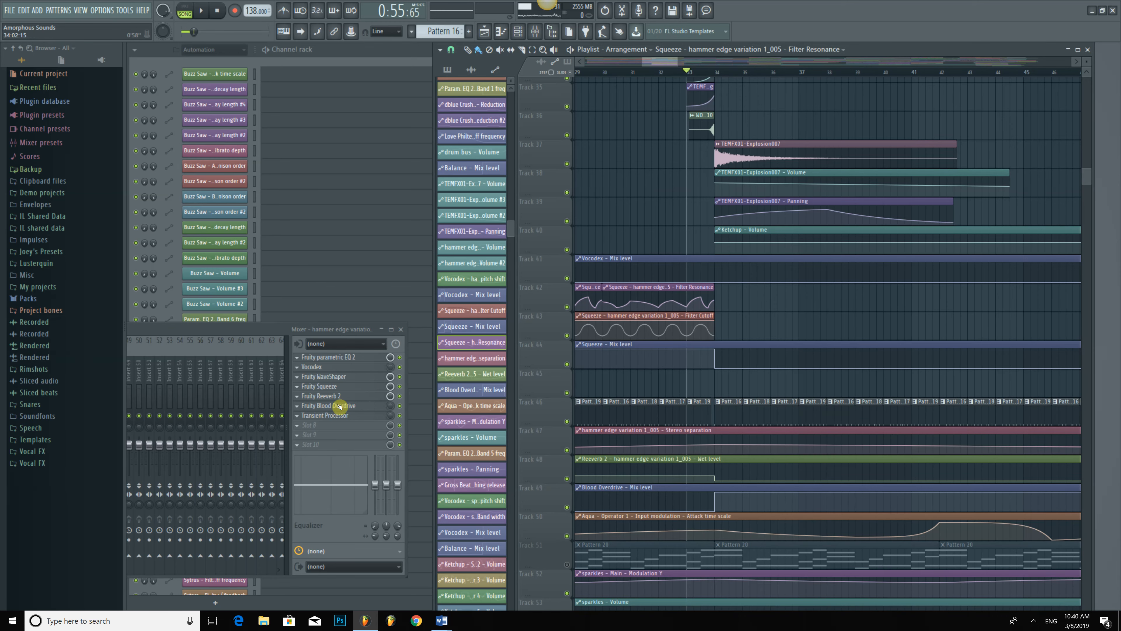
key("Page_Down")
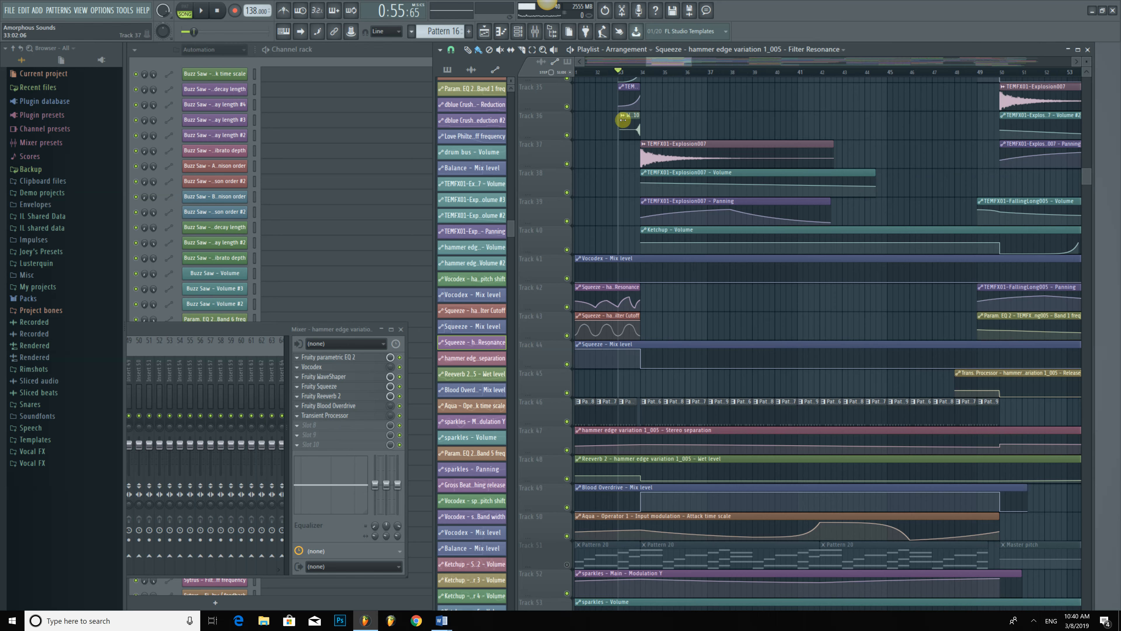
key("space")
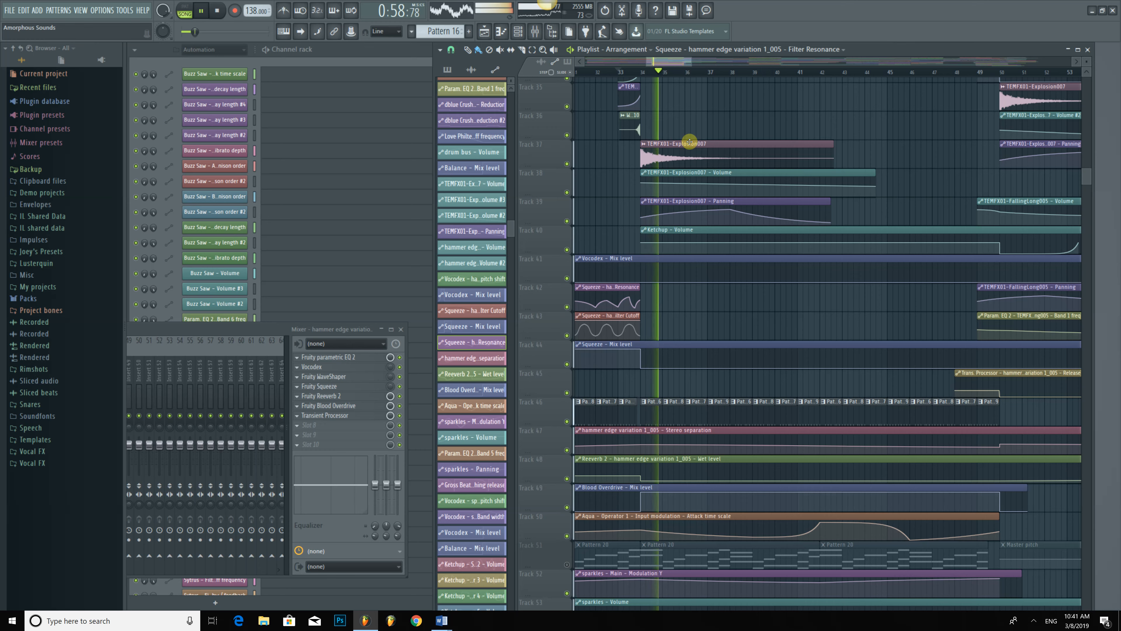
key("space")
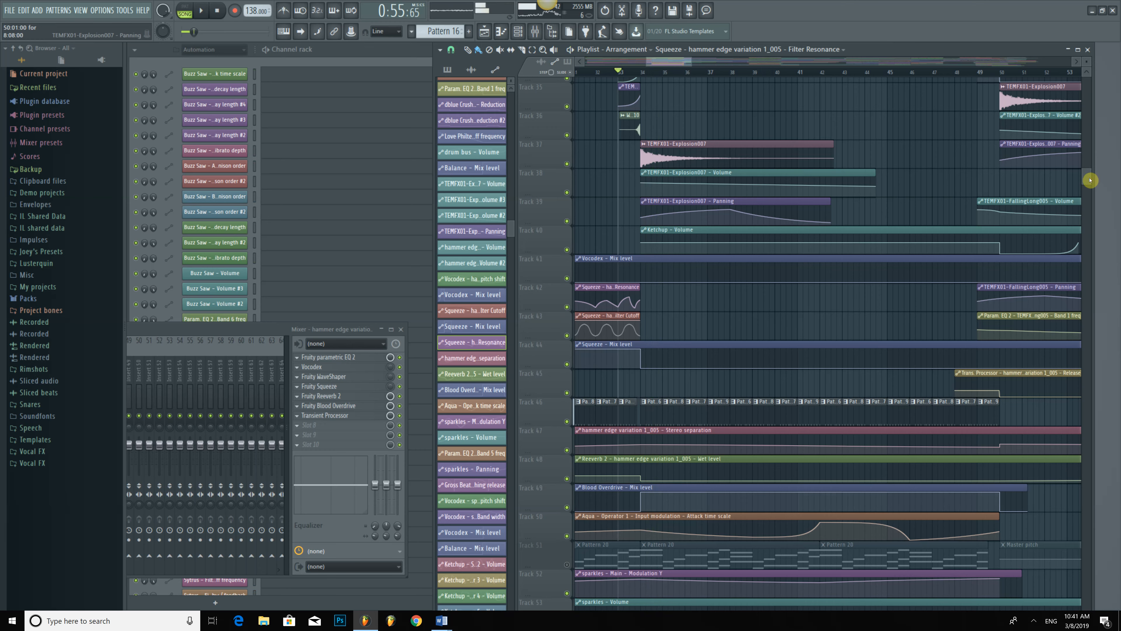
Mute the melodic pattern on Track 13 and the TEMFX01-Explosion007 clips on Track 37.
scroll(1081, 148, "up", 8)
scroll(1075, 100, "up", 8)
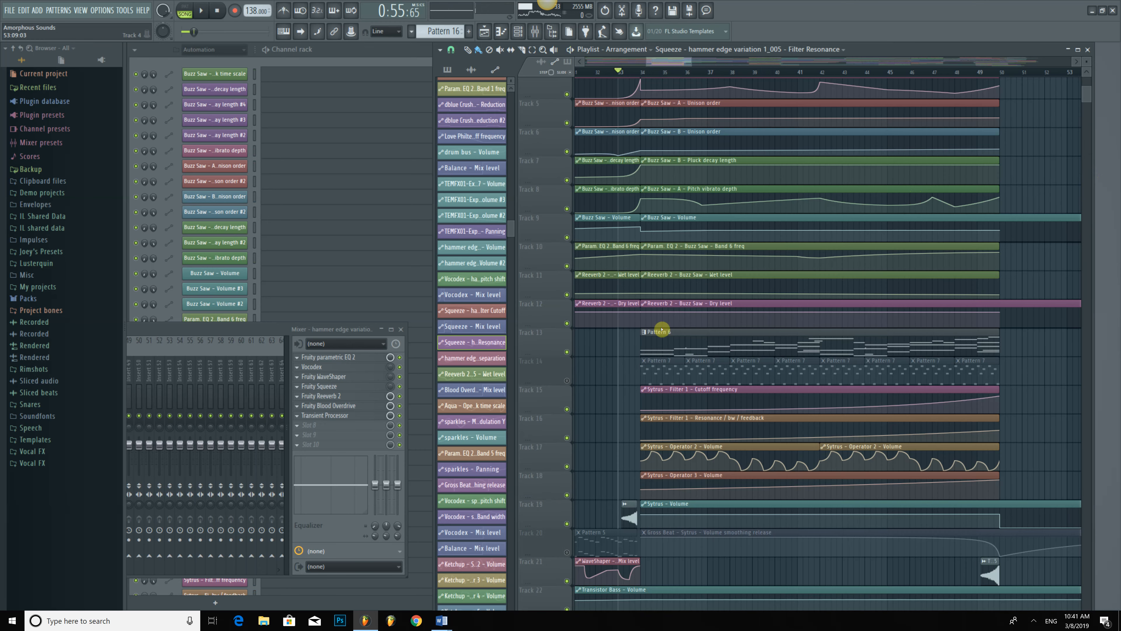
left_click(567, 352)
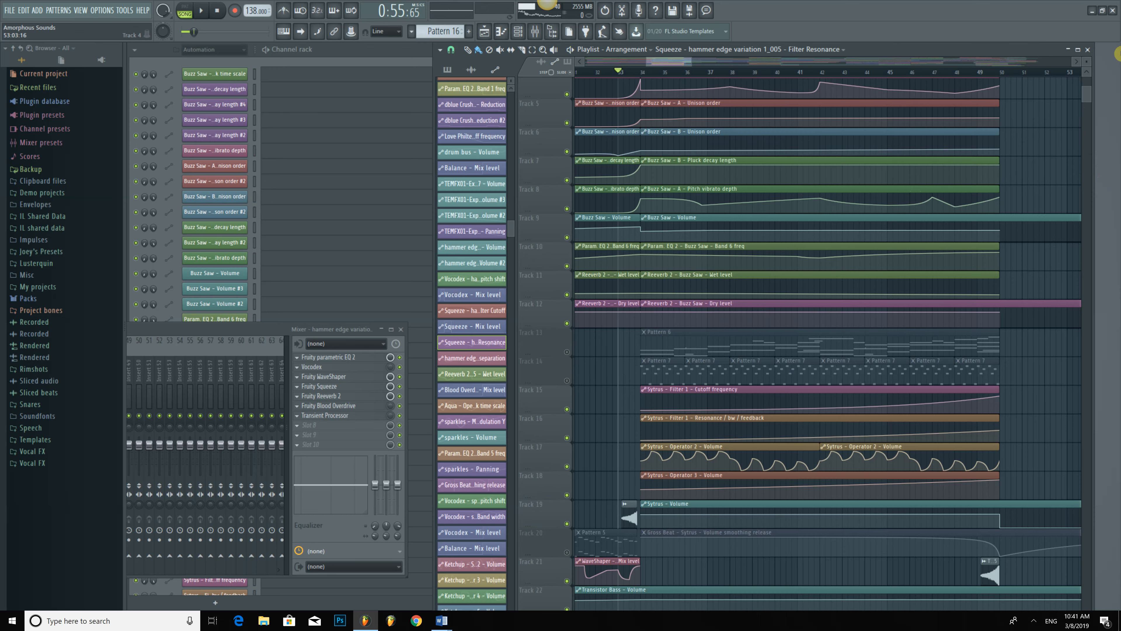
scroll(718, 308, "down", 20)
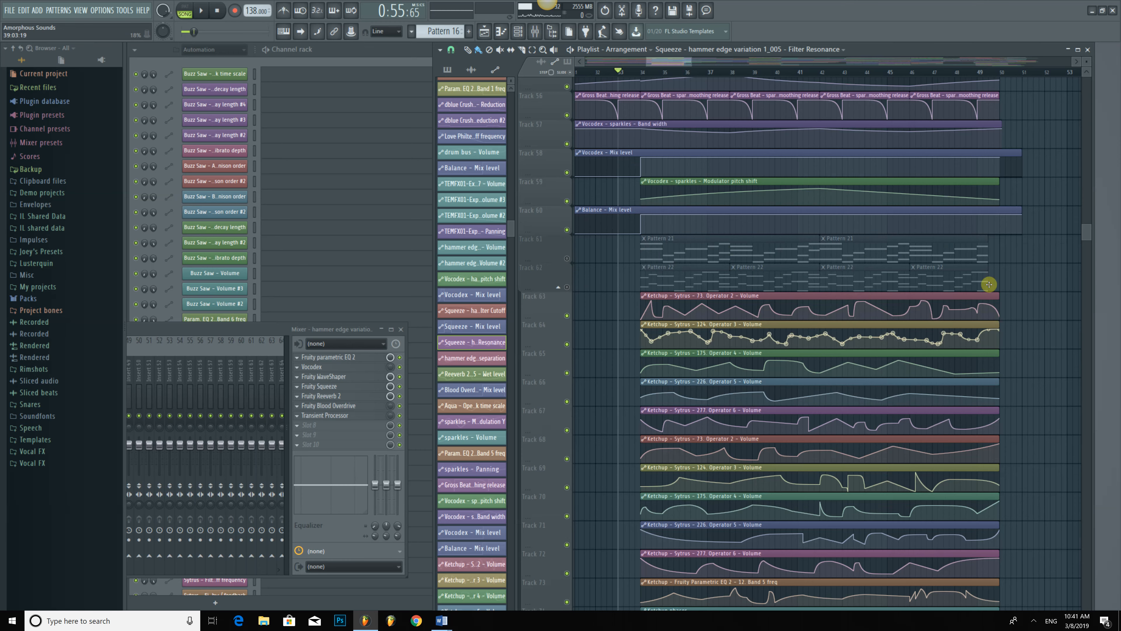
left_click_drag(1084, 233, 1093, 156)
left_click(569, 404)
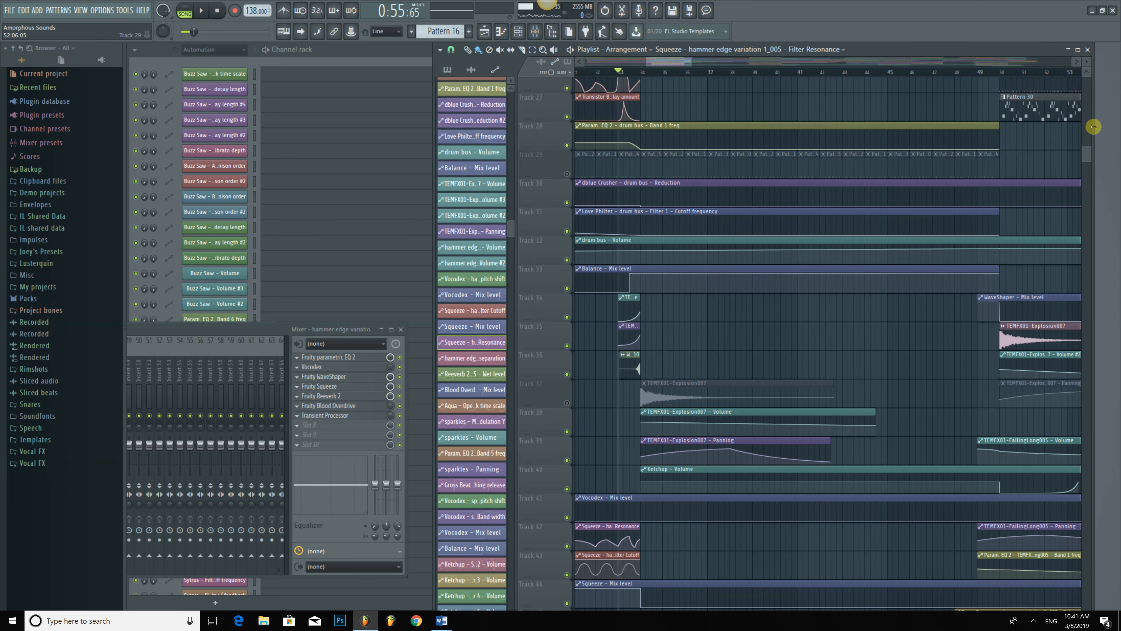
Play the isolated percussion from bar 33 into the Blood Overdrive section, and stop.
left_click_drag(1093, 127, 1091, 84)
key("space")
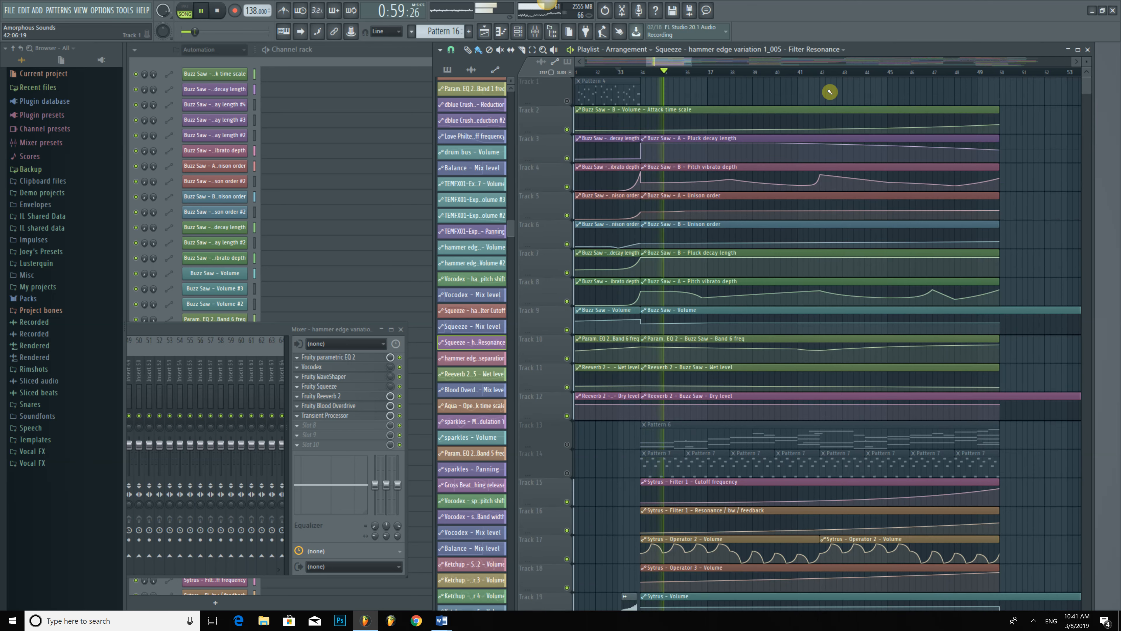
key("space")
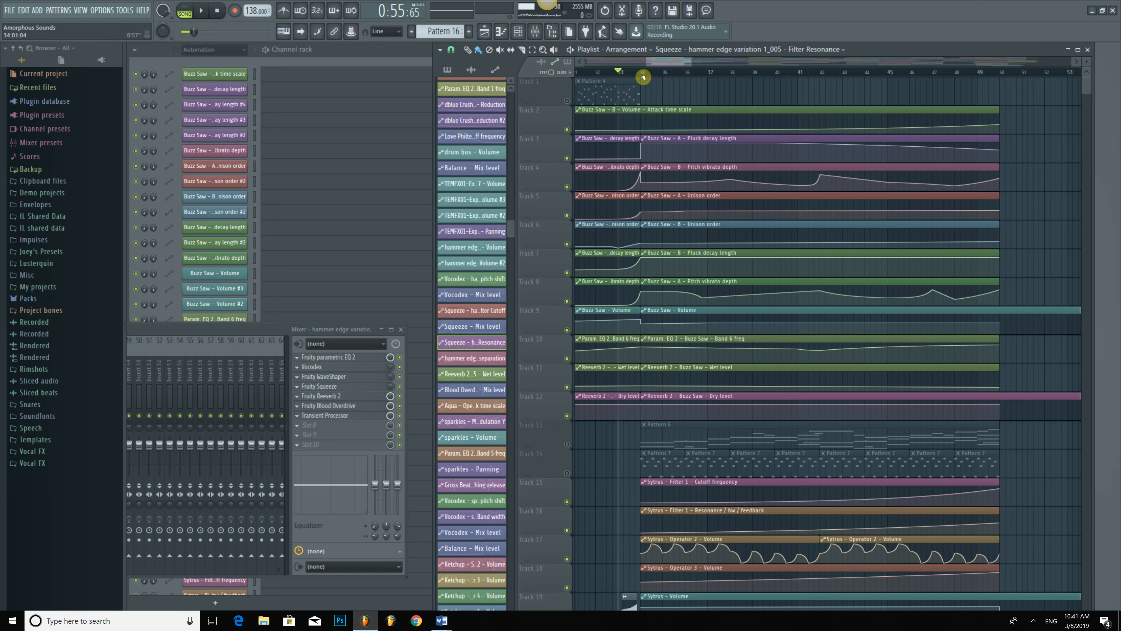
Examine the PreAmp setting in Fruity Blood Overdrive on the hammer edge channel, and close the plugin.
left_click(365, 407)
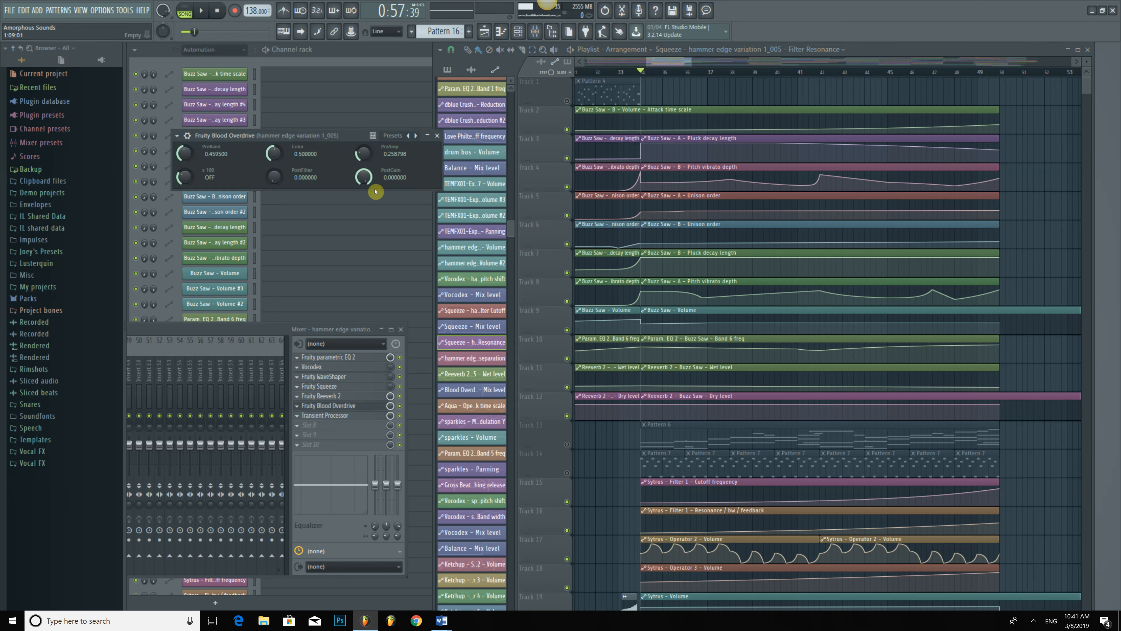
left_click_drag(363, 153, 363, 150)
left_click(437, 135)
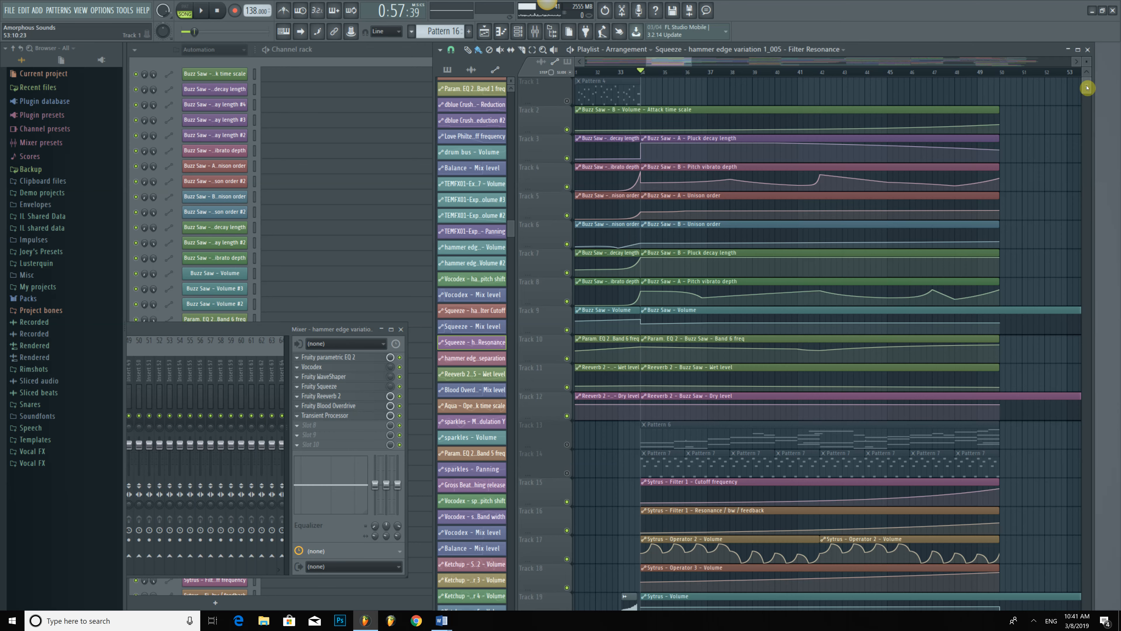
Look over the layers starting at bar 34, from the Ketchup automation and sparkles clips back to the drum bus tracks.
left_click_drag(1088, 88, 1088, 112)
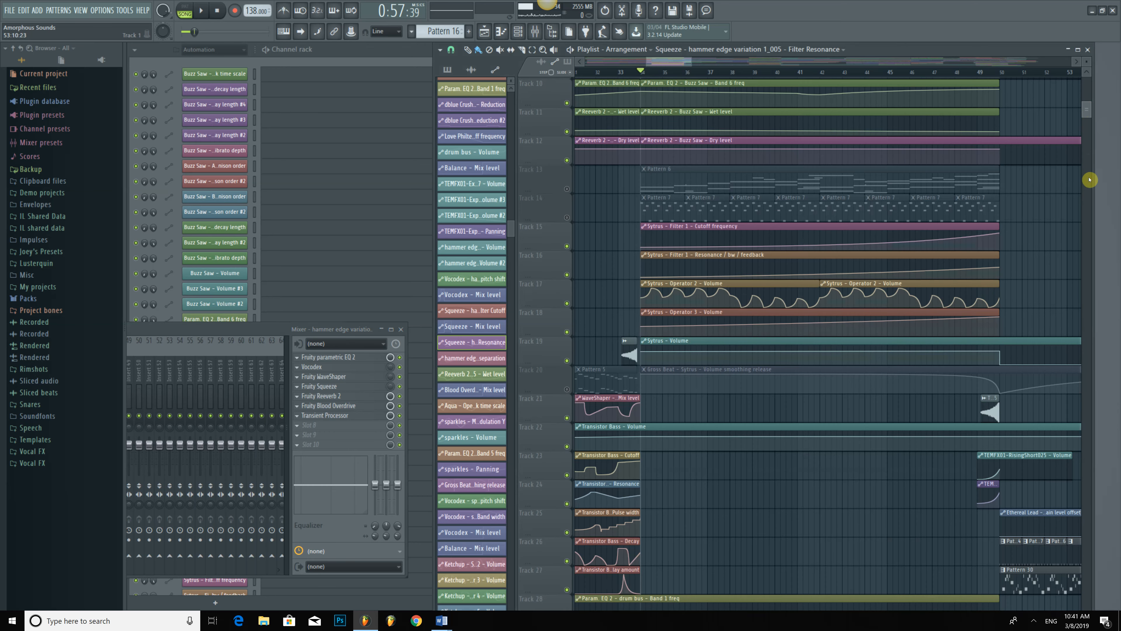
left_click(1081, 244)
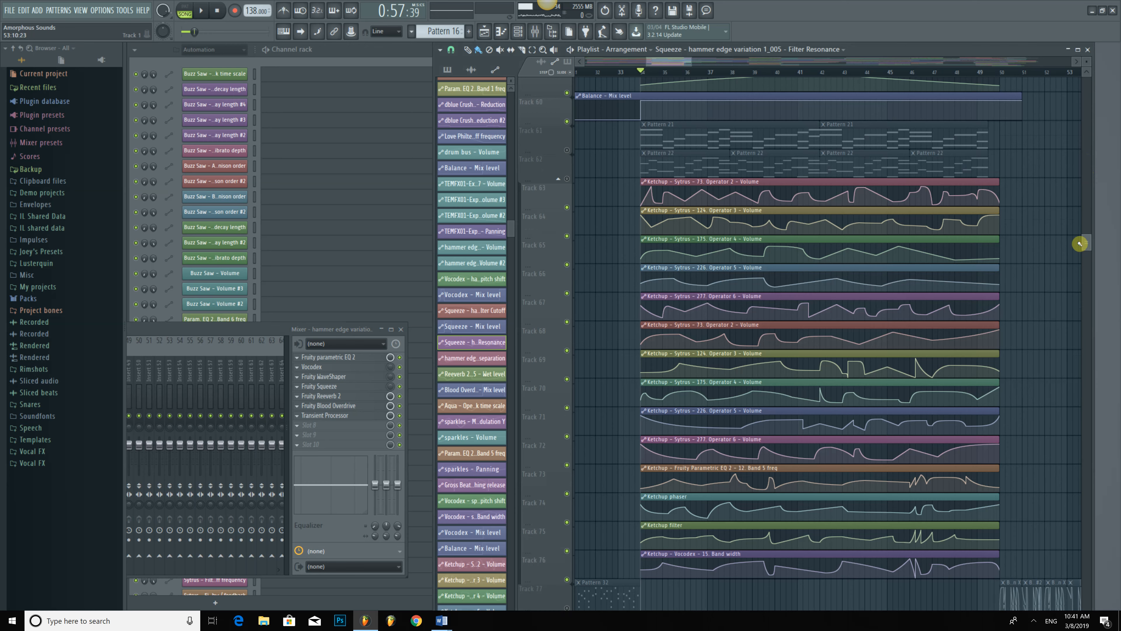
left_click(1086, 213)
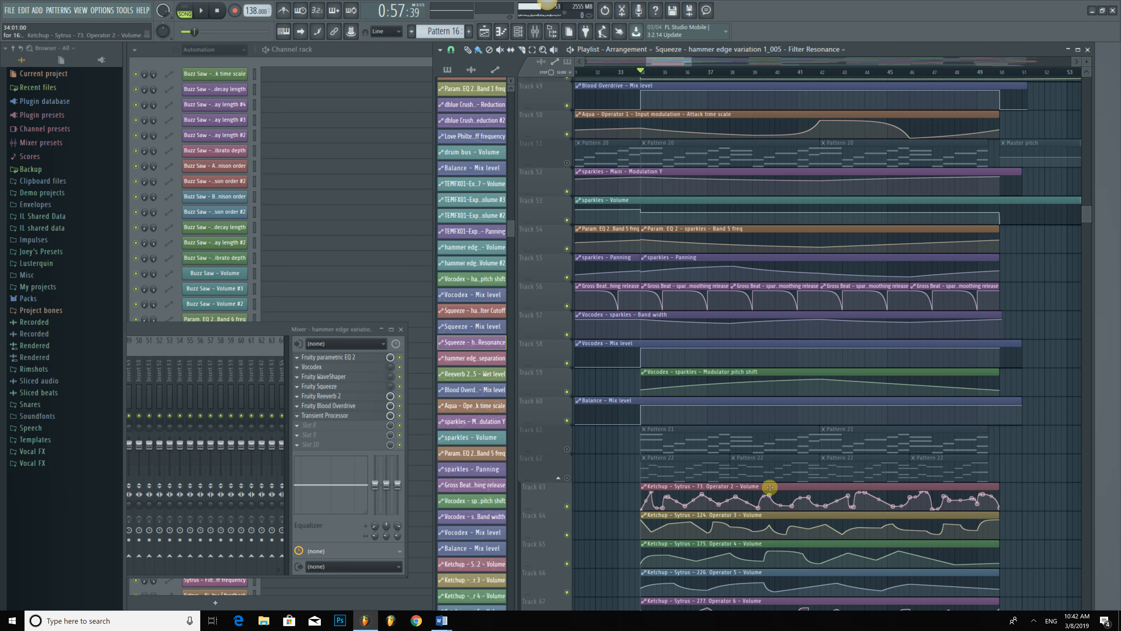
scroll(640, 416, "up", 4)
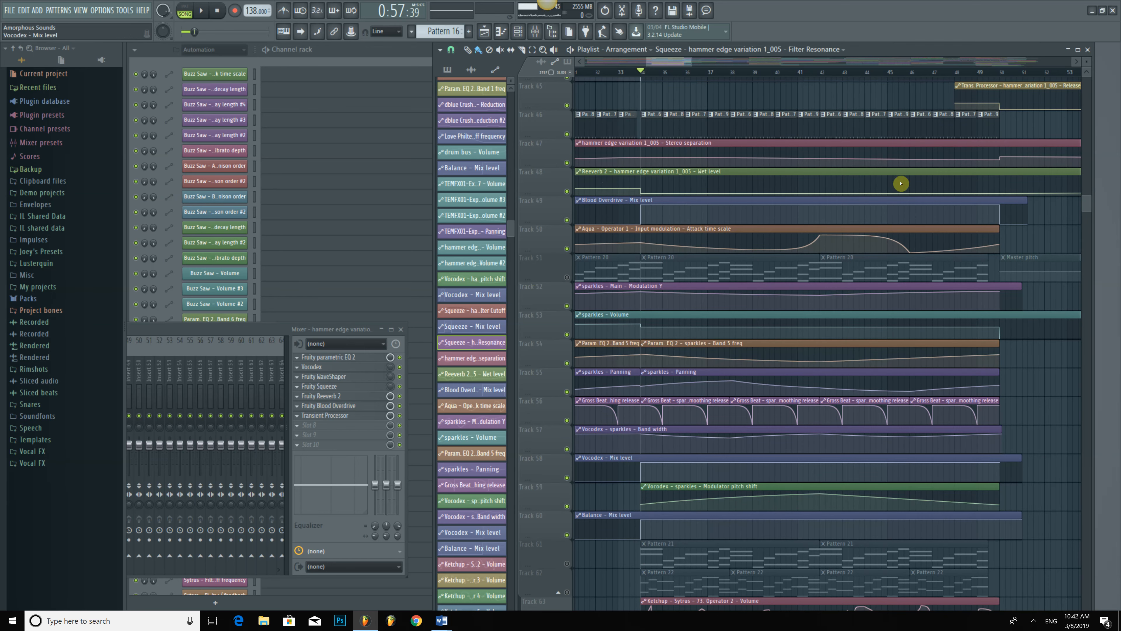
left_click(1088, 192)
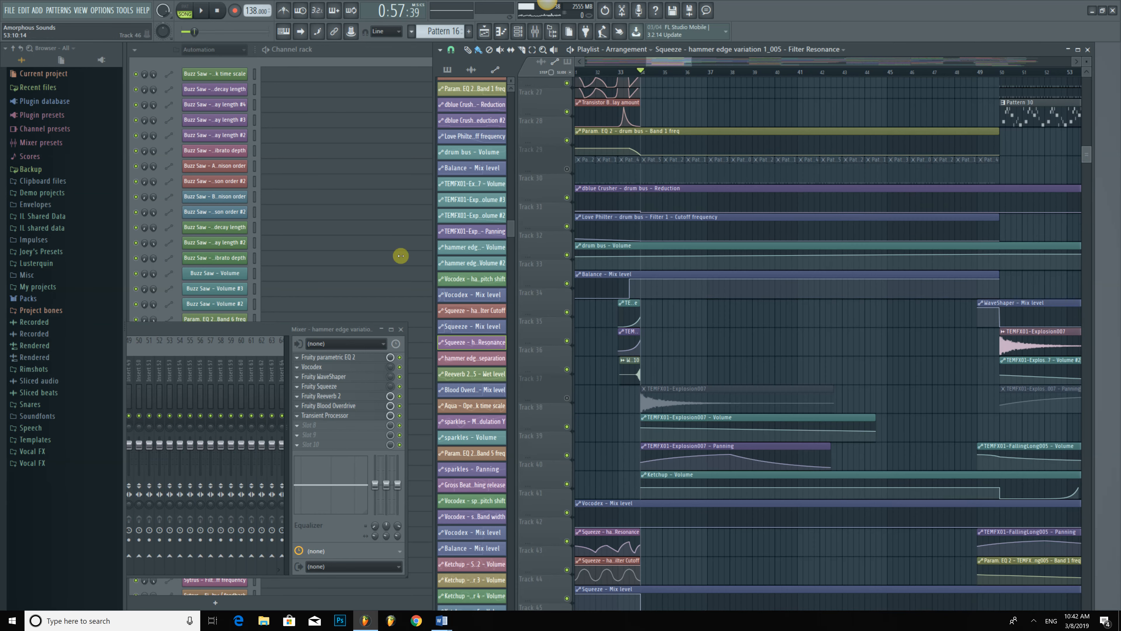
Unmute all playlist tracks and return to the section starting at bar 34.
left_click_drag(390, 387, 390, 400)
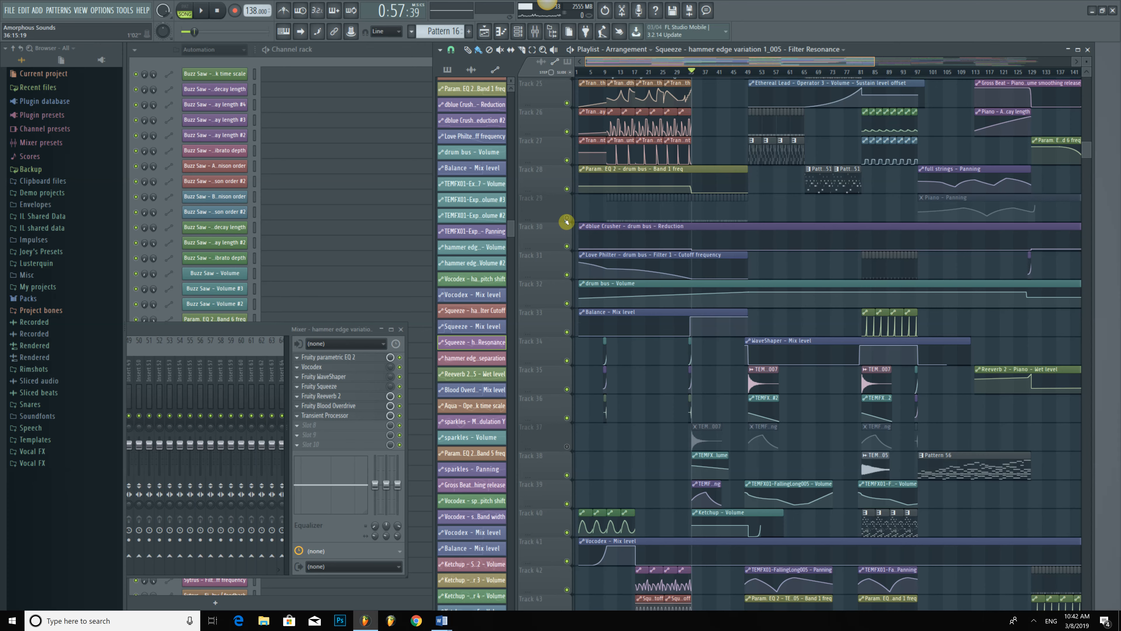
right_click(567, 219)
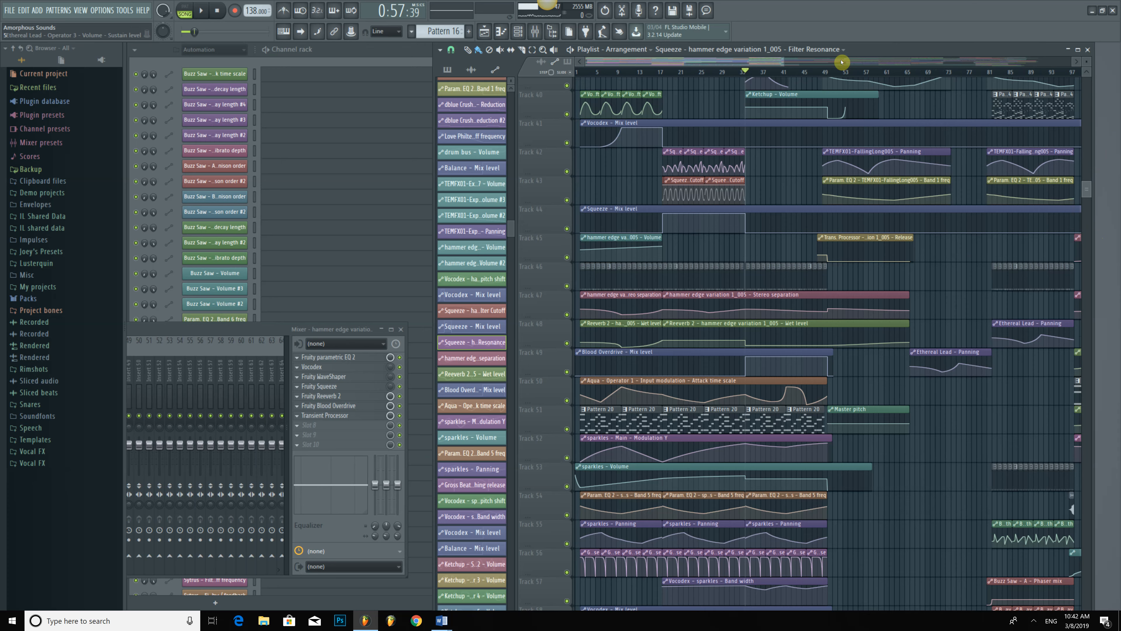
left_click_drag(842, 62, 842, 63)
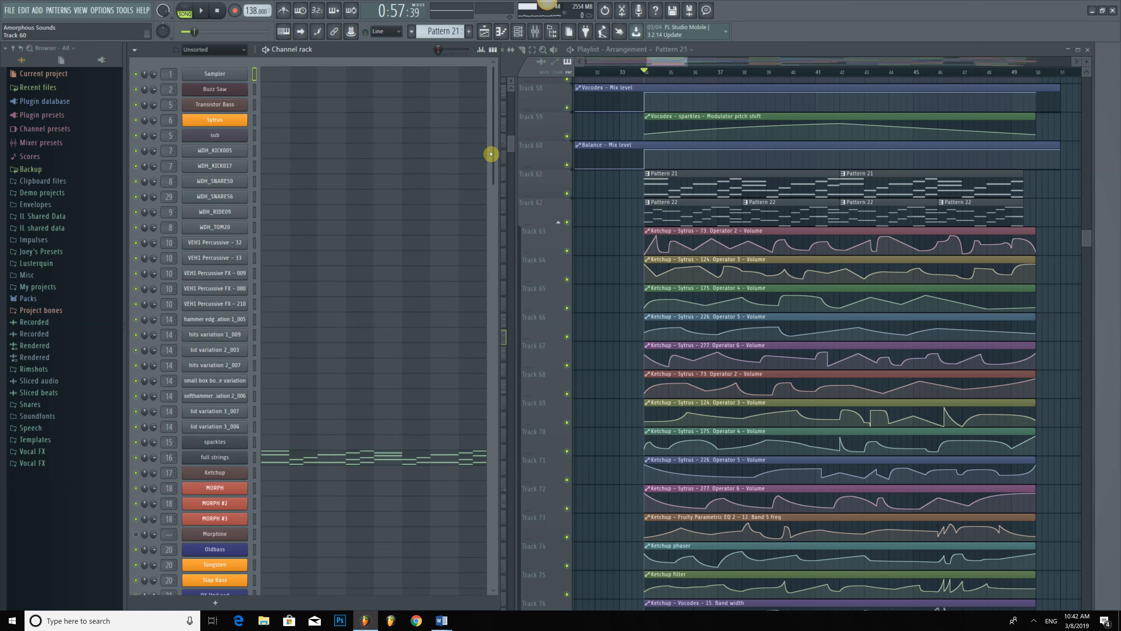
Pick Pattern 22, open its Ketchup channel, and enlarge and place the Patcher window so the whole map shows.
left_click_drag(494, 155, 525, 468)
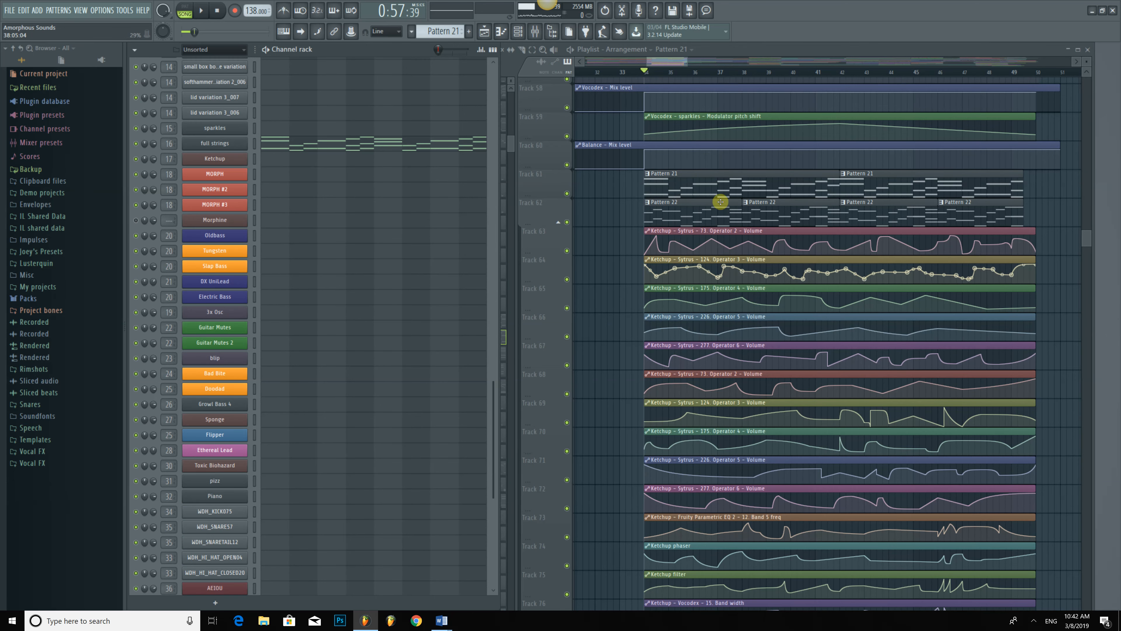
left_click(689, 216)
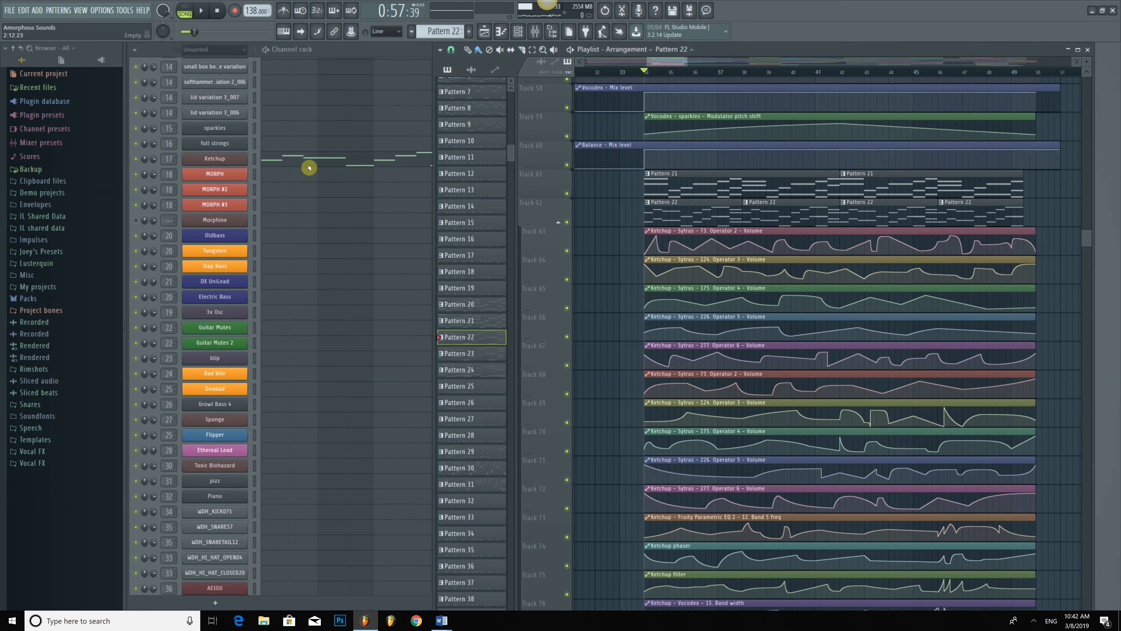
left_click(222, 157)
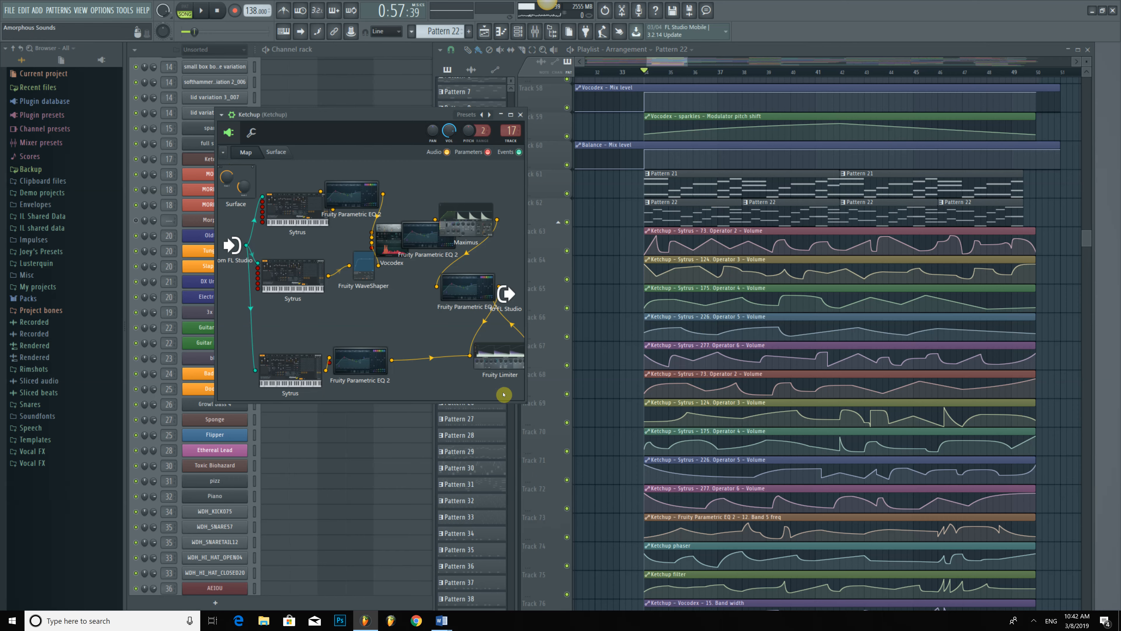
left_click(511, 114)
left_click_drag(510, 116, 423, 223)
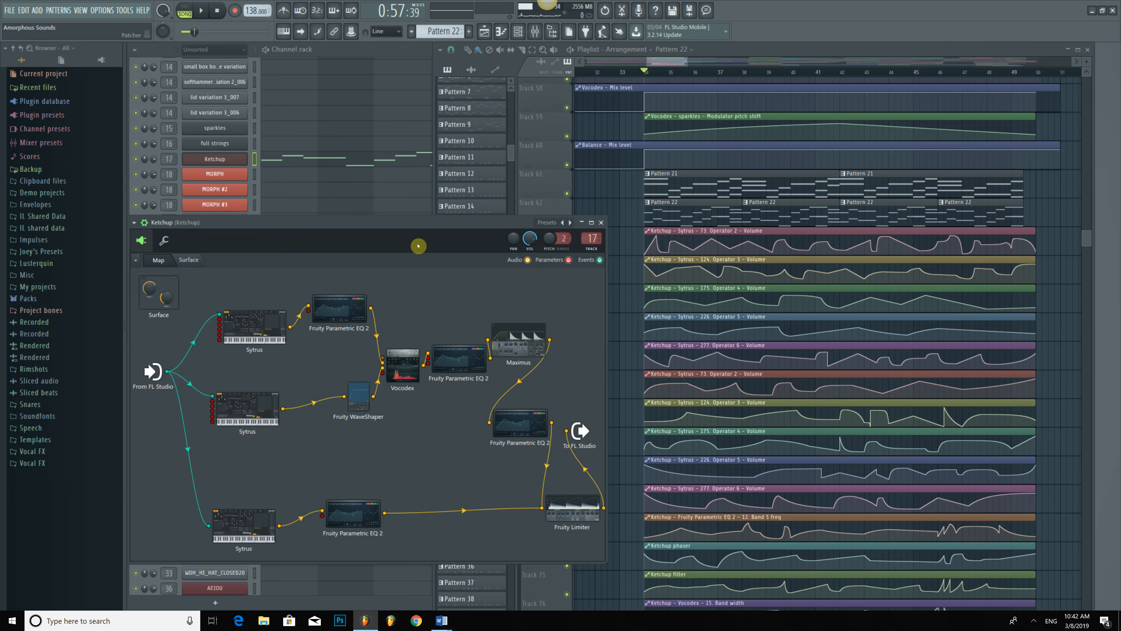
left_click_drag(418, 263, 418, 263)
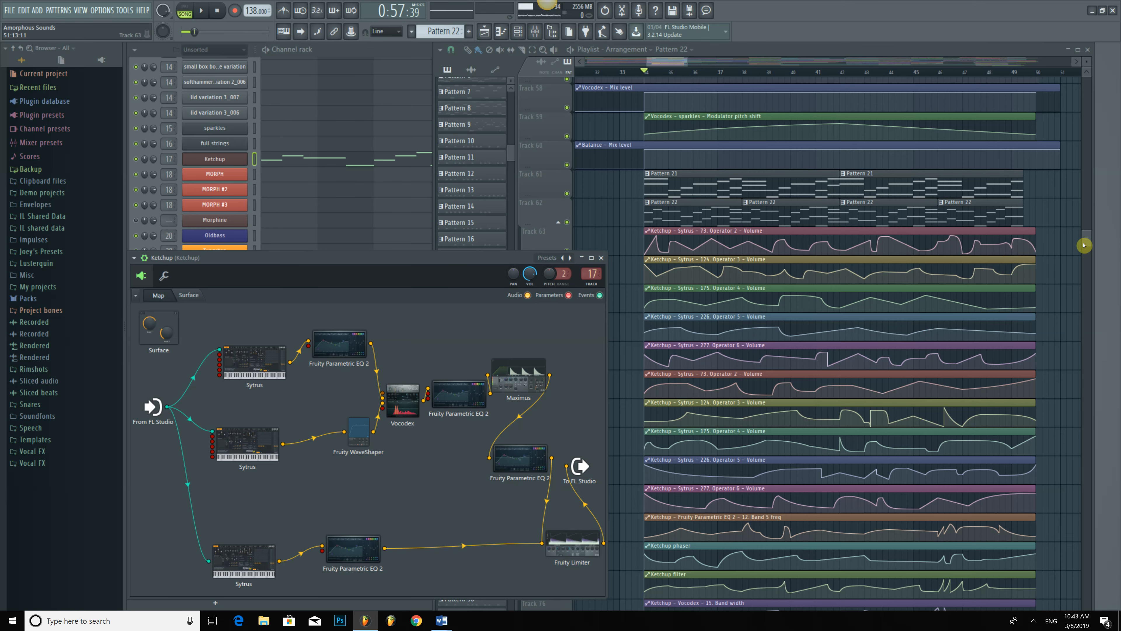
Look over the Operator 2 to 6 volume automation clips of the two Ketchup Sytrus instances and locate those synths in the Patcher map.
left_click(1093, 253)
scroll(901, 243, "down", 3)
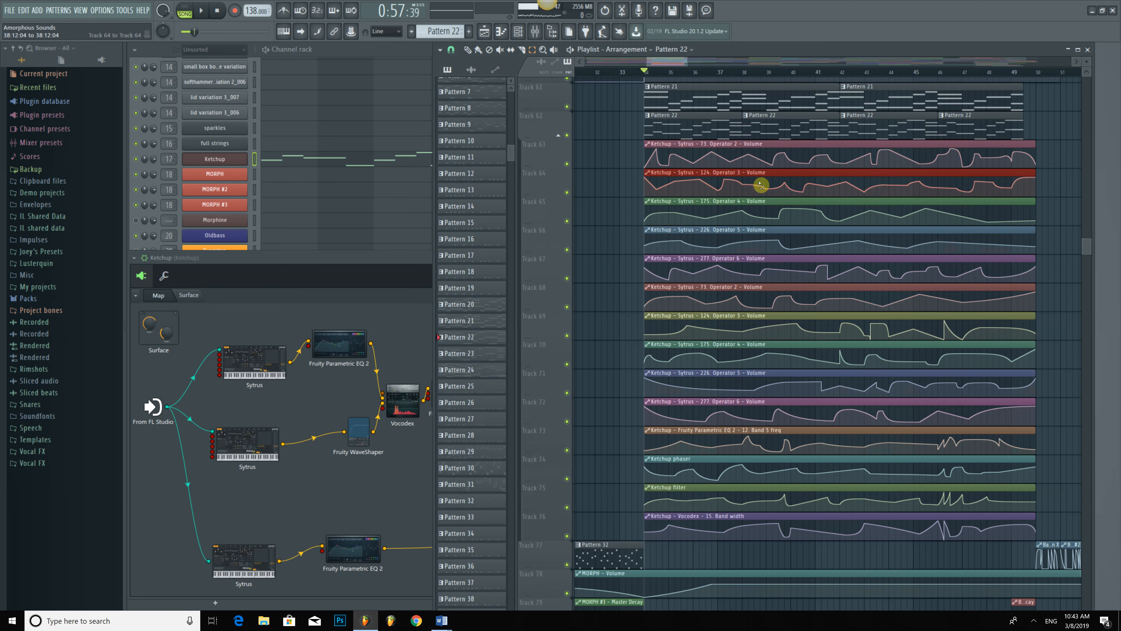
left_click(758, 213)
left_click(726, 244)
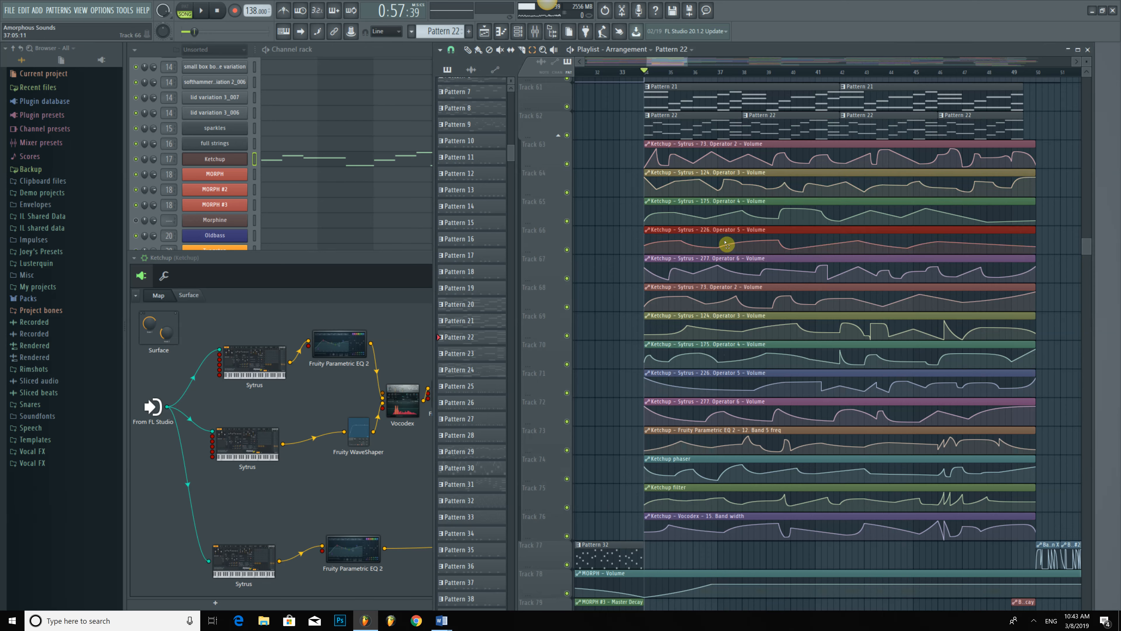
left_click(738, 273)
left_click(747, 301)
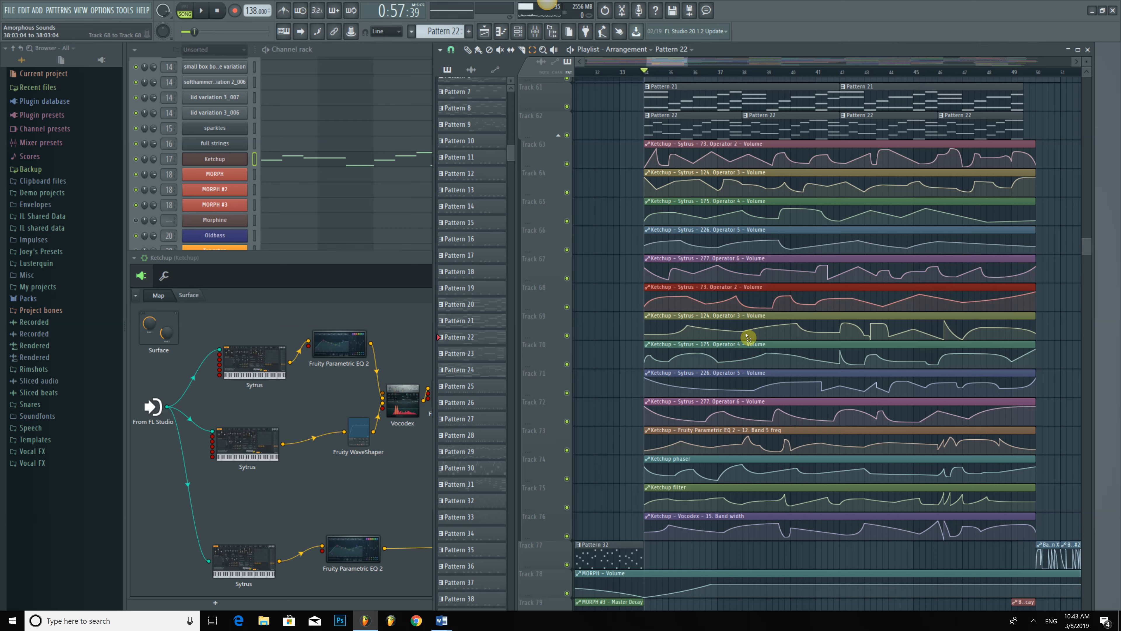
left_click(747, 334)
left_click(747, 360)
left_click(748, 389)
left_click(750, 423)
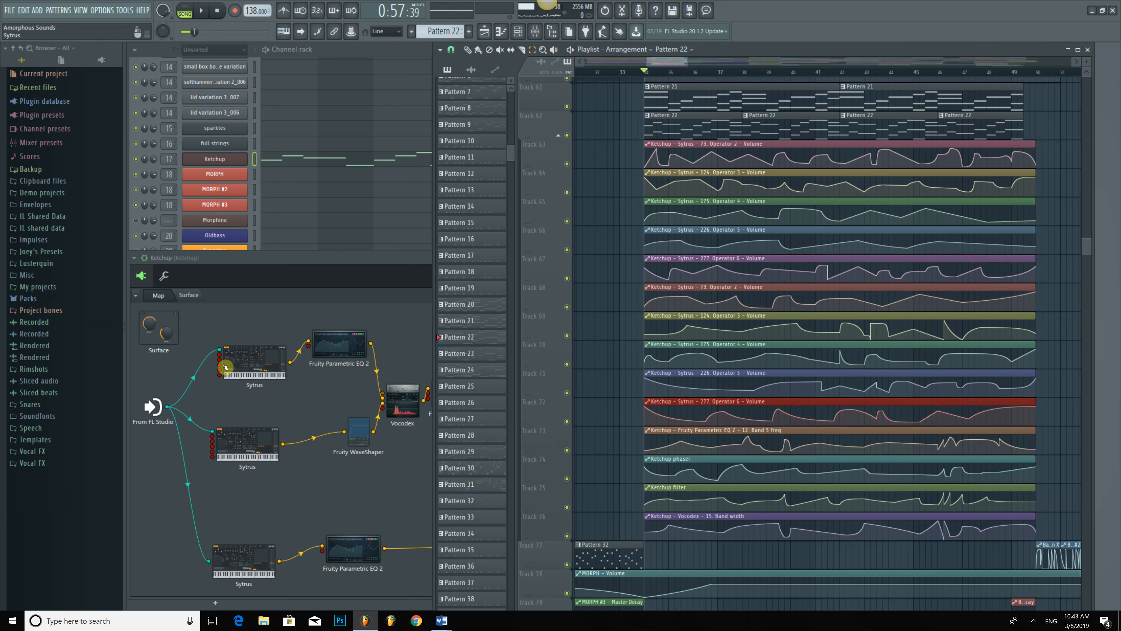
left_click(220, 453)
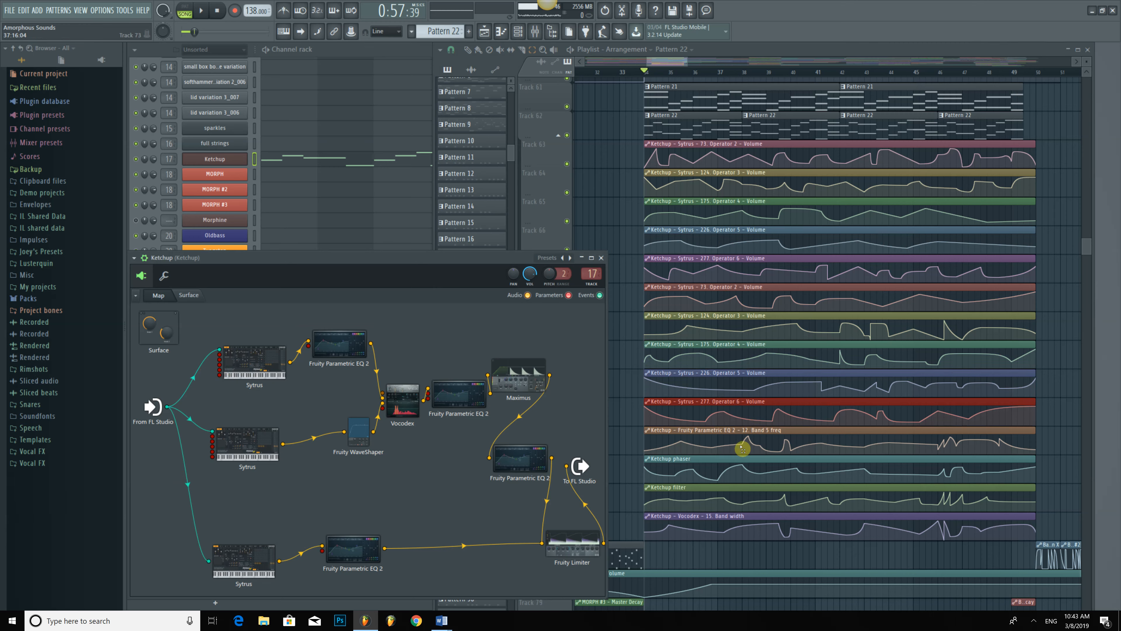
Point out the Ketchup phaser, Ketchup filter and Vocodex Band width automation clips, and return to the Patcher map.
left_click(717, 469)
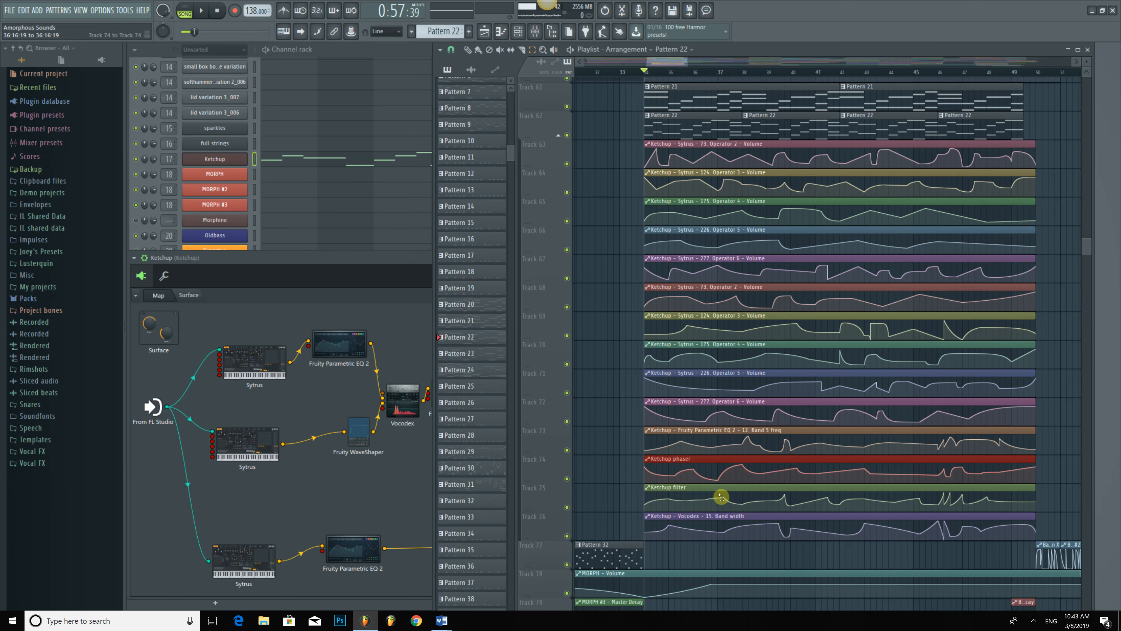
left_click(720, 496)
left_click(731, 531)
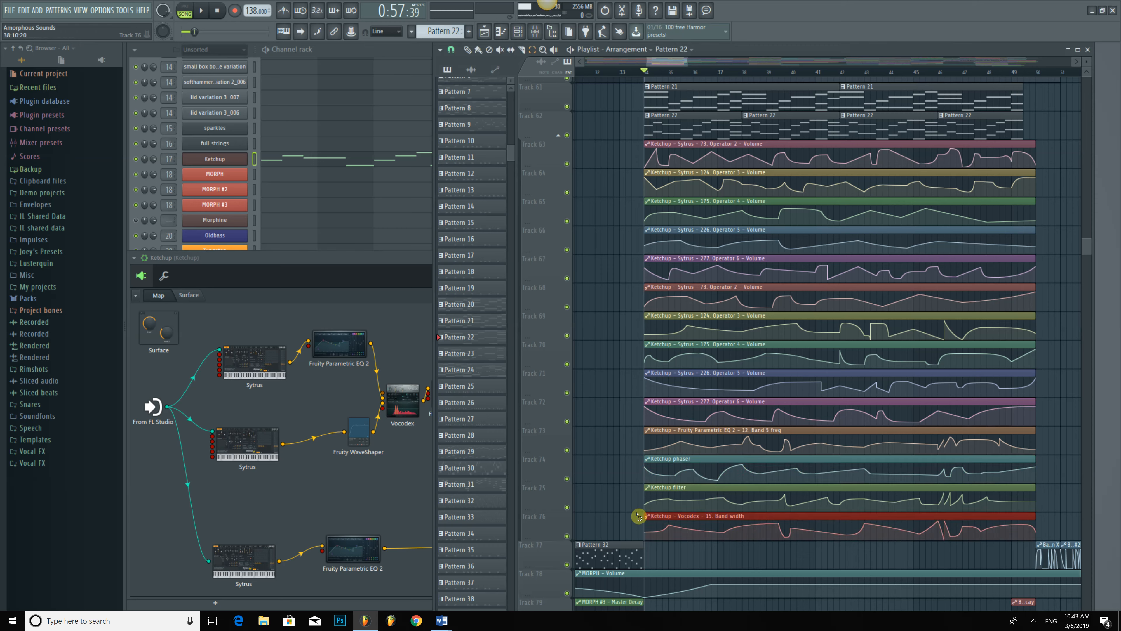
left_click(389, 412)
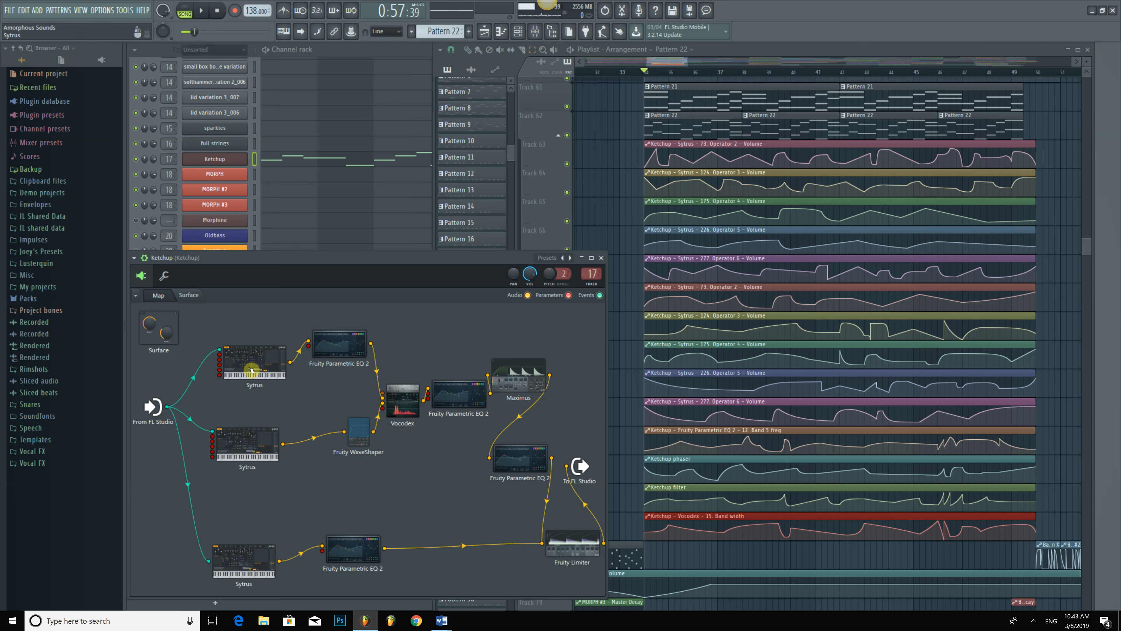
Reposition the Maximus node and the Fruity Parametric EQ 2 node that follows it in the Ketchup Patcher map.
left_click_drag(522, 395, 534, 385)
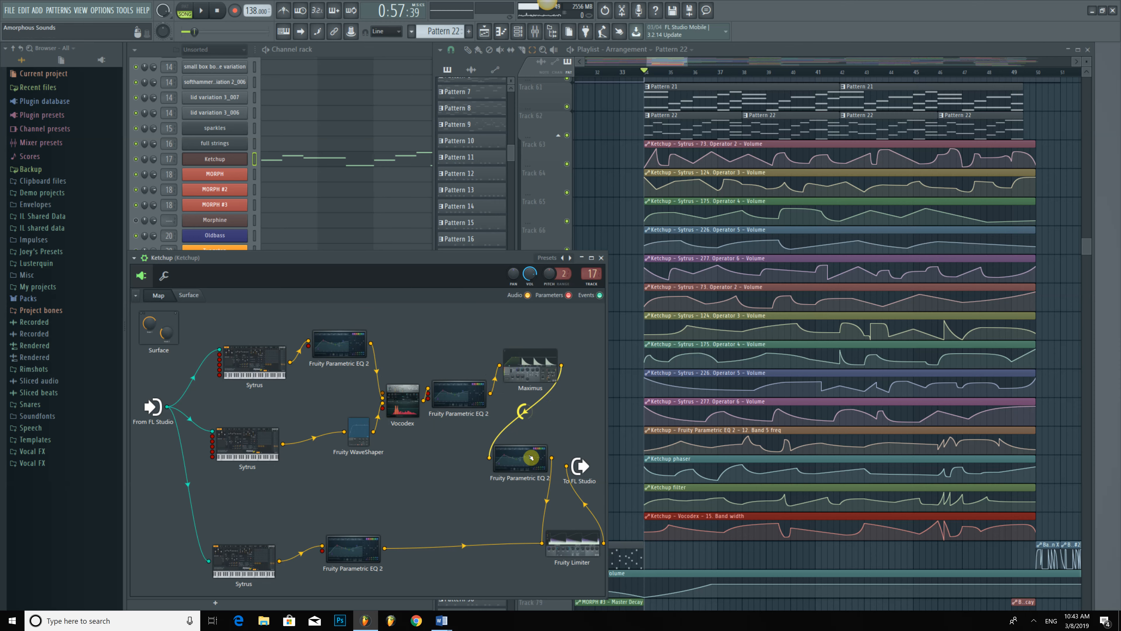
left_click_drag(519, 467, 527, 458)
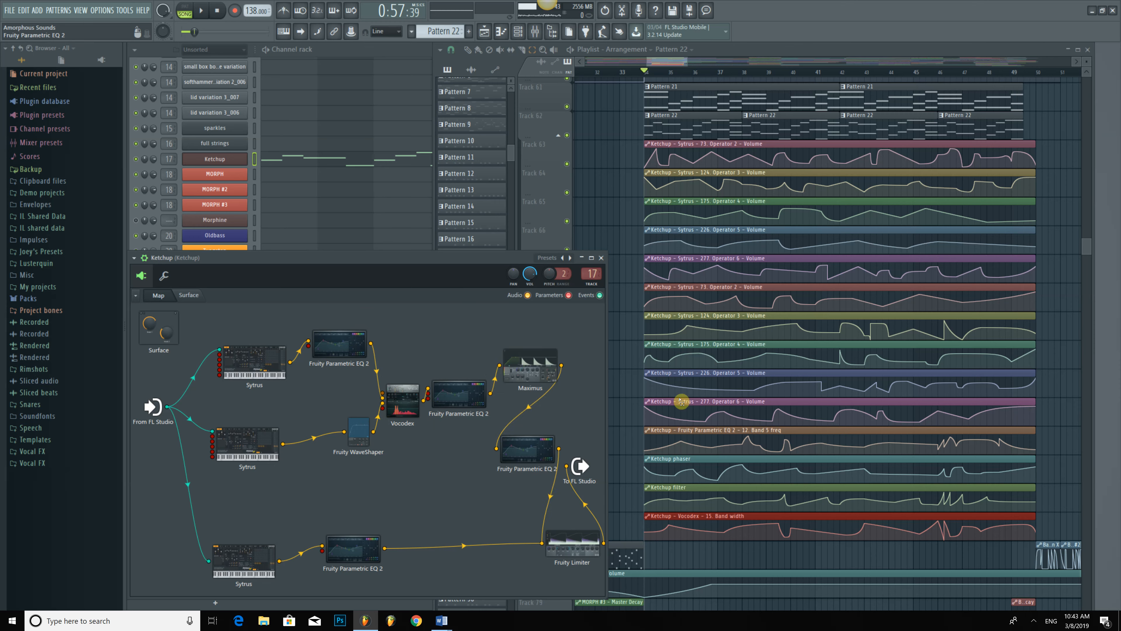
left_click(626, 375)
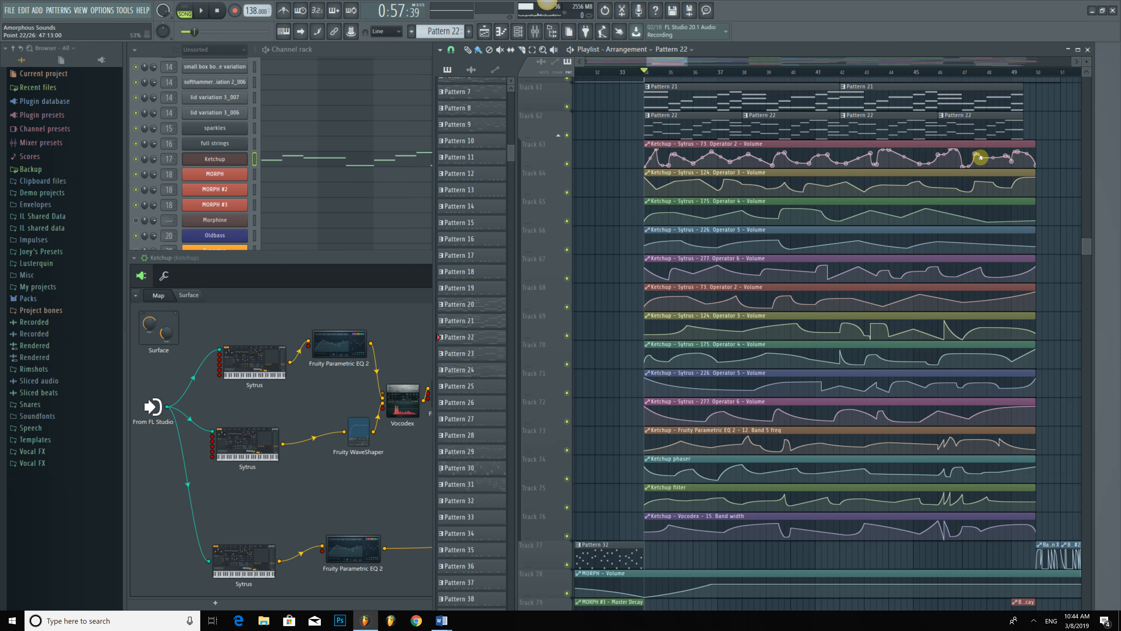
Open the uppermost Sytrus in the Patcher map and move its window clear of the playlist automation clips.
double_click(259, 359)
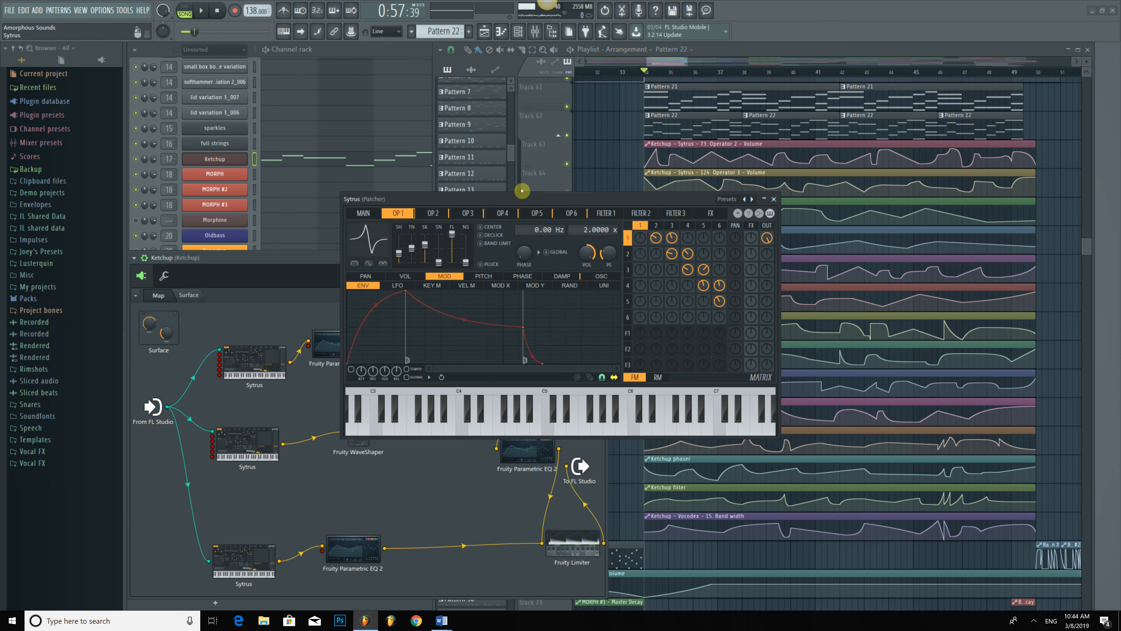
left_click_drag(493, 195, 543, 184)
left_click_drag(708, 187, 485, 112)
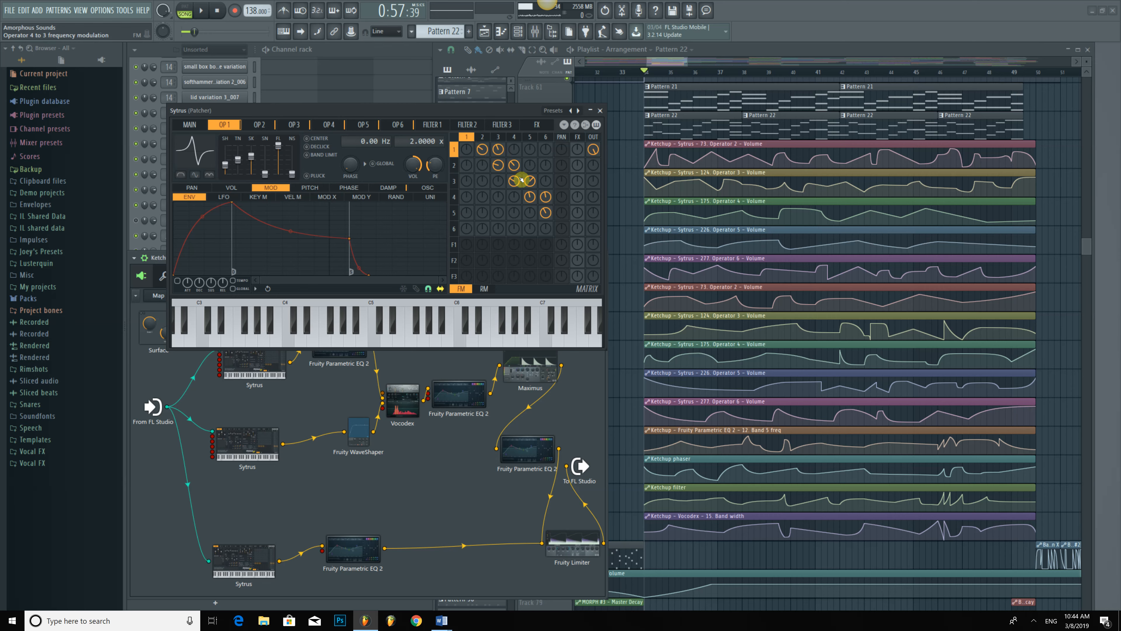
Compare the settings of operators 2, 3 and 4 in Sytrus, ending on Operator 3.
left_click(259, 125)
left_click(294, 125)
left_click(327, 125)
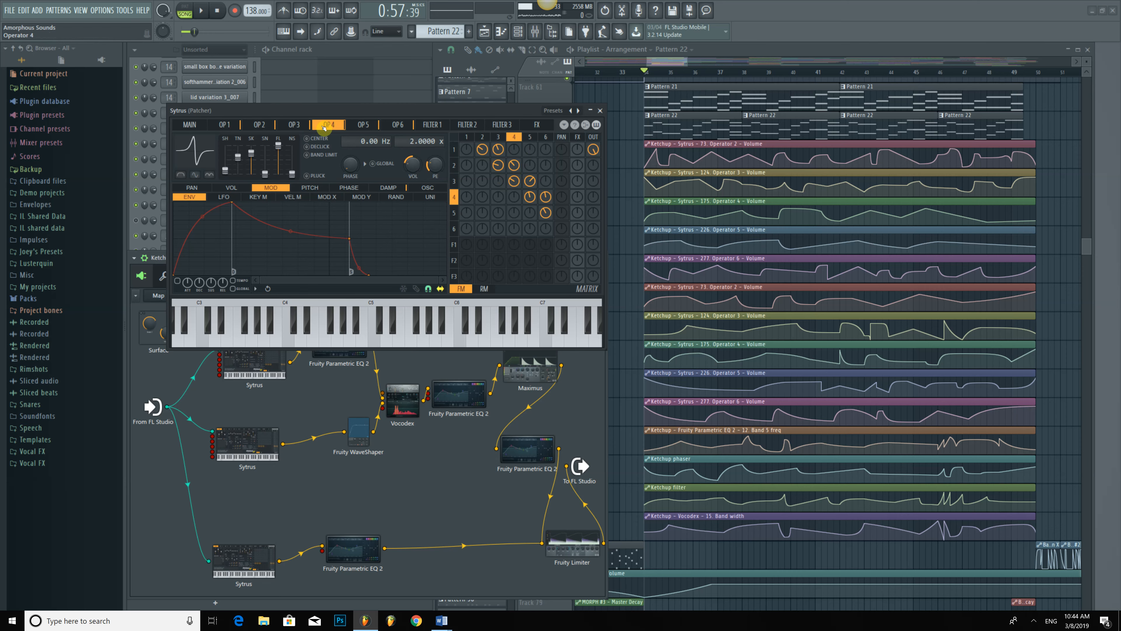
left_click(294, 125)
left_click(260, 125)
left_click(294, 125)
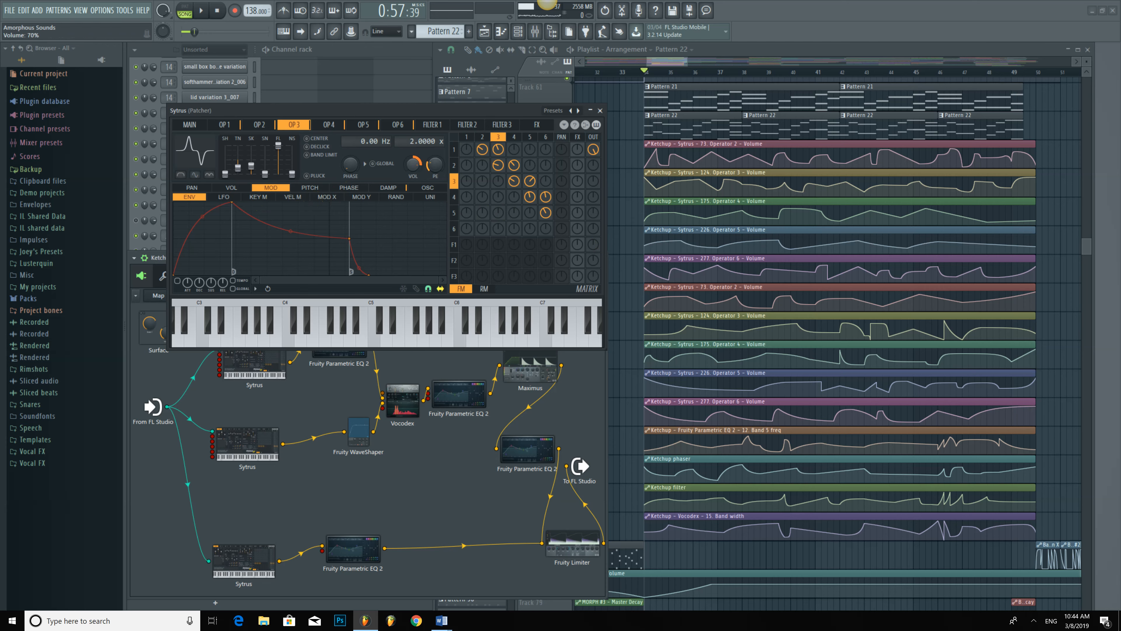
Point out the modulation matrix knobs into Operator 1 and sweep Operator 3's volume down to -100% and back up.
left_click(500, 151)
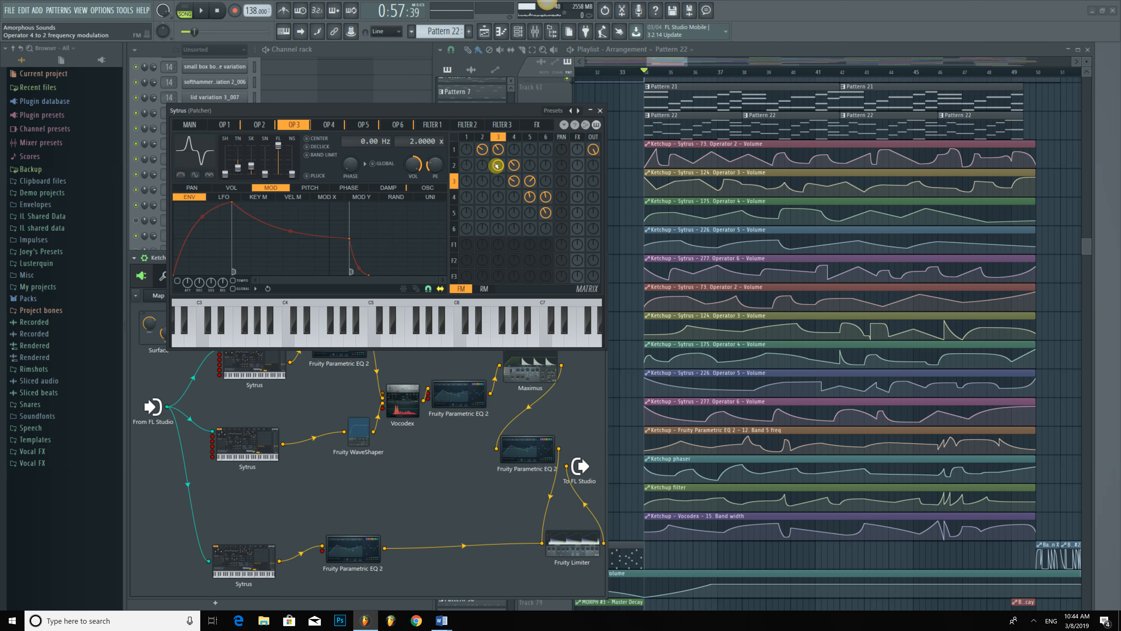
left_click_drag(482, 149, 482, 146)
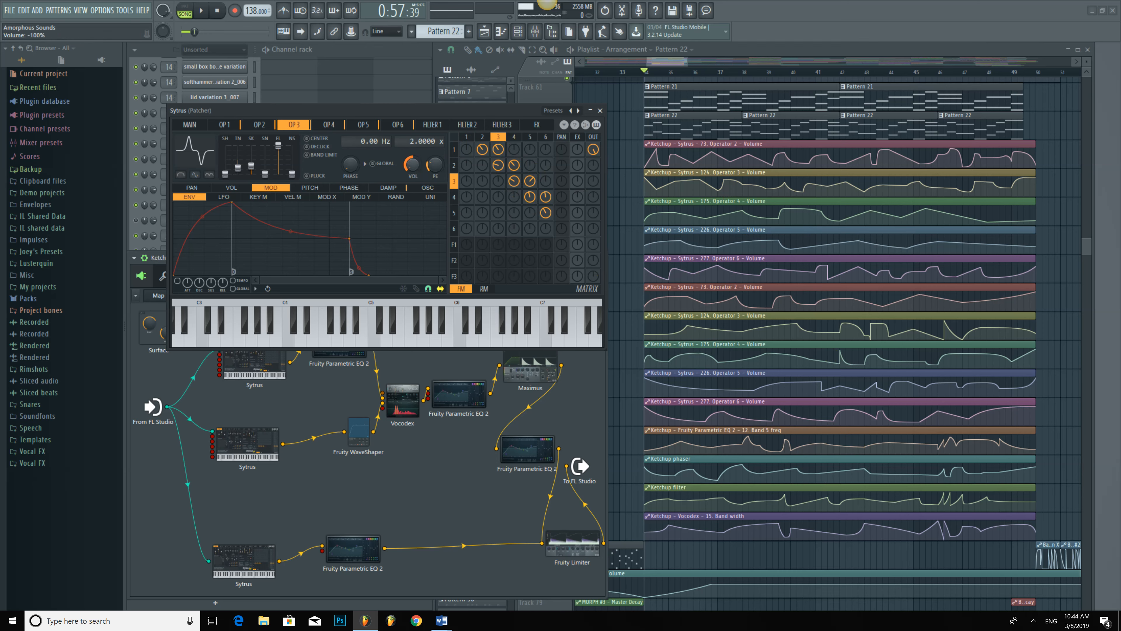
left_click_drag(412, 164, 412, 144)
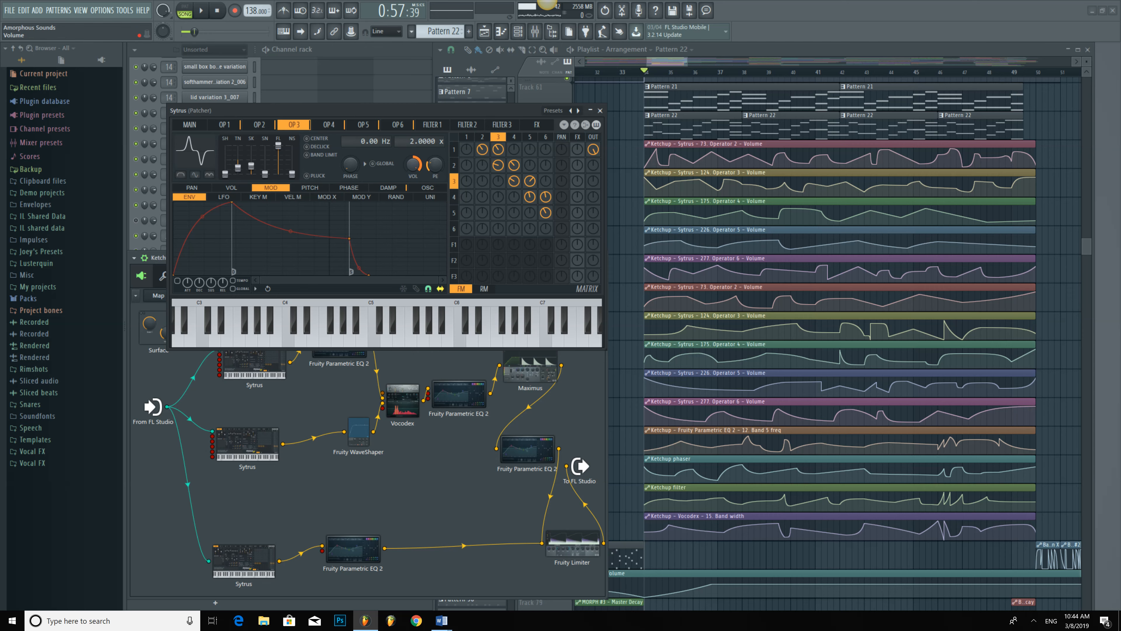
Go through the settings of Sytrus operators 1 to 6, ending on Operator 4.
left_click(252, 129)
left_click(236, 127)
left_click(255, 126)
left_click(283, 127)
left_click(332, 127)
left_click(398, 126)
left_click(367, 127)
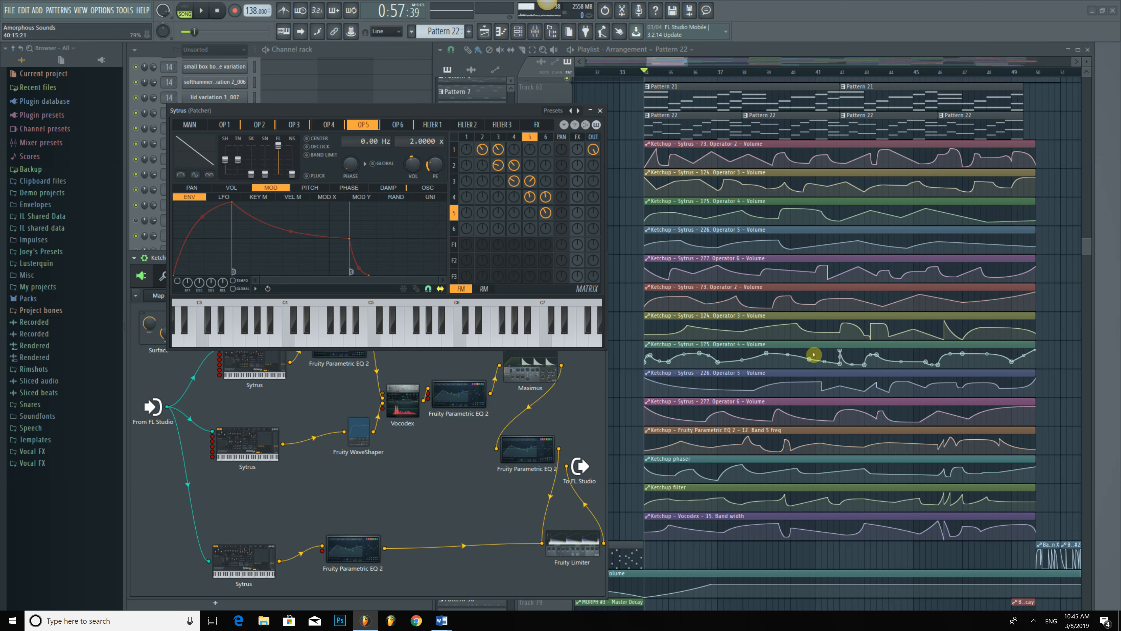
left_click(401, 127)
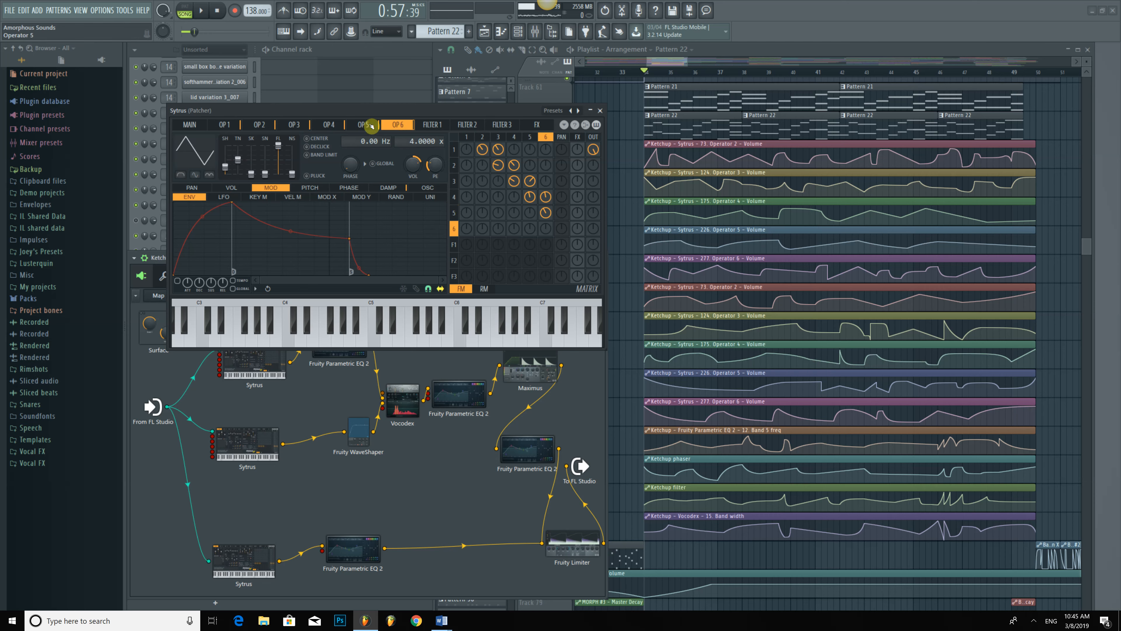
left_click(233, 125)
left_click(262, 129)
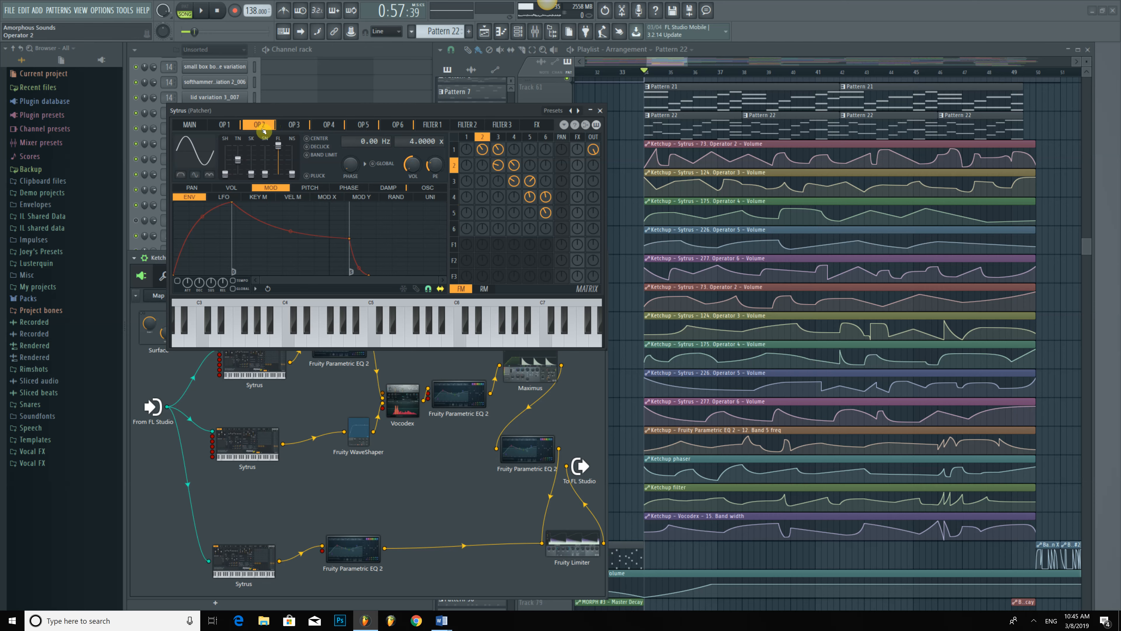
left_click(294, 125)
left_click(328, 125)
Show the oscillator view and compare the waveforms of Sytrus operators 1 to 6, ending on Operator 3.
left_click(434, 187)
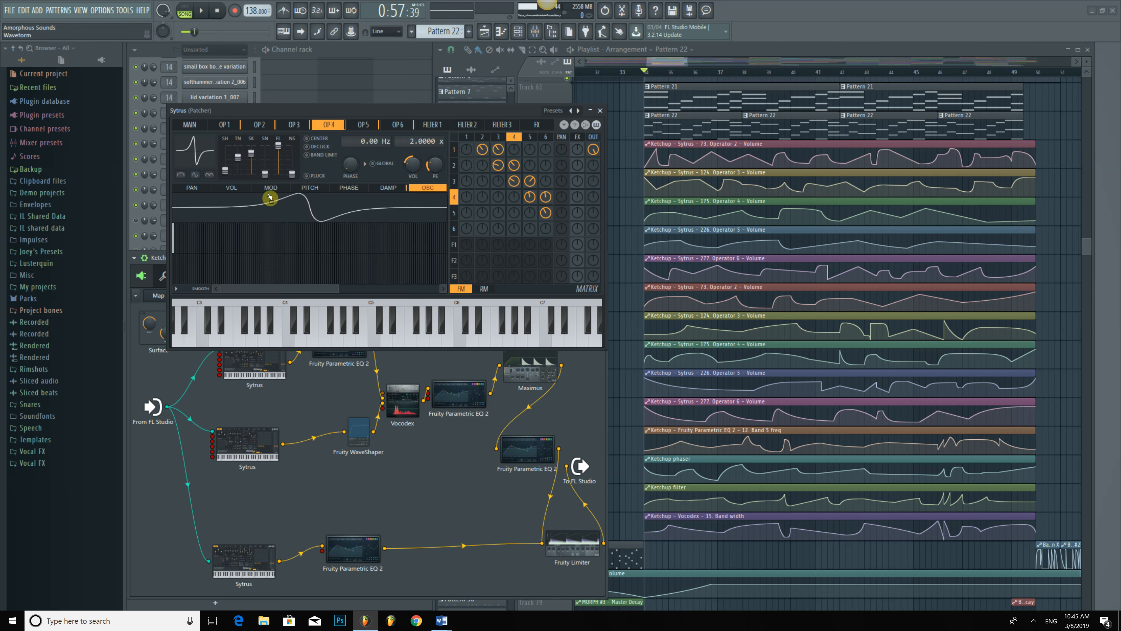
left_click(262, 125)
left_click(234, 127)
left_click(256, 128)
left_click(294, 129)
left_click(327, 128)
left_click(292, 128)
left_click(324, 128)
left_click(359, 126)
left_click(389, 125)
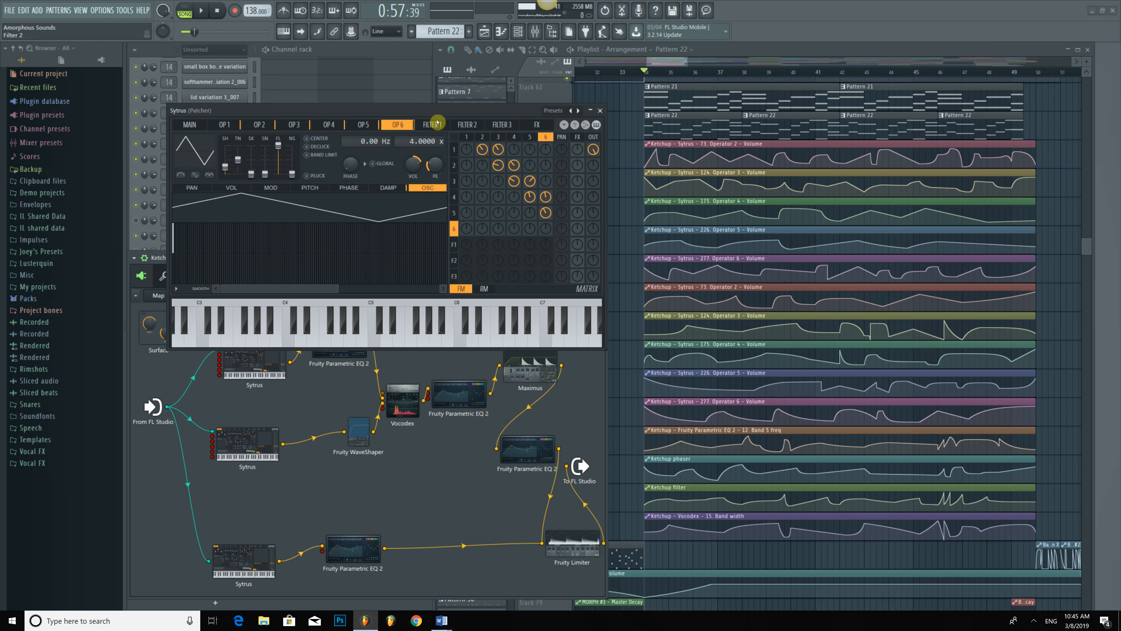
left_click(360, 126)
left_click(328, 127)
left_click(375, 125)
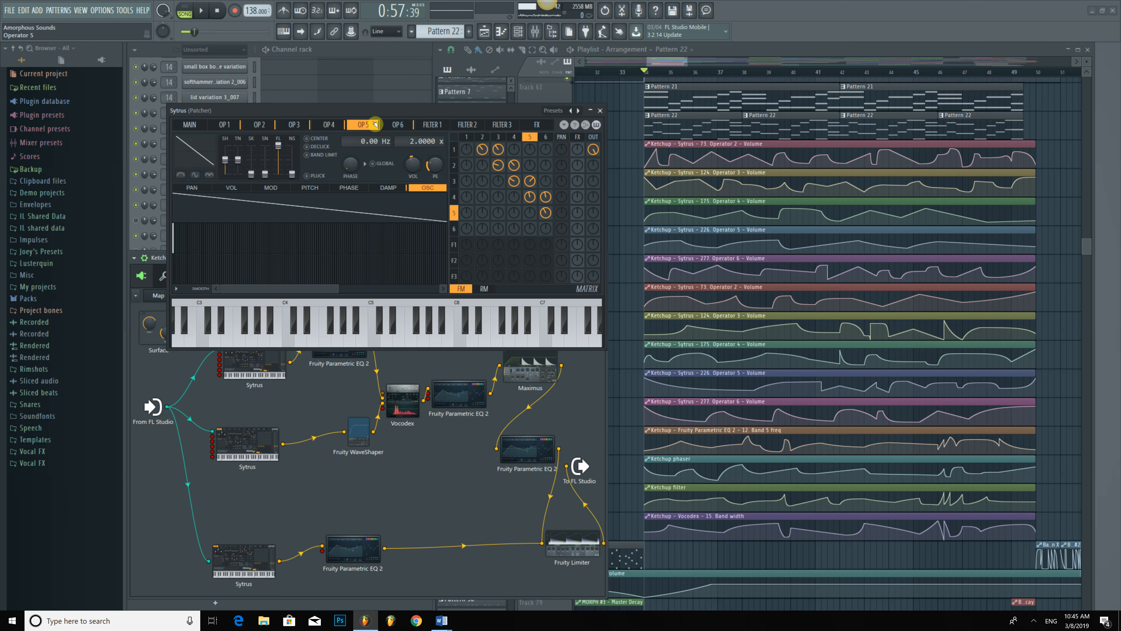
left_click(400, 126)
left_click(363, 128)
left_click(336, 129)
left_click(294, 129)
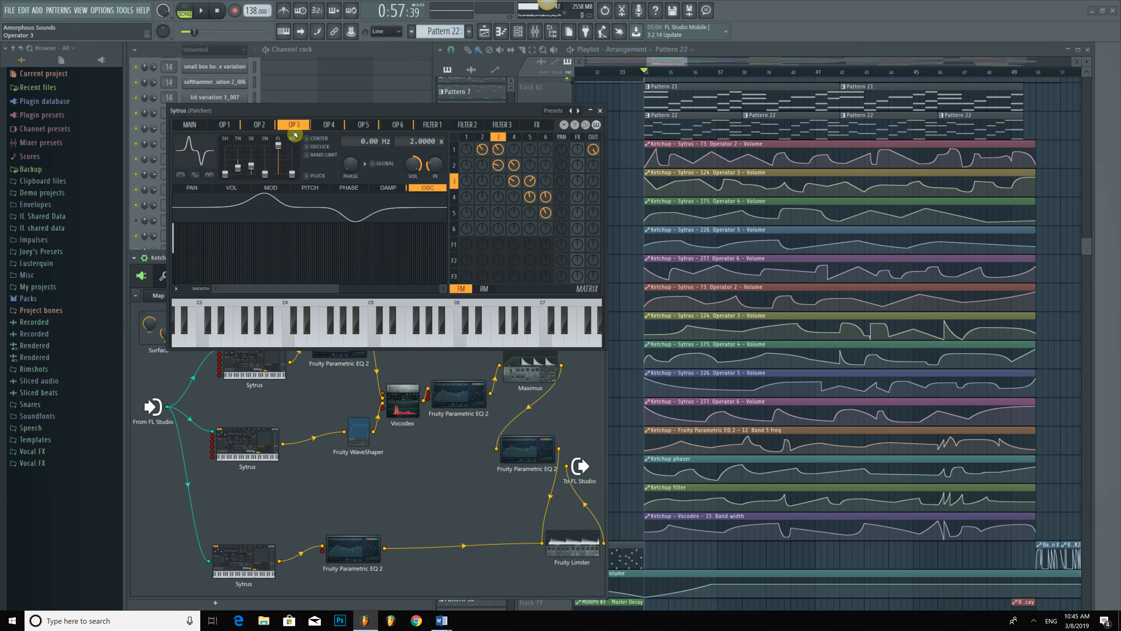
Review the oscillator waveforms of operators 1 to 5 once more, check the effects page, and close Sytrus.
left_click(250, 128)
left_click(225, 127)
left_click(259, 125)
left_click(294, 125)
left_click(329, 125)
left_click(364, 125)
left_click(547, 125)
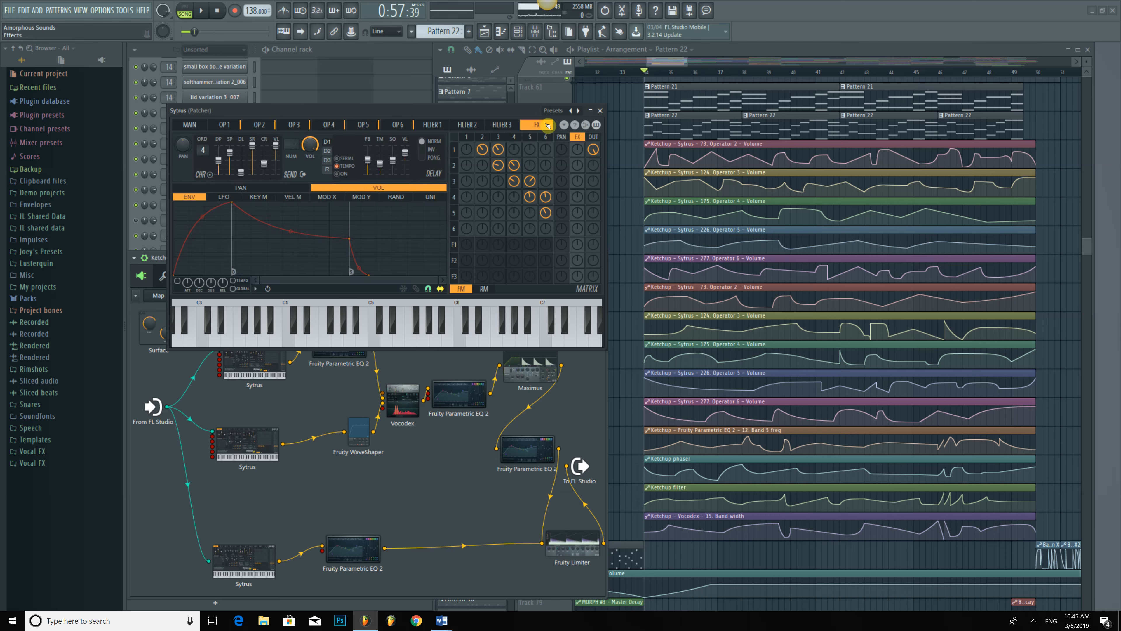
left_click(601, 112)
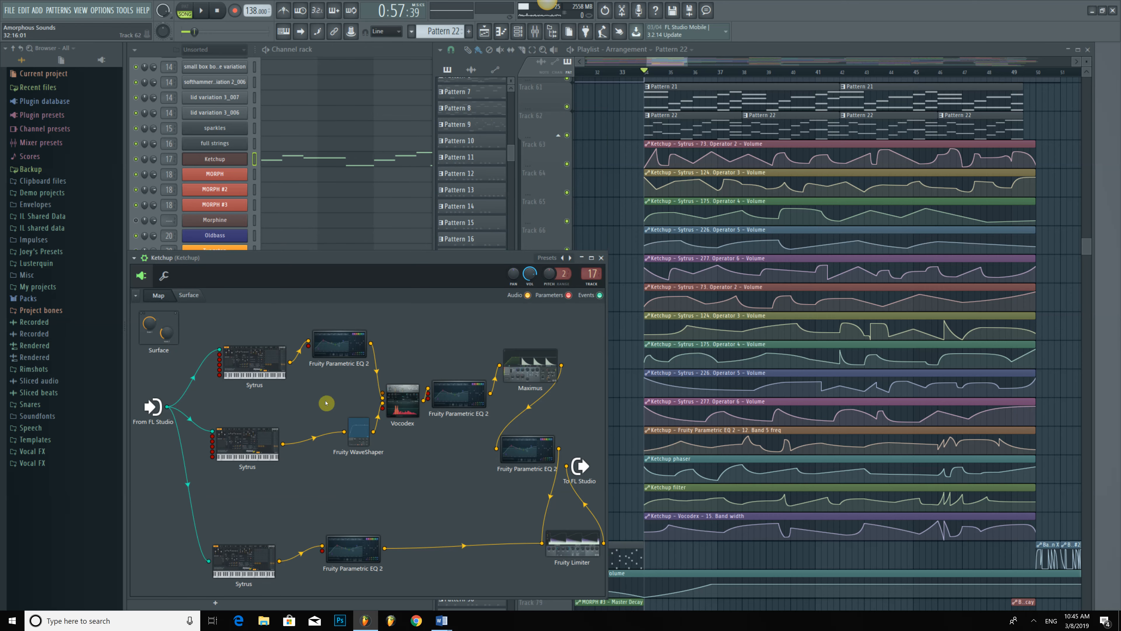
Open the middle Sytrus in the Patcher map, look through its operators from 6 back to 2, and close it.
left_click(230, 447)
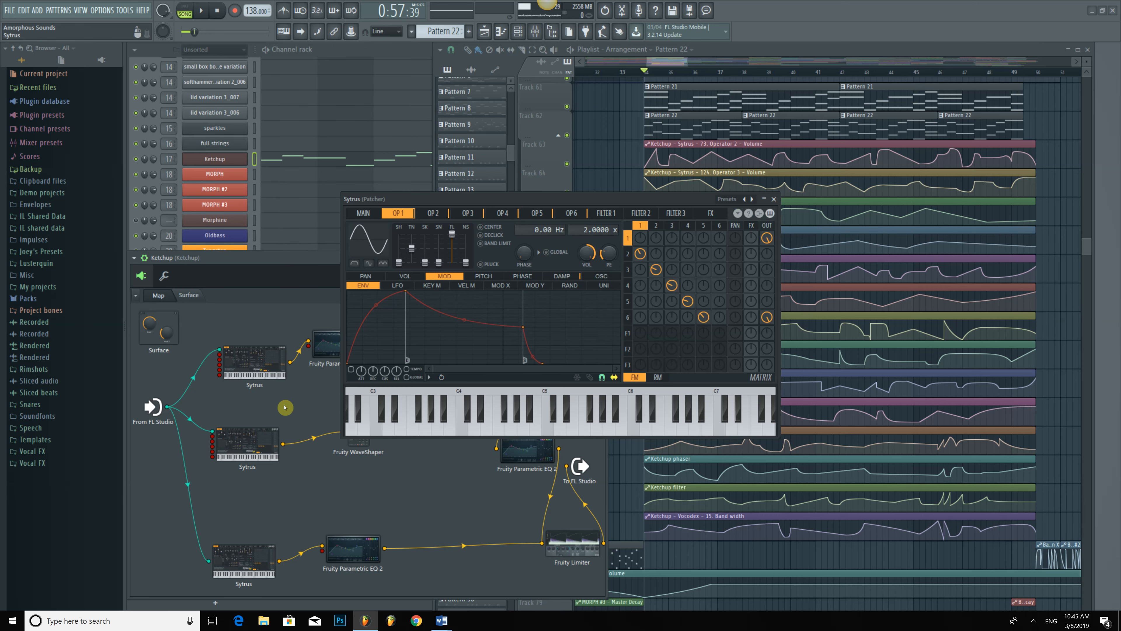
left_click(571, 214)
left_click(537, 213)
left_click(501, 214)
left_click(467, 214)
left_click(433, 214)
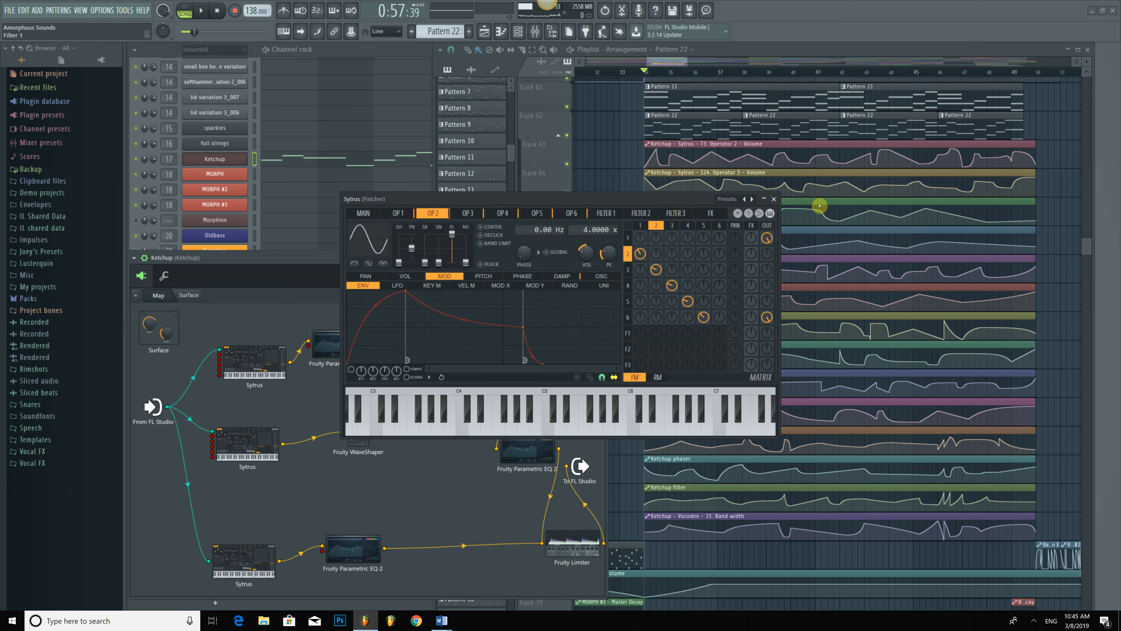
left_click(777, 199)
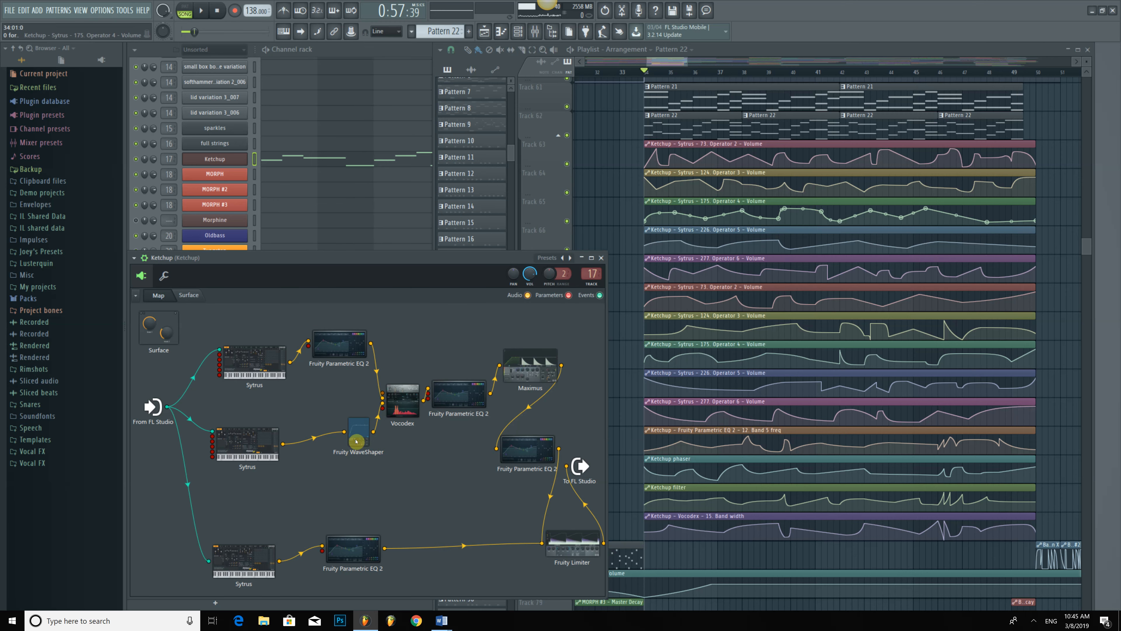
Rearrange the Fruity WaveShaper, the first Fruity Parametric EQ 2 and the Vocodex nodes to spread out the Patcher map connections.
left_click_drag(359, 442, 323, 464)
left_click_drag(356, 355, 346, 369)
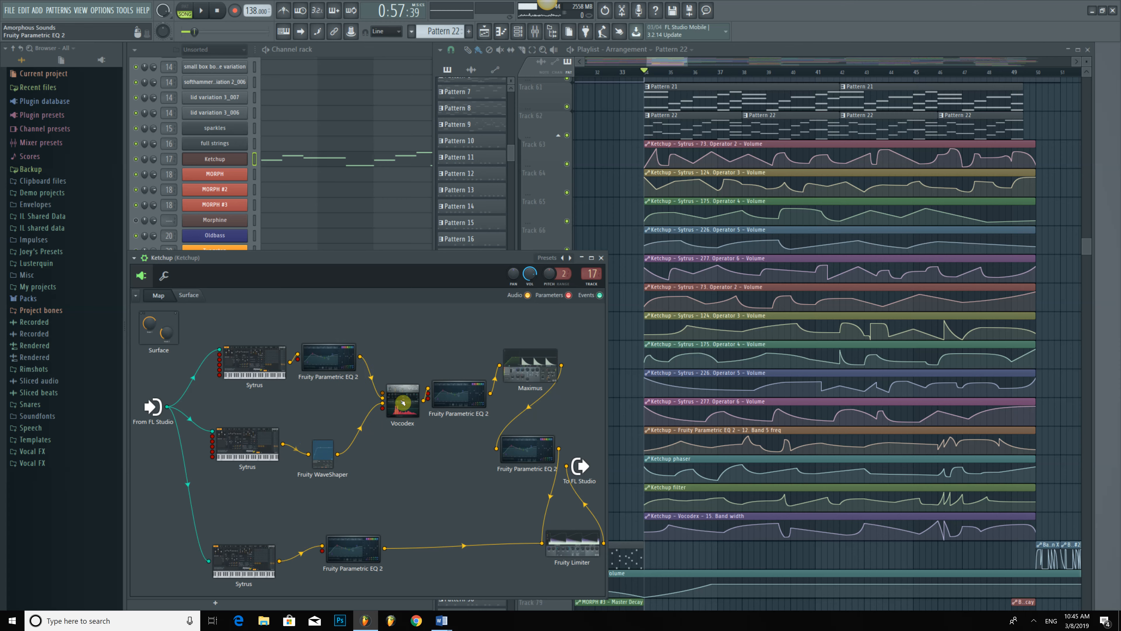
left_click_drag(399, 412, 401, 435)
Open Vocodex from the Patcher map, try different Band width amounts, and close the plugin.
double_click(401, 434)
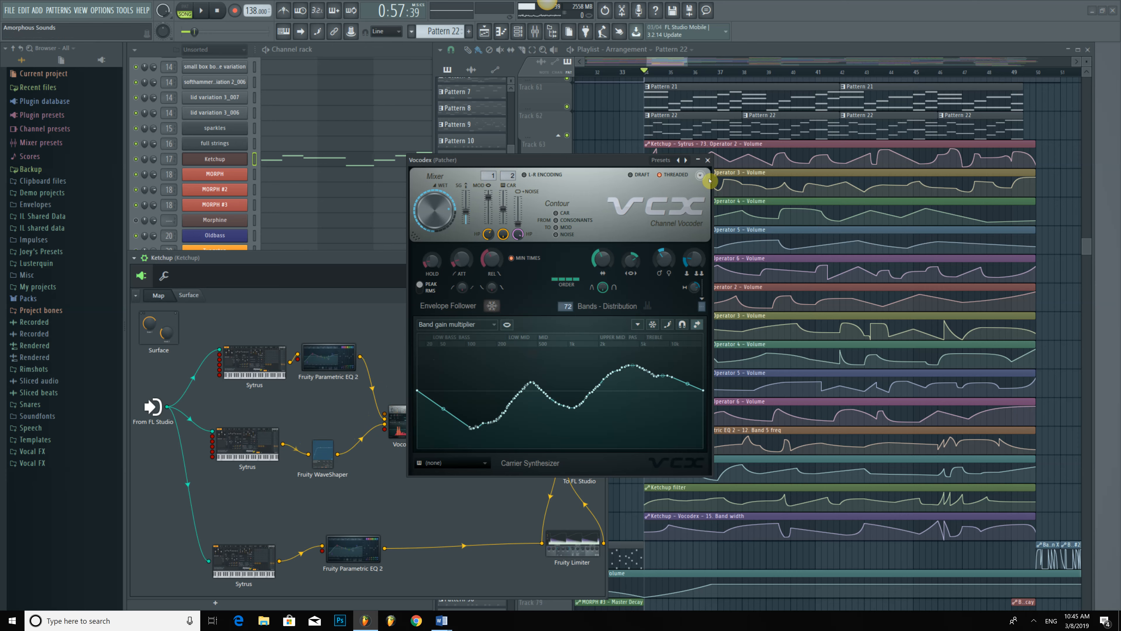
right_click(600, 262)
left_click(600, 261)
left_click_drag(601, 260, 610, 259)
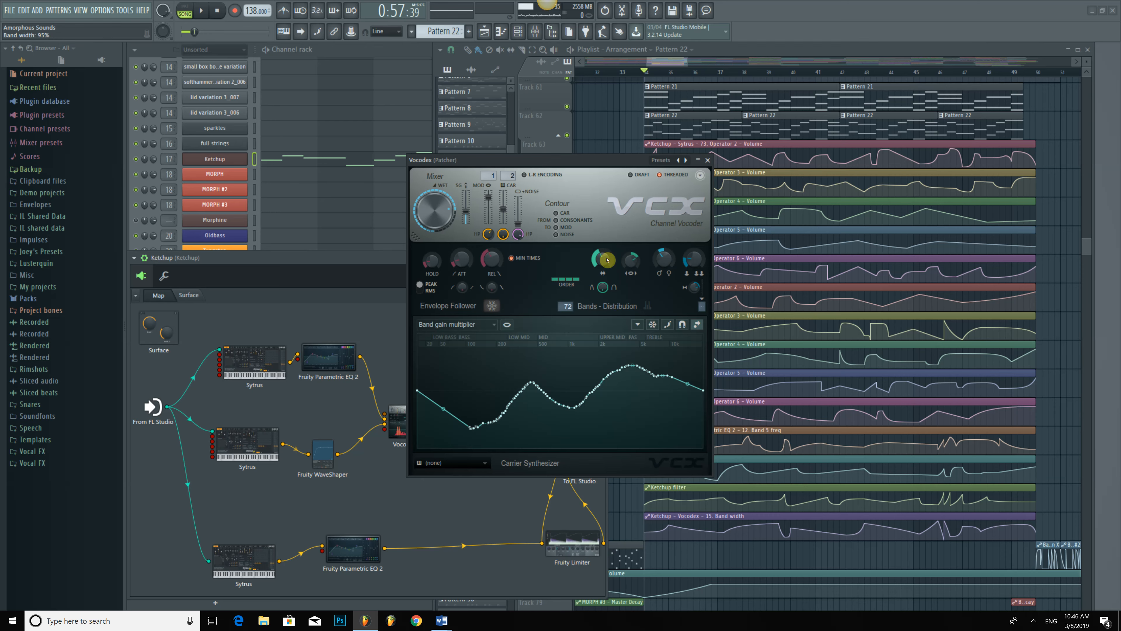
left_click_drag(605, 259, 607, 259)
left_click_drag(603, 259, 608, 244)
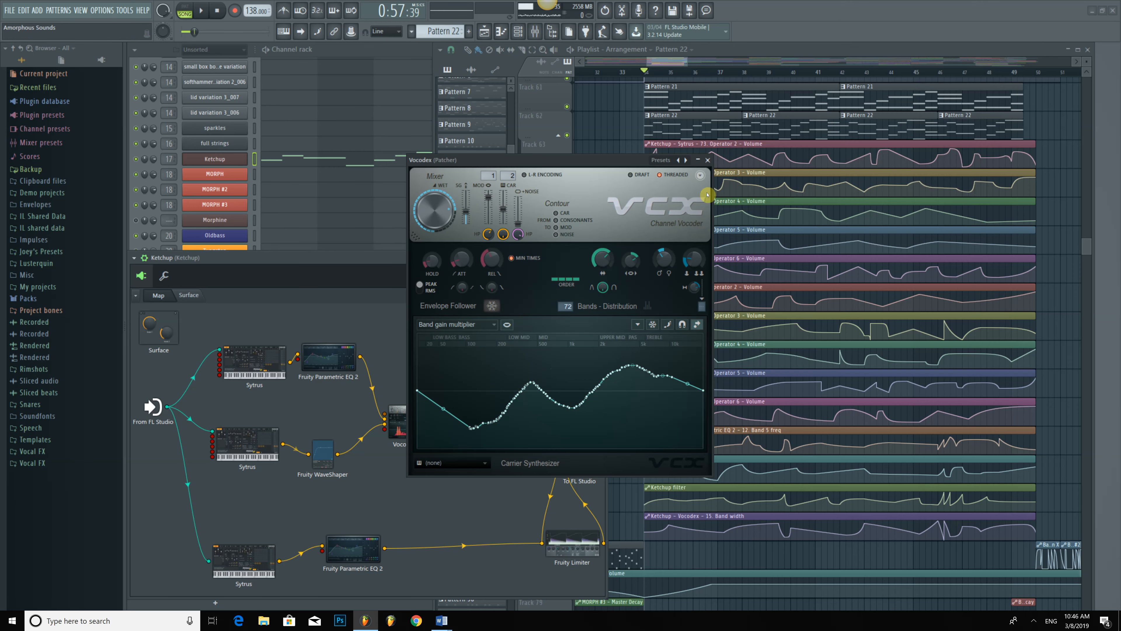
left_click(708, 159)
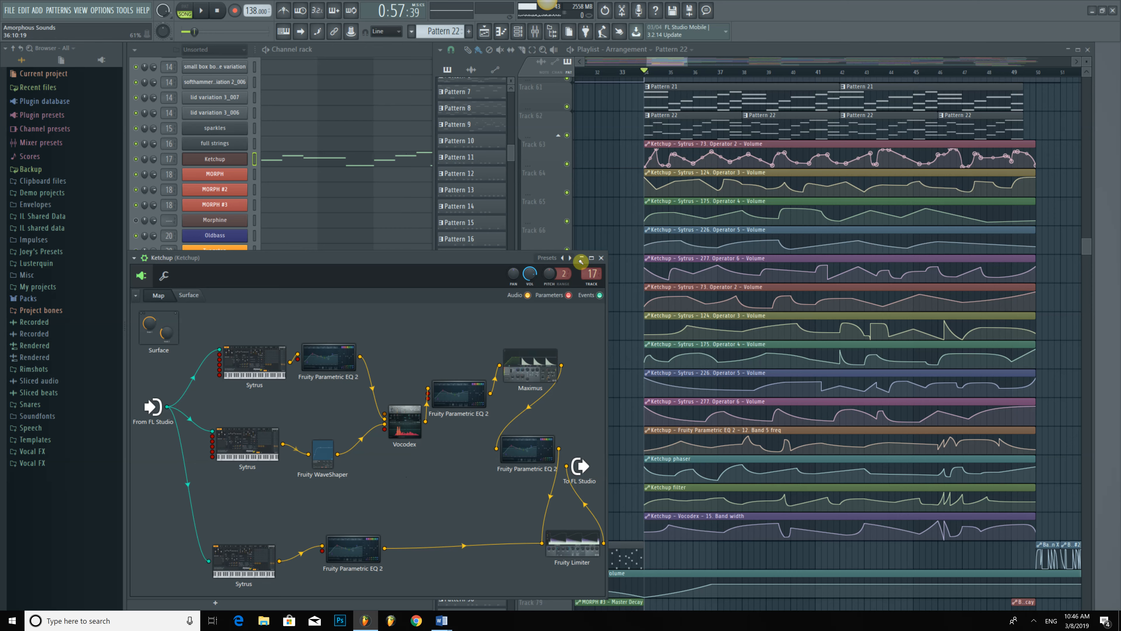
Nudge the Maximus node down in the Patcher map, inspect its mid band and the following Fruity Parametric EQ 2 curve, and close both plugins.
left_click_drag(527, 372, 522, 386)
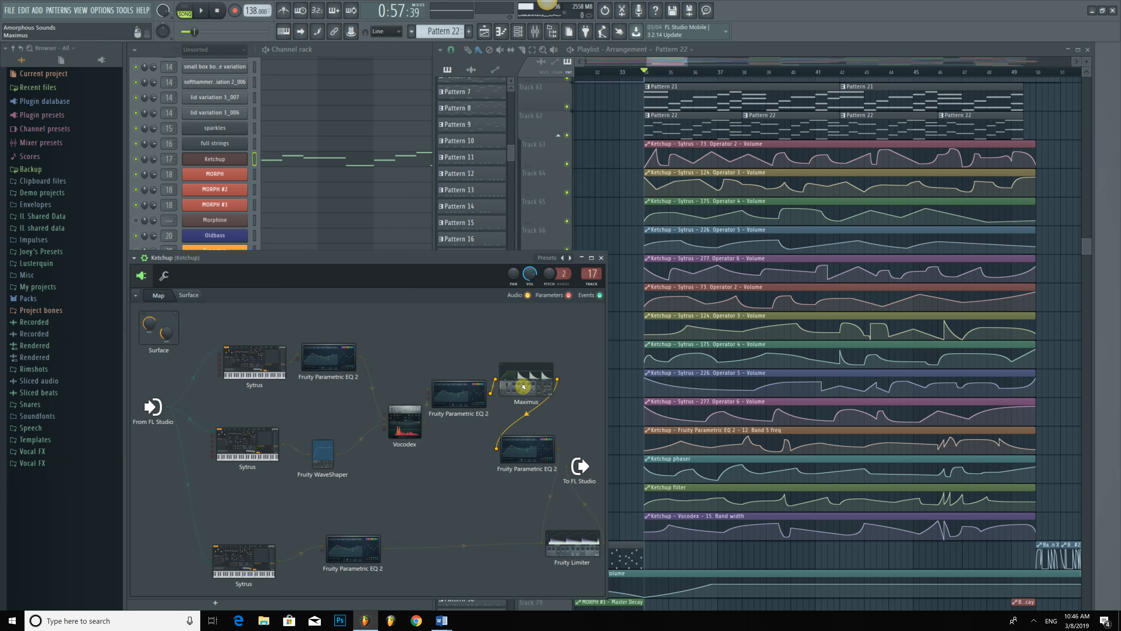
left_click(522, 386)
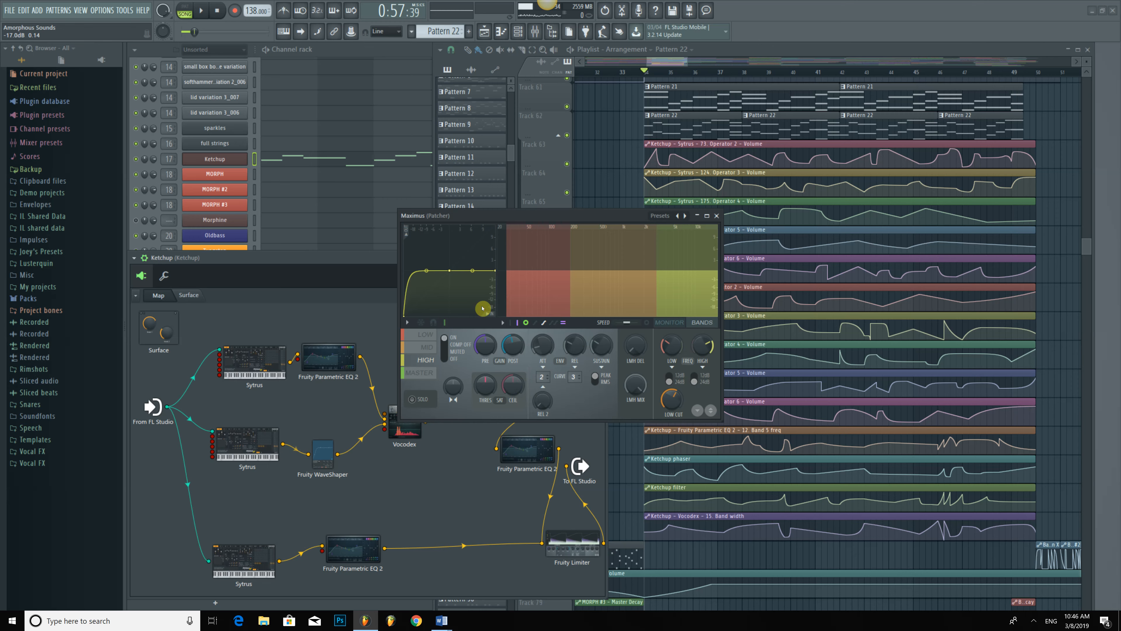
left_click(426, 347)
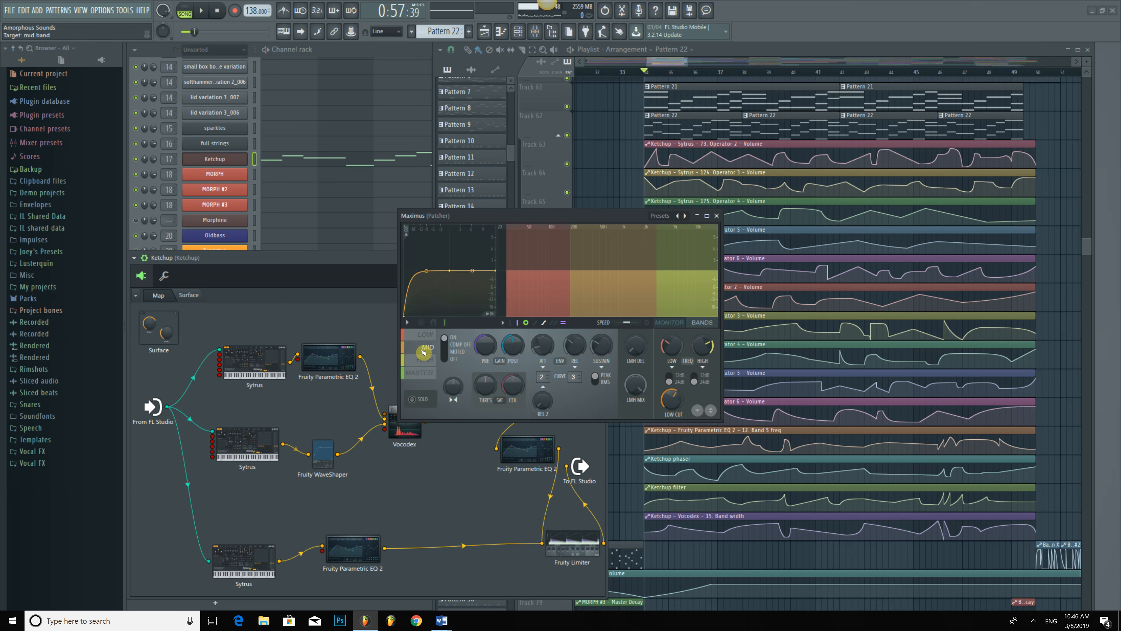
left_click(717, 216)
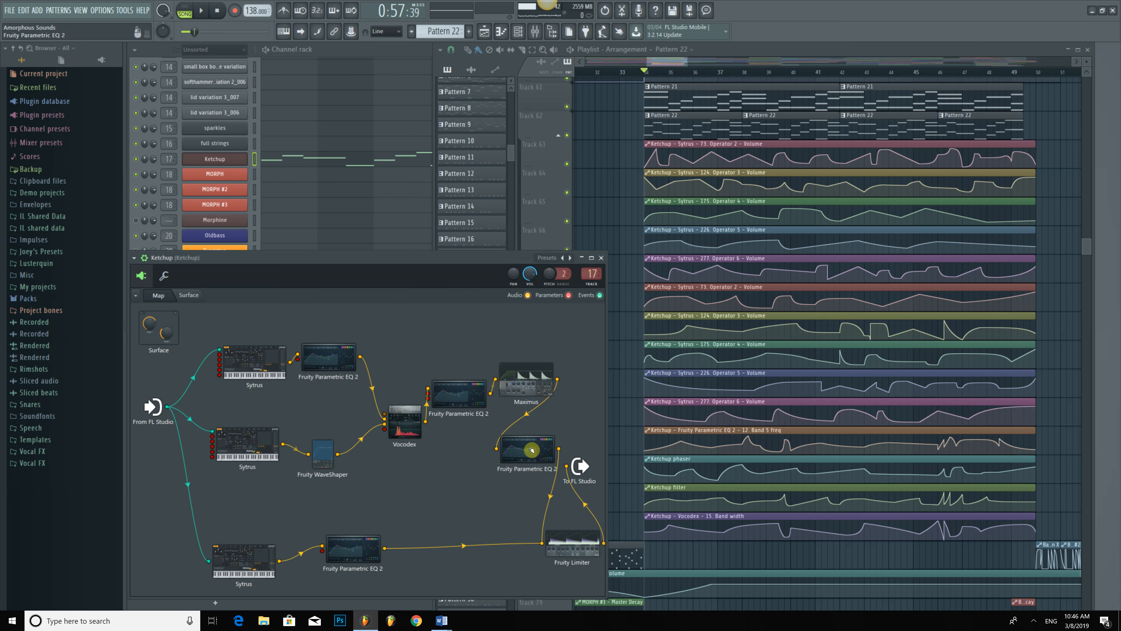
left_click(531, 450)
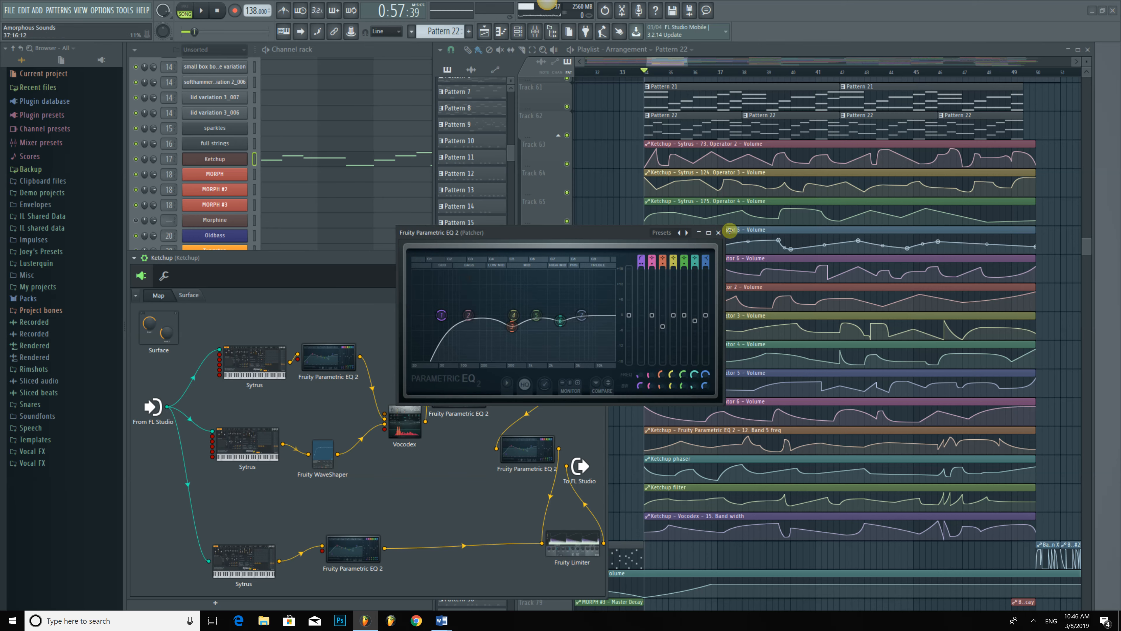
left_click(718, 233)
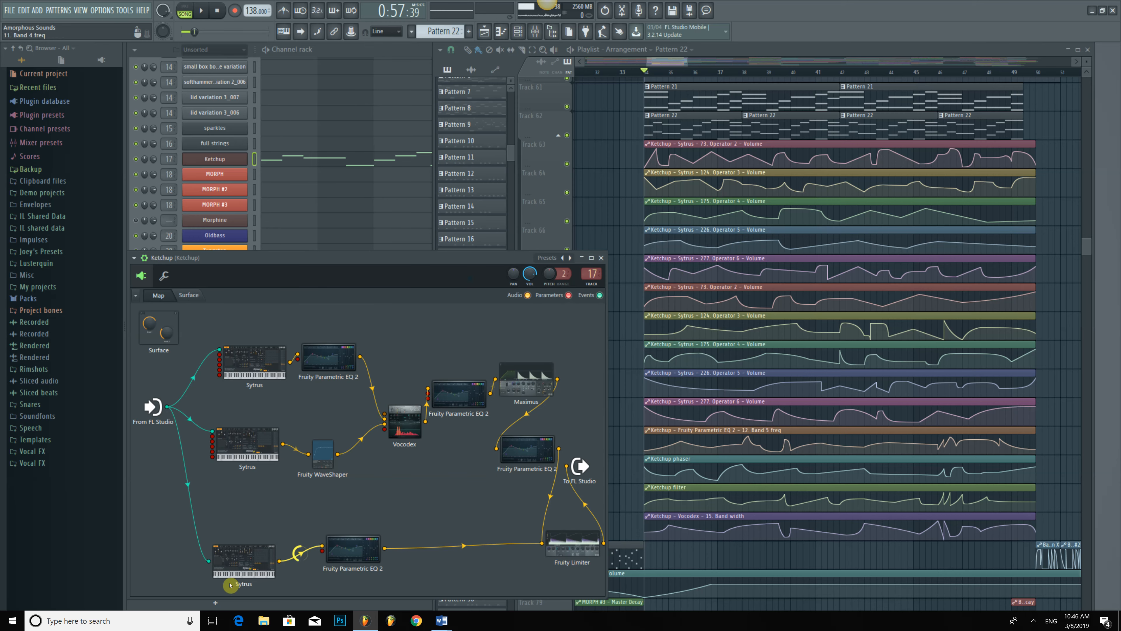
Move the lowest Sytrus and its Fruity Parametric EQ 2 up in the Patcher map, and open that Sytrus.
left_click_drag(240, 573, 253, 537)
left_click_drag(348, 556, 376, 528)
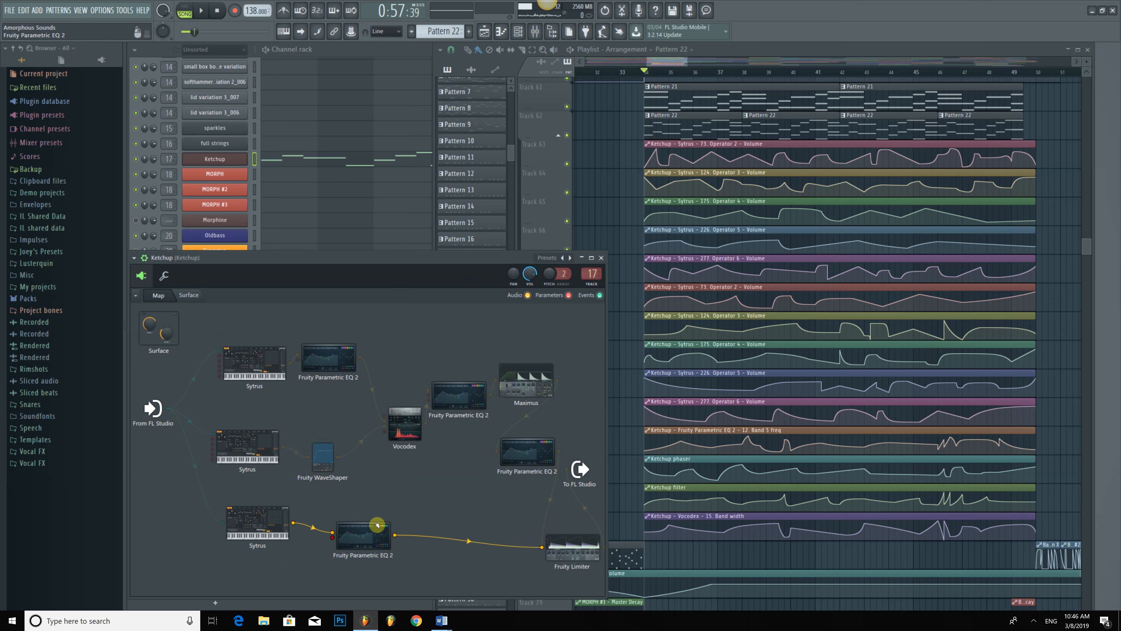
double_click(250, 526)
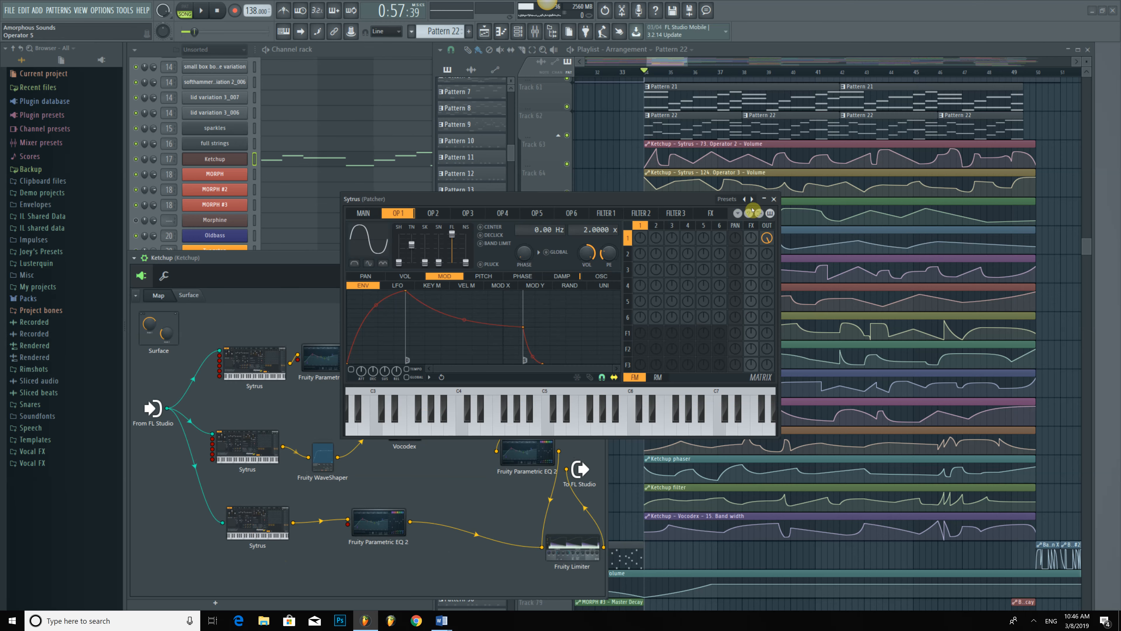
Close the Sytrus editor and inspect the curve of the Fruity Parametric EQ 2 fed by the lowest Sytrus in the Ketchup patch.
left_click(773, 199)
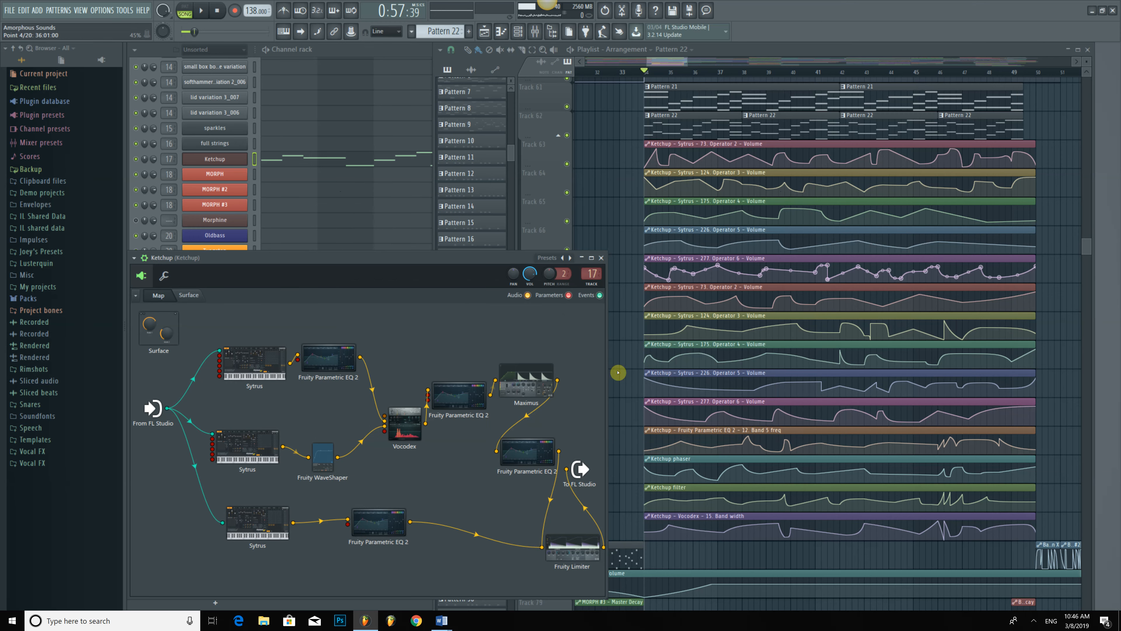
double_click(380, 531)
left_click_drag(708, 376, 710, 368)
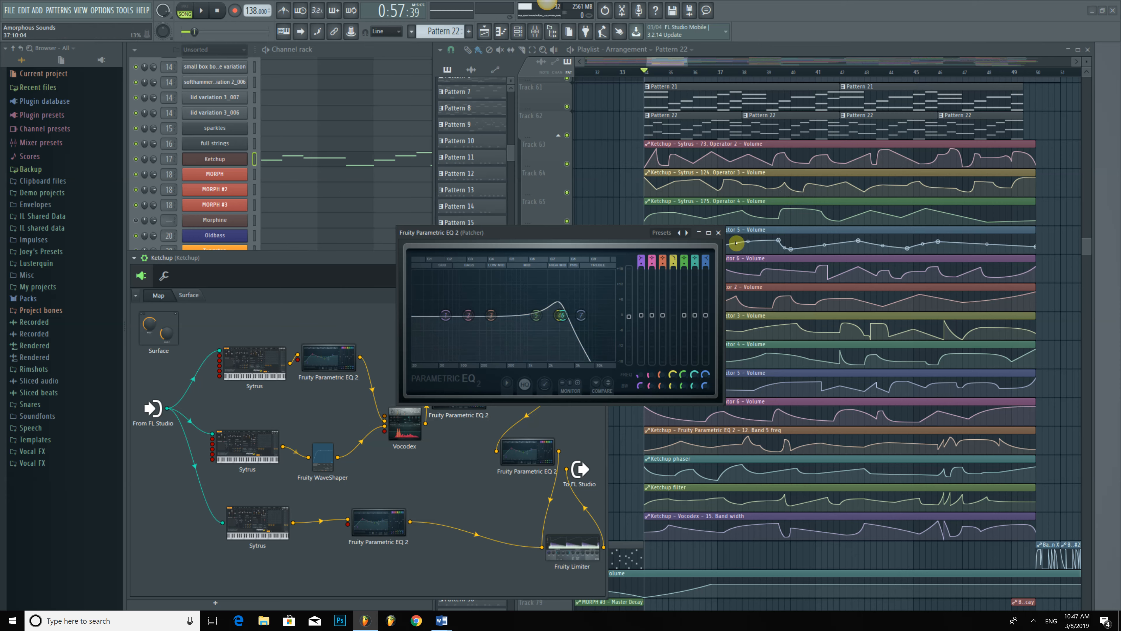
left_click(719, 233)
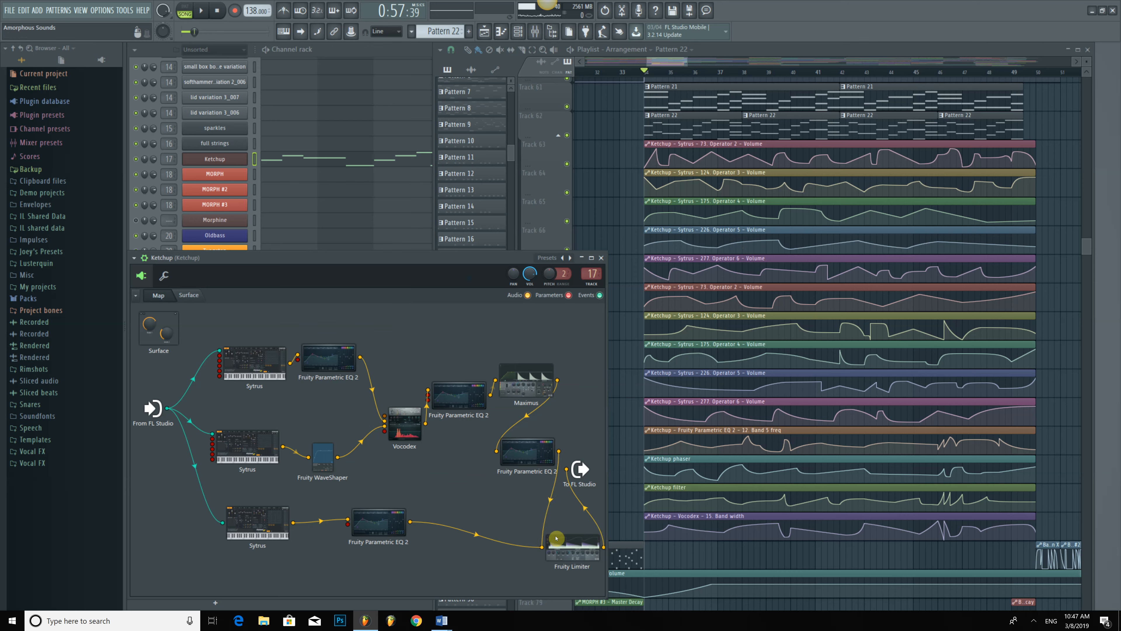
Shift the Fruity Limiter module left in the Ketchup patch, review its settings, and close the patch.
left_click_drag(556, 537, 520, 538)
left_click(520, 537)
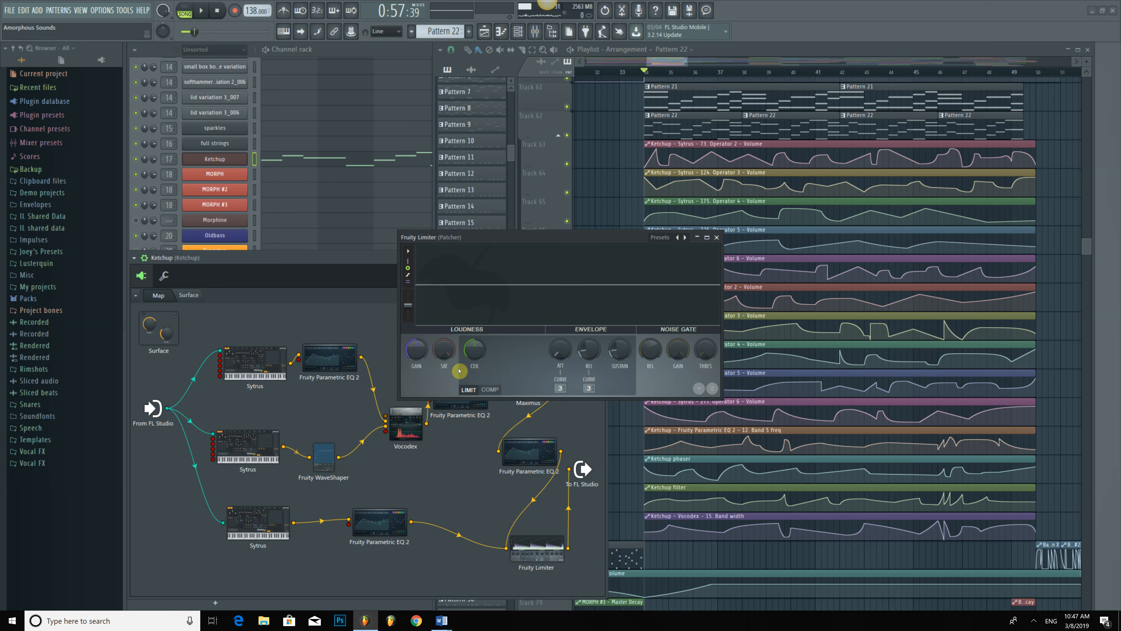
left_click(717, 237)
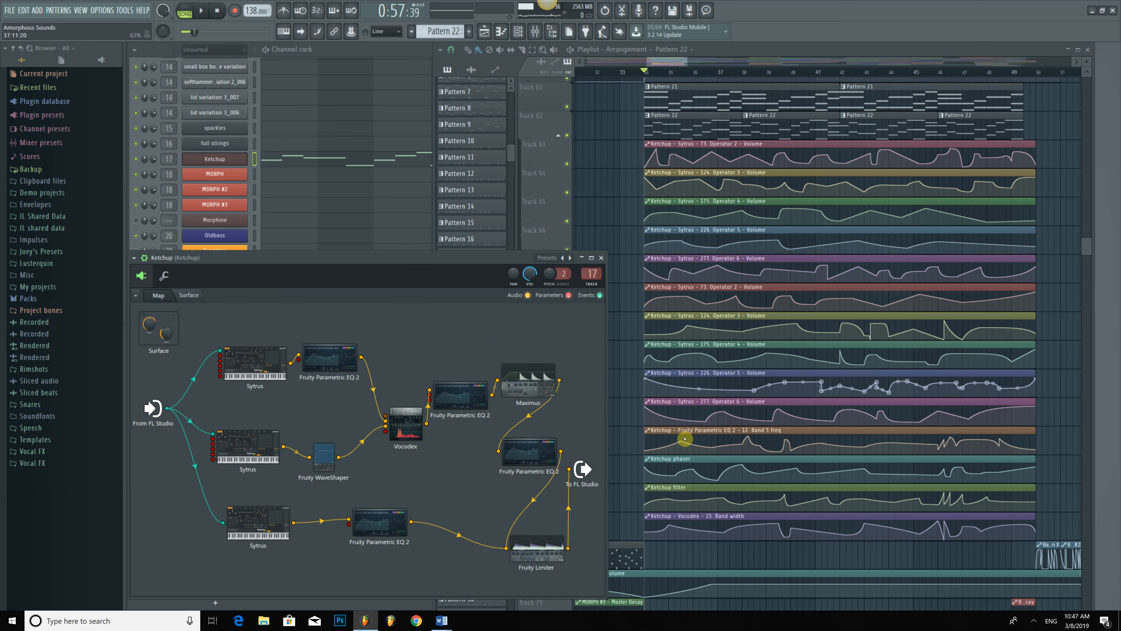
key("Escape")
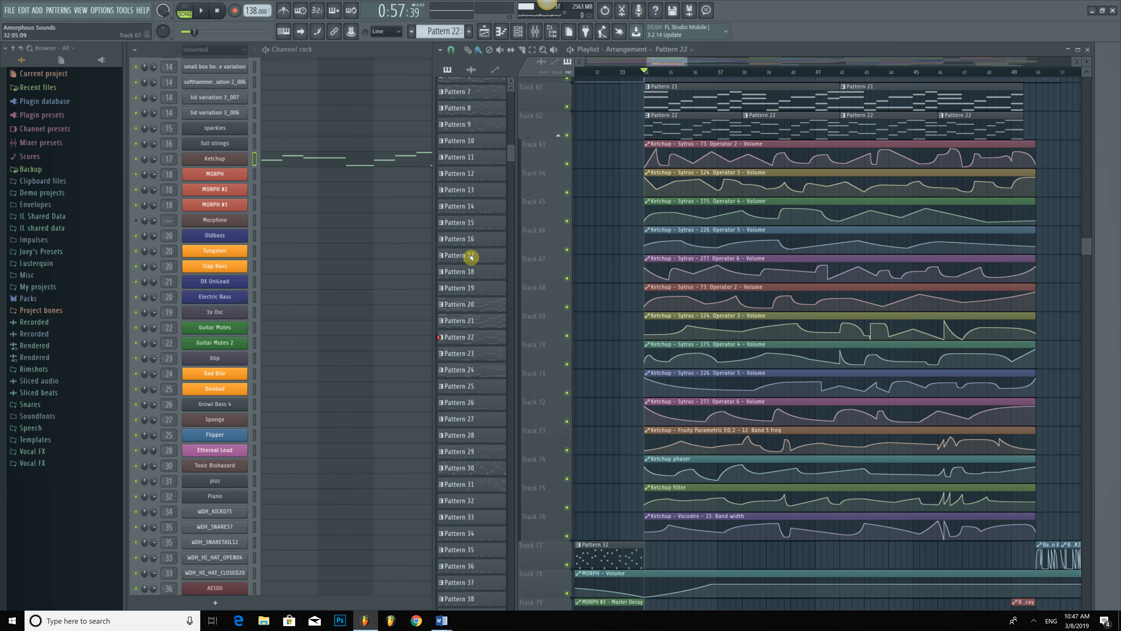
Highlight the Ketchup automation clips on tracks 63 to 76, then clear the selection and show the Unsorted channel group.
left_click(256, 160)
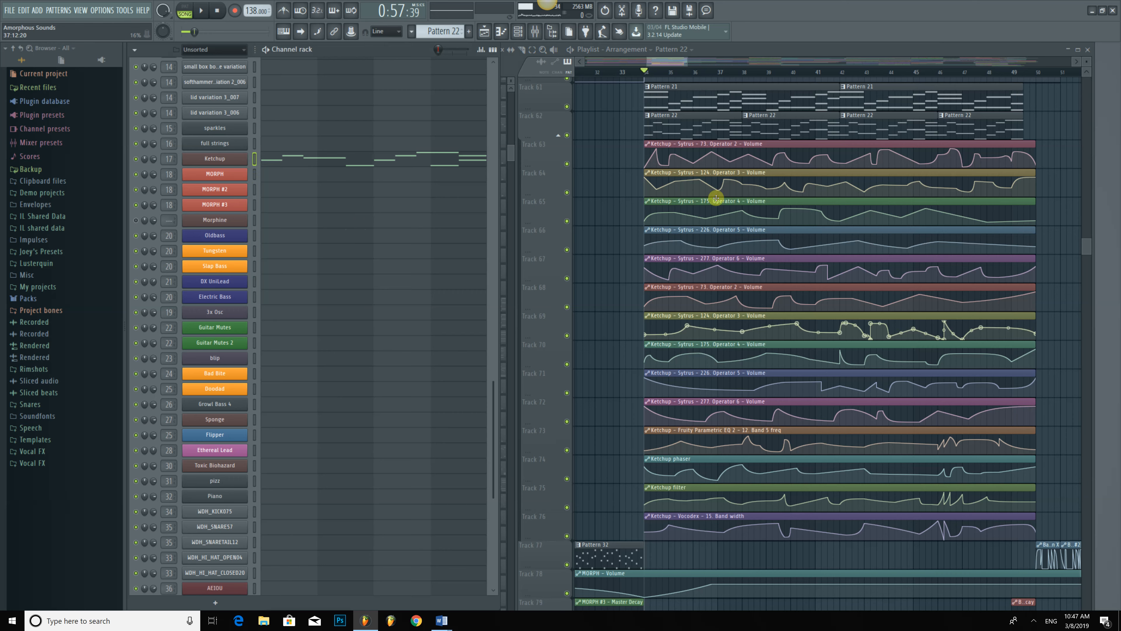
left_click_drag(736, 516, 760, 162)
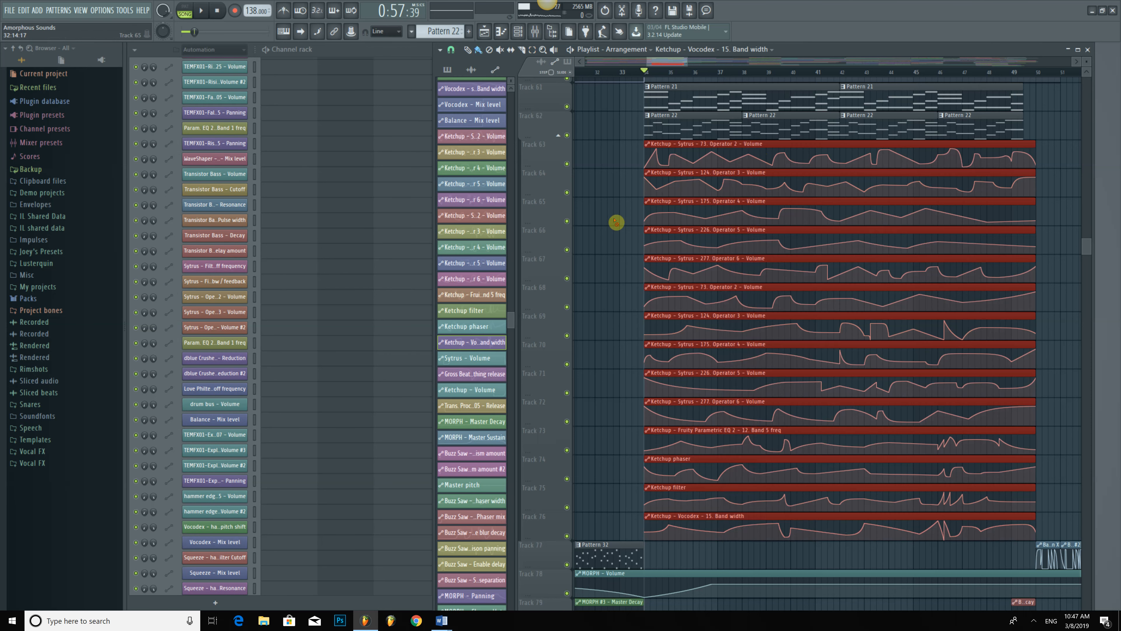
left_click(215, 50)
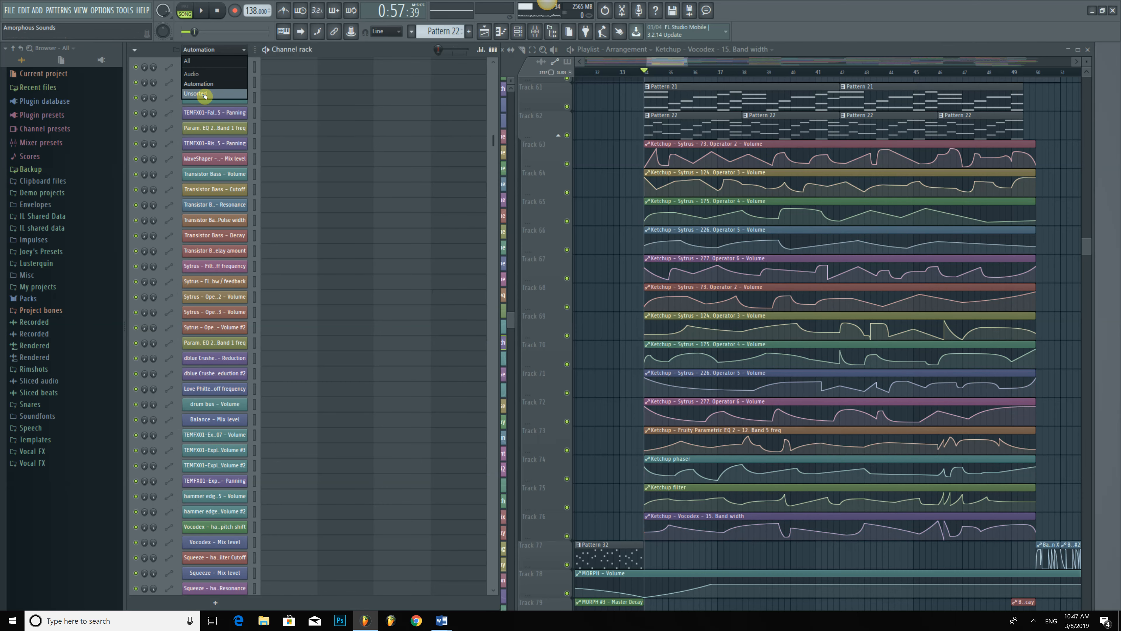
left_click(205, 96)
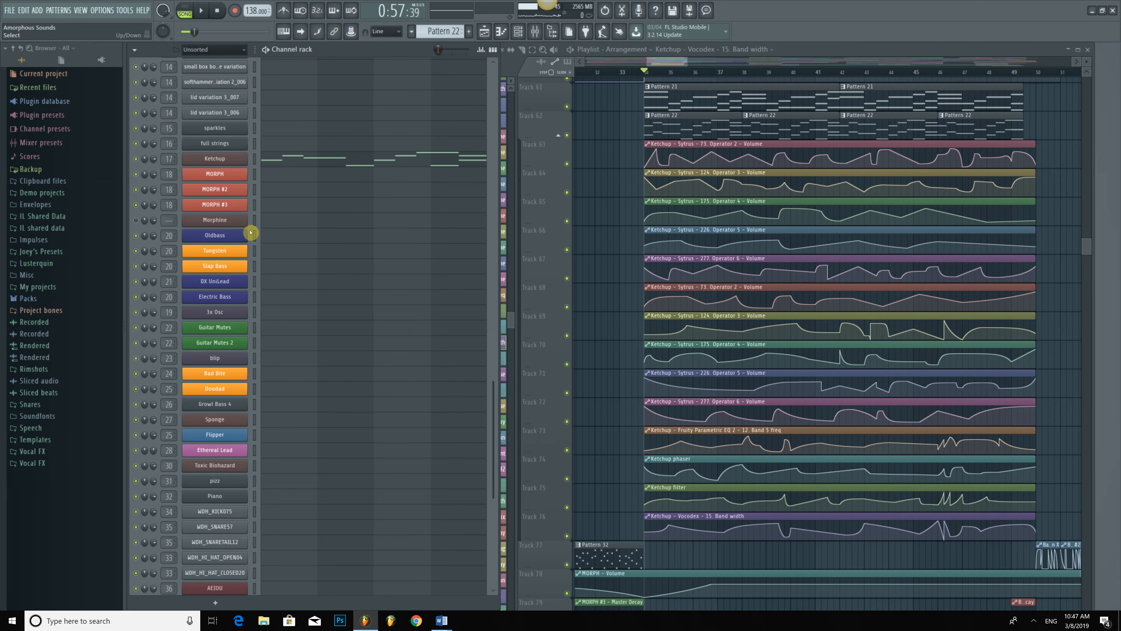
right_click(618, 346)
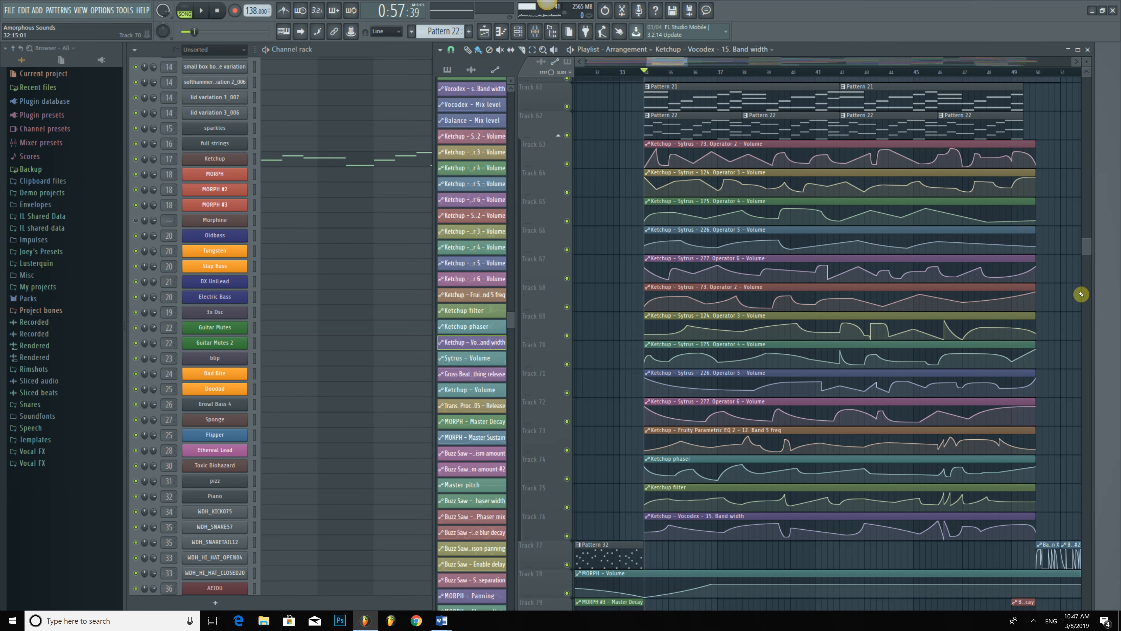
Start song playback from about bar 34 with the mixer shown on the Ketchup track, then close the mixer.
left_click_drag(1087, 246, 1088, 202)
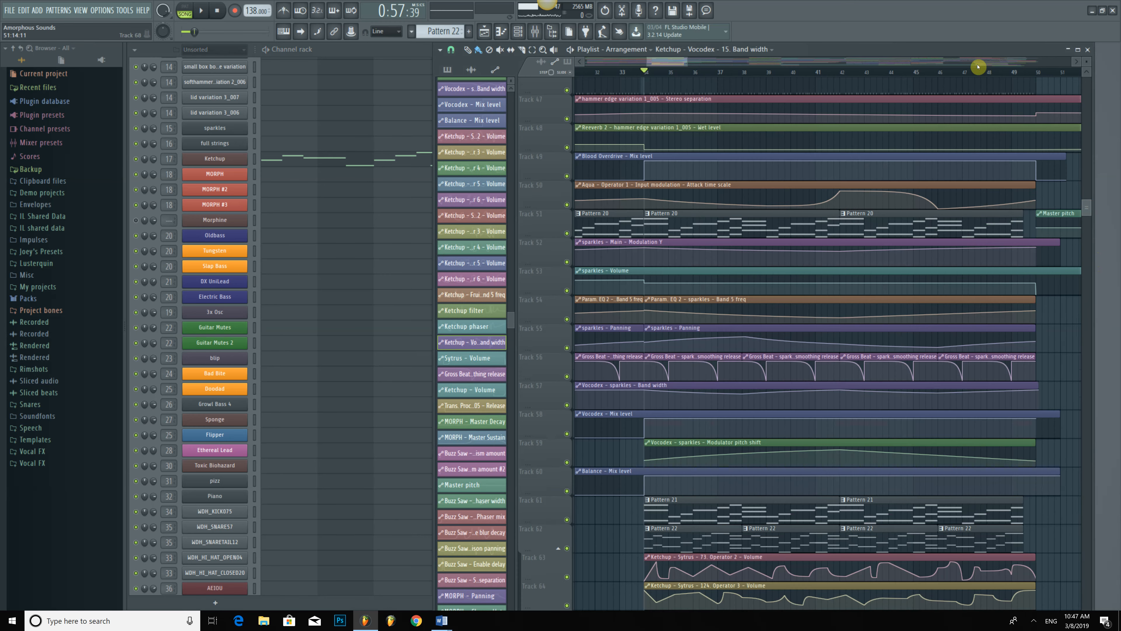
scroll(982, 63, "down", 10)
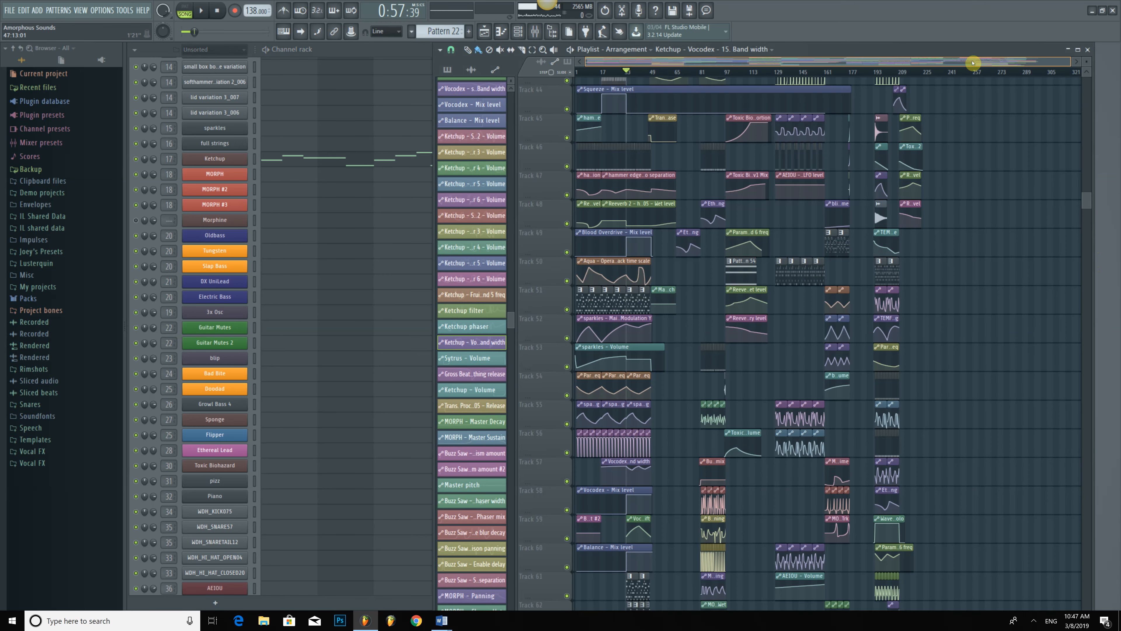
scroll(982, 62, "up", 7)
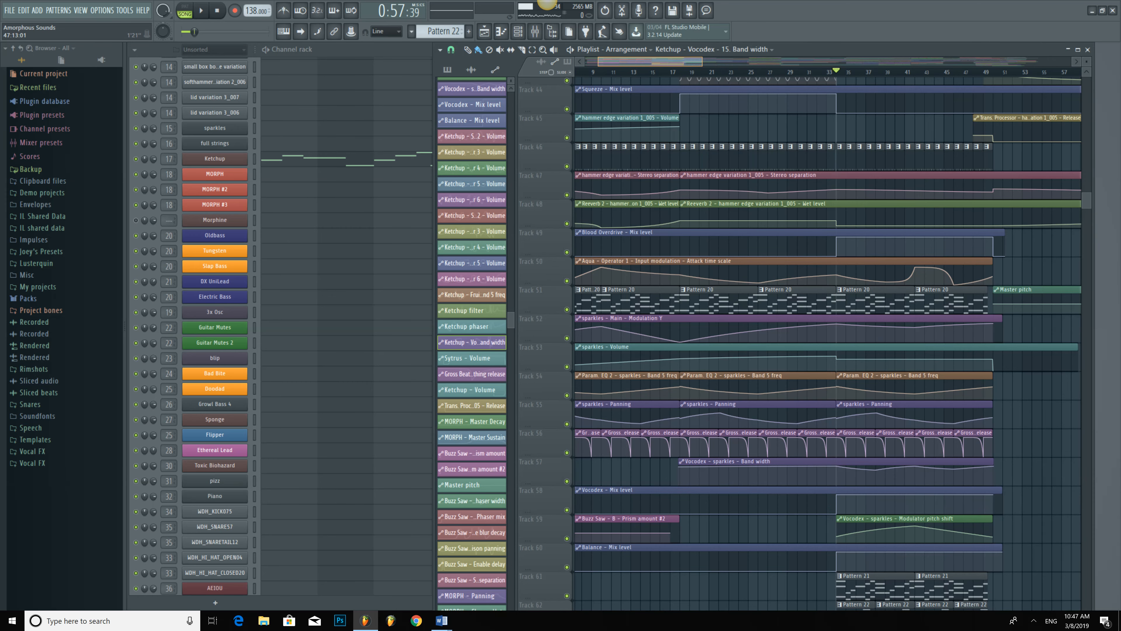
scroll(965, 79, "up", 3)
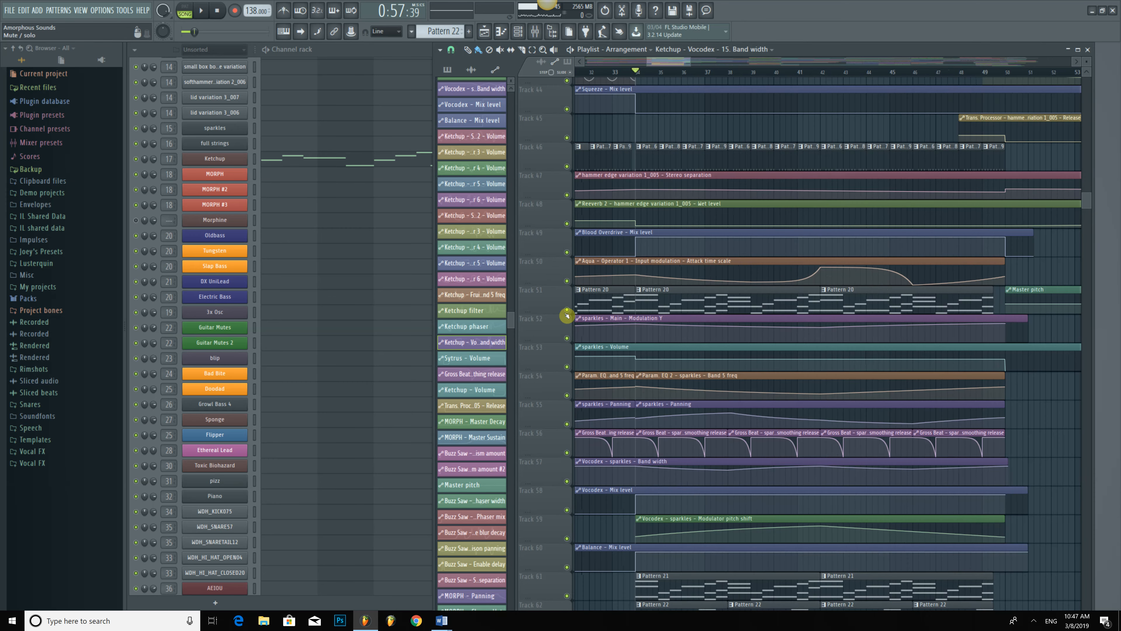
key("F9")
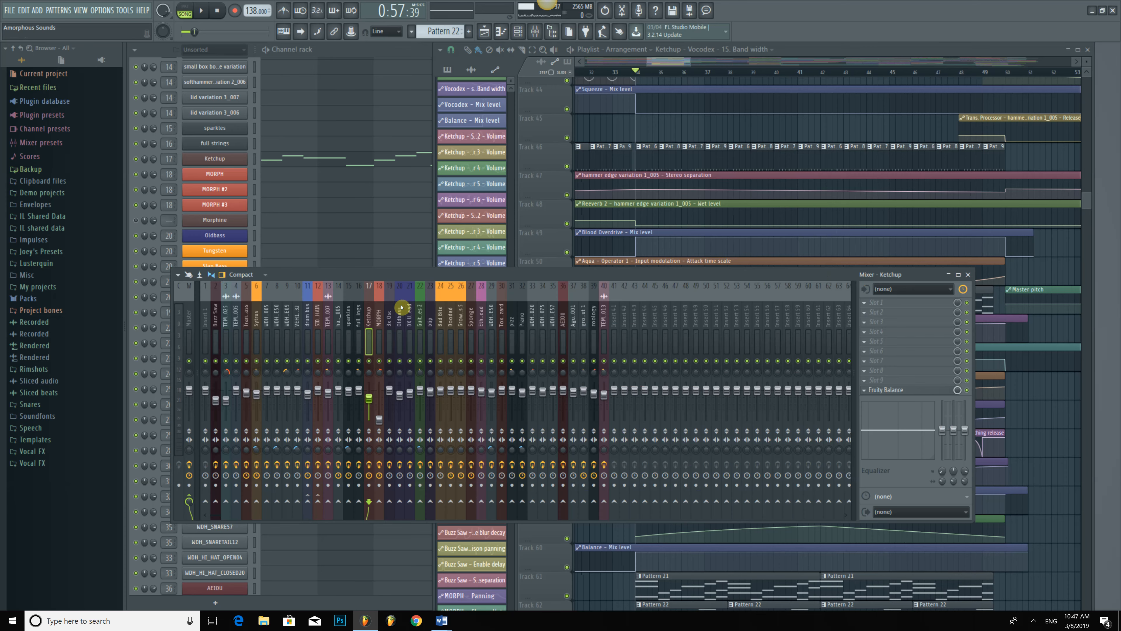
right_click(375, 362)
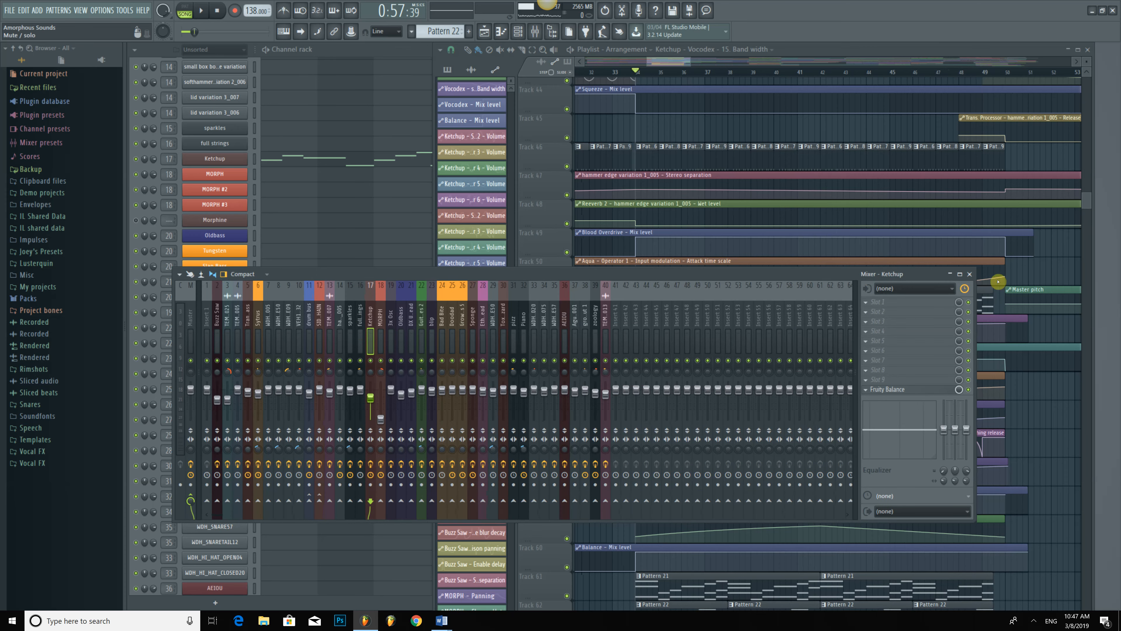
key("space")
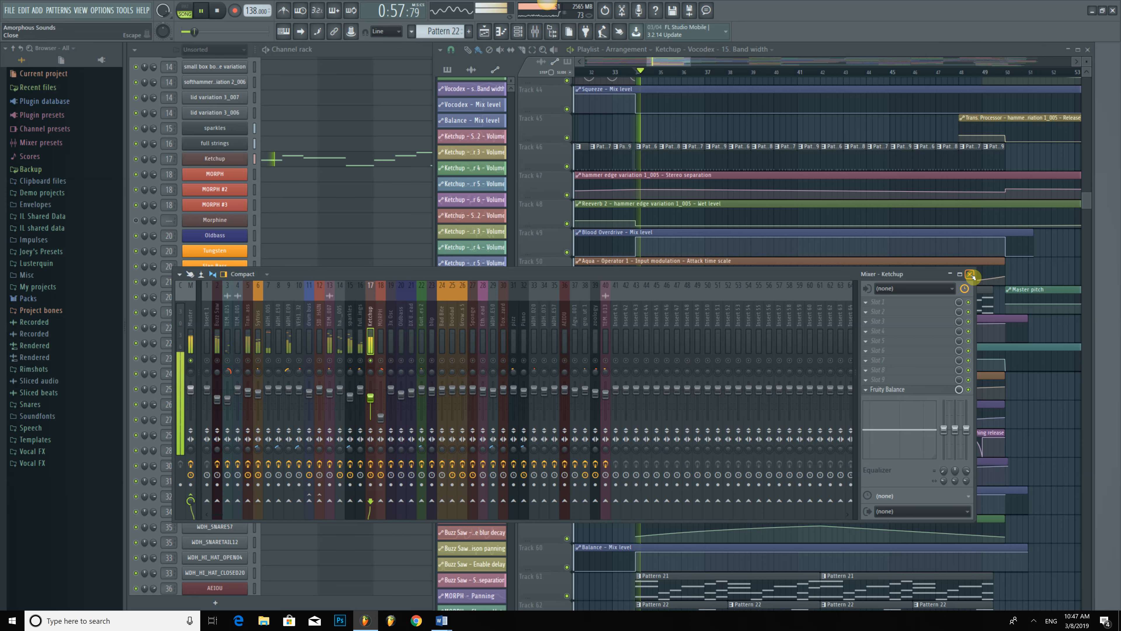
left_click(971, 275)
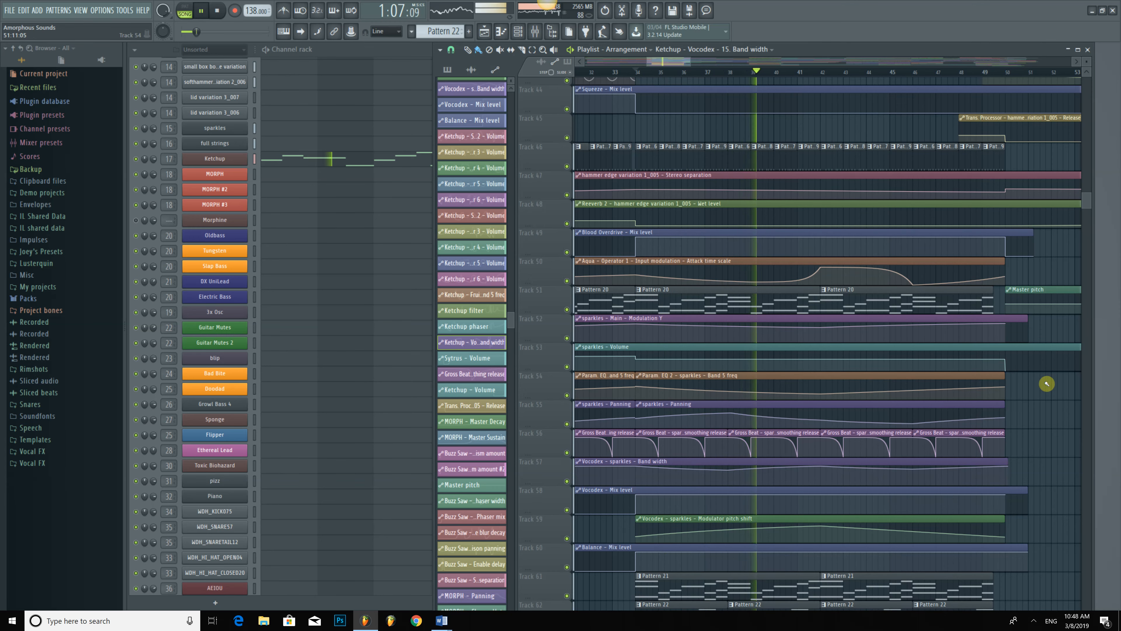
Follow the Ketchup automation clips in the playlist during playback, then stop the song.
scroll(1091, 259, "down", 5)
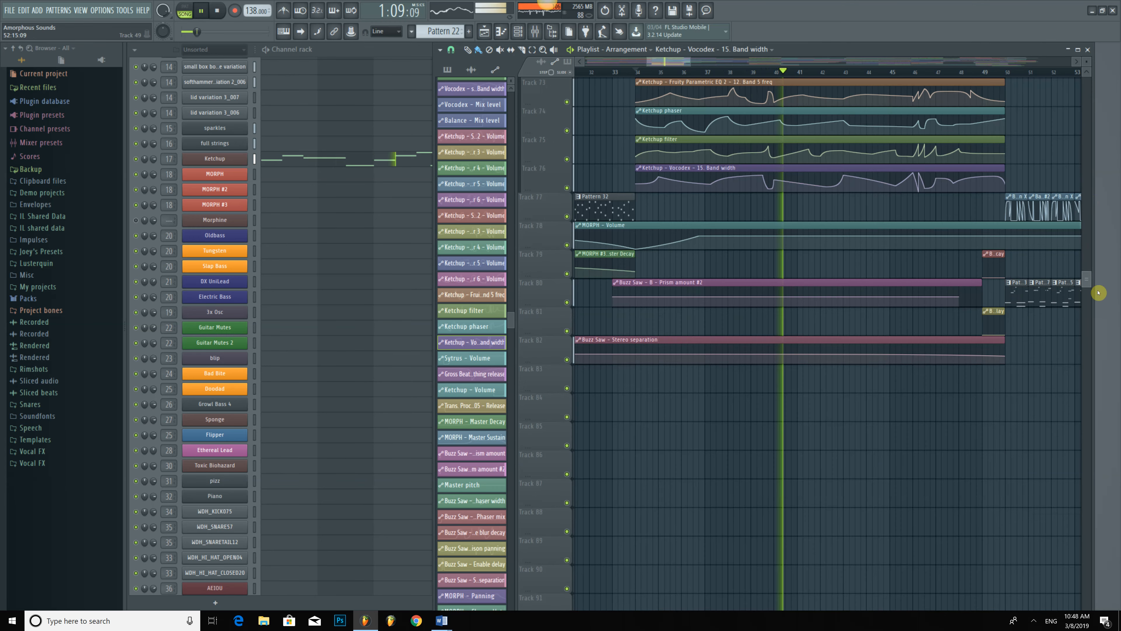
scroll(1093, 245, "down", 4)
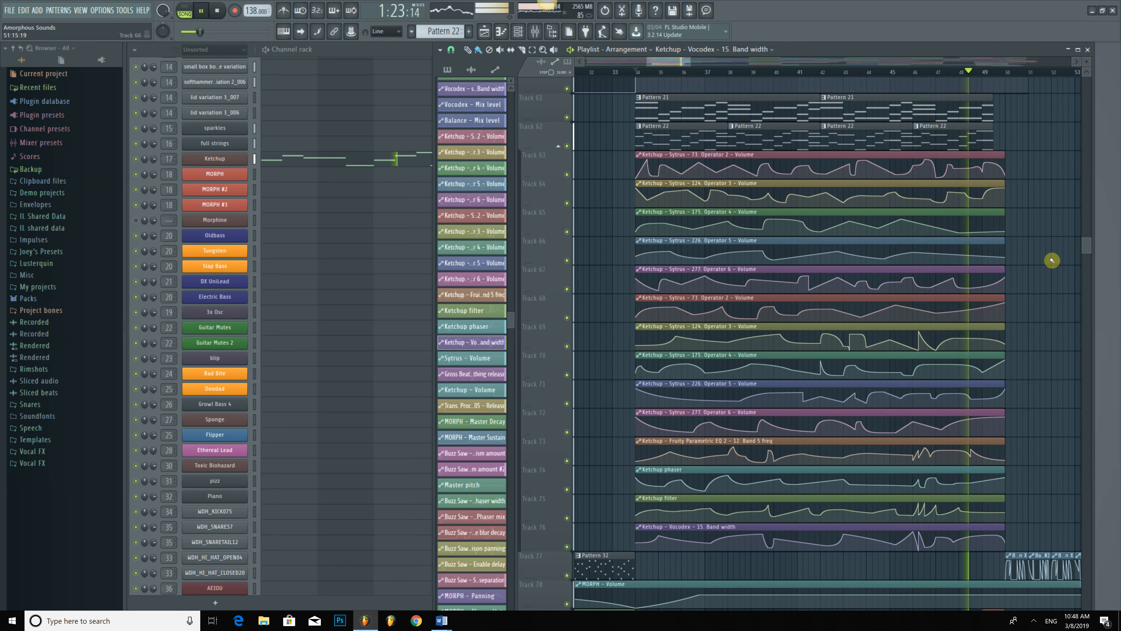
key("space")
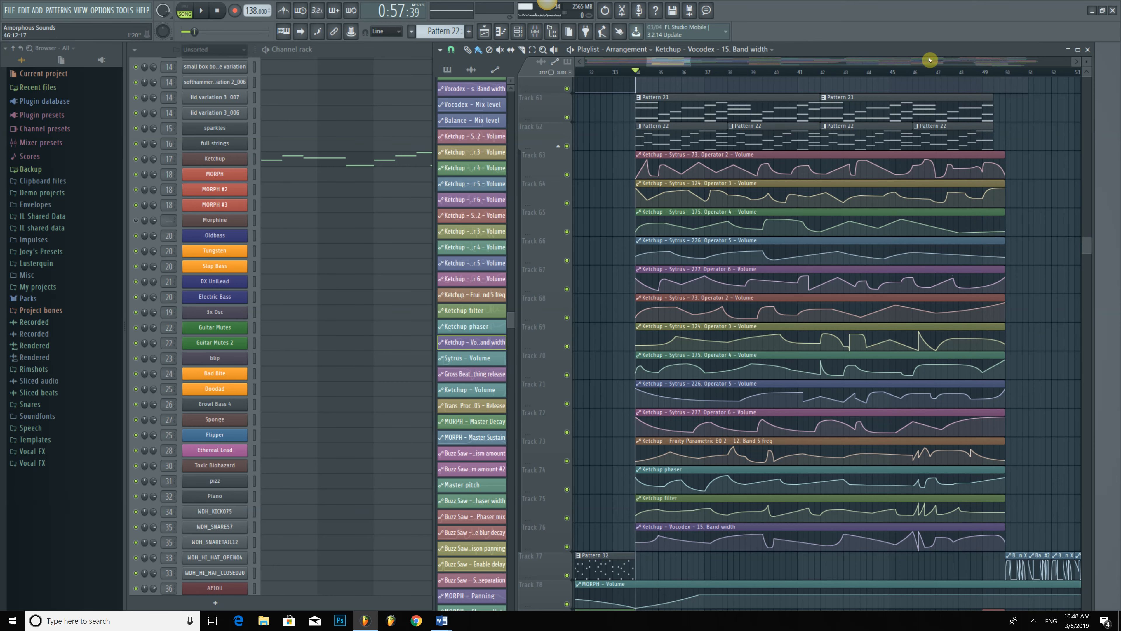
Survey the arrangement at the sections around bars 193, 81 and 11.
left_click_drag(922, 65, 920, 66)
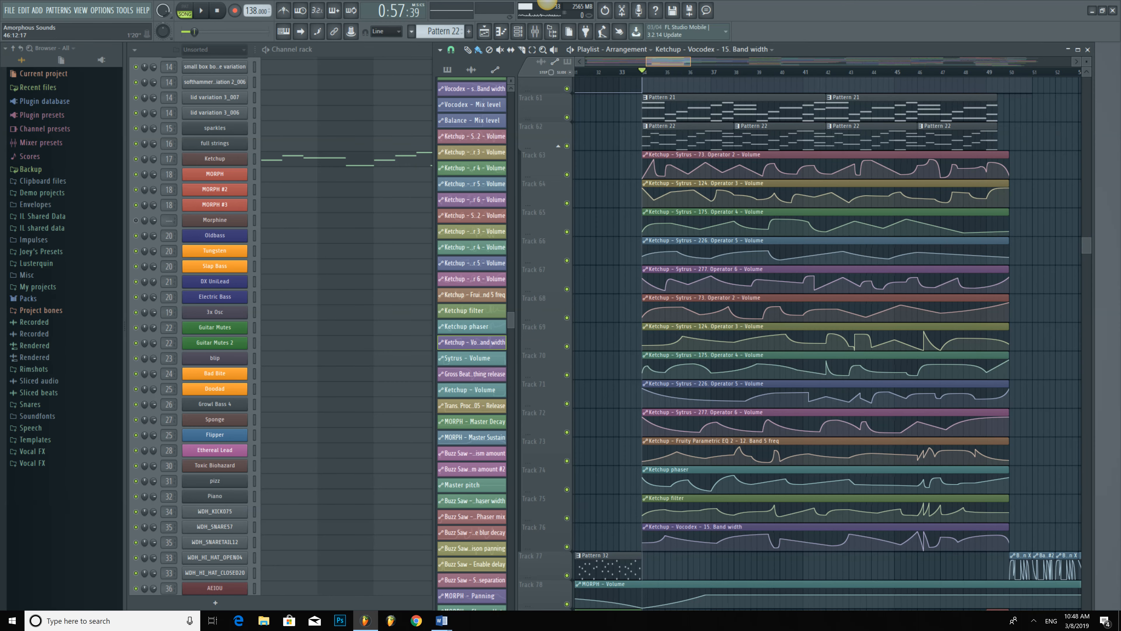
left_click_drag(668, 62, 985, 62)
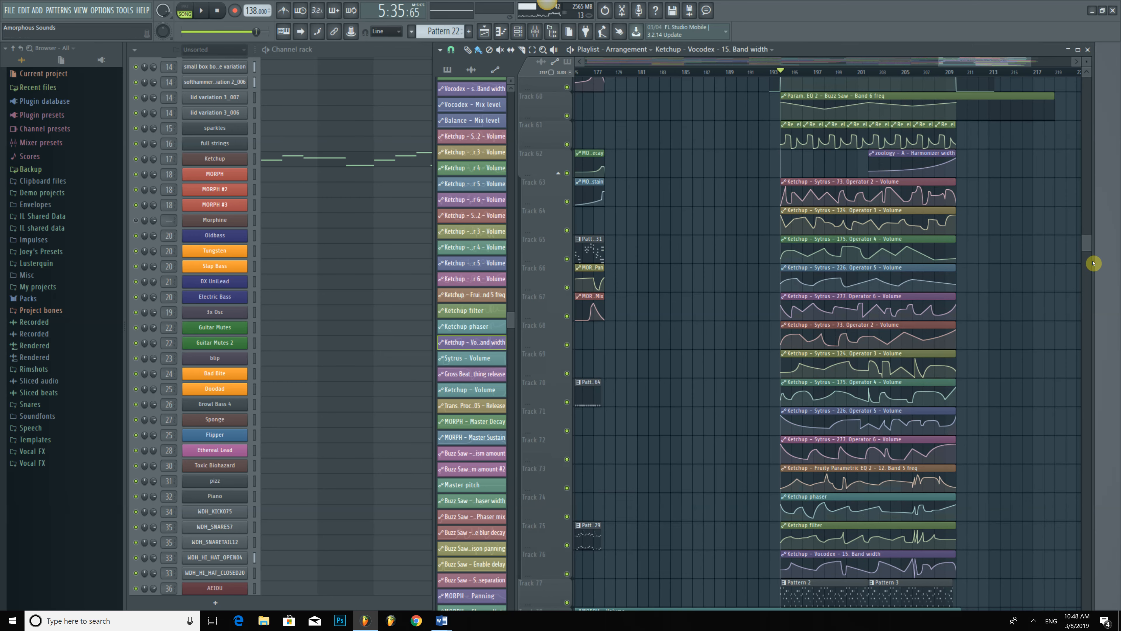
left_click_drag(1104, 283, 1089, 208)
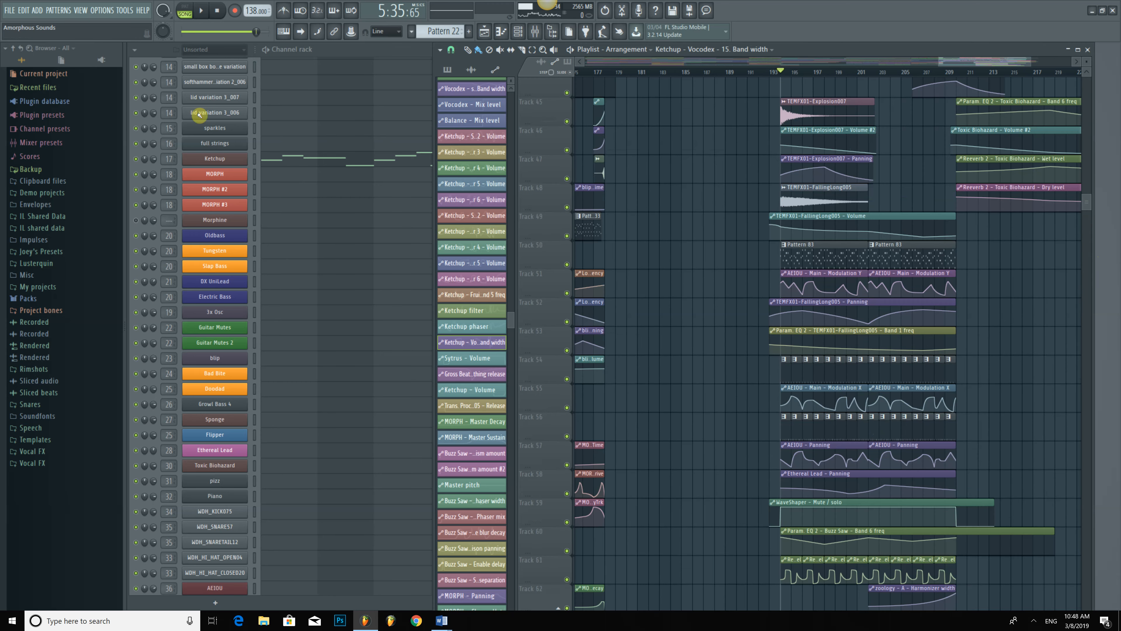
left_click_drag(746, 64, 746, 63)
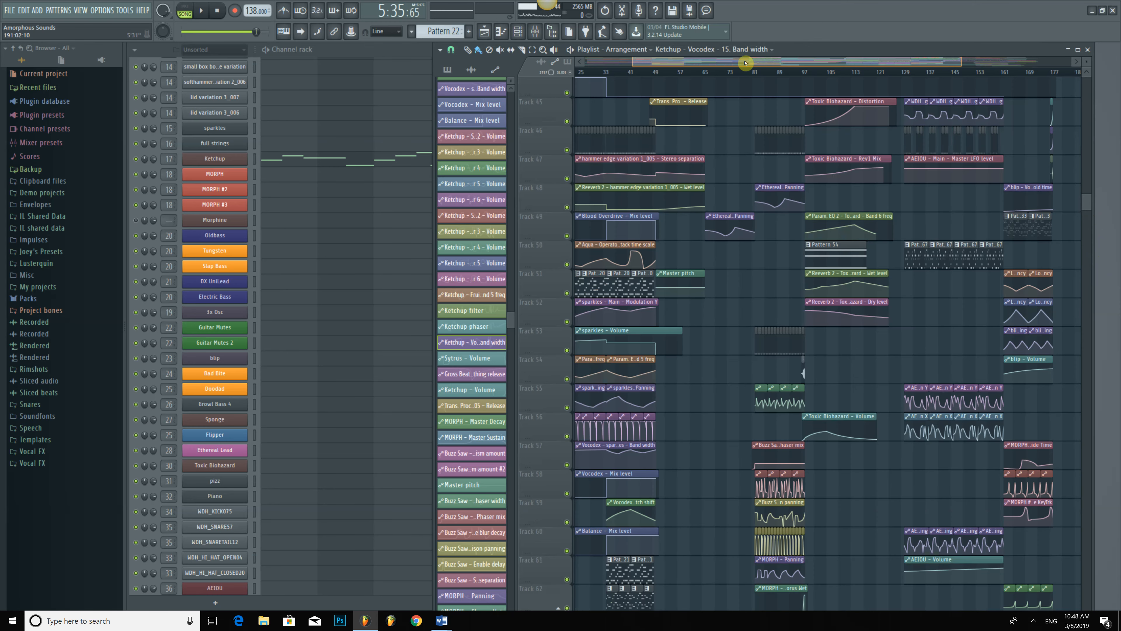
left_click(760, 75)
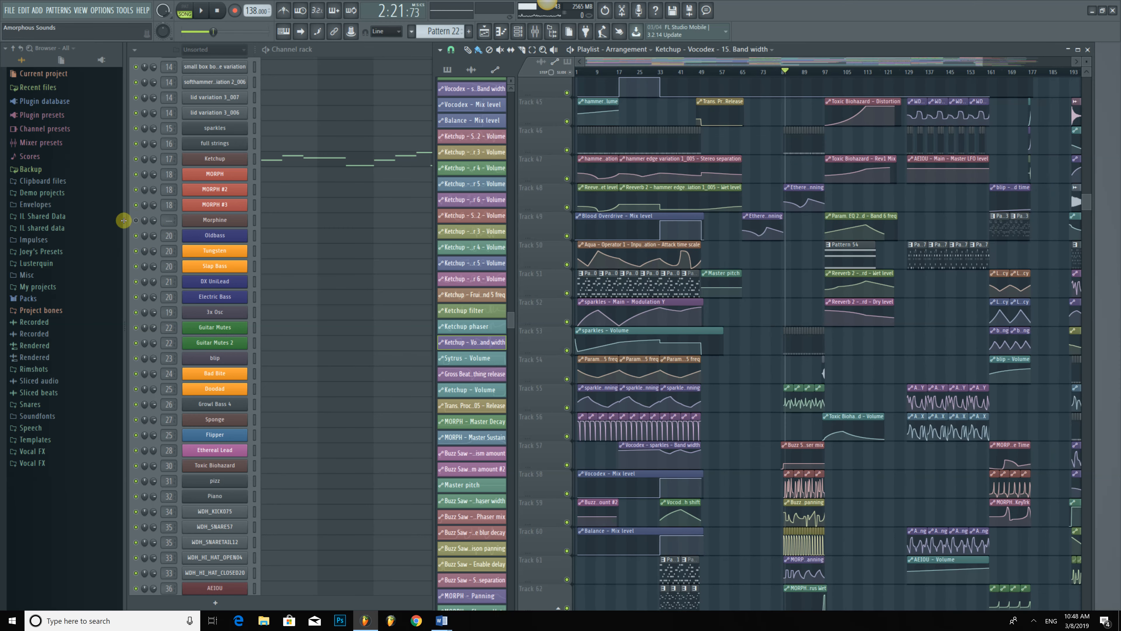
left_click(604, 73)
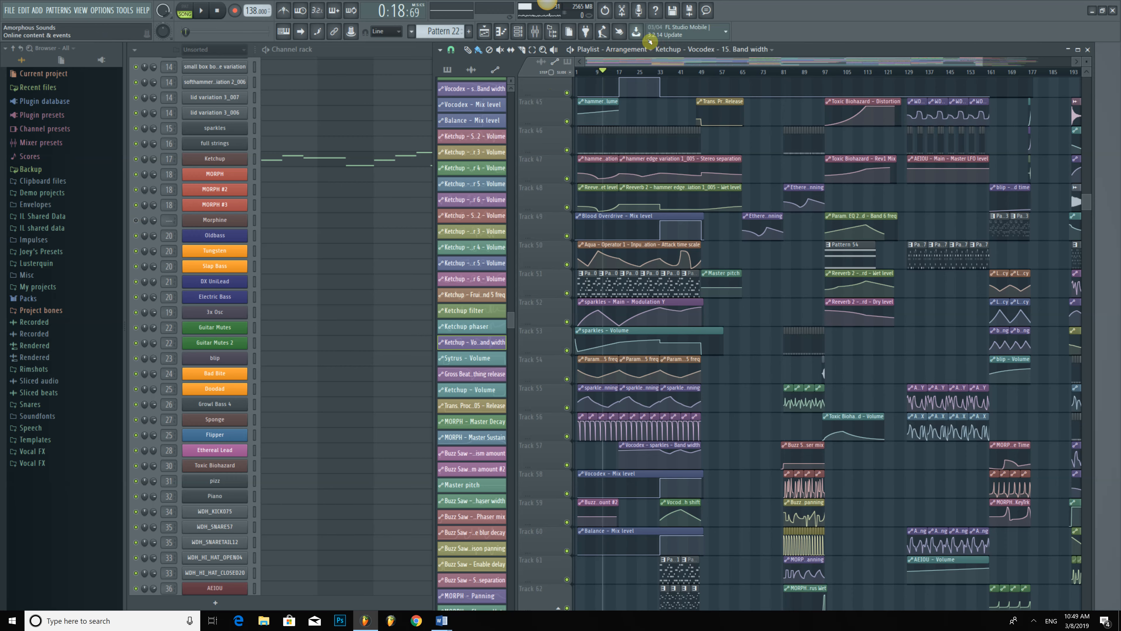
Examine the MORPH channel's Morphine synth settings, then select the MORPH #2 channel.
left_click(222, 180)
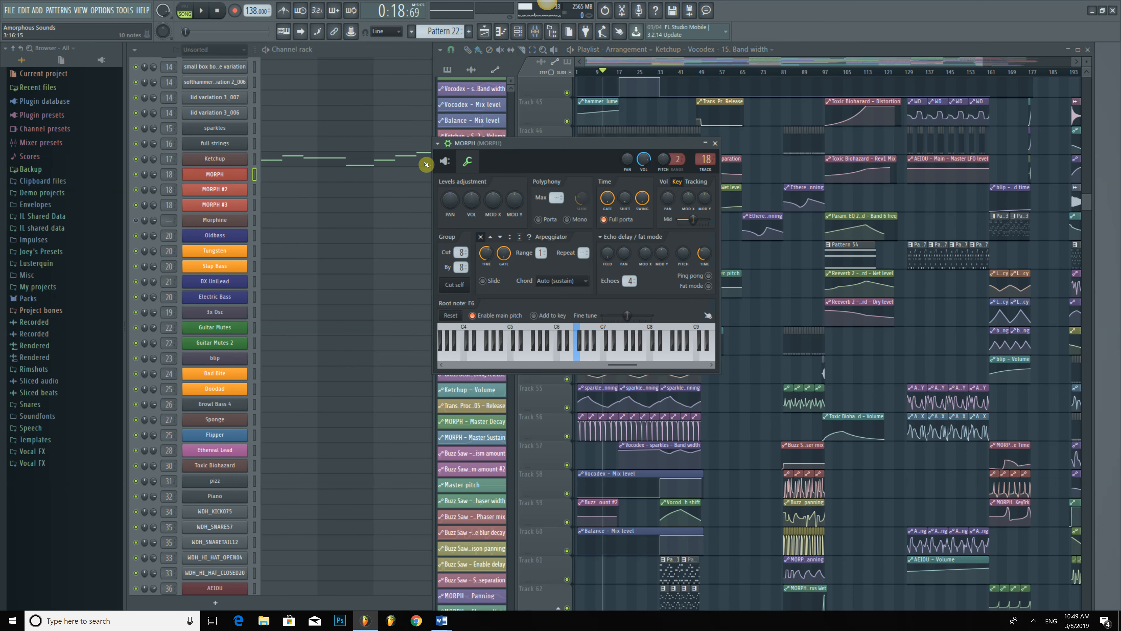
left_click(425, 155)
left_click(1114, 48)
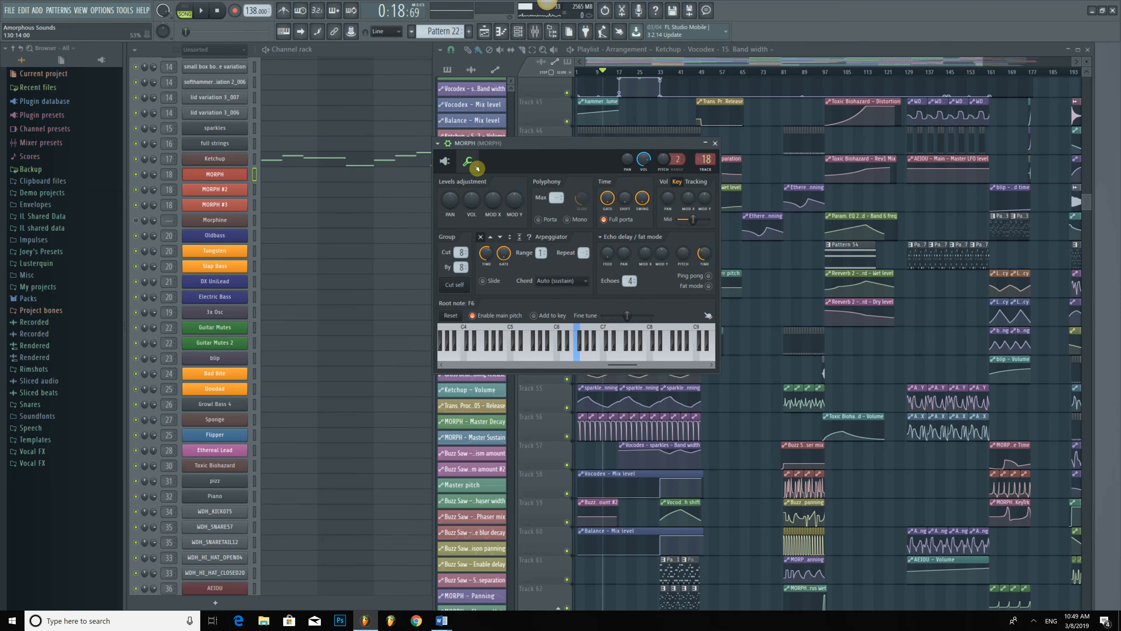
left_click(444, 161)
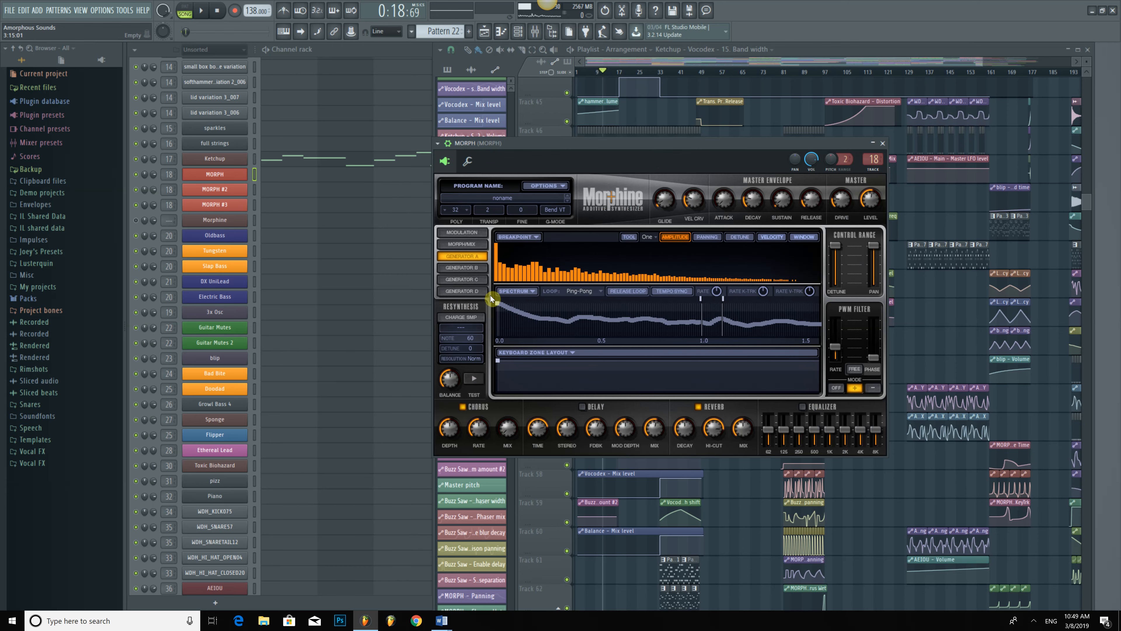
left_click(230, 190)
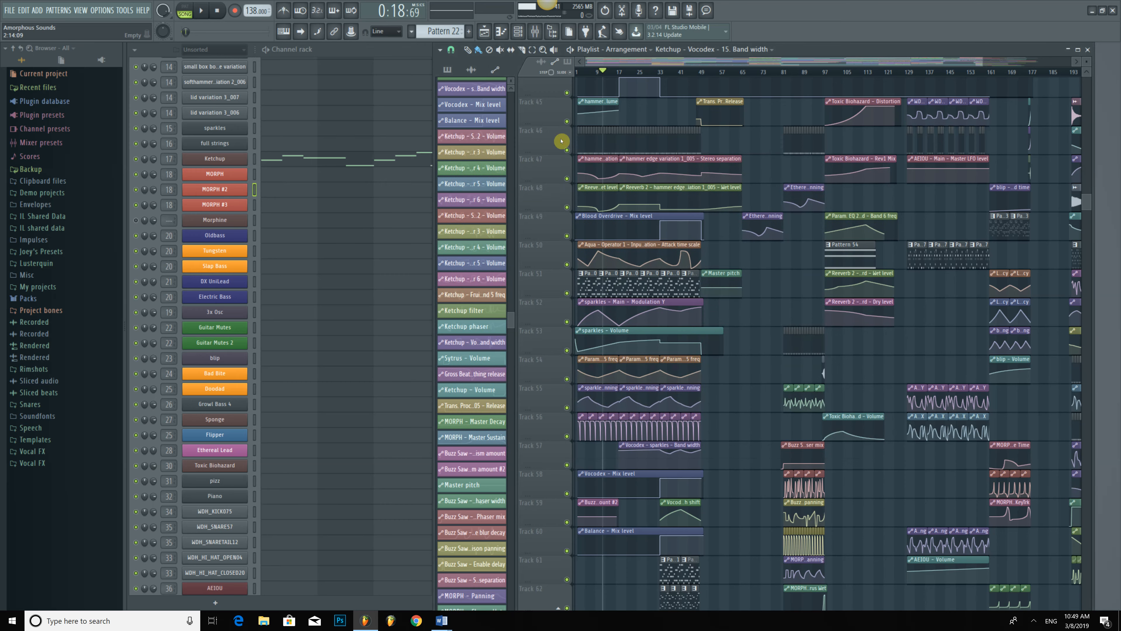
Move the song position to about bar 34, then play the section around bar 30.
mouse_move(629, 63)
left_mouse_down()
mouse_move(629, 54)
mouse_move(627, 78)
left_mouse_up()
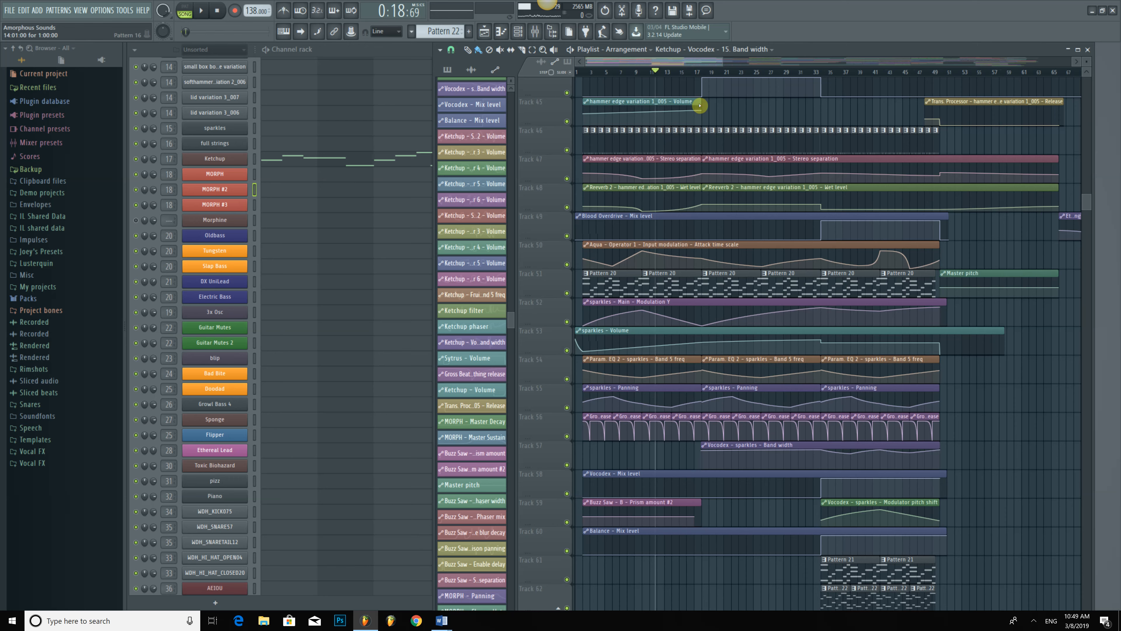
left_click(799, 72)
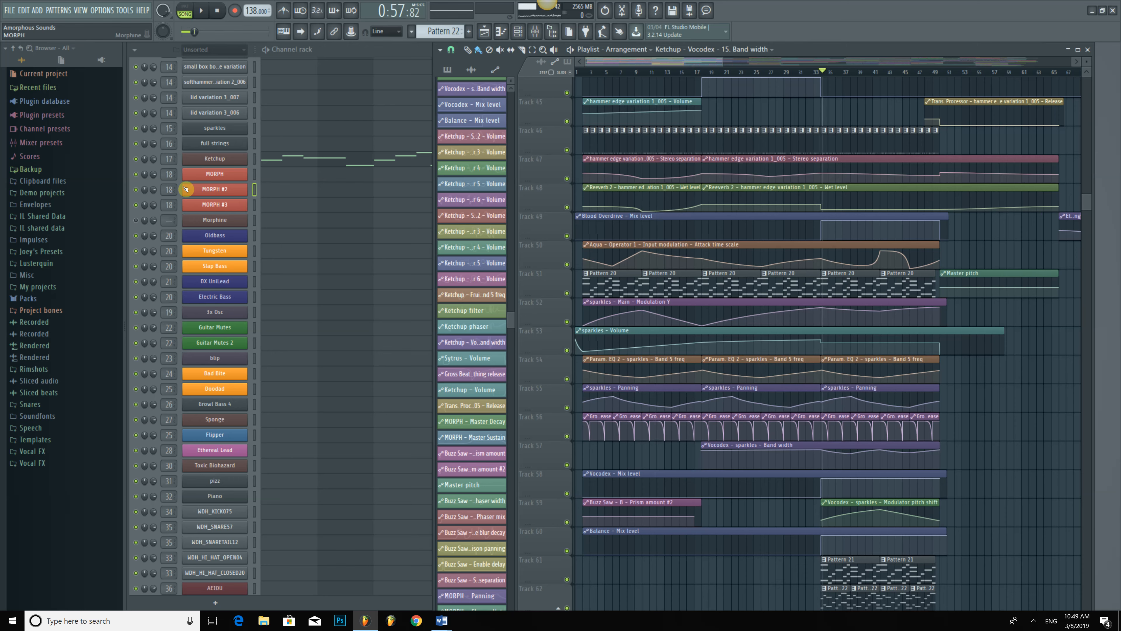
left_click(535, 31)
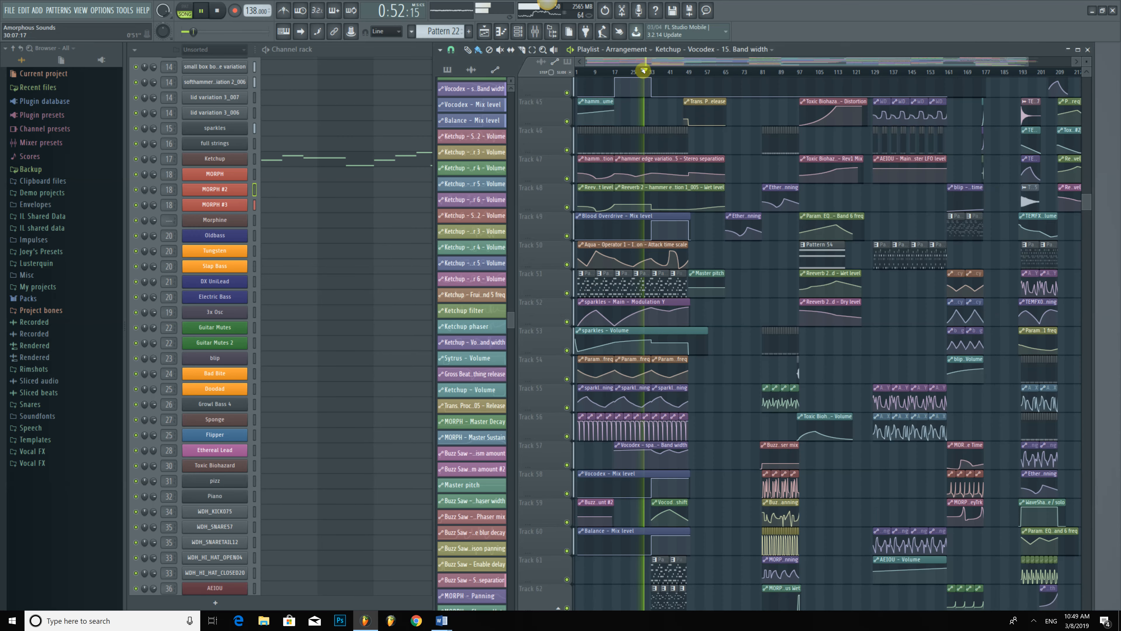
Audition the song at successive points between about bar 9 and bar 206, then stop playback.
left_click(618, 73)
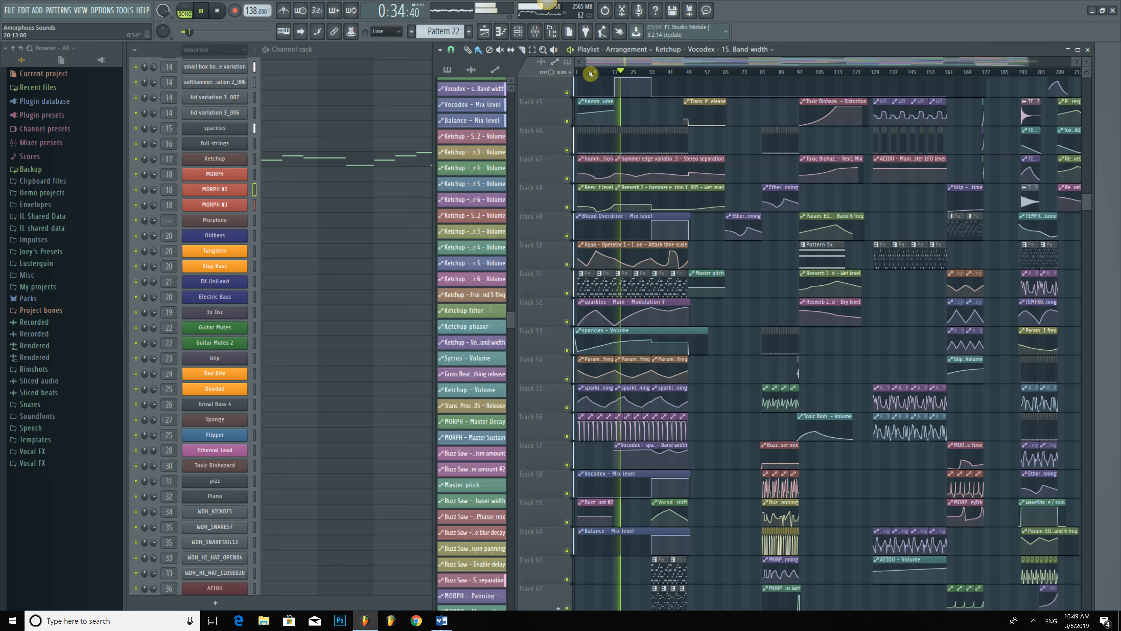
left_click(592, 73)
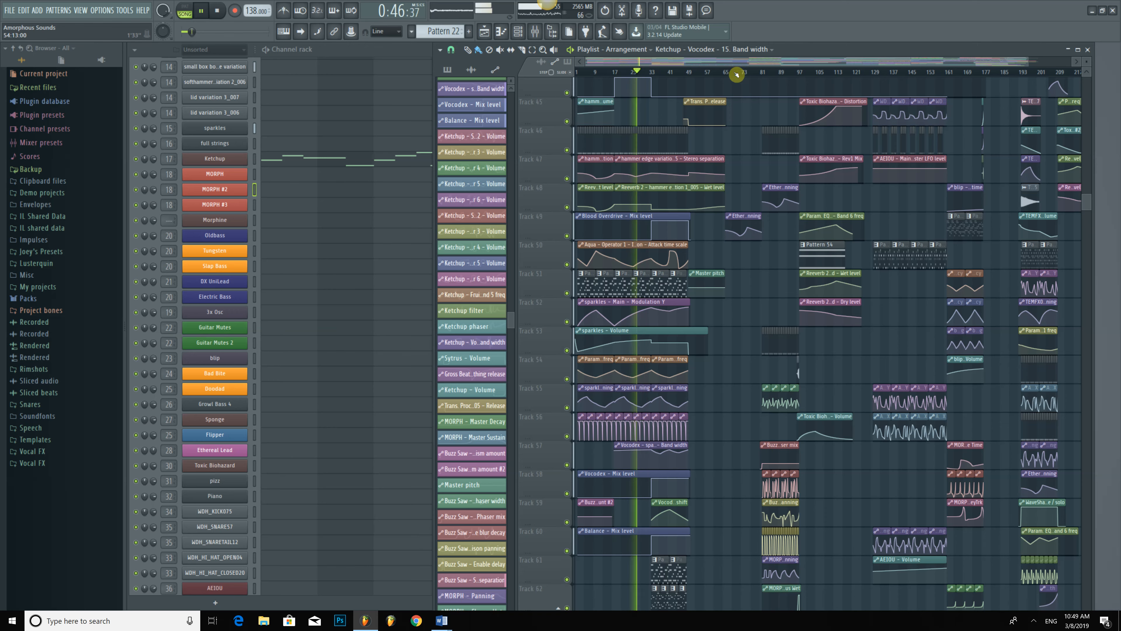
left_click(783, 74)
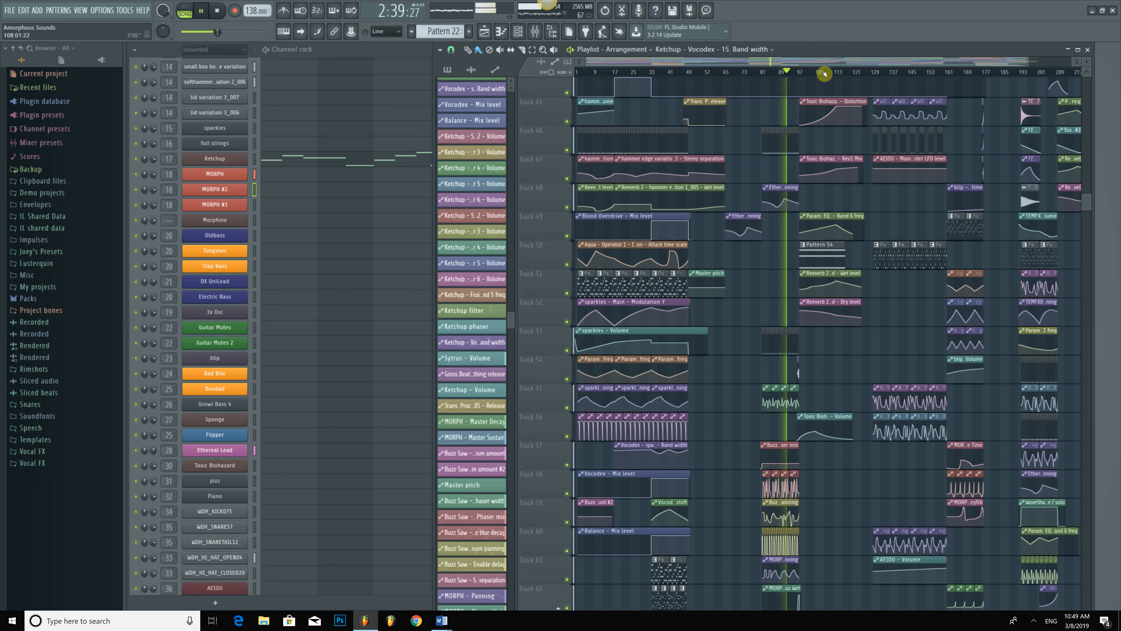
left_click(834, 73)
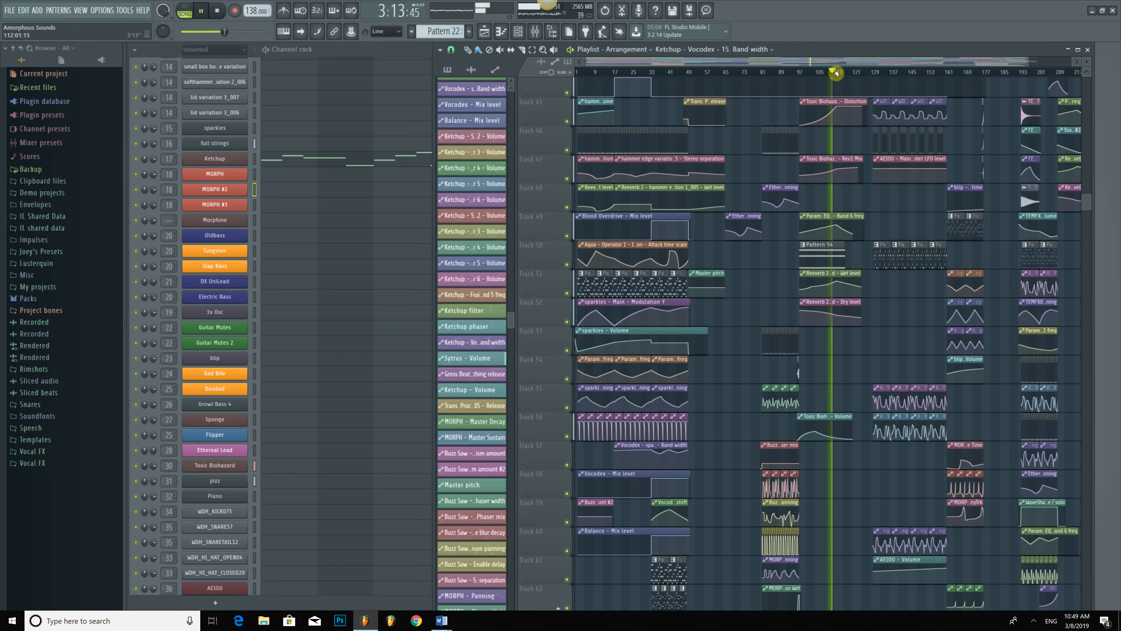
left_click(851, 73)
left_click(887, 73)
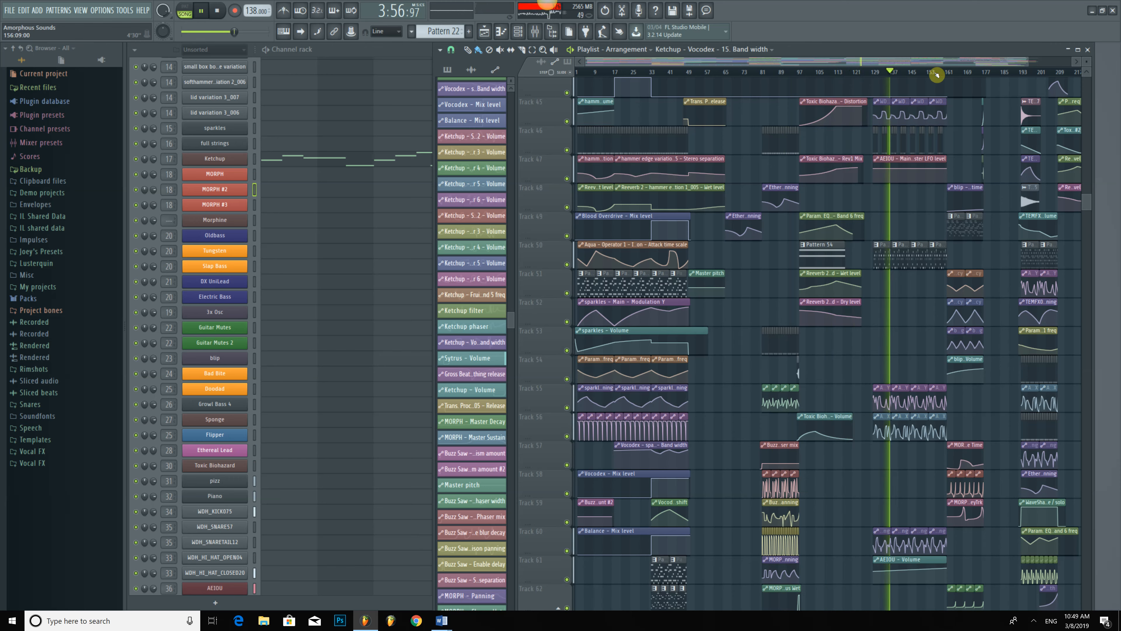
left_click(932, 73)
left_click(959, 73)
left_click(1004, 72)
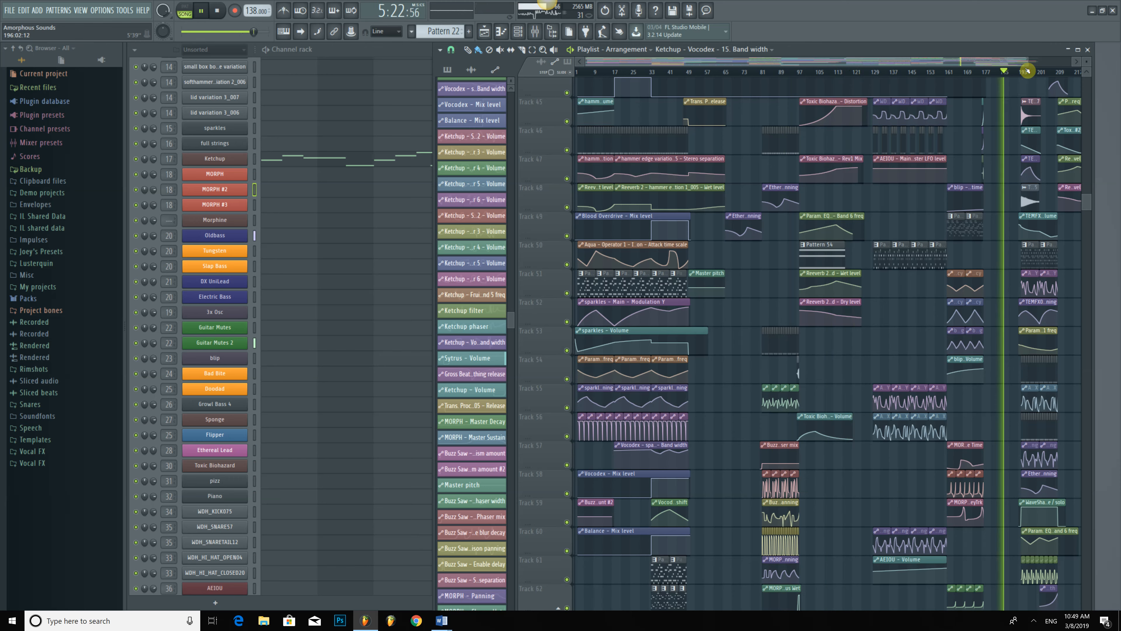
left_click(1049, 72)
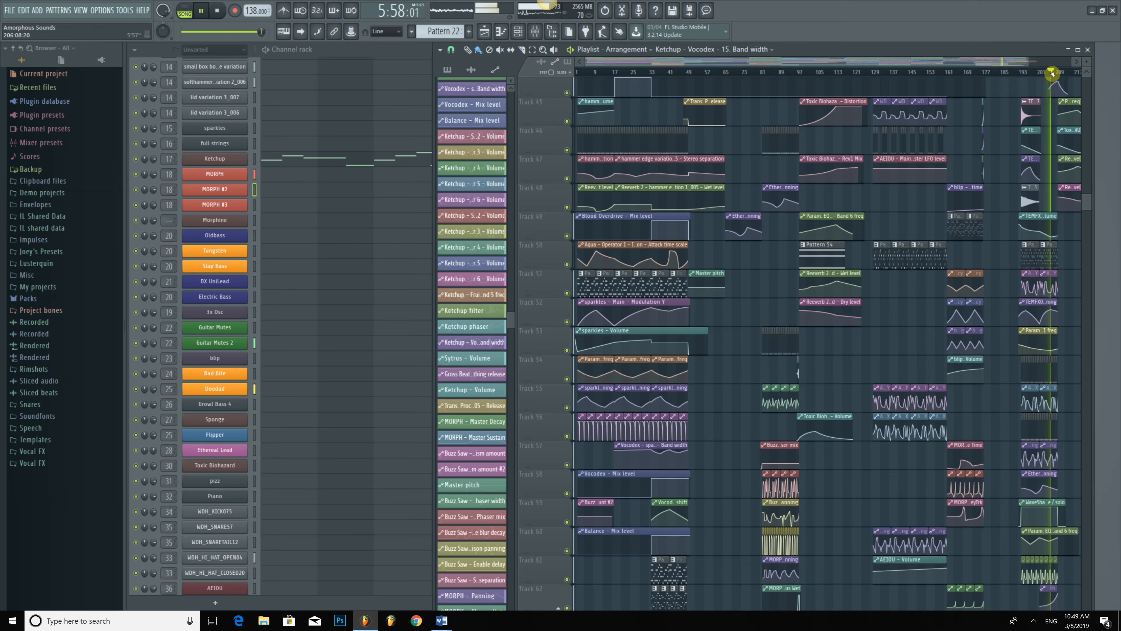
key("space")
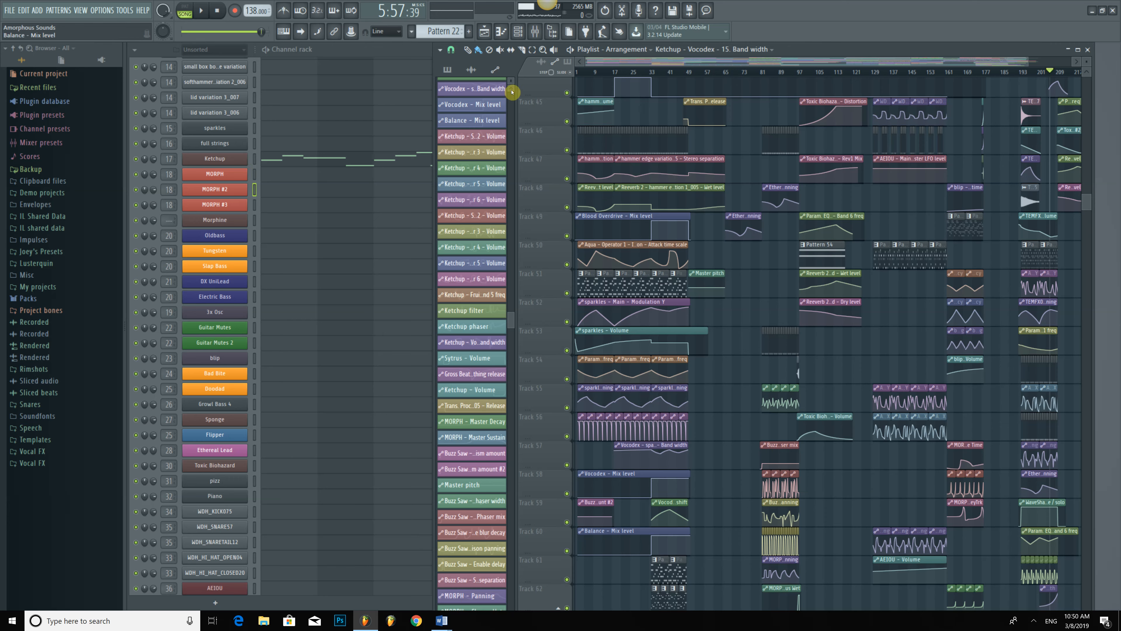
Set the song position to about bar 38 and show MORPH's morph mix page clear of the pattern list.
left_click(662, 73)
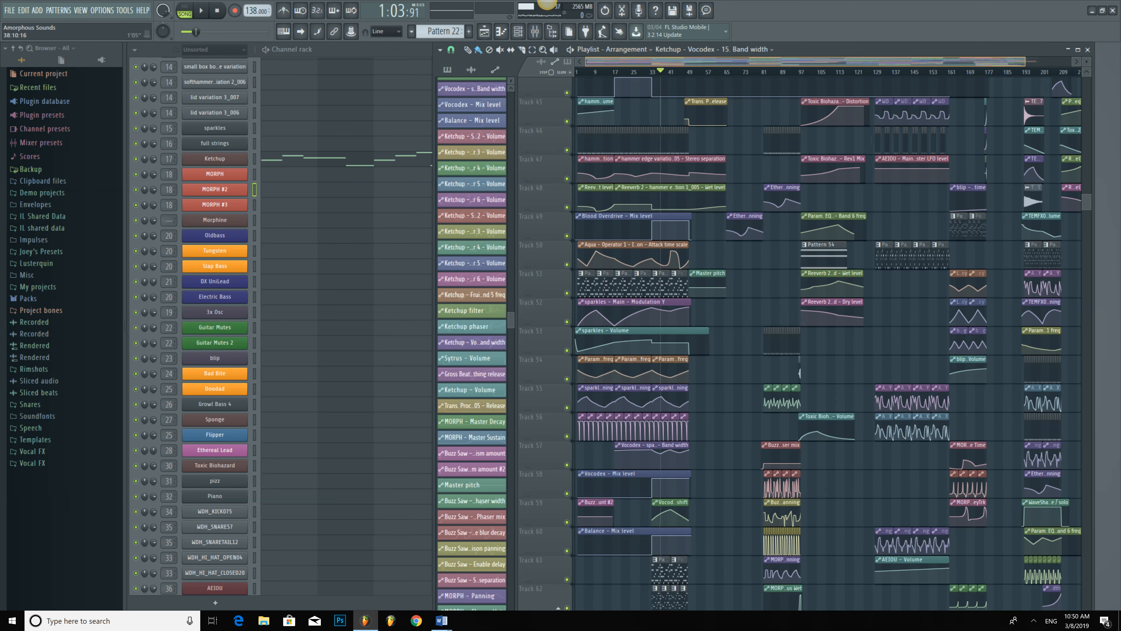
scroll(665, 64, "up", 5)
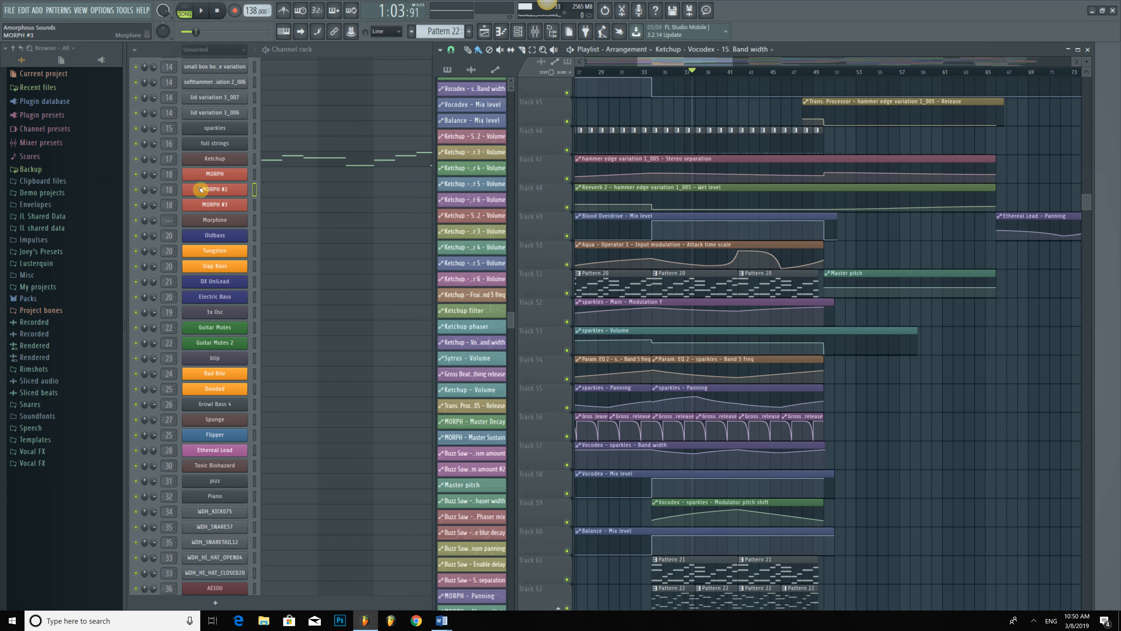
left_click(238, 174)
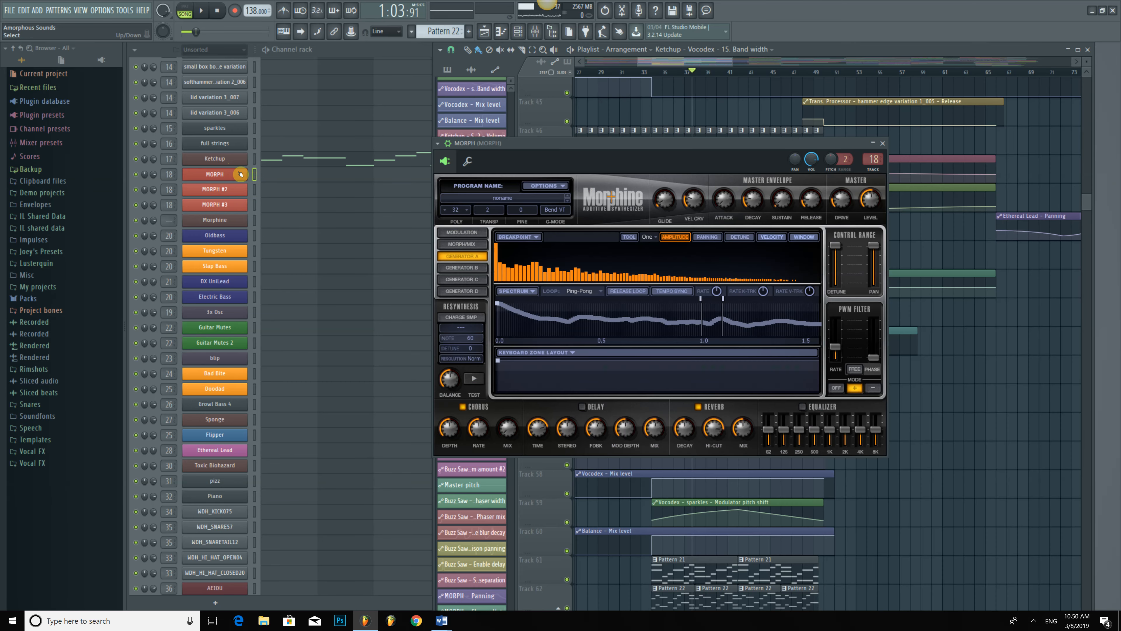
left_click(462, 245)
left_click_drag(534, 143, 646, 139)
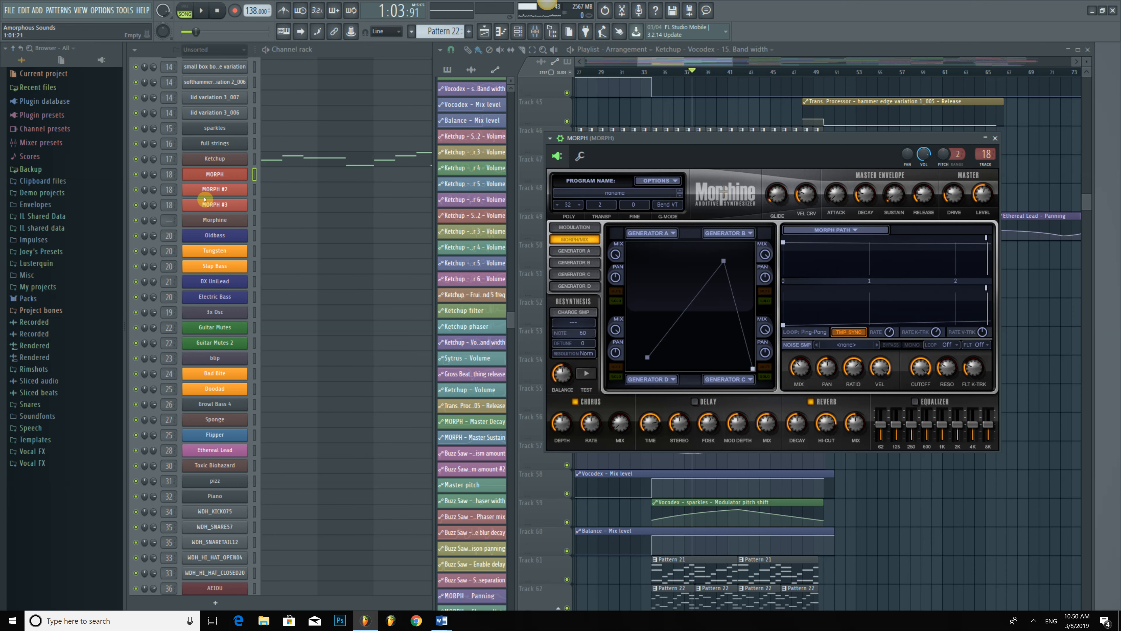
Check MORPH #2's Morphine settings, then shift two points of MORPH's morph path, placing the one nearest Generator D at X 9%, Y 14%.
left_click(221, 190)
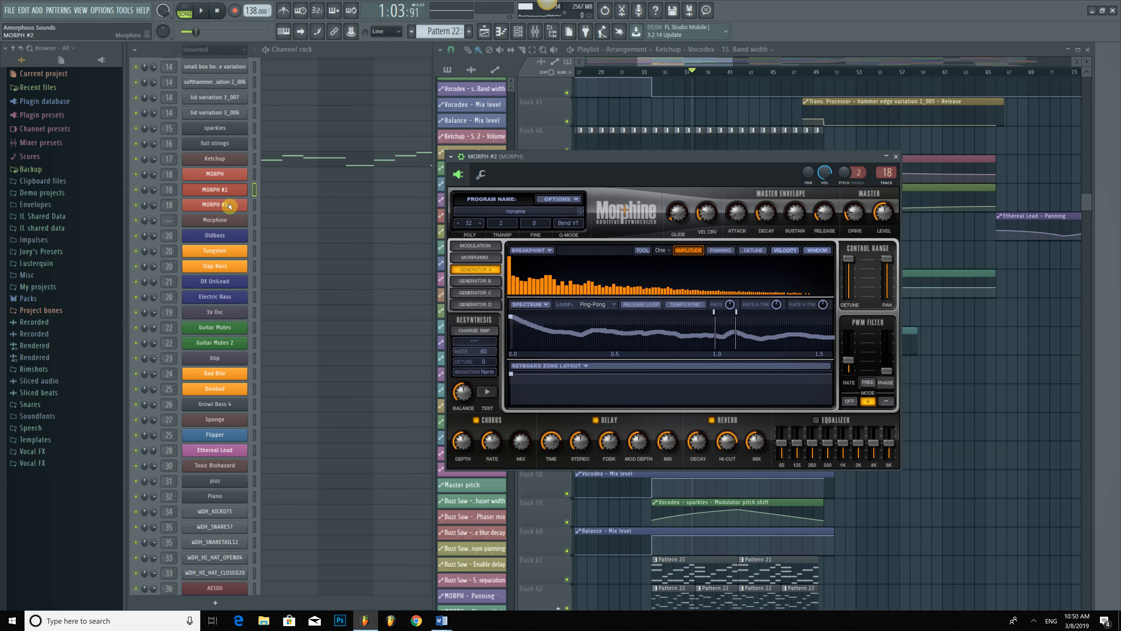
left_click(234, 175)
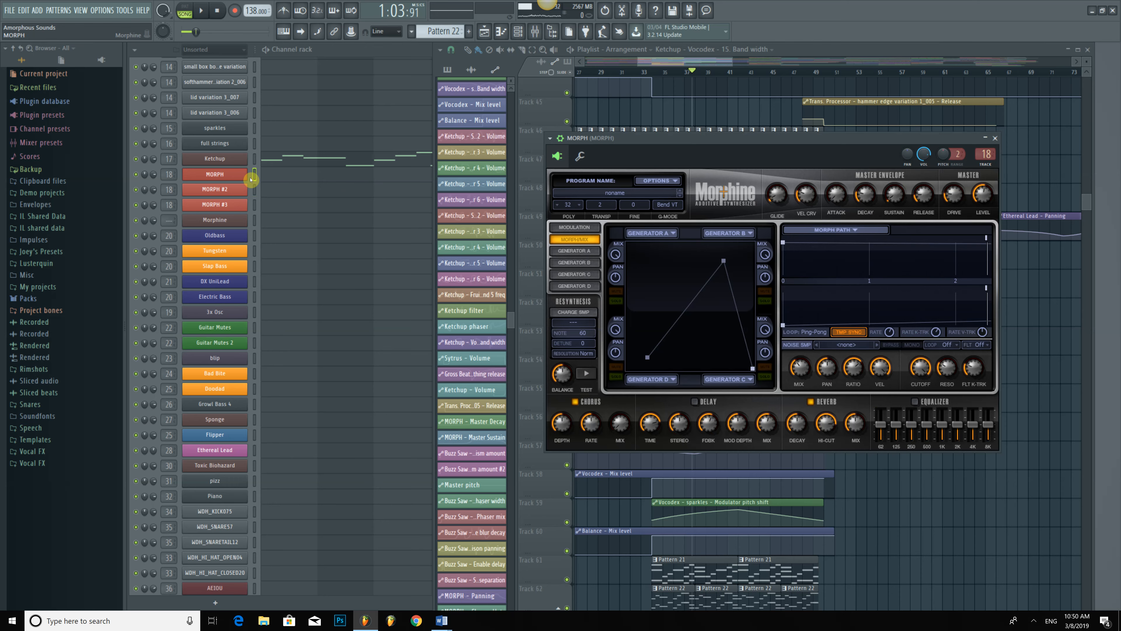
left_click_drag(707, 279, 681, 273)
mouse_move(648, 358)
left_mouse_down()
mouse_move(705, 305)
mouse_move(715, 274)
mouse_move(640, 350)
left_mouse_up()
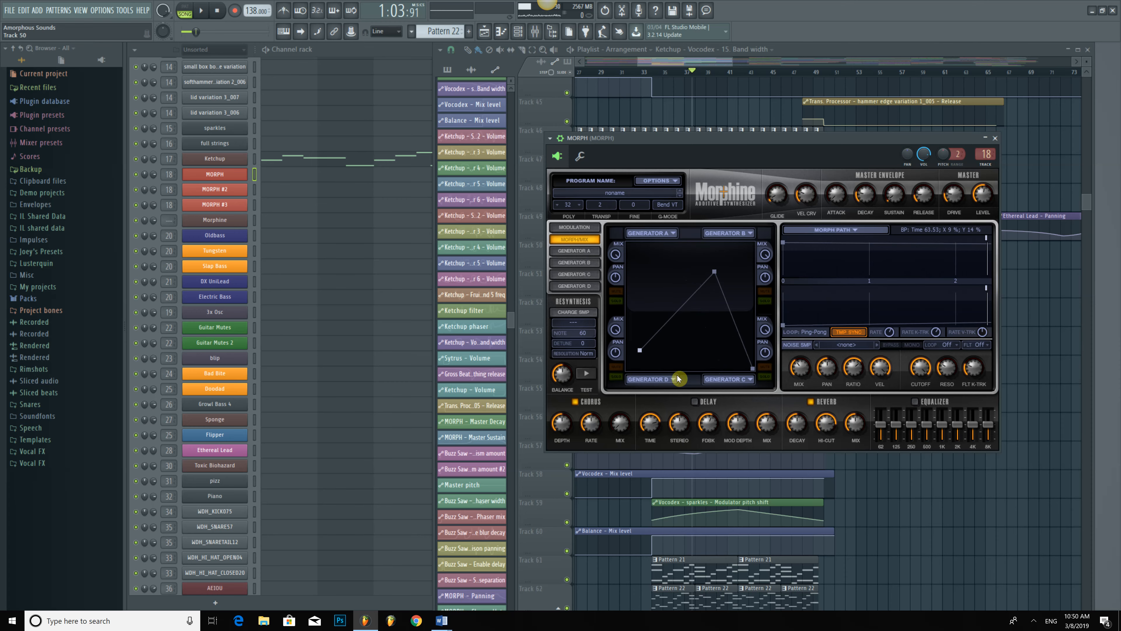
Find the Pattern 32 clips above the MORPH volume automation, select Pattern 32 and switch playback to pattern mode.
left_click(638, 62)
left_click_drag(638, 61, 614, 62)
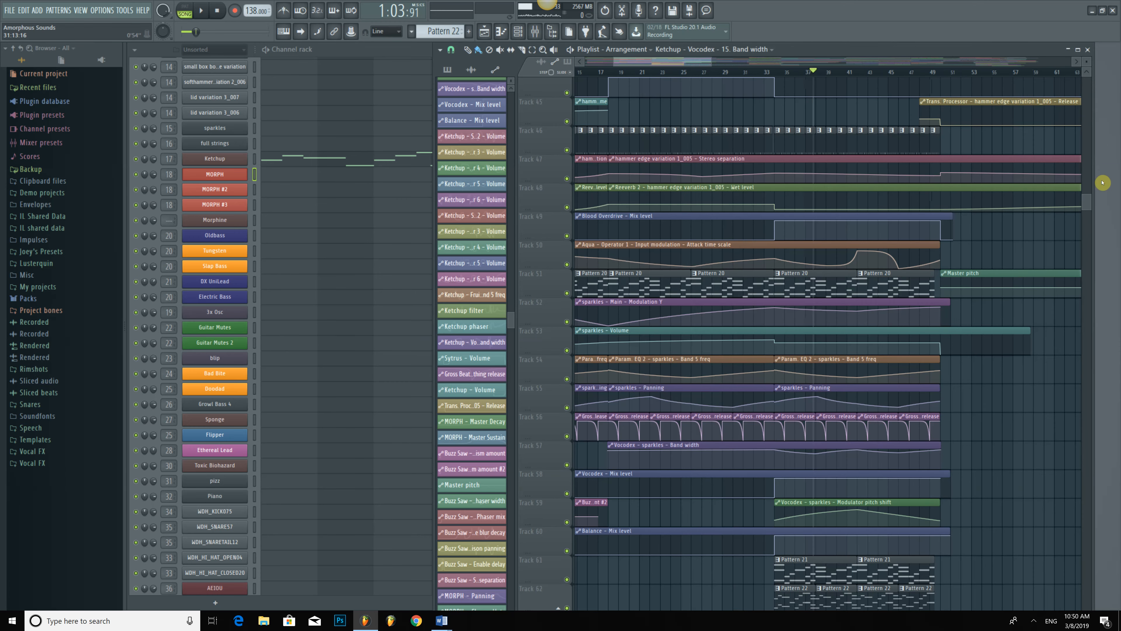
scroll(1096, 238, "down", 3)
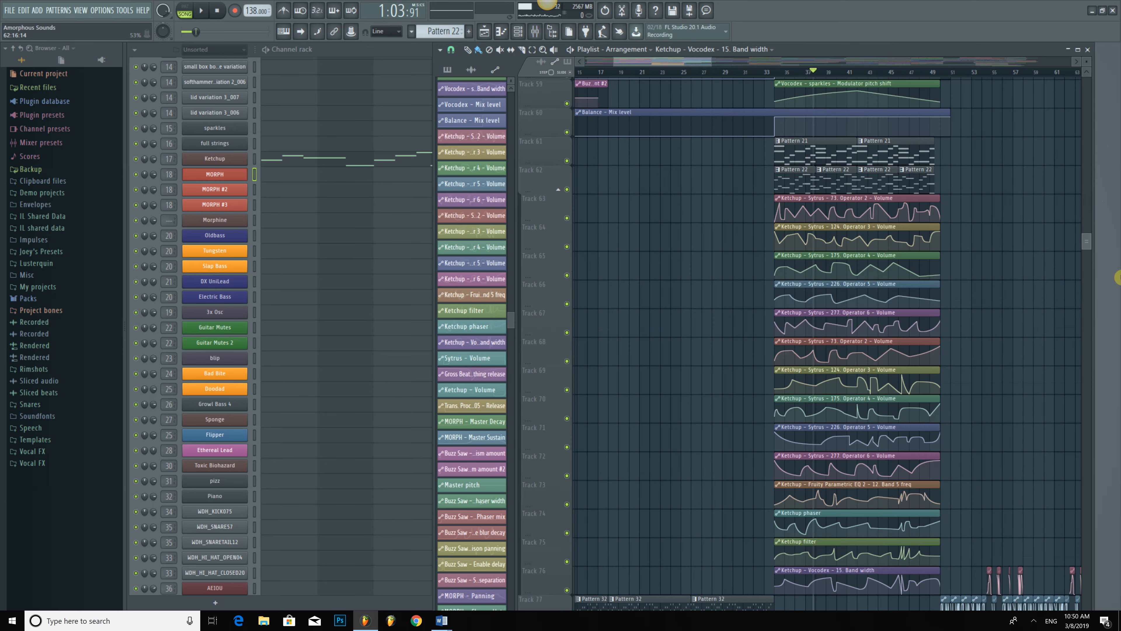
scroll(1099, 265, "down", 3)
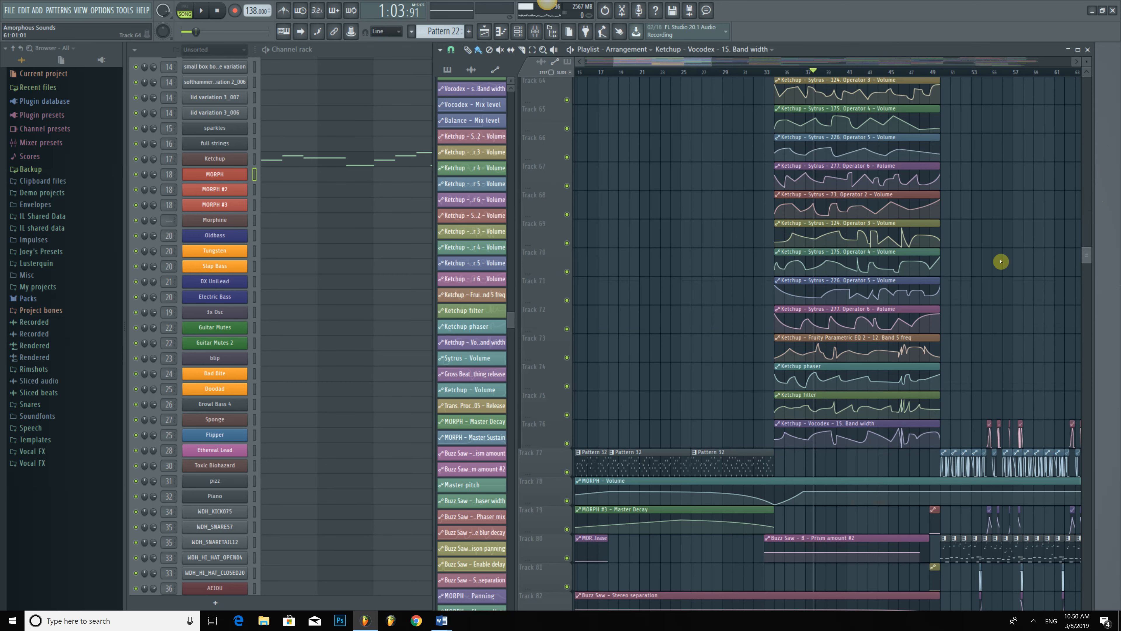
scroll(999, 257, "down", 3)
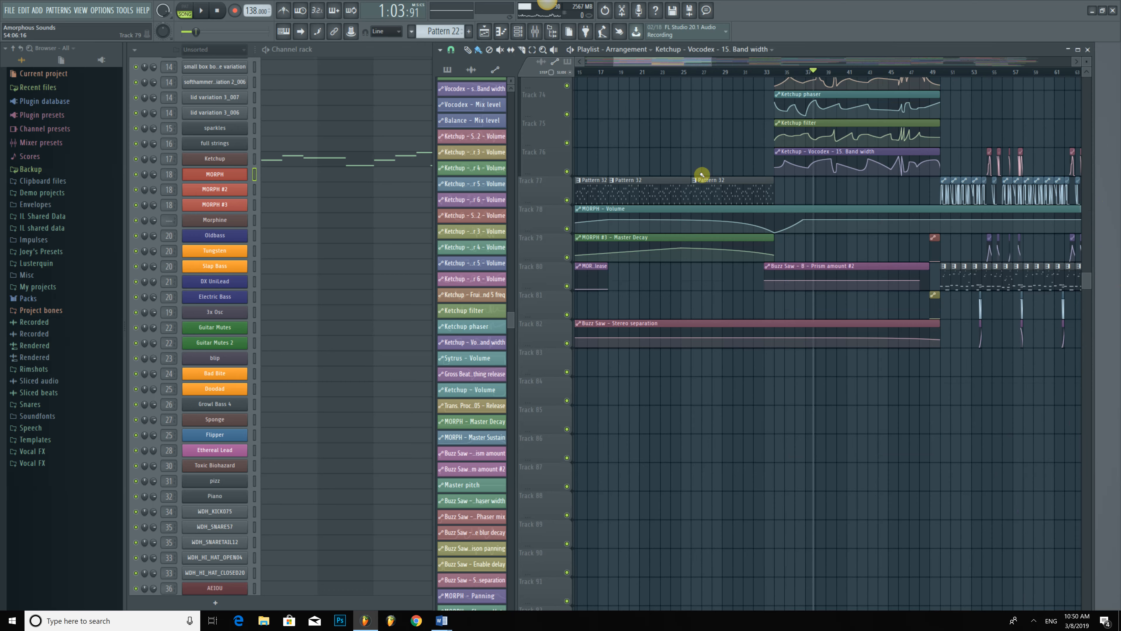
left_click(702, 179)
left_click(185, 10)
Show the morph mix page of the MORPH #3 channel and move its window higher over the playlist.
left_click(227, 207)
left_click(472, 188)
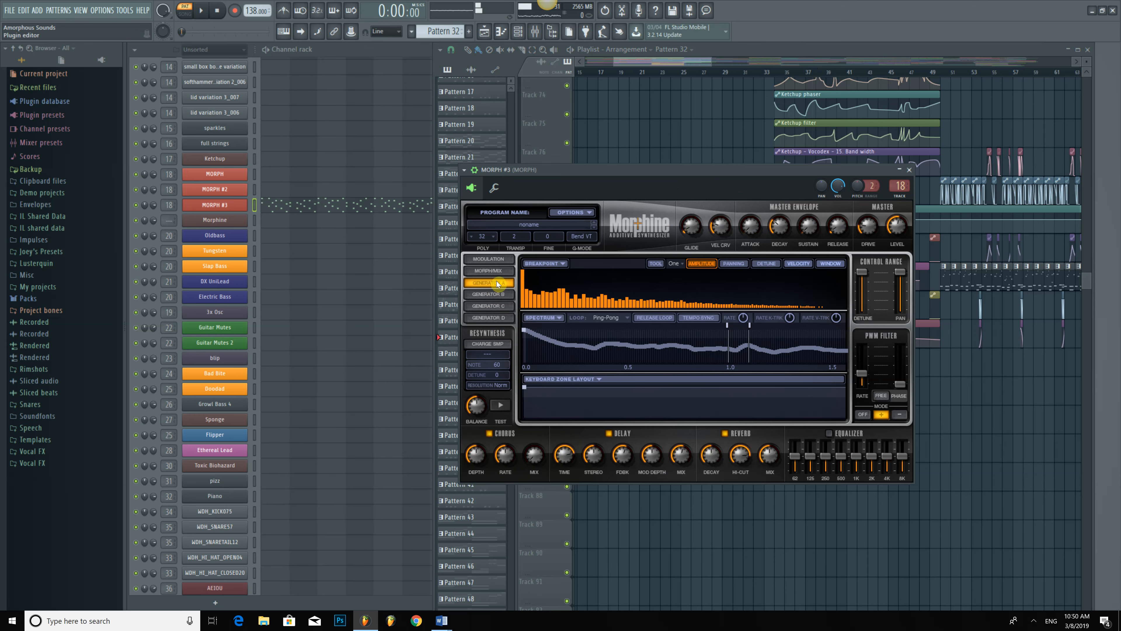
left_click_drag(578, 181, 621, 108)
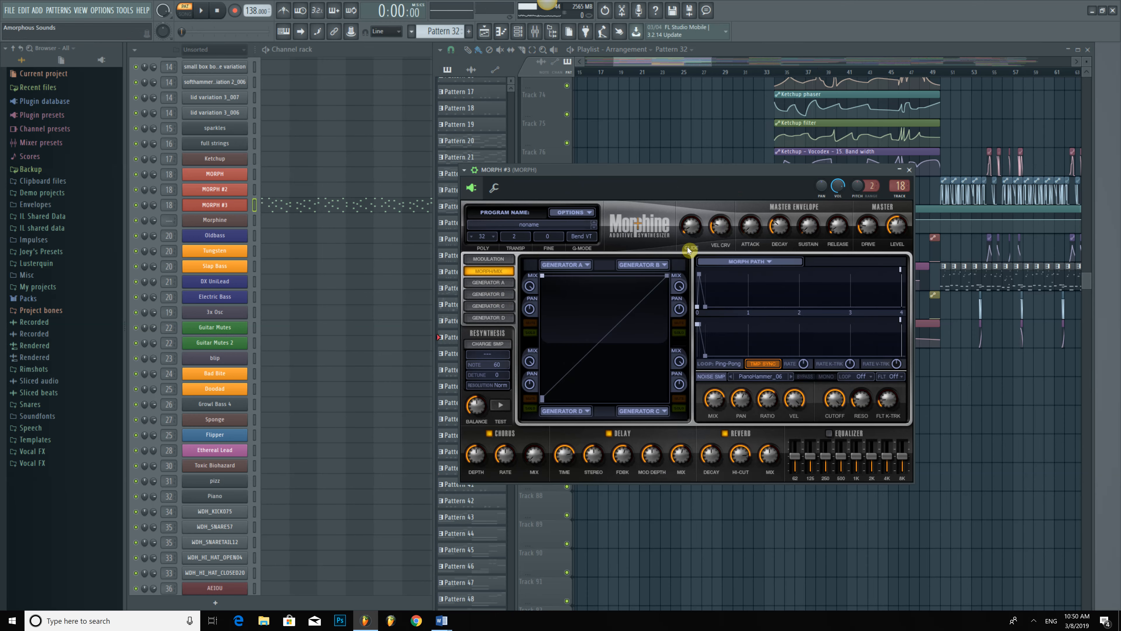
Try moving MORPH #3's morph point from the Generator D corner to X 8%, Y 29% and back to the corner.
left_click(709, 201)
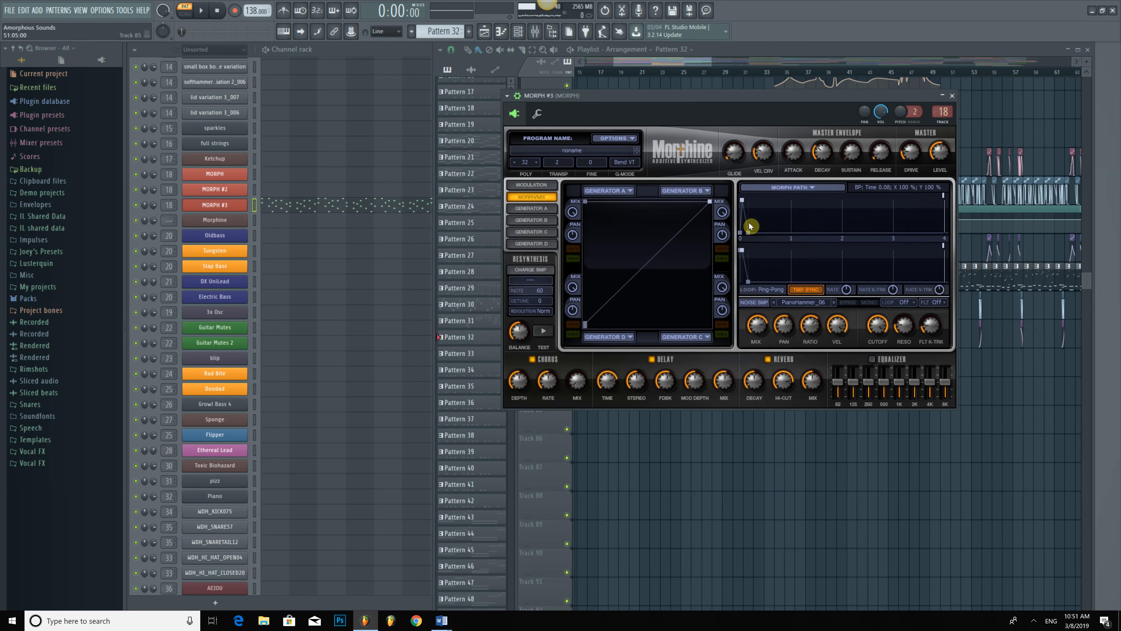
mouse_move(587, 202)
left_mouse_down()
mouse_move(606, 236)
mouse_move(580, 284)
mouse_move(580, 196)
left_mouse_up()
mouse_move(709, 200)
left_mouse_down()
mouse_move(704, 213)
mouse_move(712, 190)
left_mouse_up()
left_click_drag(585, 325, 594, 289)
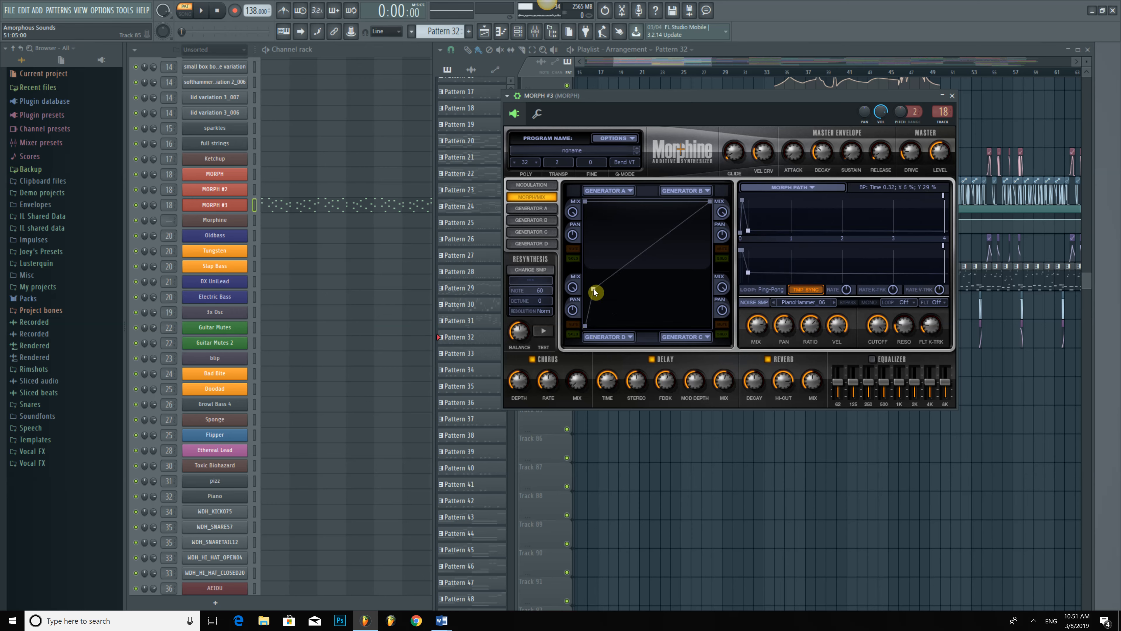
left_click_drag(593, 289, 585, 325)
left_click_drag(752, 235, 745, 248)
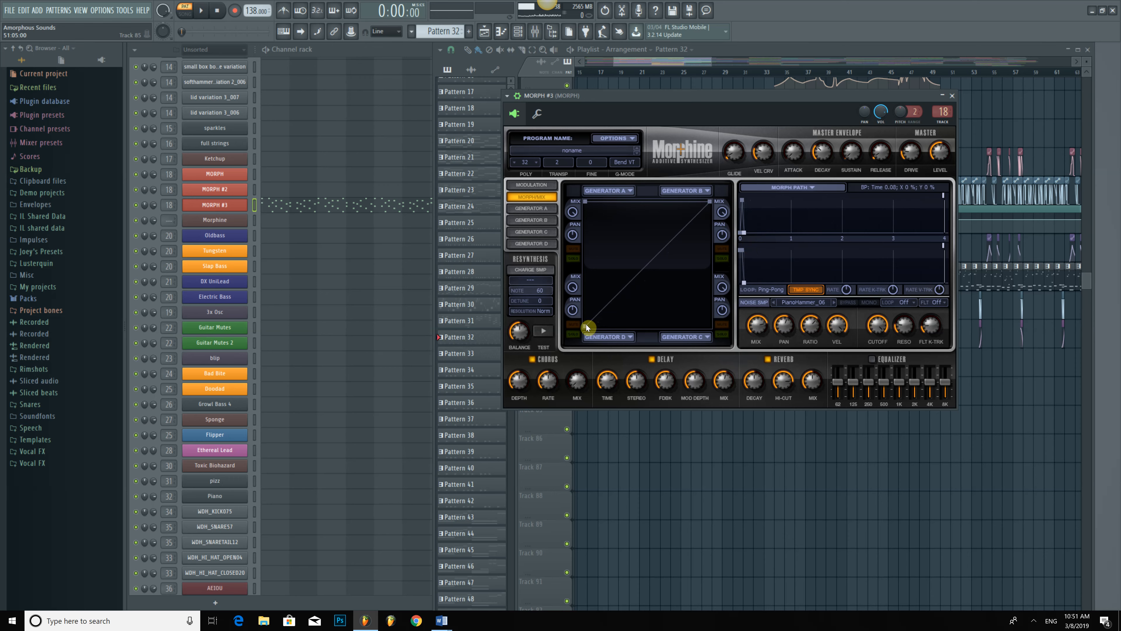
Try moving a morph point to the Generator C corner at X 100%, Y 0%, then to X 14%, Y 12%.
left_click_drag(586, 327, 756, 372)
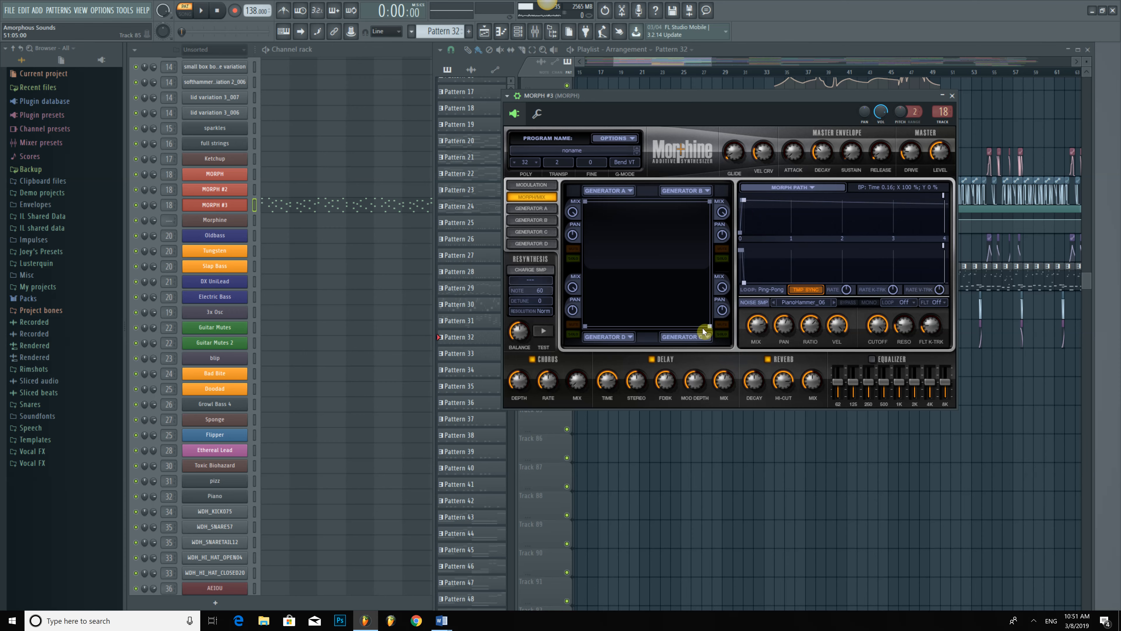
left_click_drag(591, 327, 564, 362)
left_click_drag(711, 327, 604, 312)
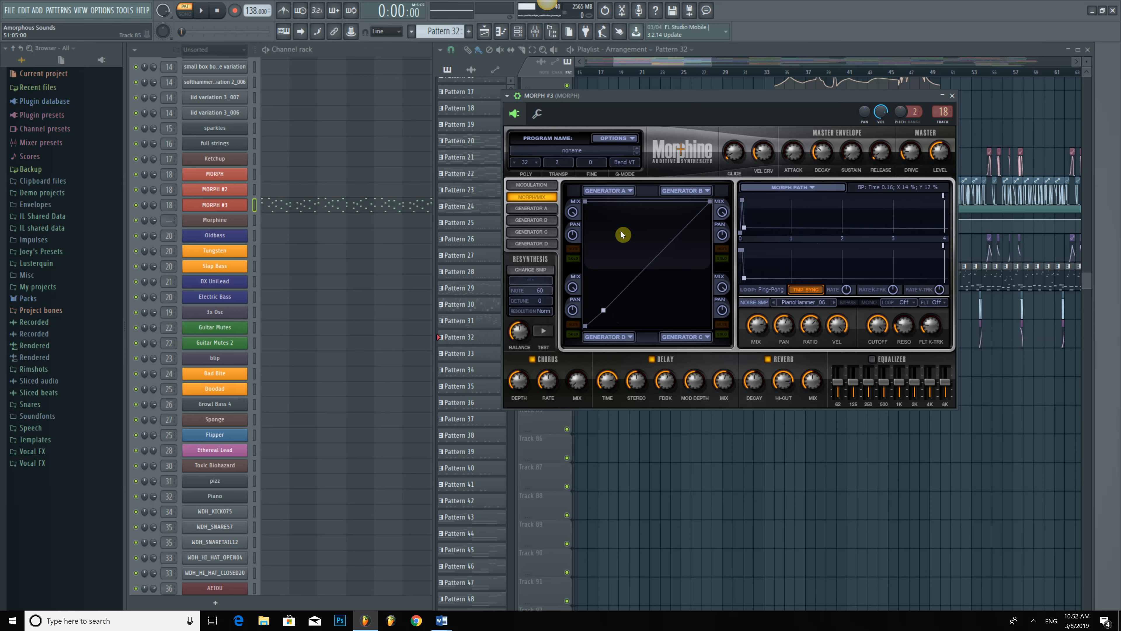
Gather the four morph points around the centre of the morph pad and play Pattern 32 briefly to hear the blend.
left_click_drag(586, 205, 645, 269)
left_click_drag(708, 202, 667, 260)
left_click_drag(605, 311, 650, 278)
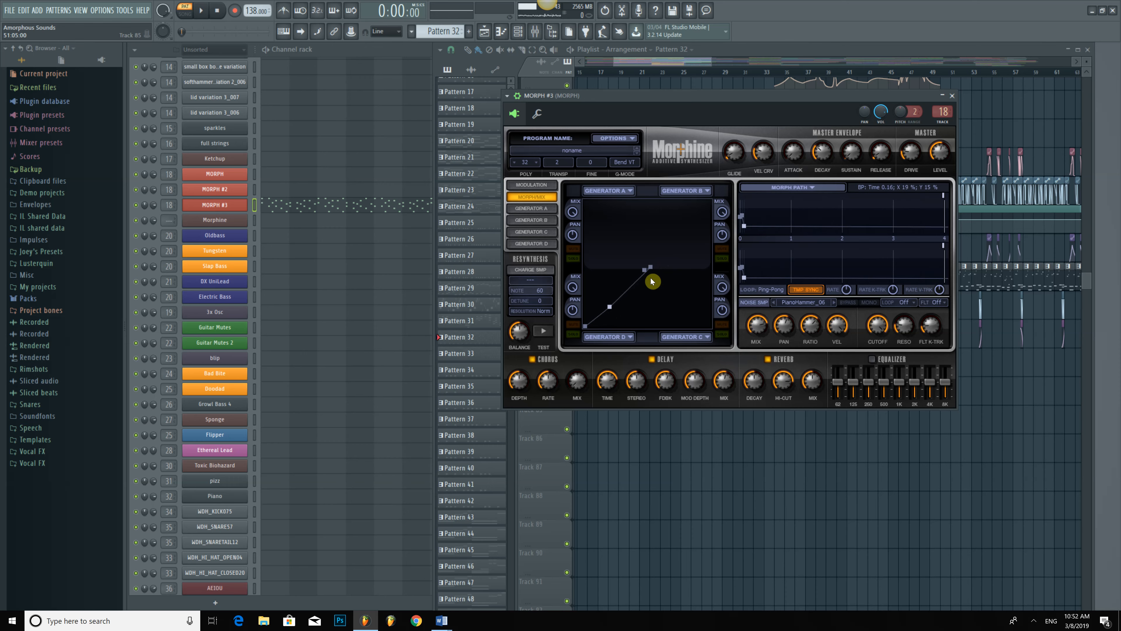
left_click_drag(584, 326, 645, 278)
key("space")
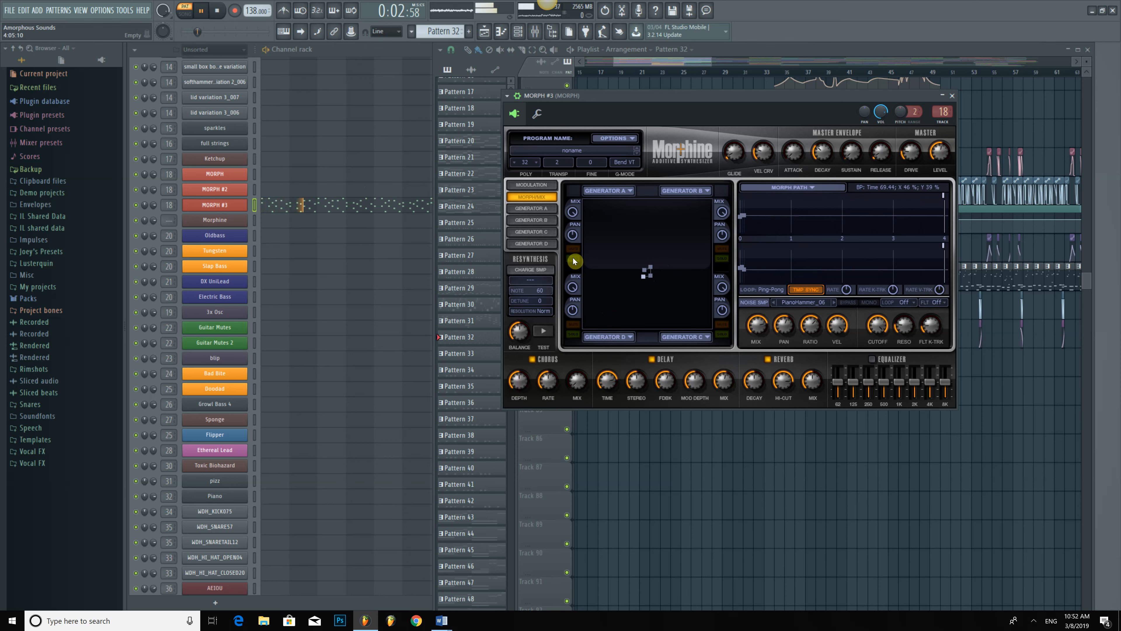
key("space")
Place the starting morph point in the Generator A corner at X 0%, Y 100% and delete the three other points.
left_click_drag(645, 269, 586, 202)
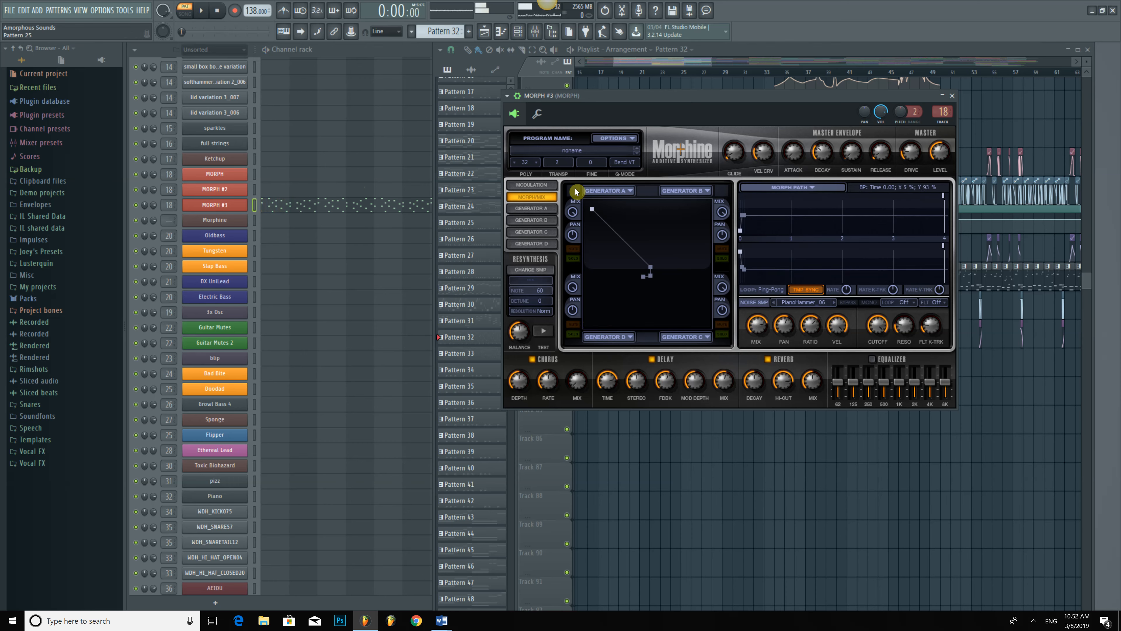
right_click(651, 267)
right_click(651, 276)
right_click(644, 277)
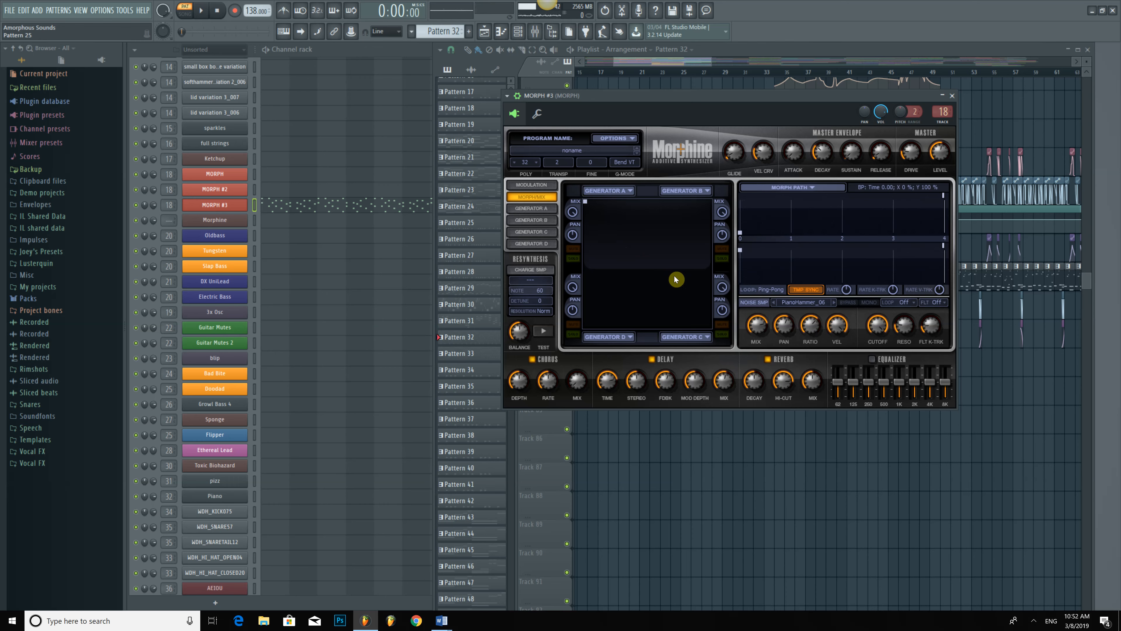
View Generator A's spectrum while playing Pattern 32 to hear it alone, then return to the morph mix page and stop.
left_click(541, 208)
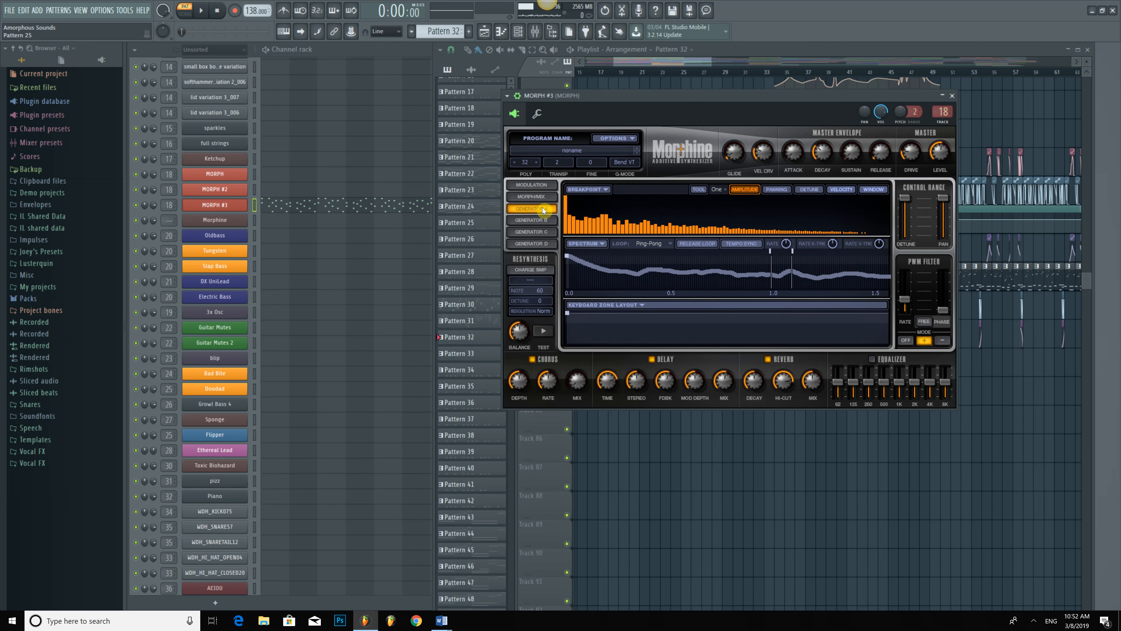
key("space")
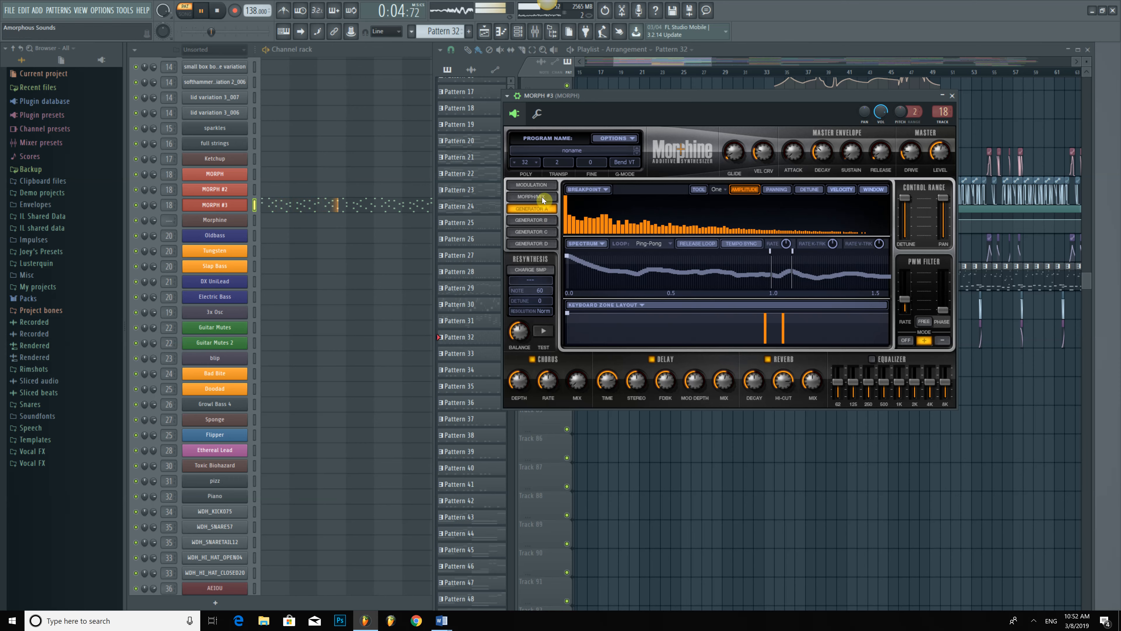
left_click(542, 197)
key("space")
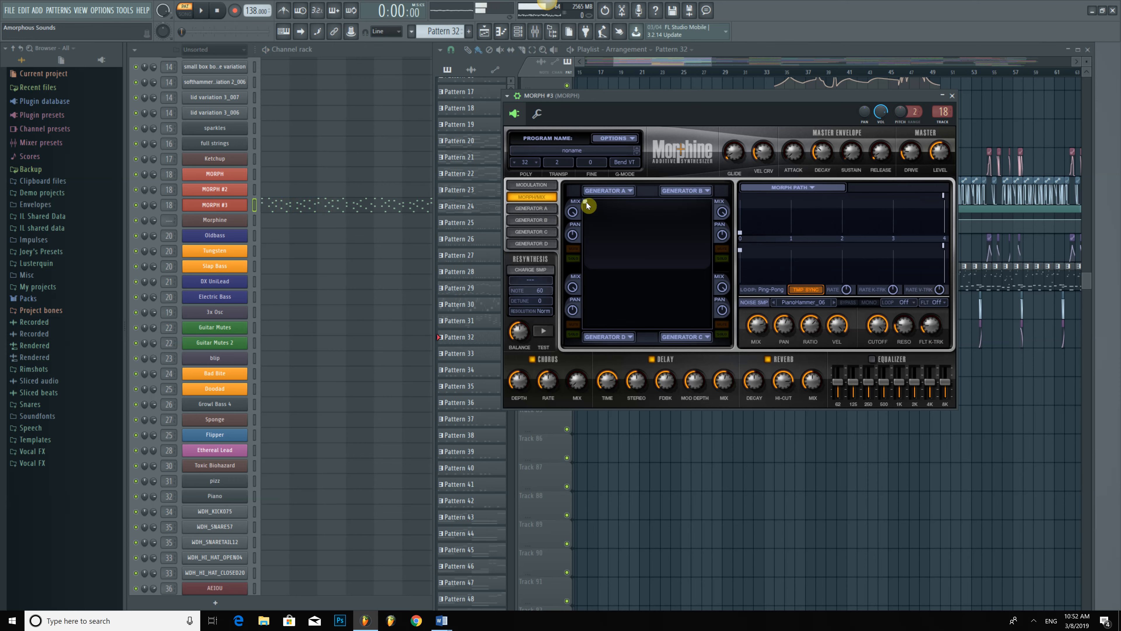
Move the remaining morph point to the Generator B corner at X 100%, Y 100% and play Pattern 32.
left_click_drag(587, 205, 723, 163)
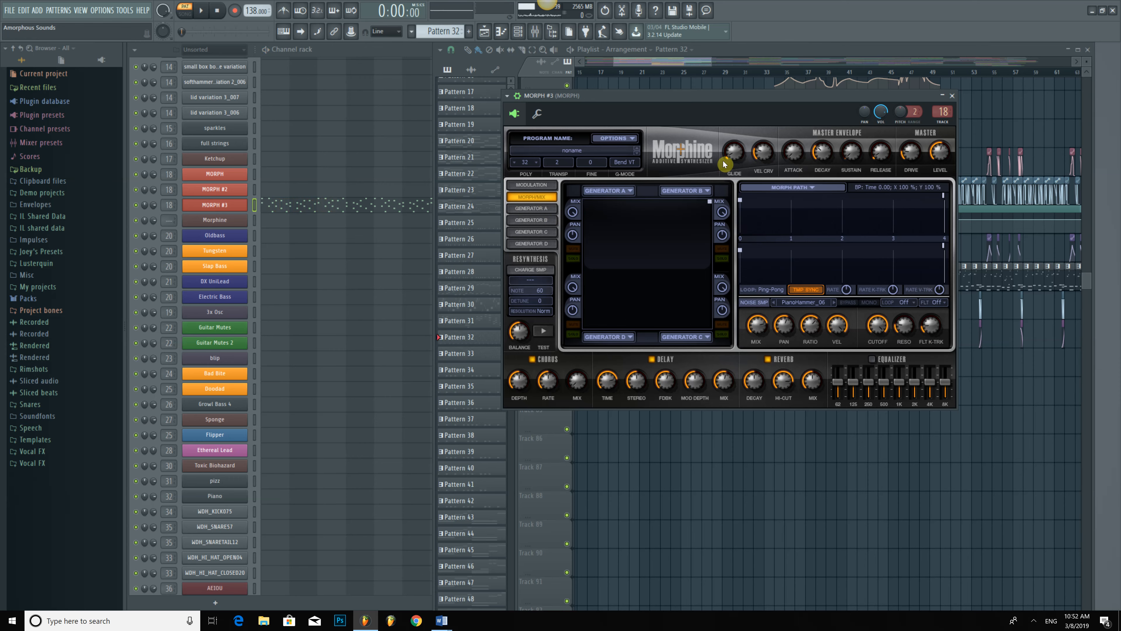
key("space")
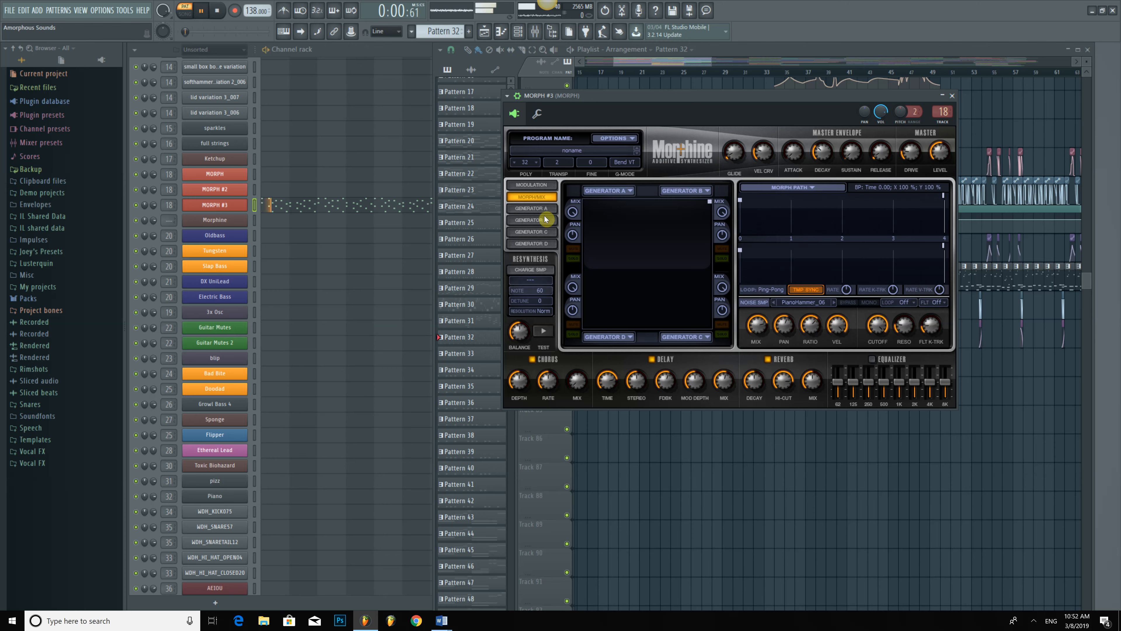
View Generator B's spectrum, then place the morph point in the Generator C corner at X 100%, Y 0% and play Pattern 32.
left_click(545, 220)
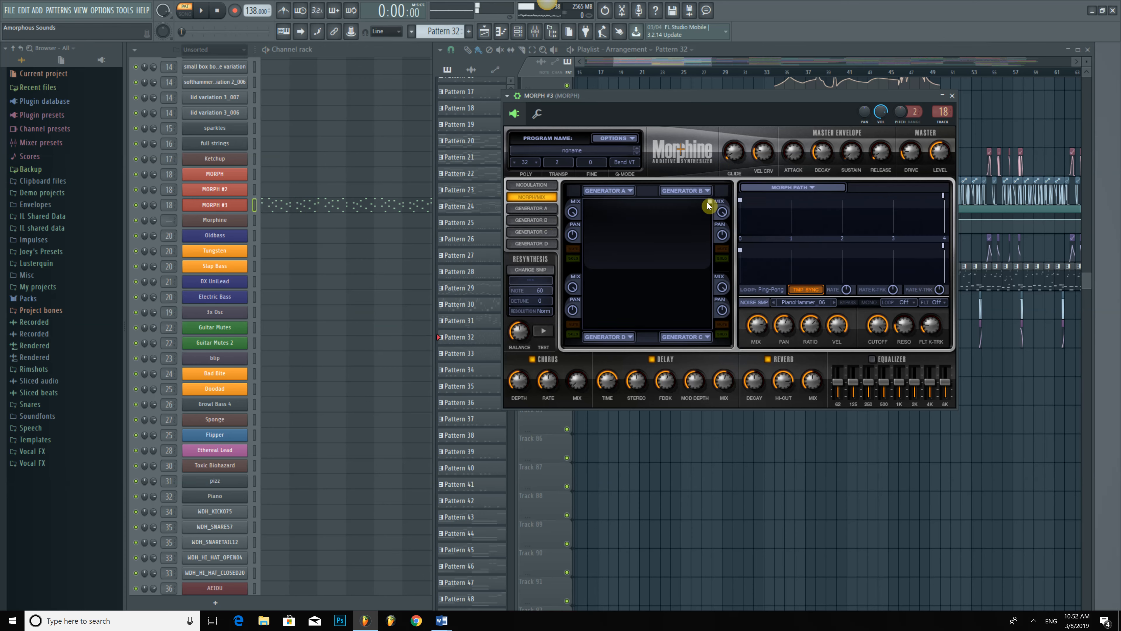
left_click_drag(708, 202, 730, 360)
key("space")
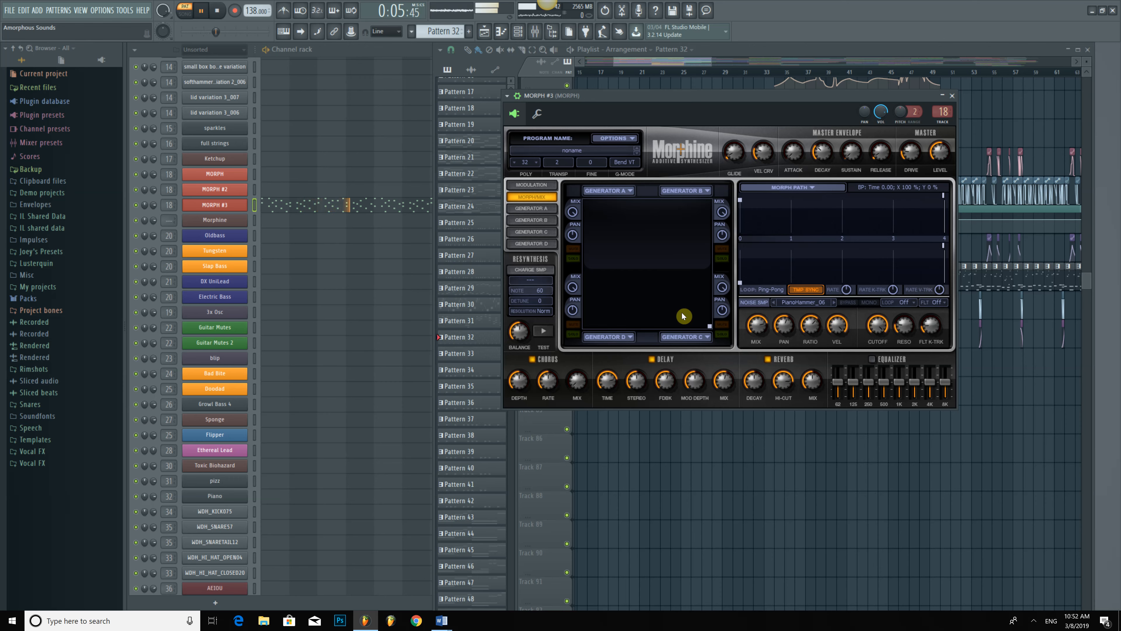
key("space")
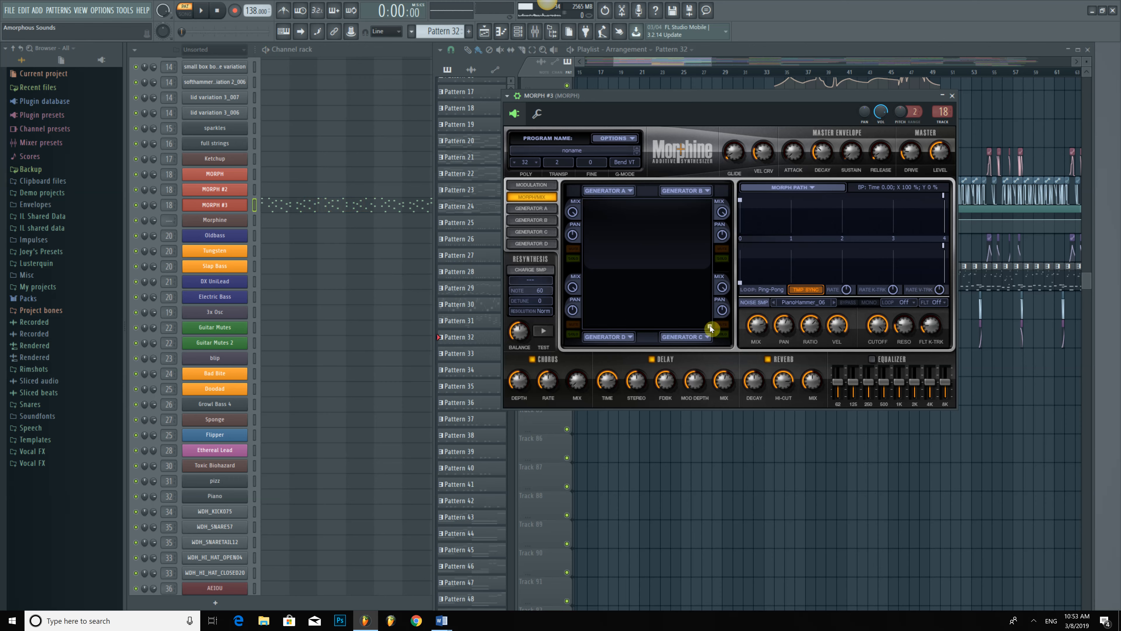
Play the morph point in the Generator D corner at X 0%, Y 0%, then in the Generator B corner at X 100%, Y 100%.
left_click_drag(709, 326, 561, 355)
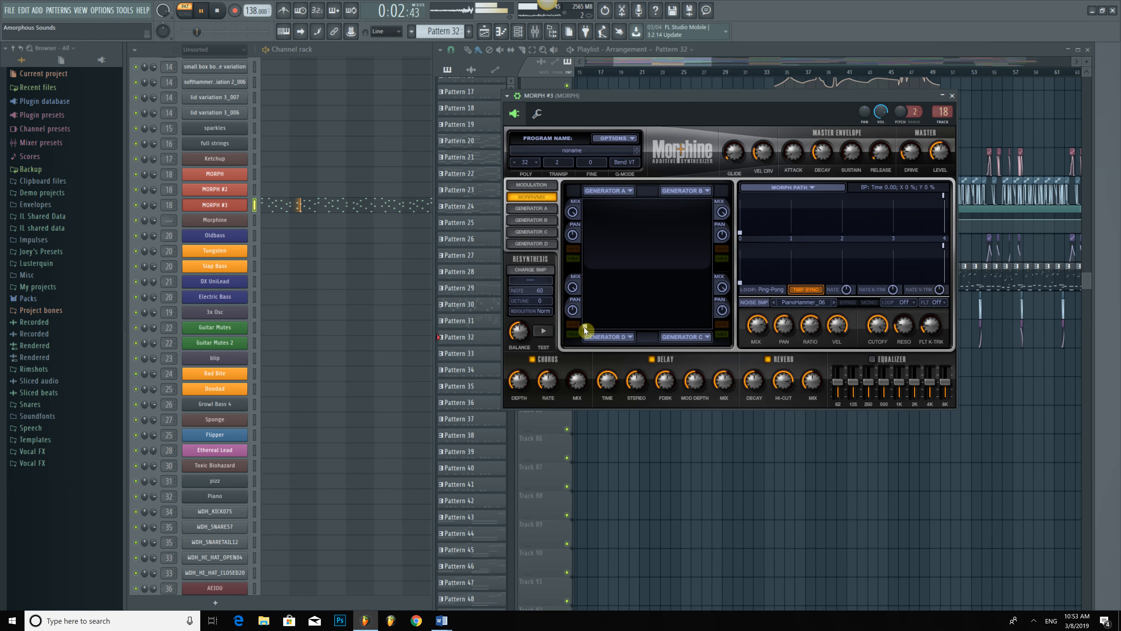
key("space")
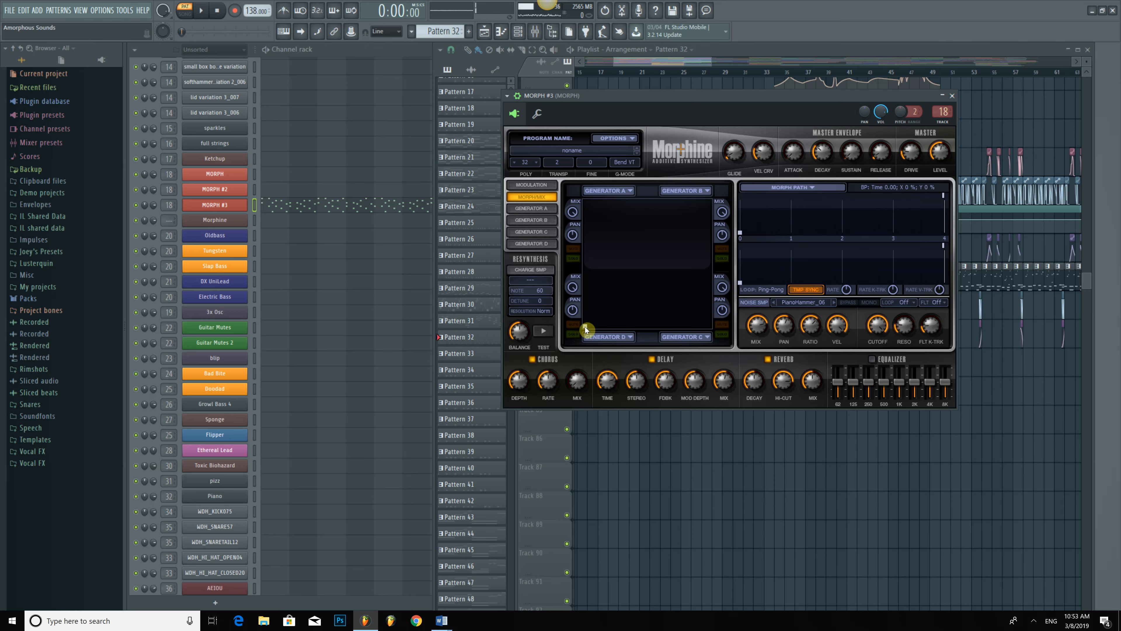
left_click_drag(586, 329, 722, 191)
key("space")
key("space")
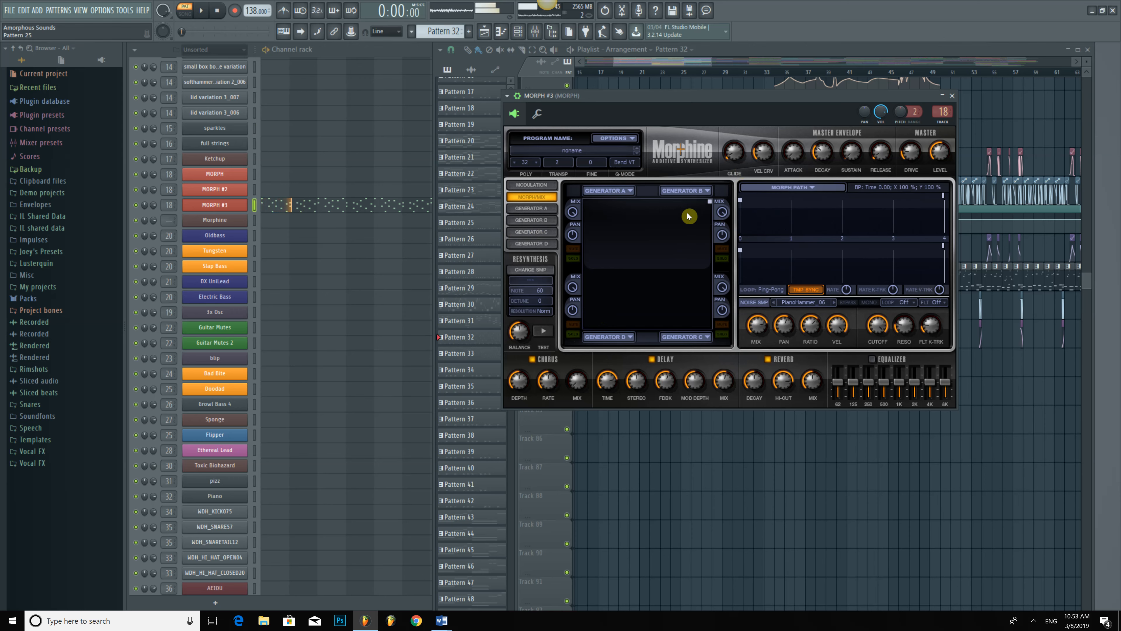
Add a second morph point, place it just below the Generator B corner at X 100%, Y 94%, and play the pattern.
right_click(666, 242)
left_click_drag(666, 242, 637, 285)
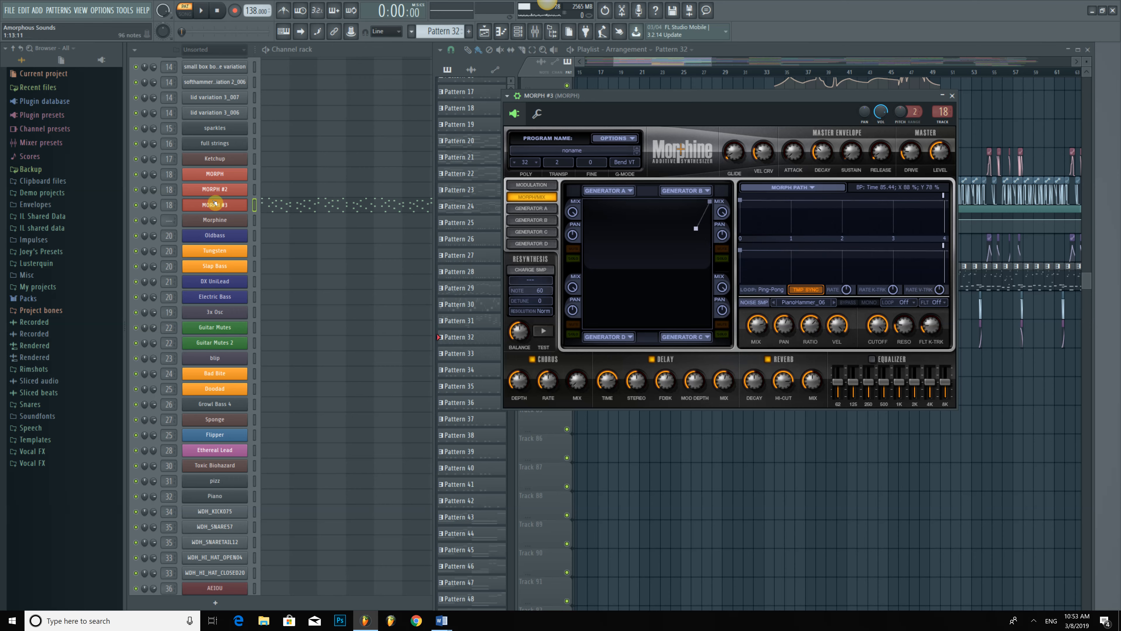
left_click_drag(696, 231, 711, 215)
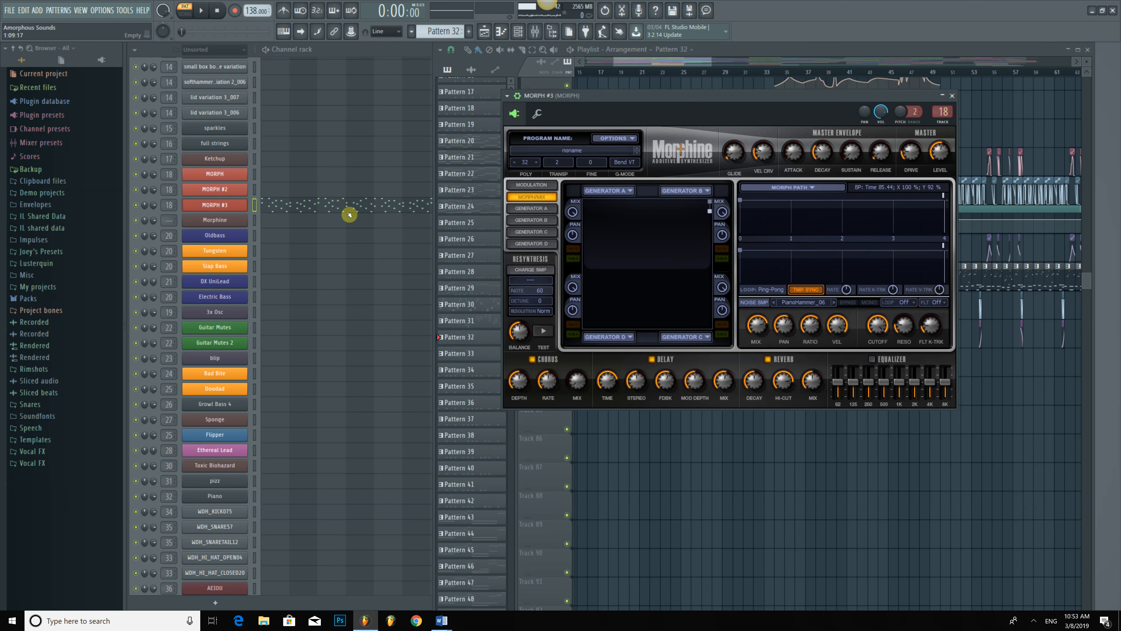
mouse_move(711, 214)
left_mouse_down()
mouse_move(620, 289)
mouse_move(648, 301)
mouse_move(722, 270)
mouse_move(717, 329)
mouse_move(572, 341)
mouse_move(561, 228)
mouse_move(570, 190)
mouse_move(667, 219)
mouse_move(709, 209)
left_mouse_up()
key("space")
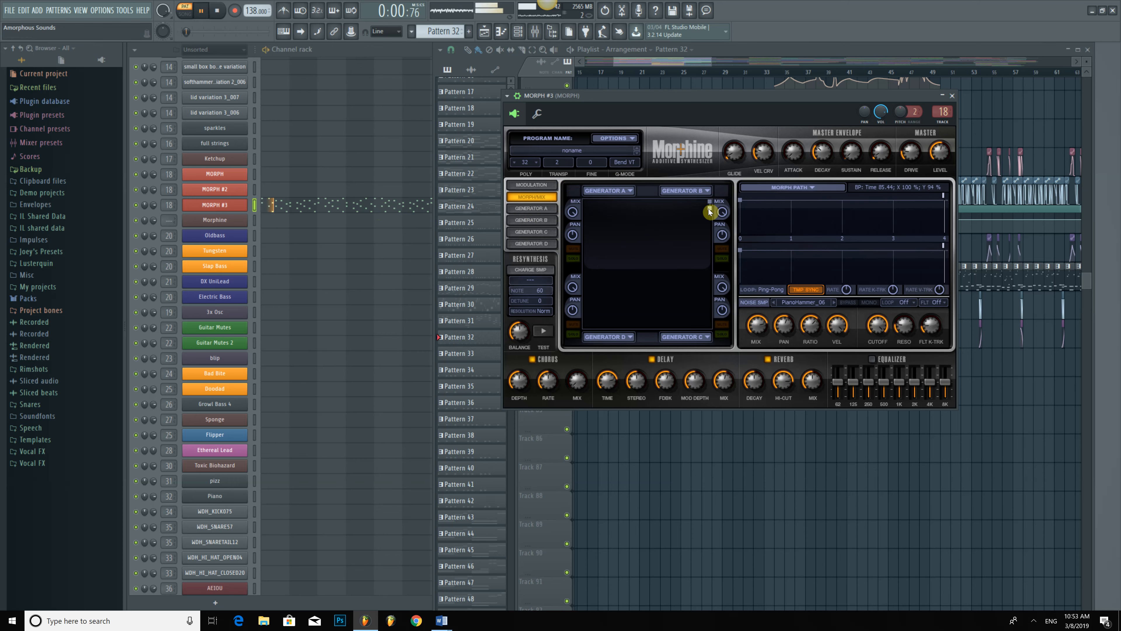
Reshape the two-point morph path during playback, bringing its end point into the Generator A corner at X 0%, Y 100%.
left_click_drag(709, 208, 692, 330)
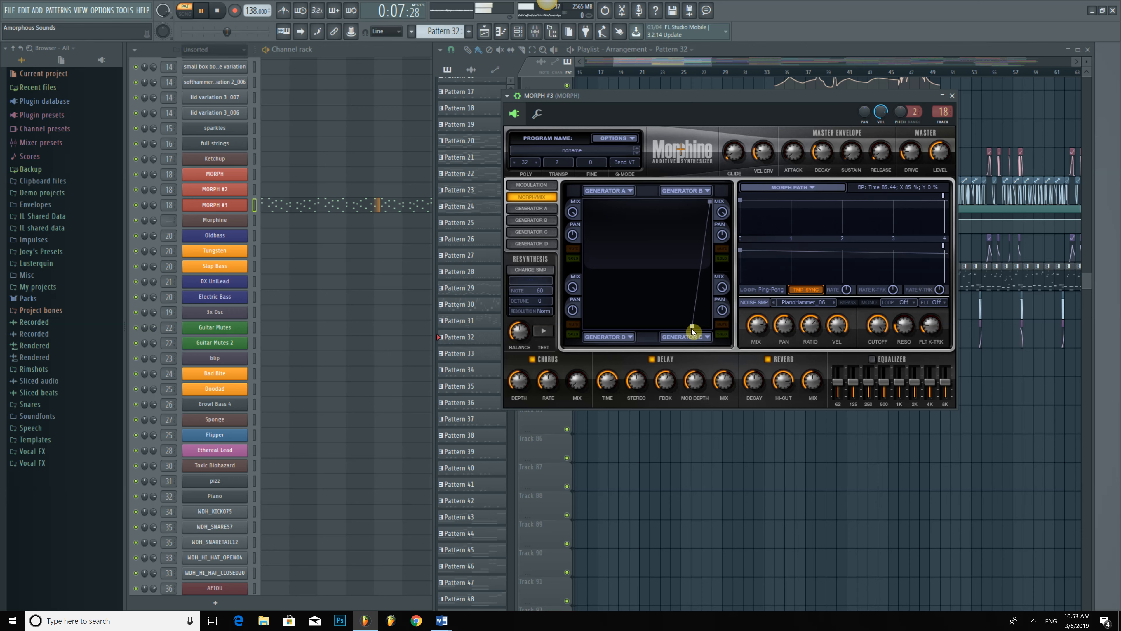
left_click_drag(701, 212, 694, 220)
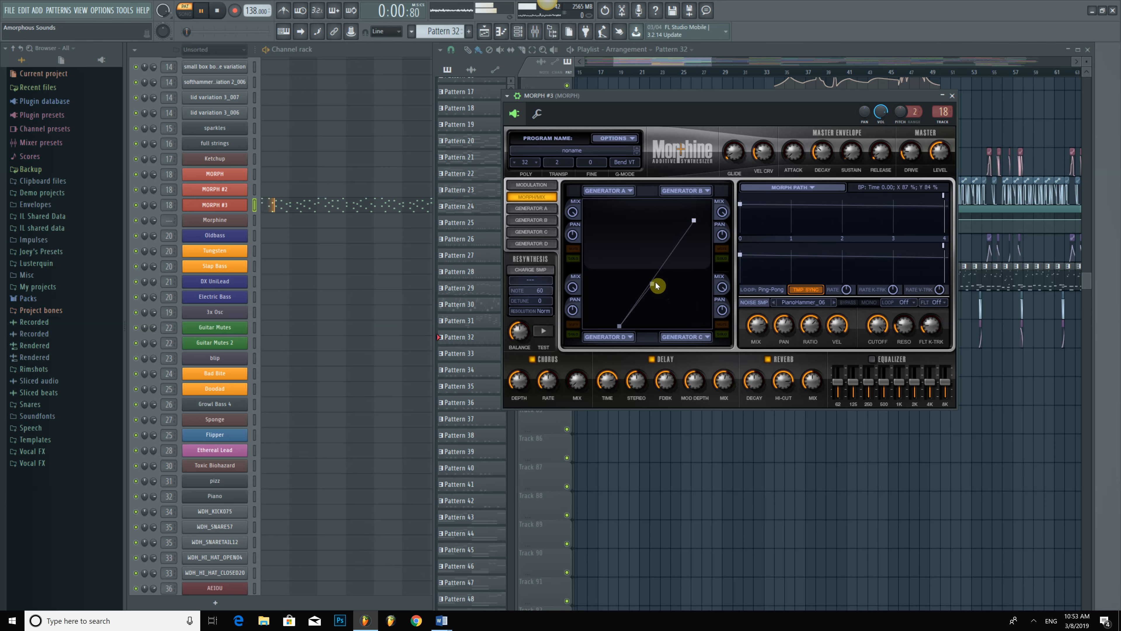
right_click(652, 285)
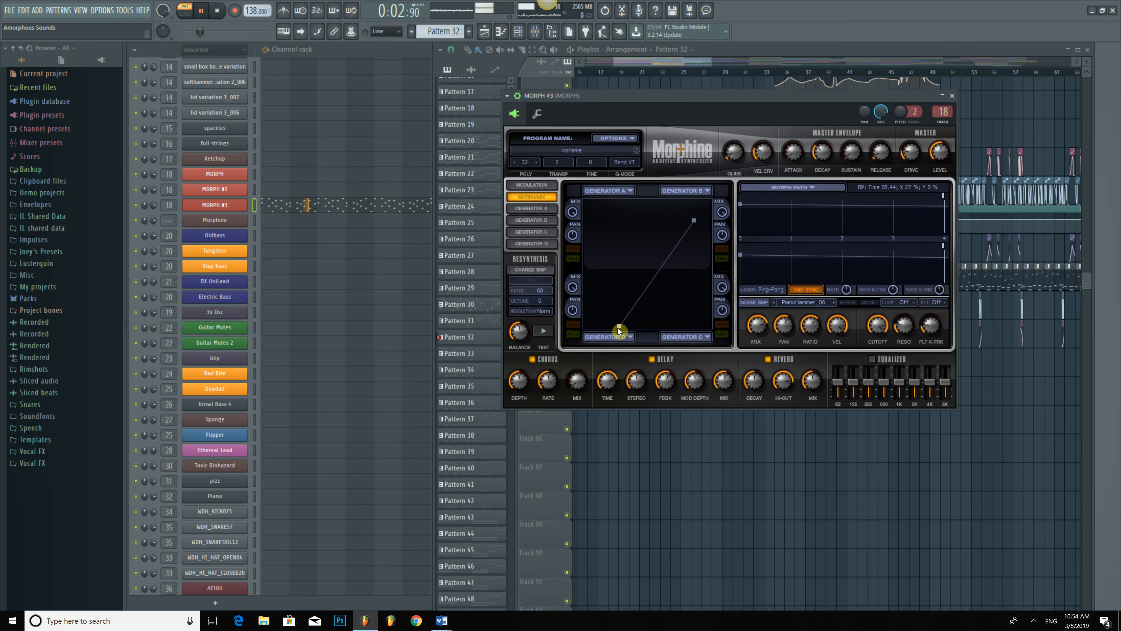
left_click_drag(614, 326, 587, 242)
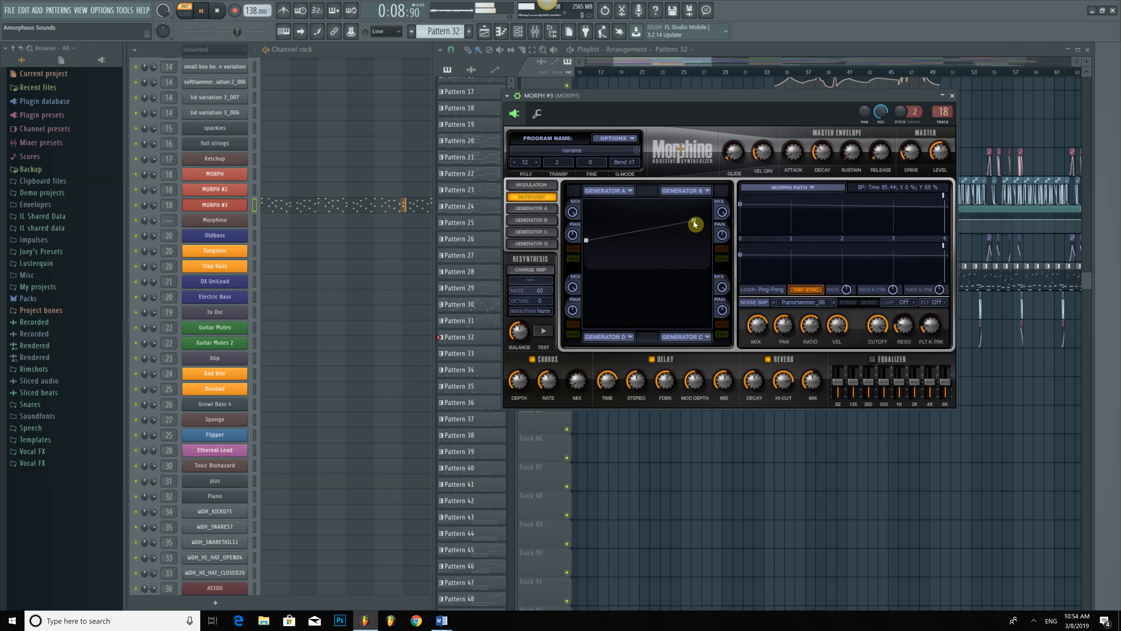
left_click_drag(692, 222, 681, 237)
left_click_drag(587, 241, 586, 201)
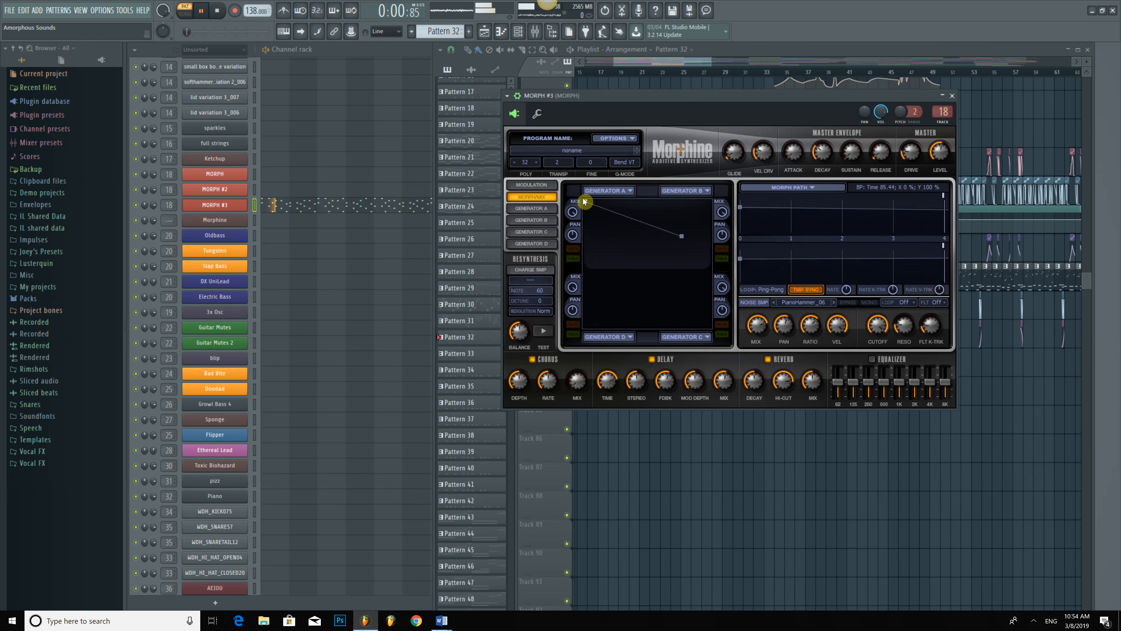
Add a third morph point in the Generator B corner at X 100%, Y 100% and move the second point to the Generator D corner.
left_click_drag(683, 237, 619, 291)
left_click(617, 229)
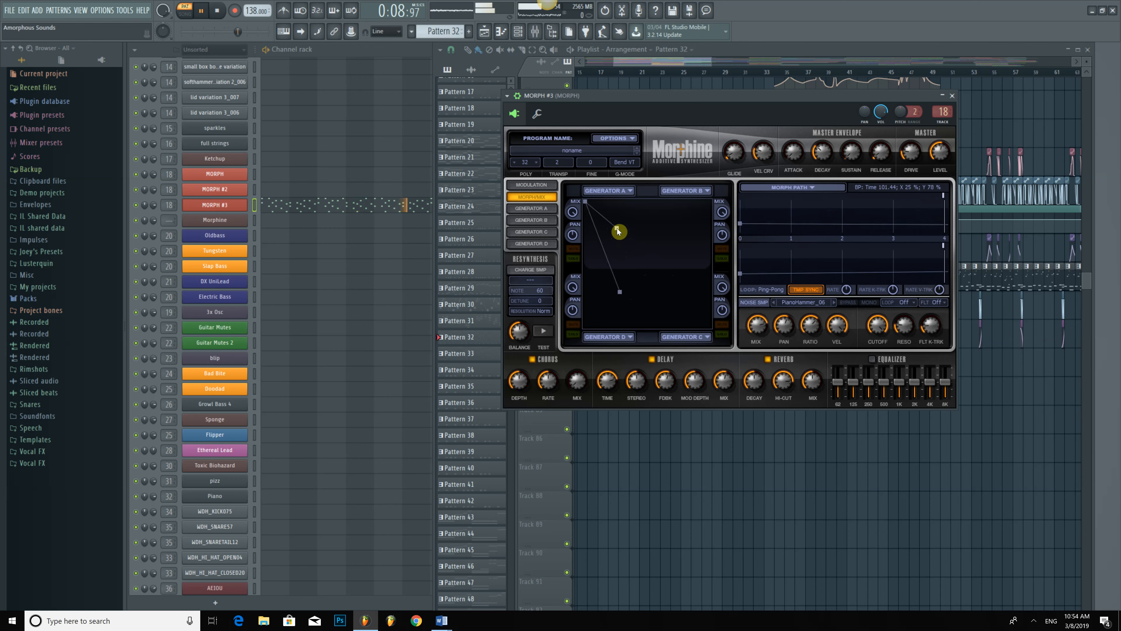
left_click_drag(617, 228, 710, 204)
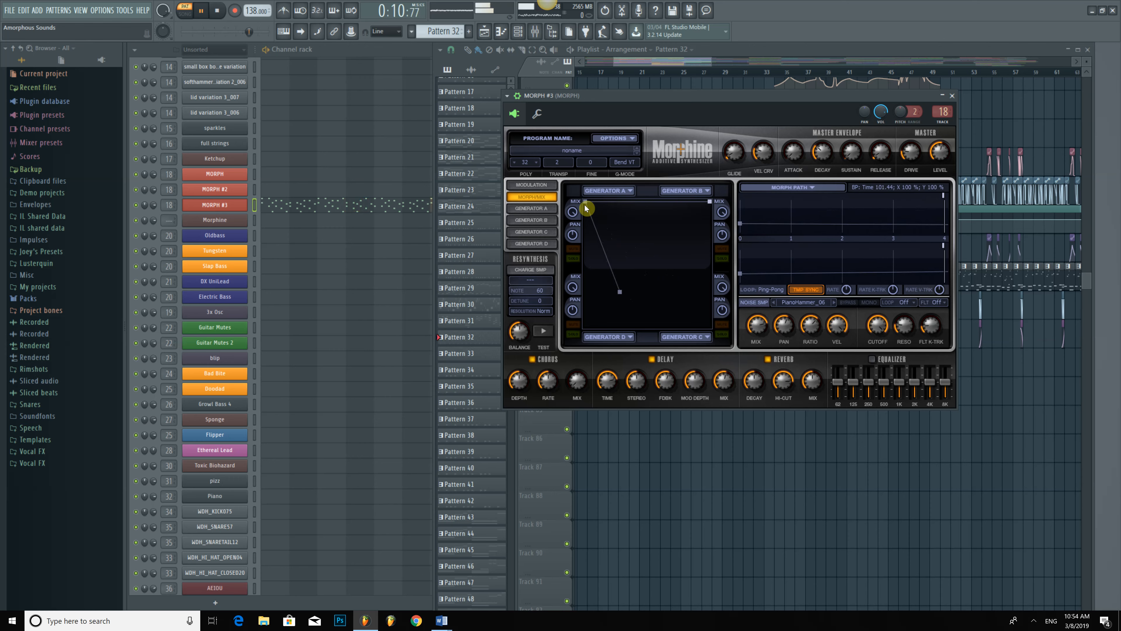
left_click_drag(586, 212, 569, 340)
Add an early point at time 0.16 and spread the path, with the last point at X 100%, Y 0% and the third at X 45%, Y 51%.
left_click(747, 215)
left_click_drag(747, 215, 750, 234)
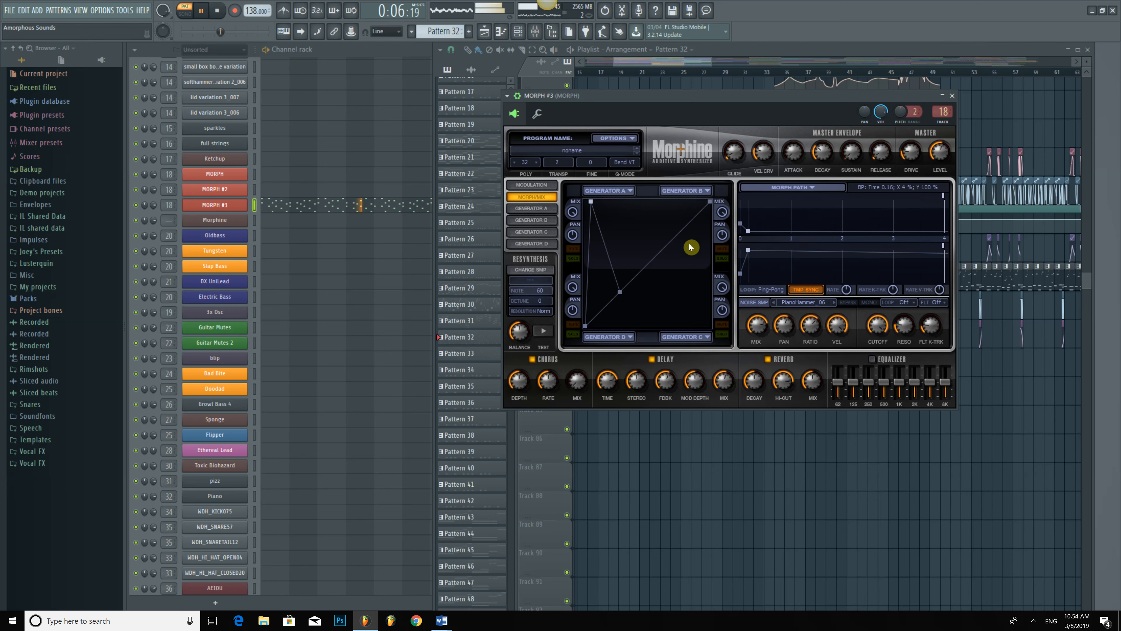
left_click_drag(675, 297, 703, 325)
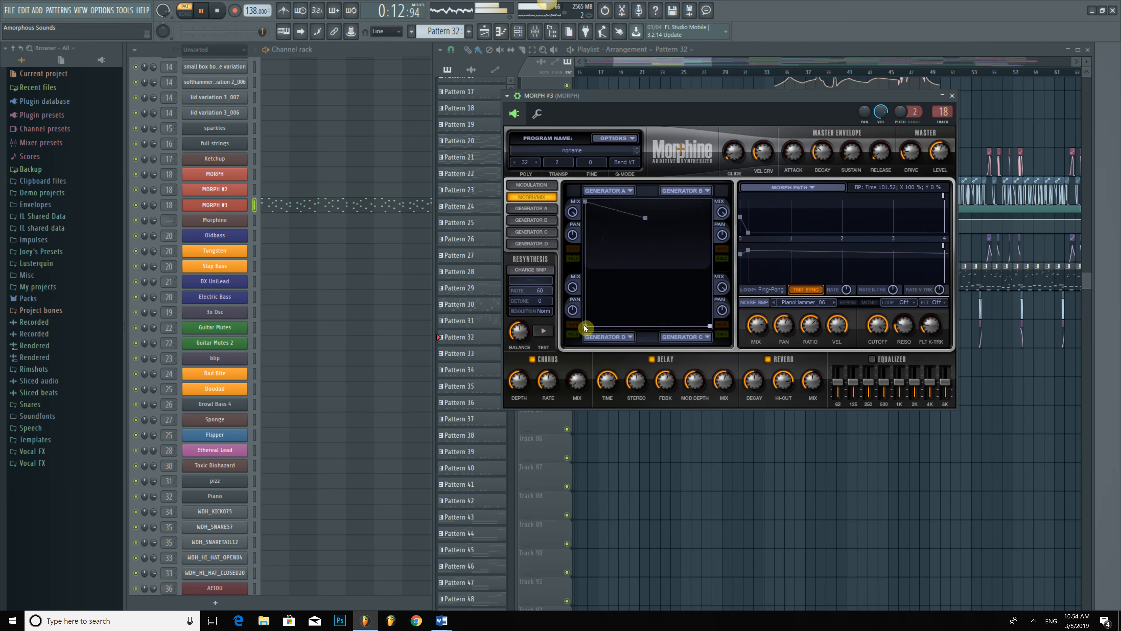
left_click_drag(584, 325, 646, 258)
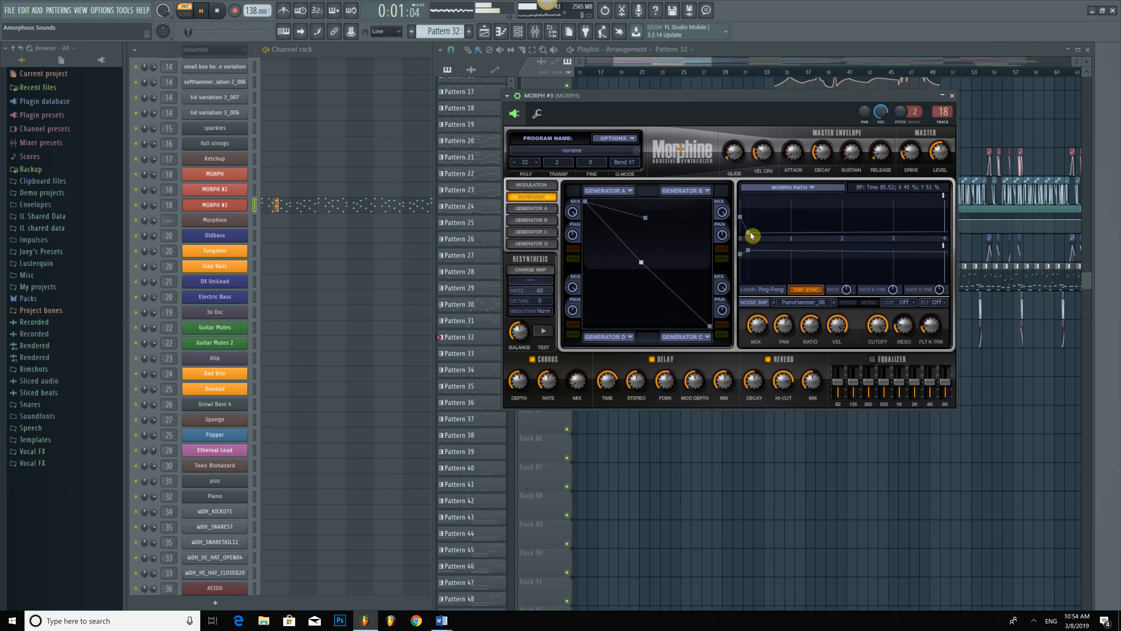
Rearrange the four points: start at X 100%, Y 86%, second at X 62%, Y 84%, third at X 28%, Y 19%, and stop playback.
left_click_drag(748, 234, 742, 200)
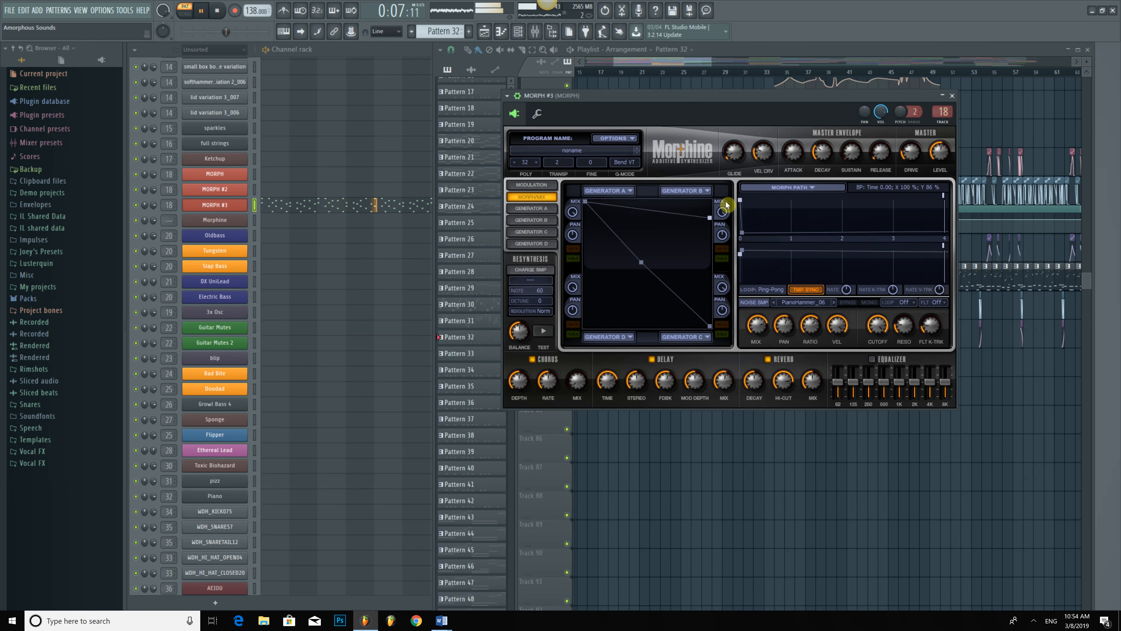
left_click_drag(577, 208, 662, 223)
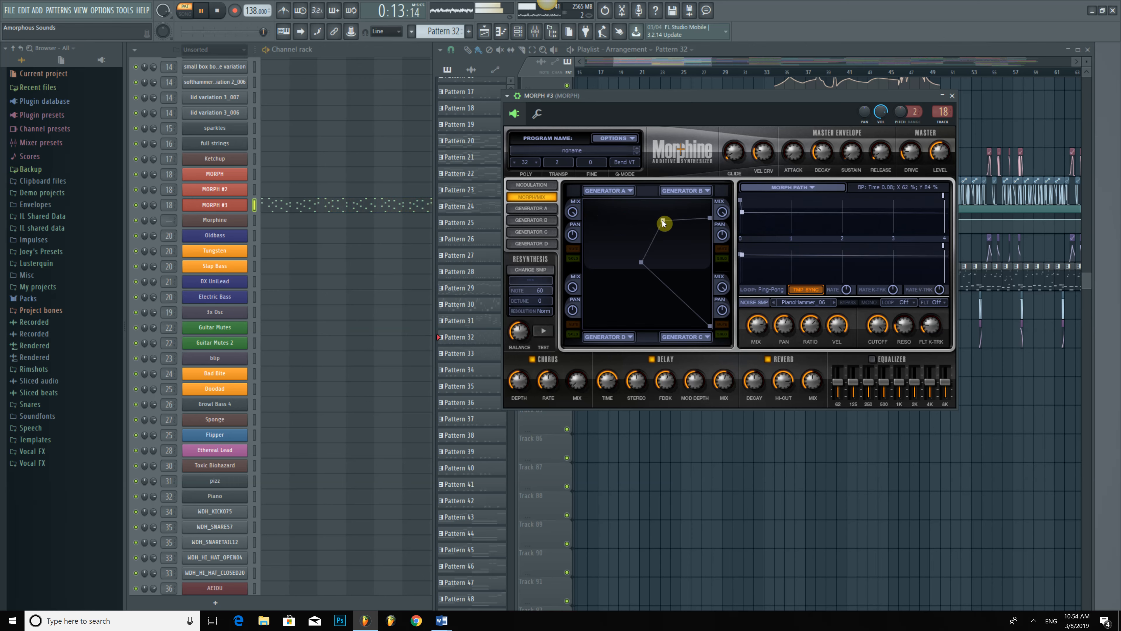
left_click_drag(712, 325, 620, 303)
key("space")
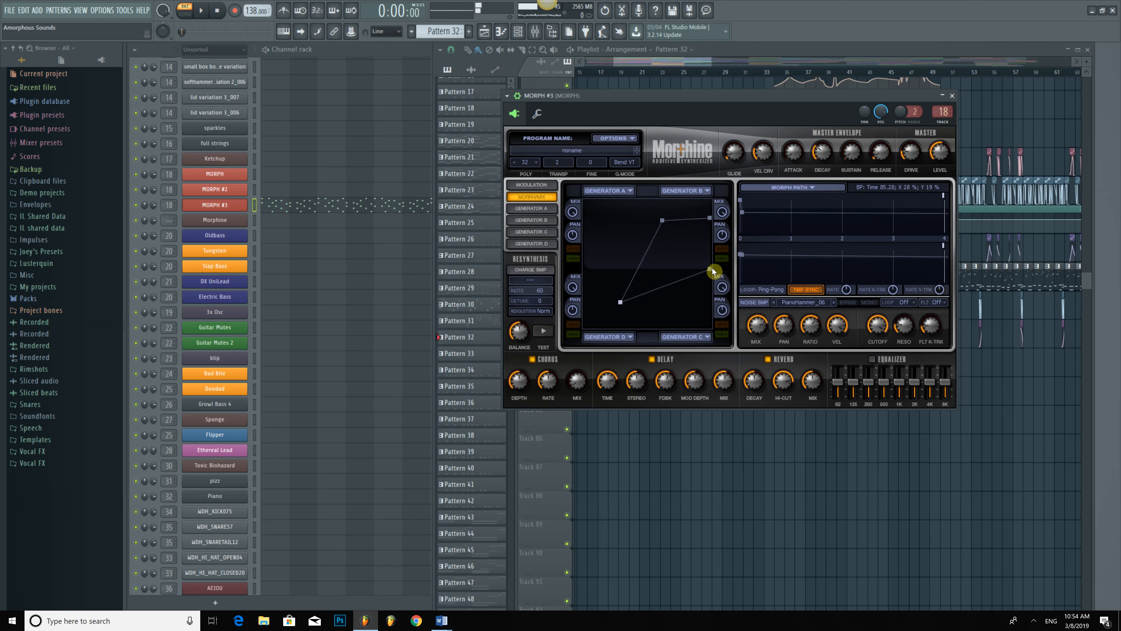
left_click_drag(709, 267, 679, 263)
Show the morph path of the MORPH #2 synth and move its window up beside the pattern list.
left_click(221, 191)
left_click(478, 257)
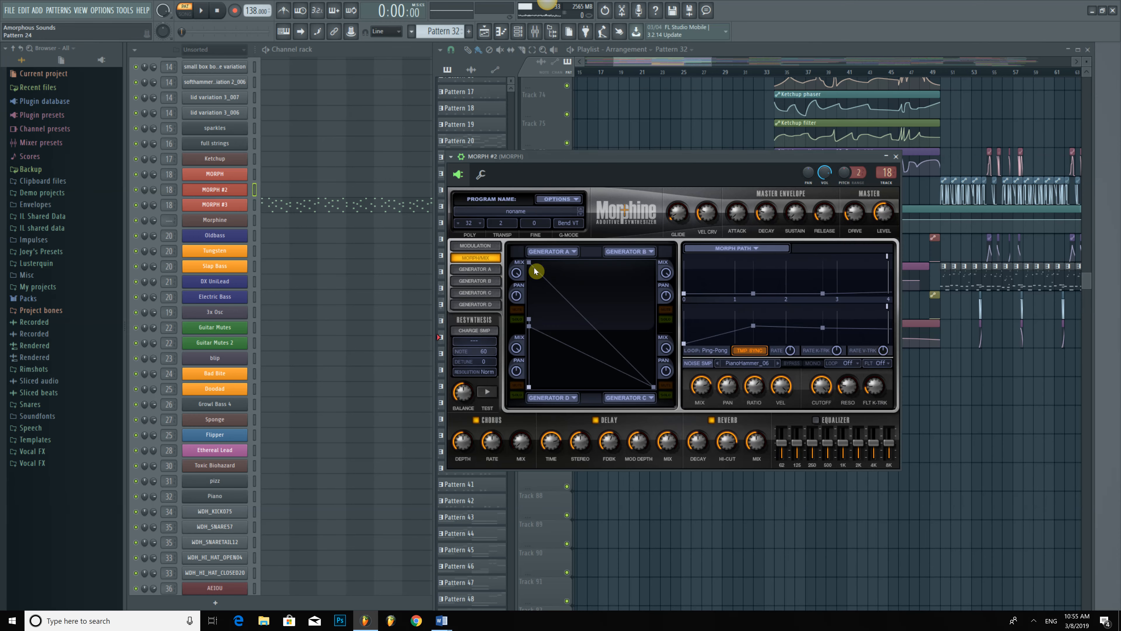
left_click_drag(603, 159, 691, 111)
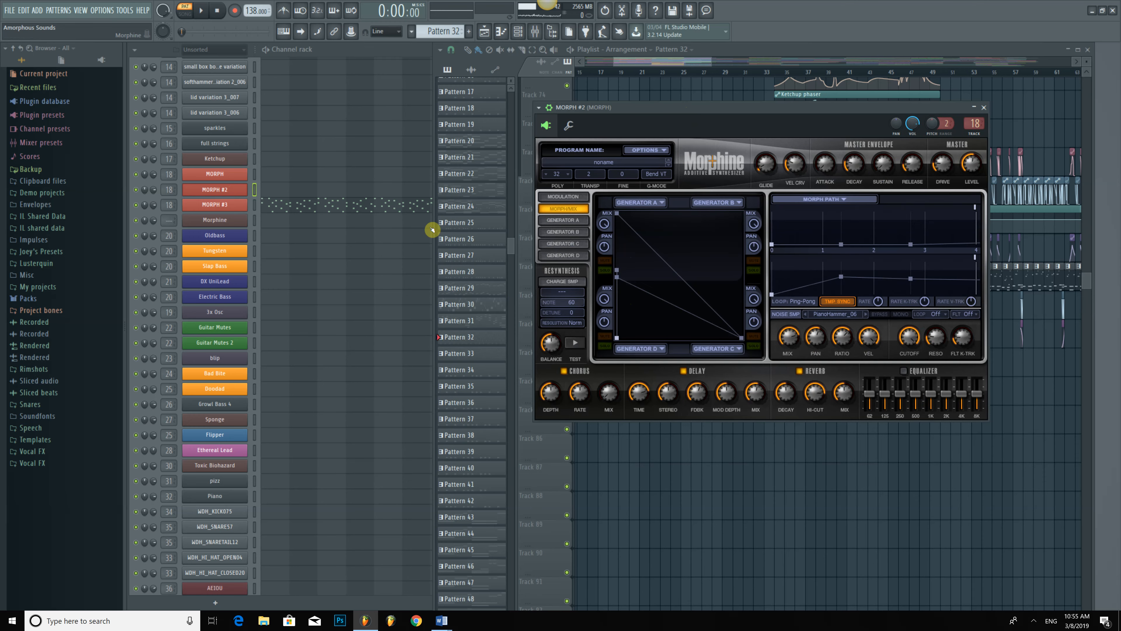
Move all Pattern 32 notes from MORPH #3 to MORPH #2, close the piano roll and play the pattern through that synth.
left_click(373, 208)
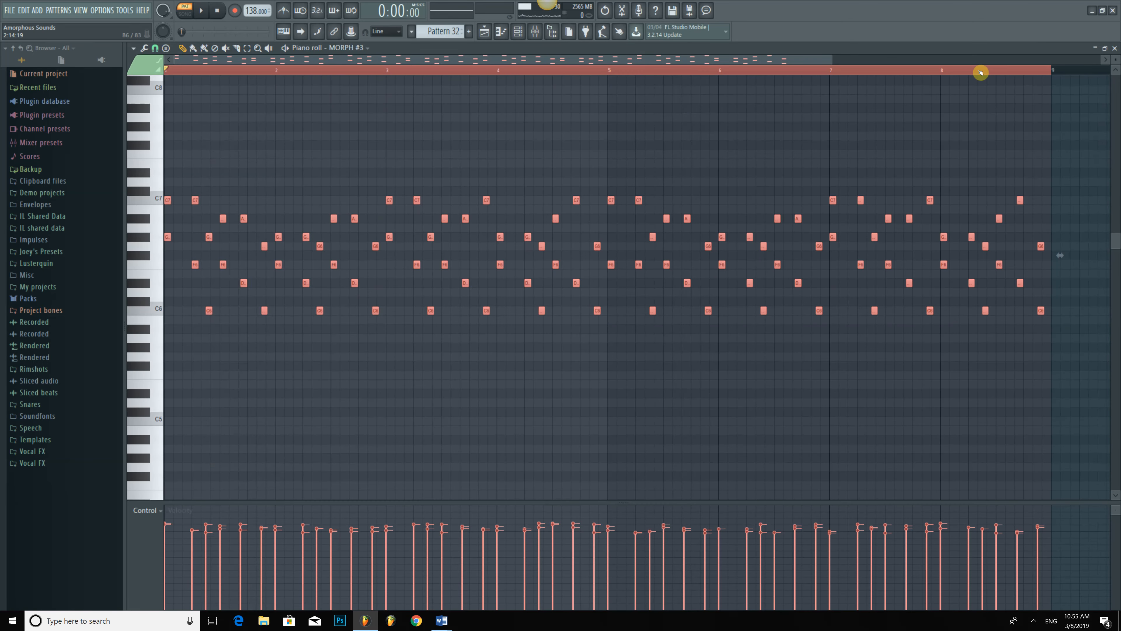
key("ctrl+c")
key("Up")
key("ctrl+v")
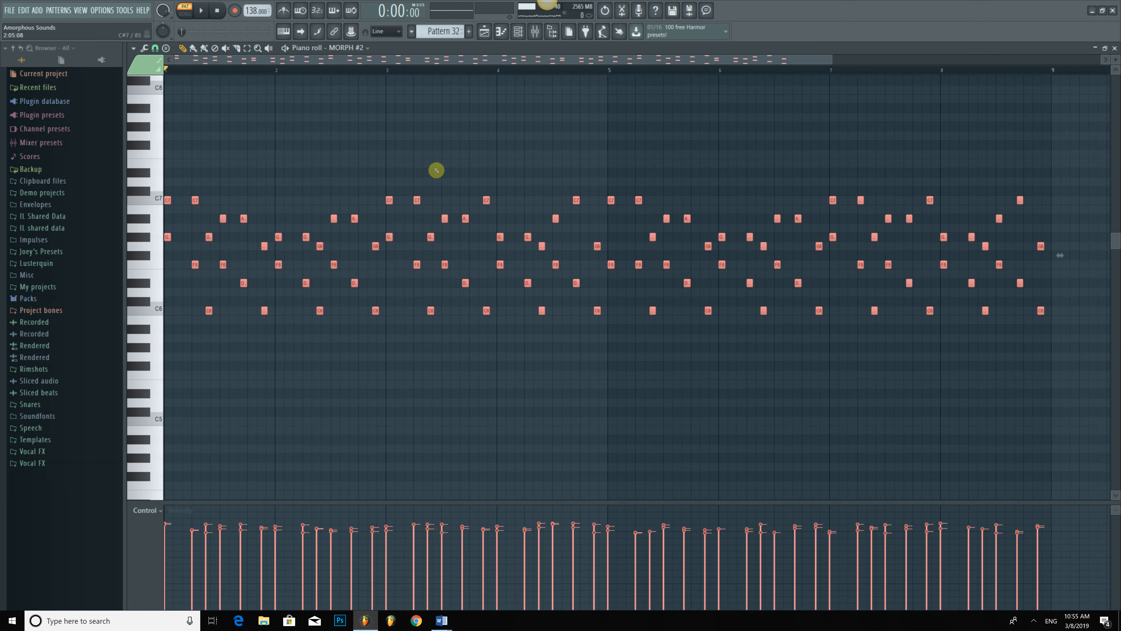
left_click(1114, 48)
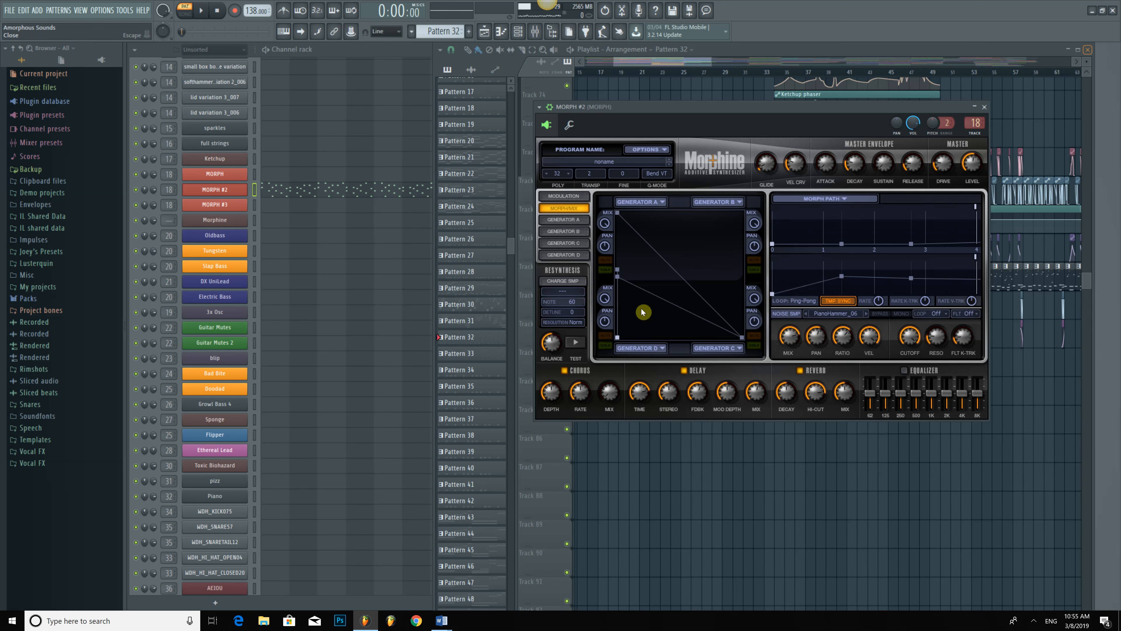
key("space")
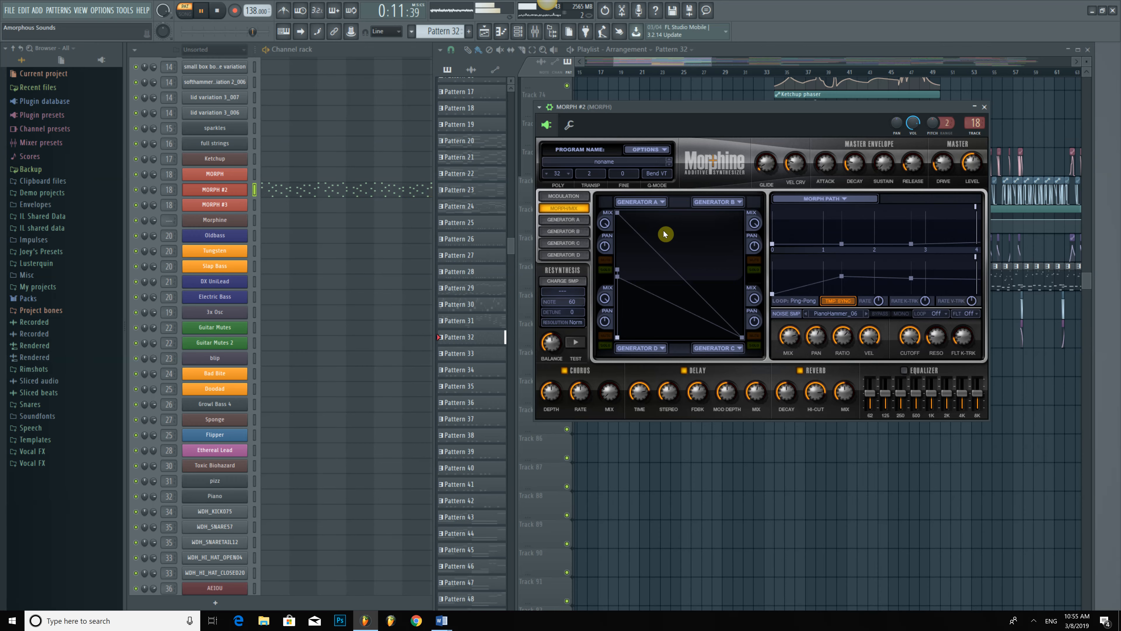
key("space")
Move all Pattern 32 notes from MORPH #2 to the first MORPH channel, play the pattern and open that synth.
left_click(372, 194)
key("ctrl+a")
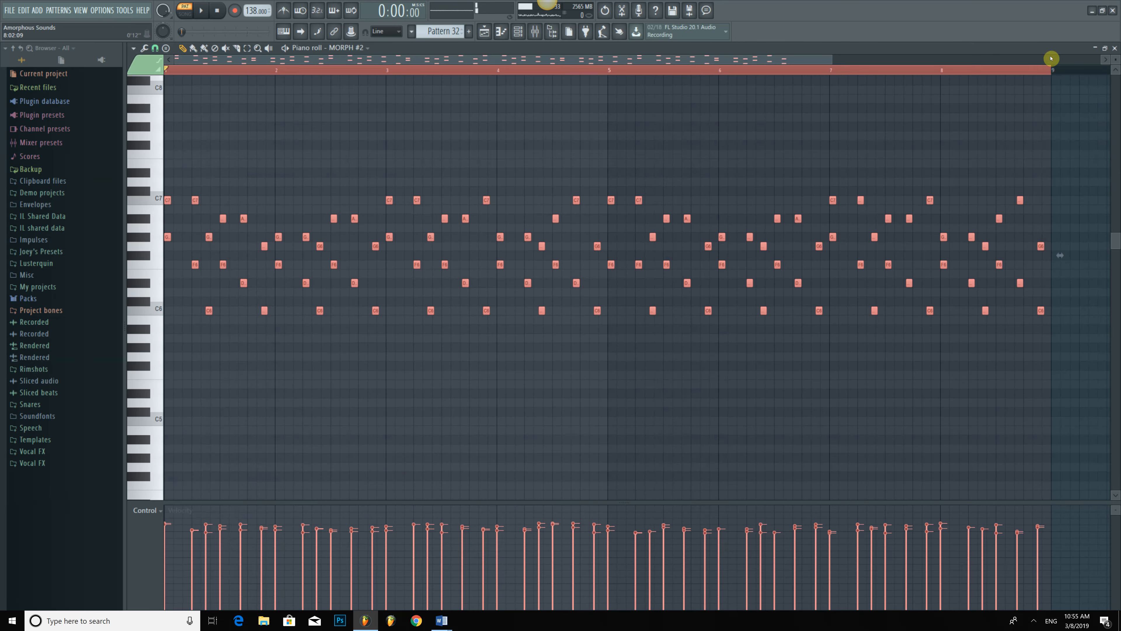
key("Delete")
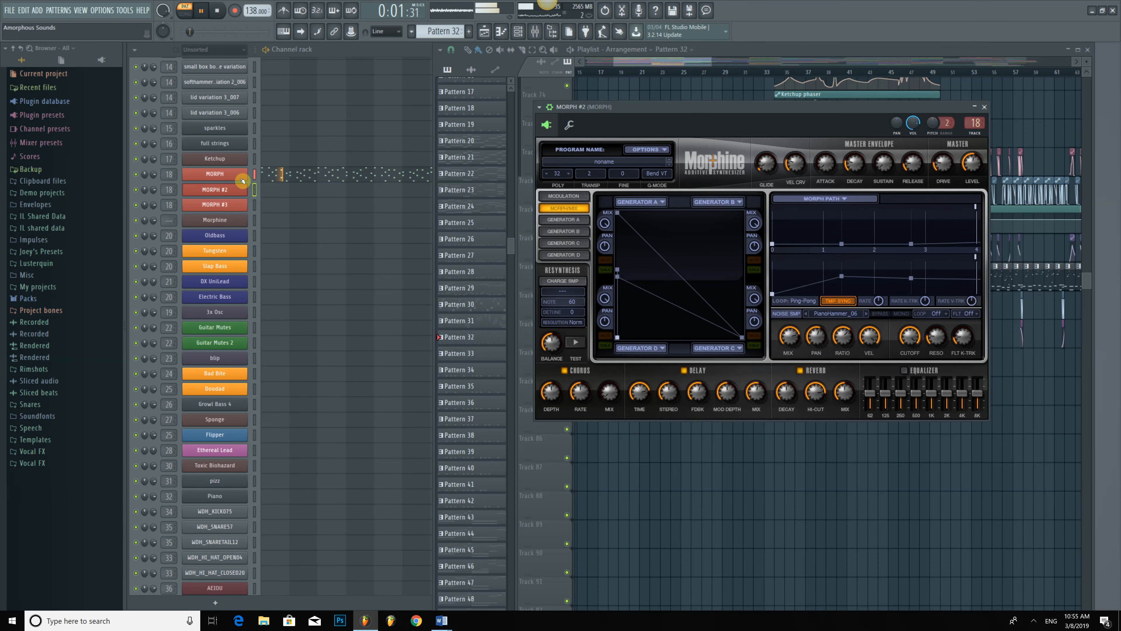
left_click(243, 177)
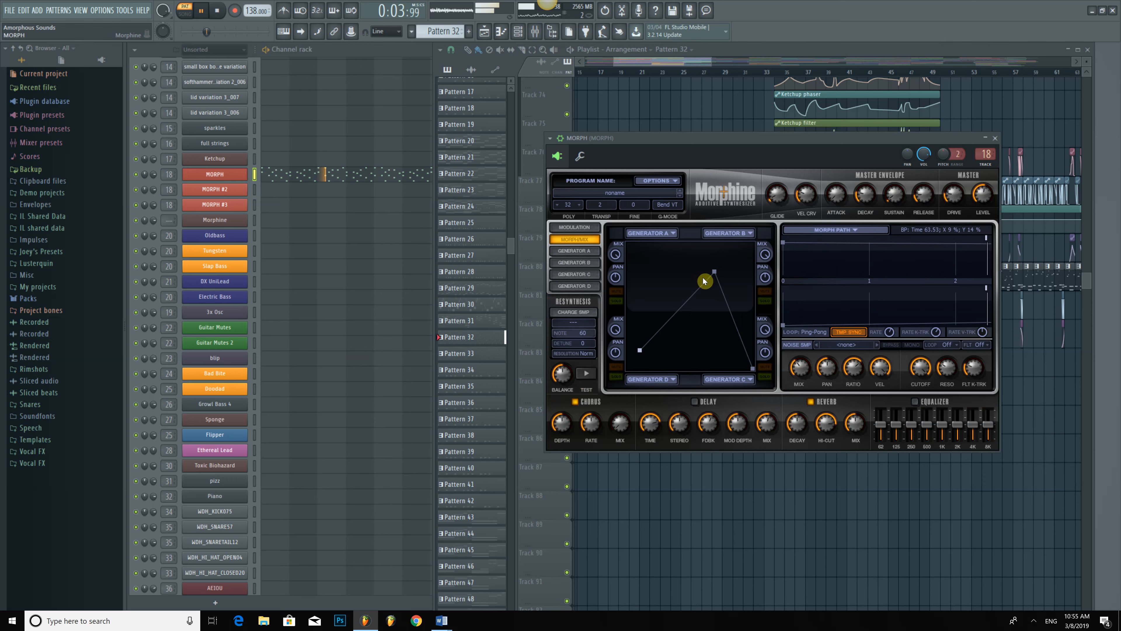
Reshape MORPH's three-point path during playback, with the middle point near the pad's centre and the end at X 16%, Y 19%, and stop.
left_click_drag(714, 272, 609, 244)
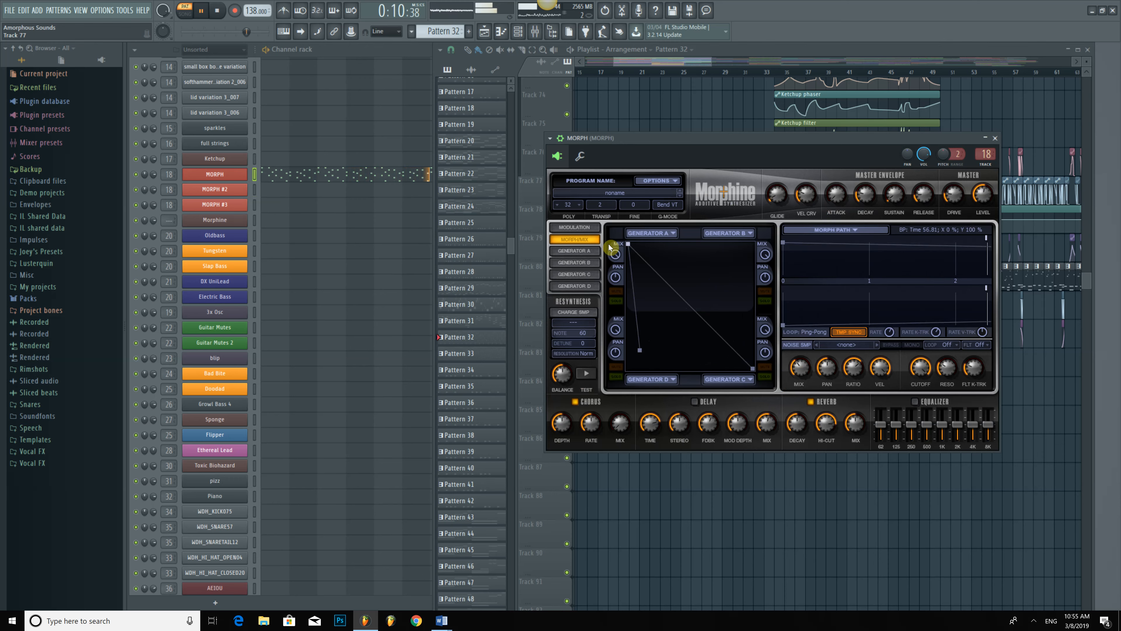
left_click_drag(628, 243, 649, 345)
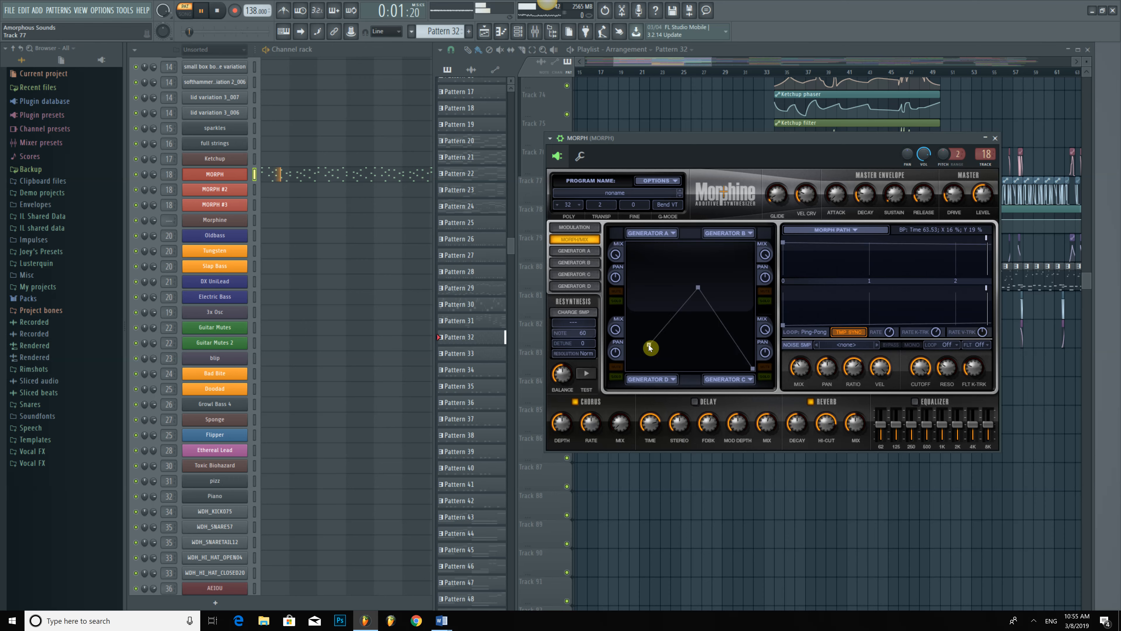
mouse_move(753, 369)
left_mouse_down()
mouse_move(724, 366)
mouse_move(713, 351)
mouse_move(756, 373)
left_mouse_up()
key("space")
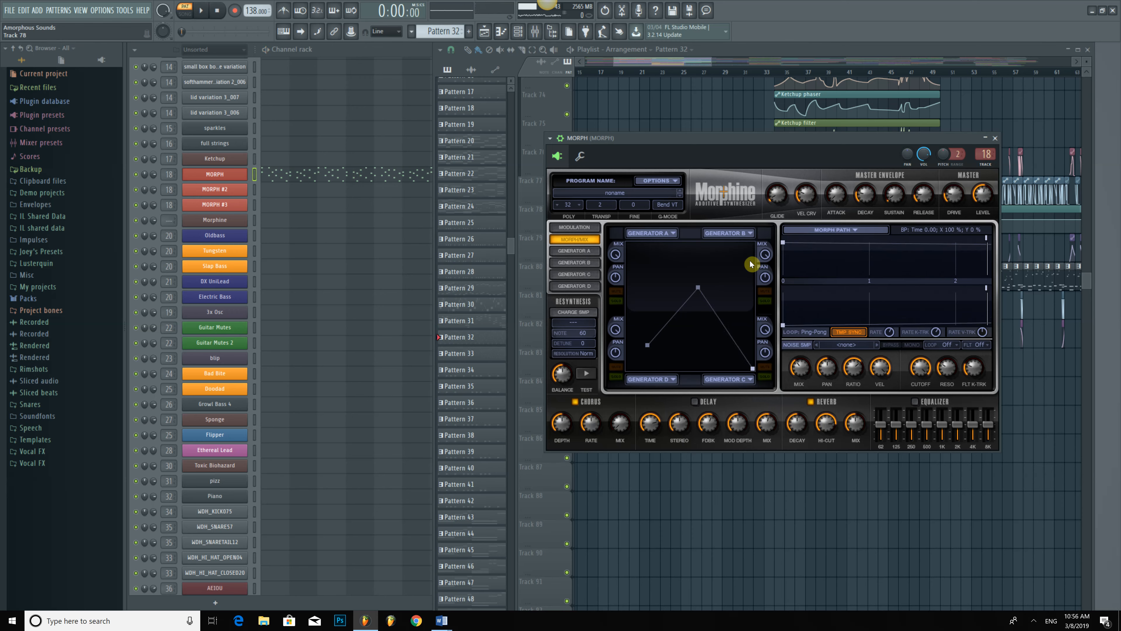
right_click(765, 254)
left_click(762, 248)
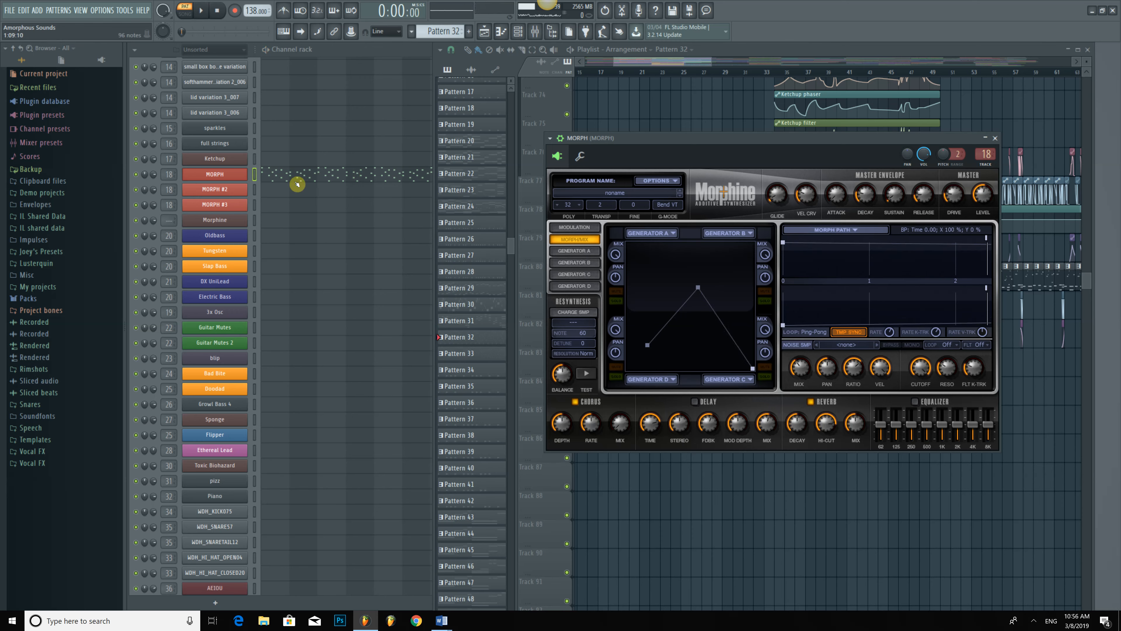
Move all Pattern 32 notes from the first MORPH channel to MORPH #3 and close the MORPH synth window.
left_click(298, 178)
key("ctrl+a")
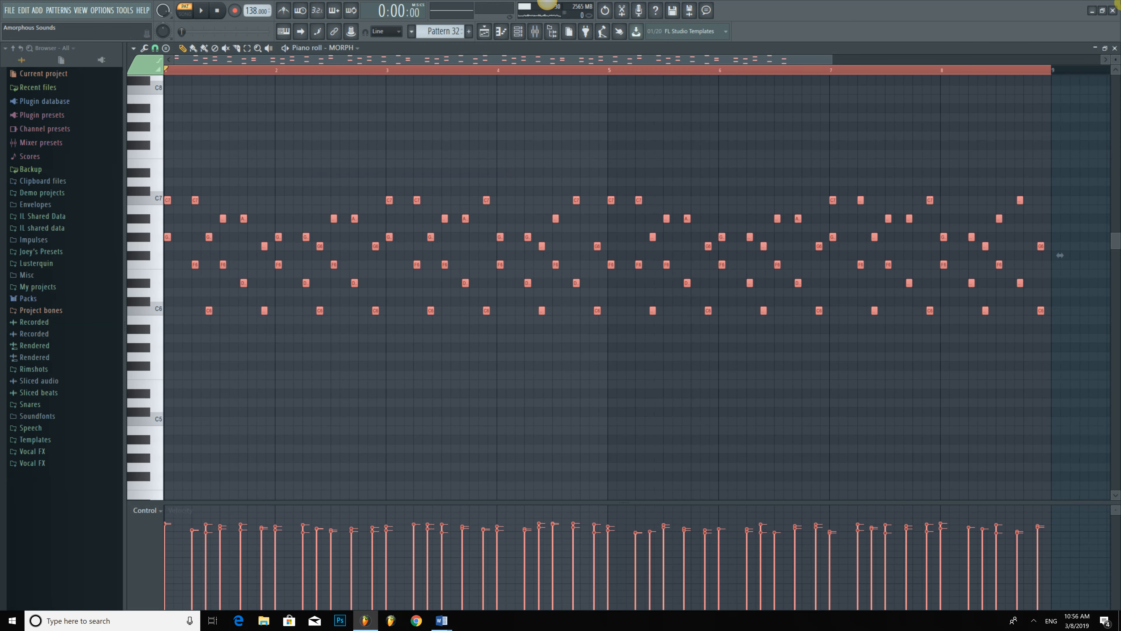
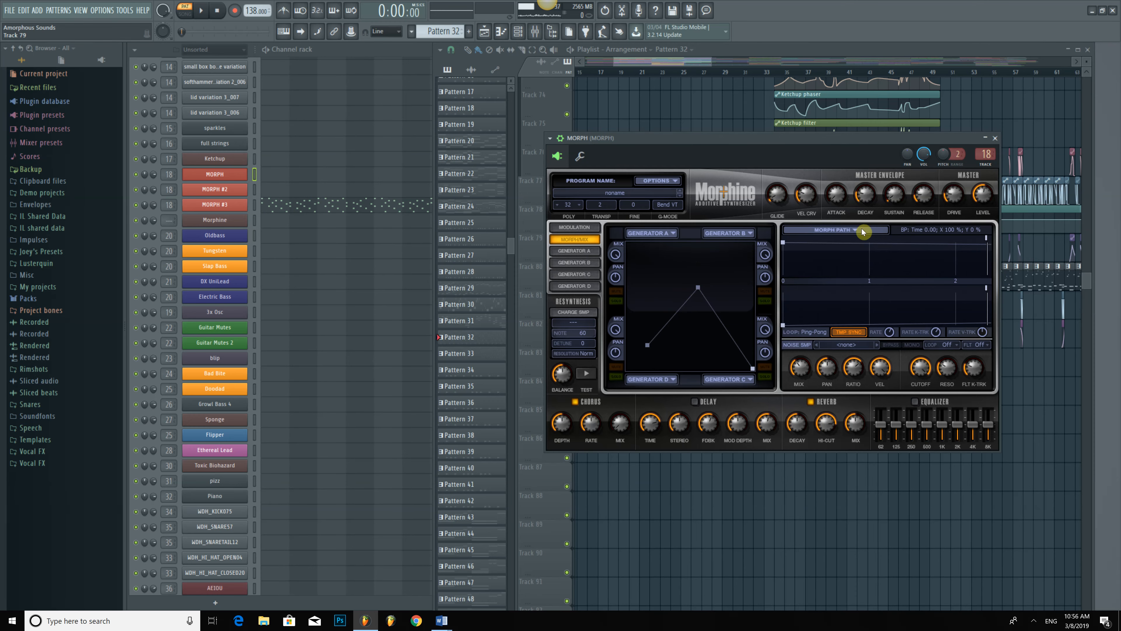
left_click(996, 138)
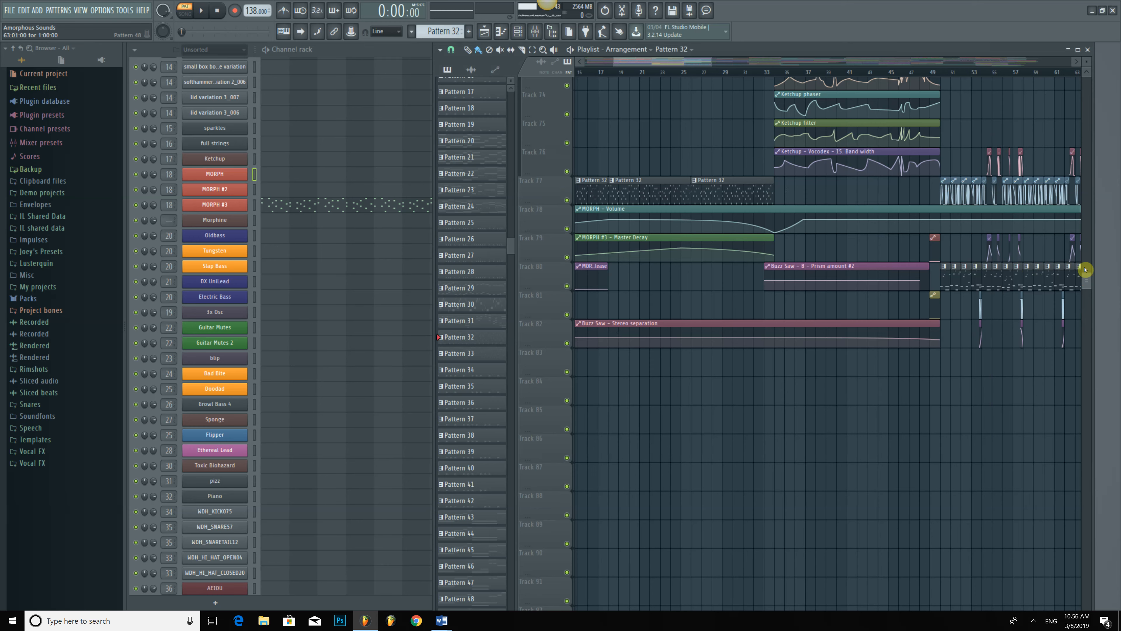
Set the song playhead at bar 25 and enable the muted Buzz Saw track in the mixer.
scroll(1084, 268, "up", 4)
scroll(941, 131, "up", 5)
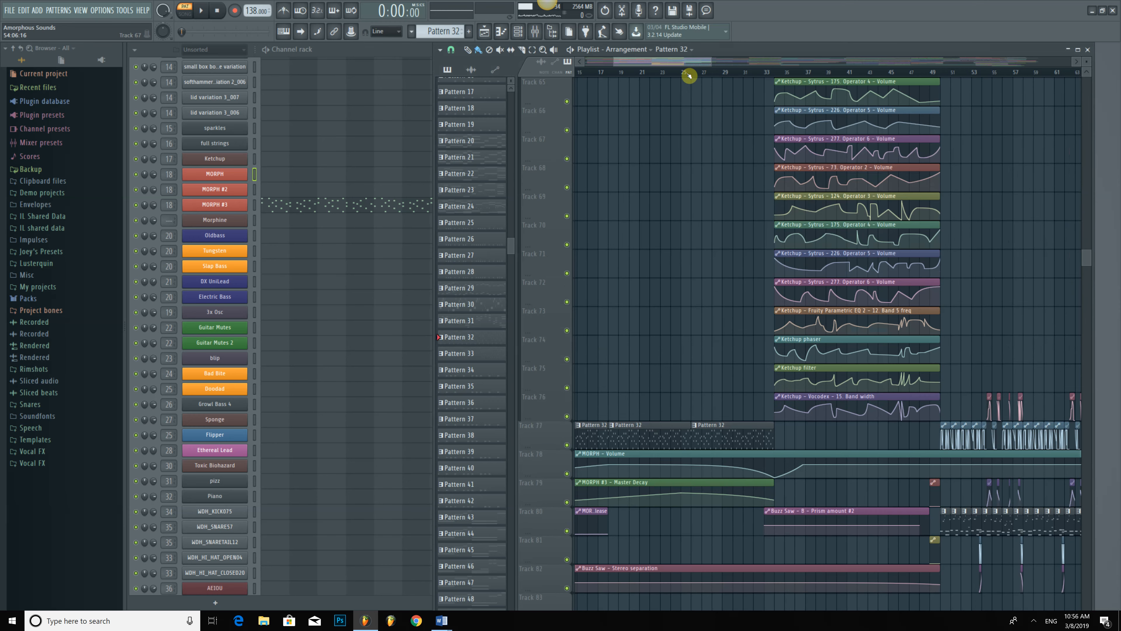
left_click(682, 73)
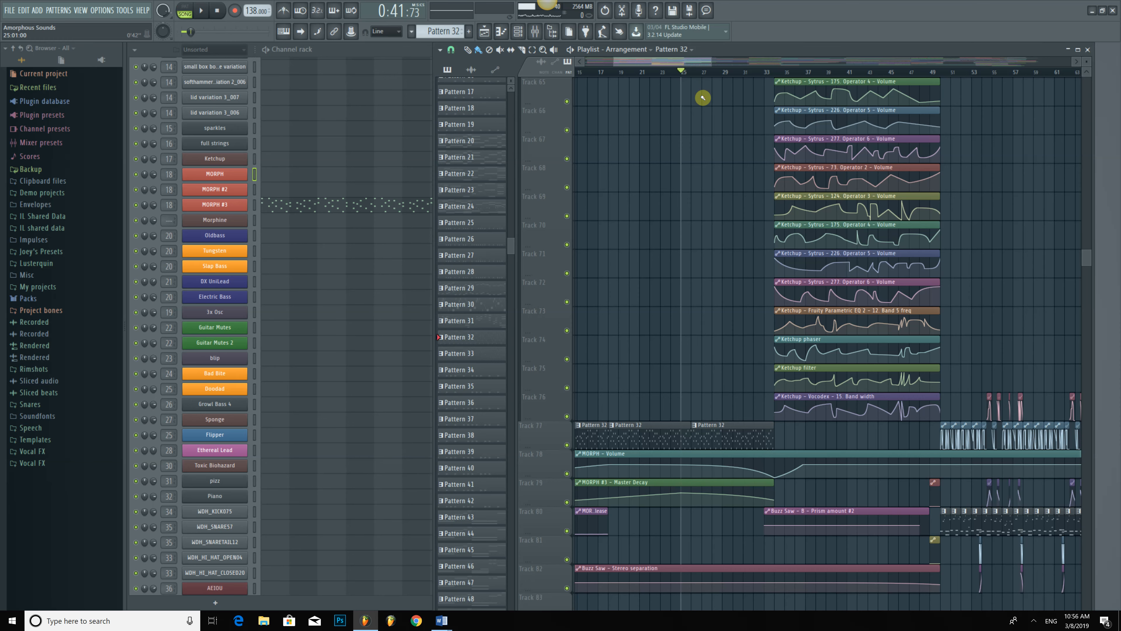
scroll(763, 256, "up", 7)
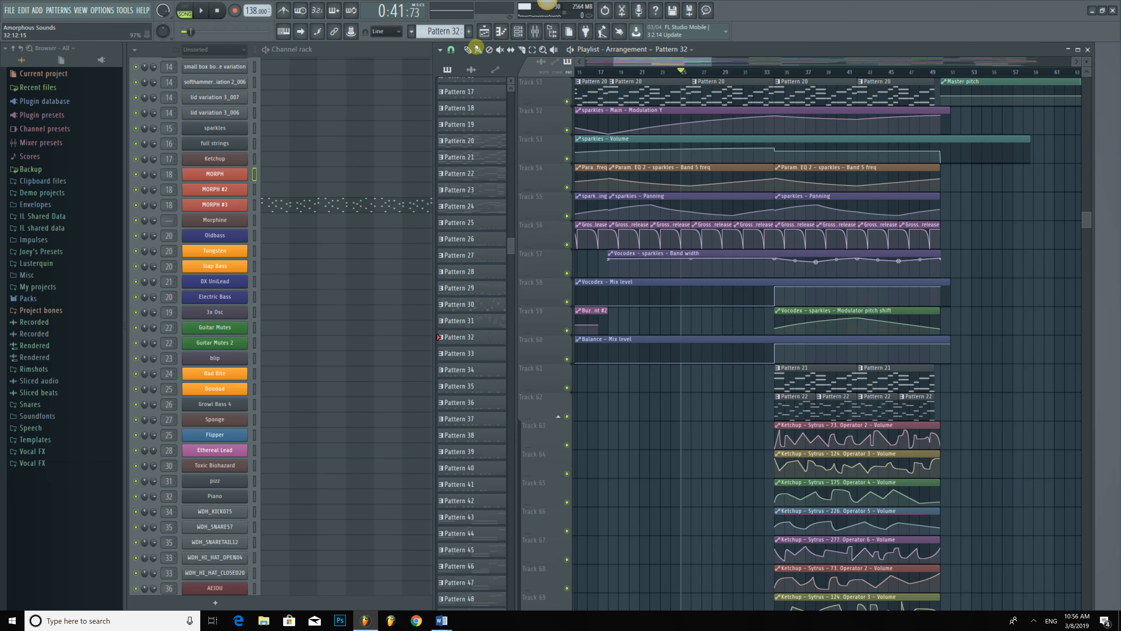
scroll(476, 46, "up", 20)
left_click(536, 32)
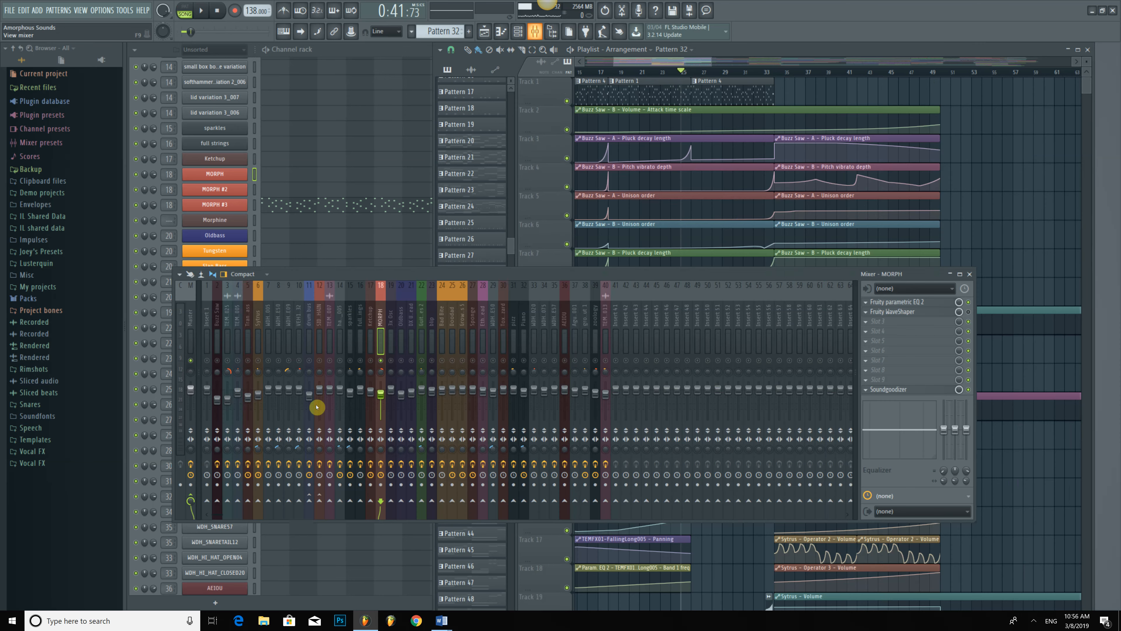
left_click(218, 360)
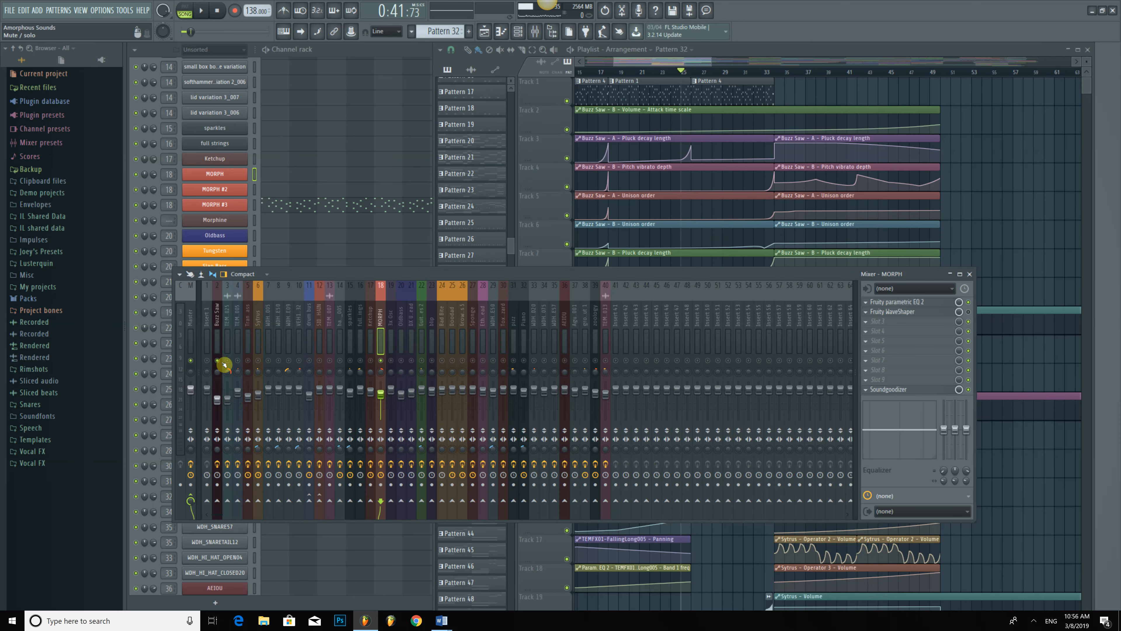
left_click(969, 273)
Open MORPH #3, stretch its morph path out to the pad's corners and delete the leftover point near the centre.
left_click(255, 206)
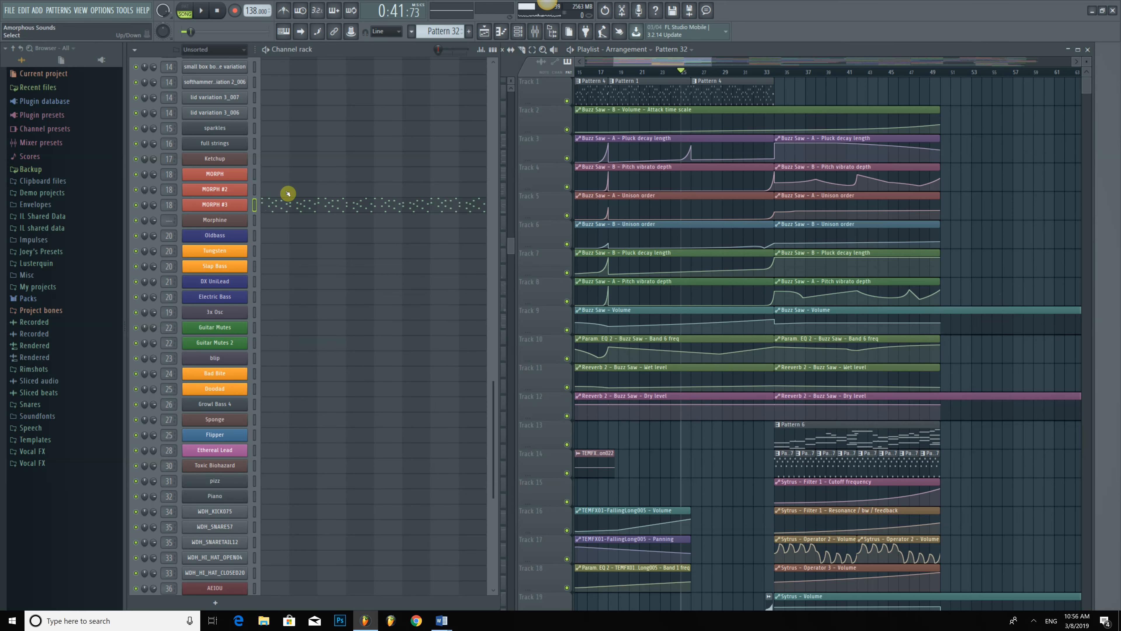
mouse_move(665, 66)
left_mouse_down()
mouse_move(736, 87)
mouse_move(777, 78)
mouse_move(675, 50)
left_mouse_up()
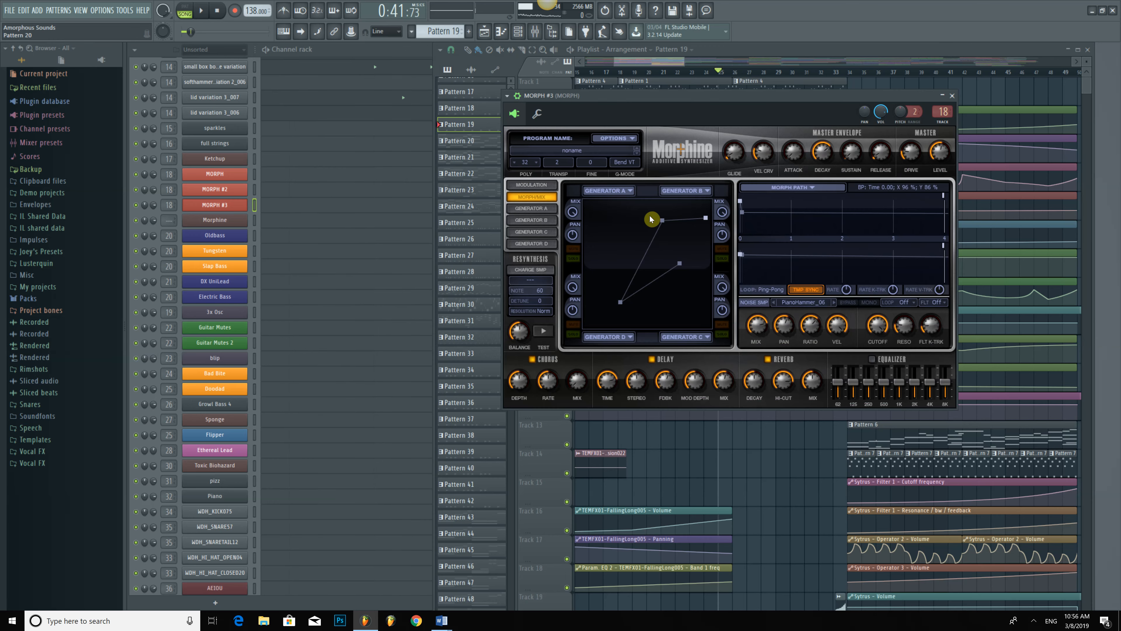
left_click_drag(622, 302, 543, 350)
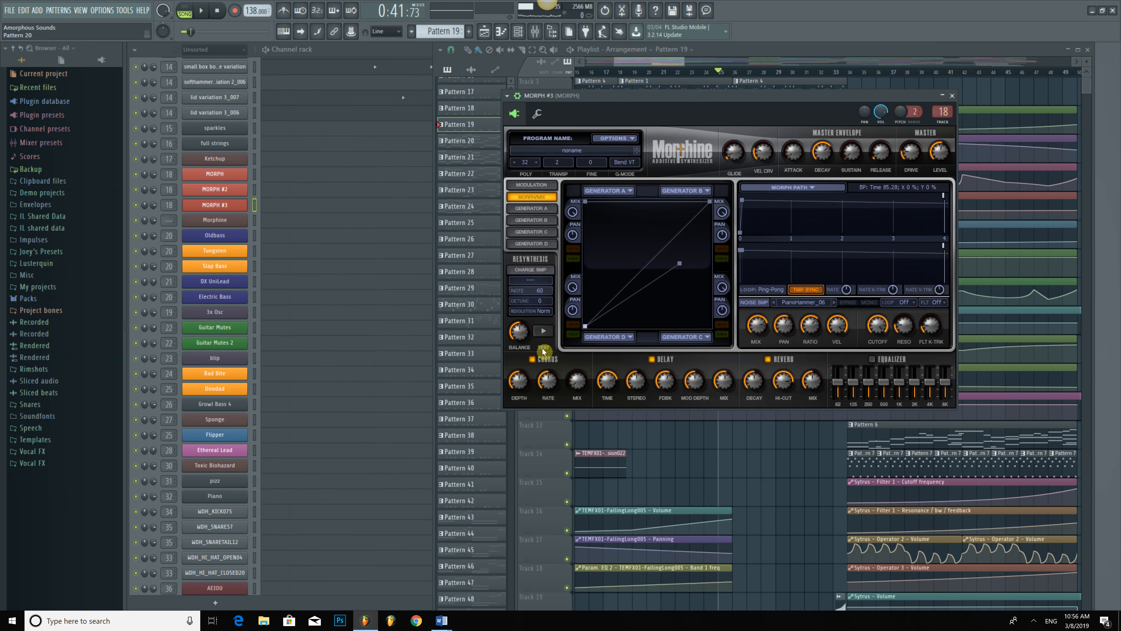
right_click(680, 263)
Select Pattern 32 from its playlist clip and play it in pattern mode through MORPH #3.
left_click(185, 12)
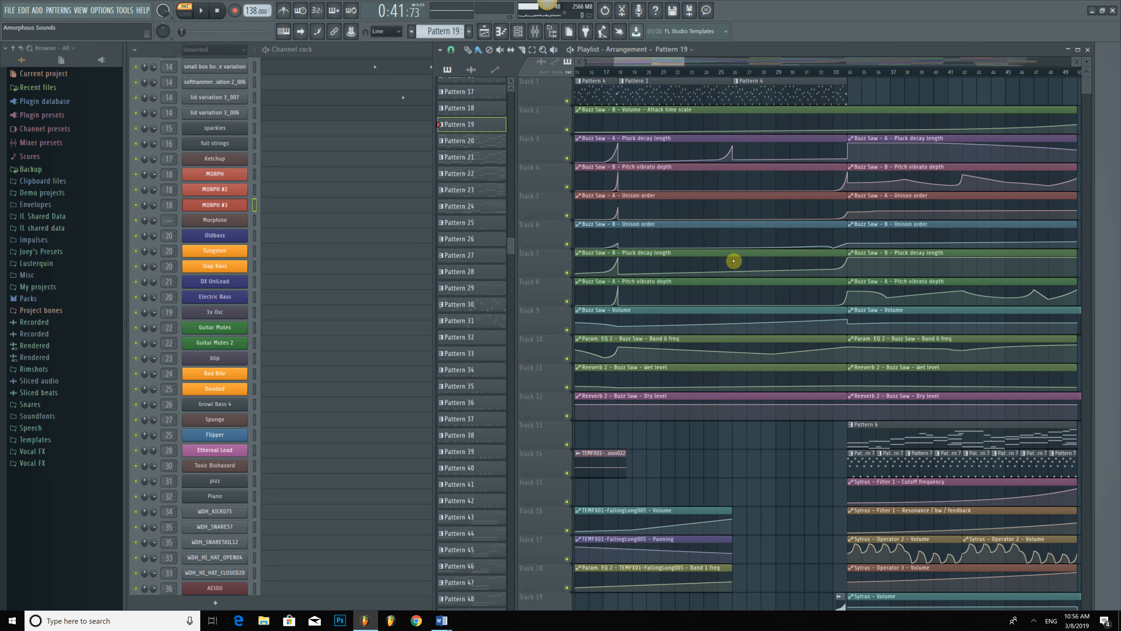
scroll(788, 262, "down", 4)
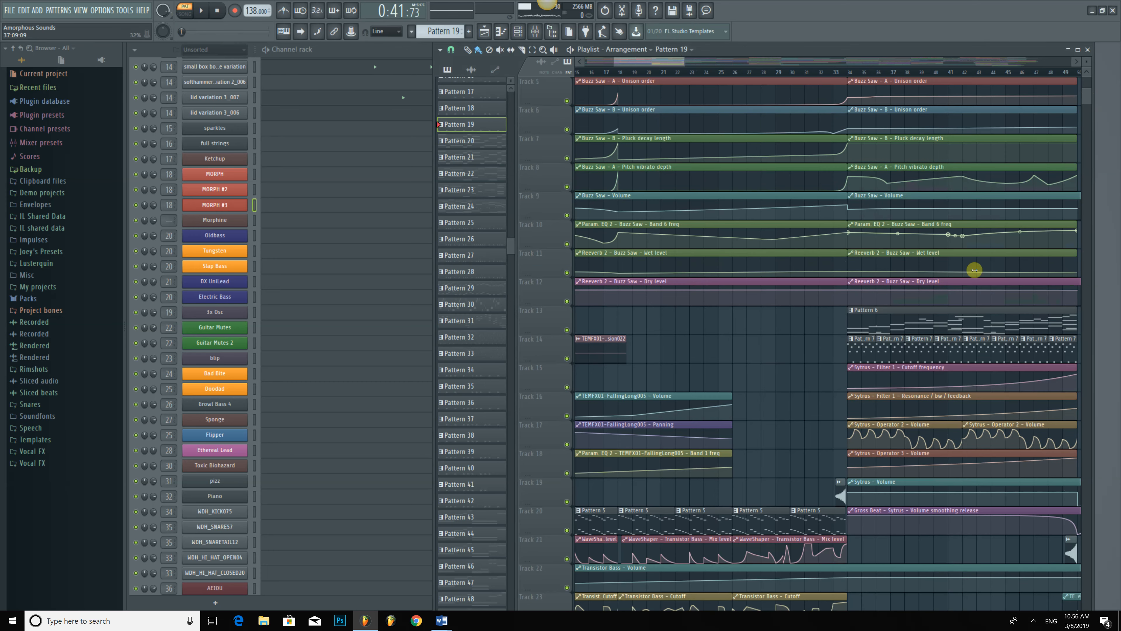
scroll(786, 234, "down", 17)
left_click(786, 234)
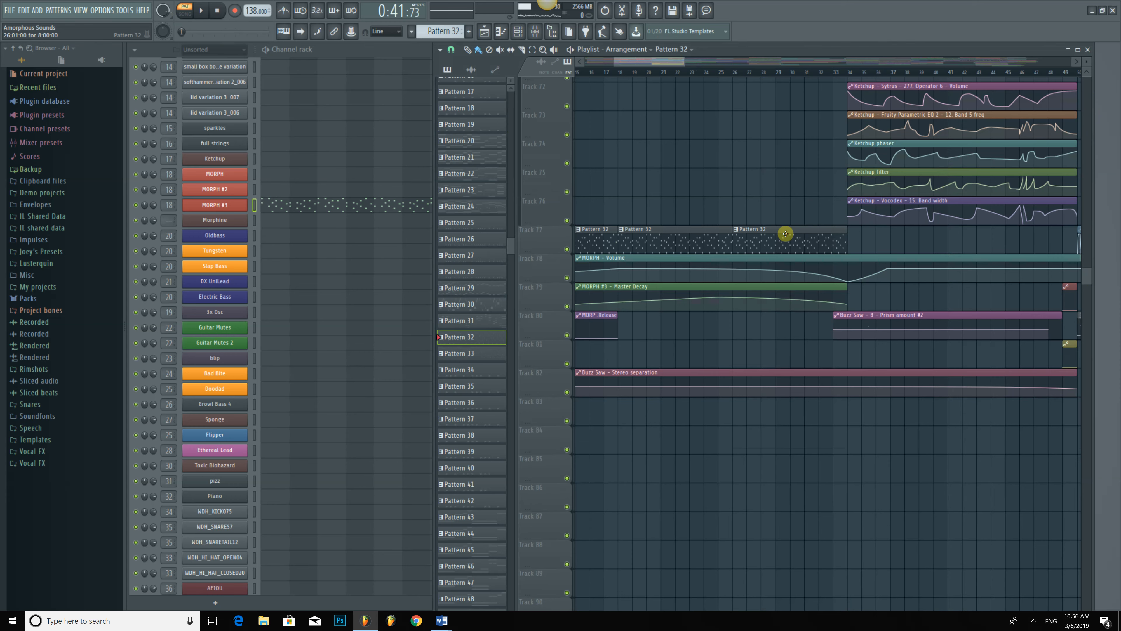
key("space")
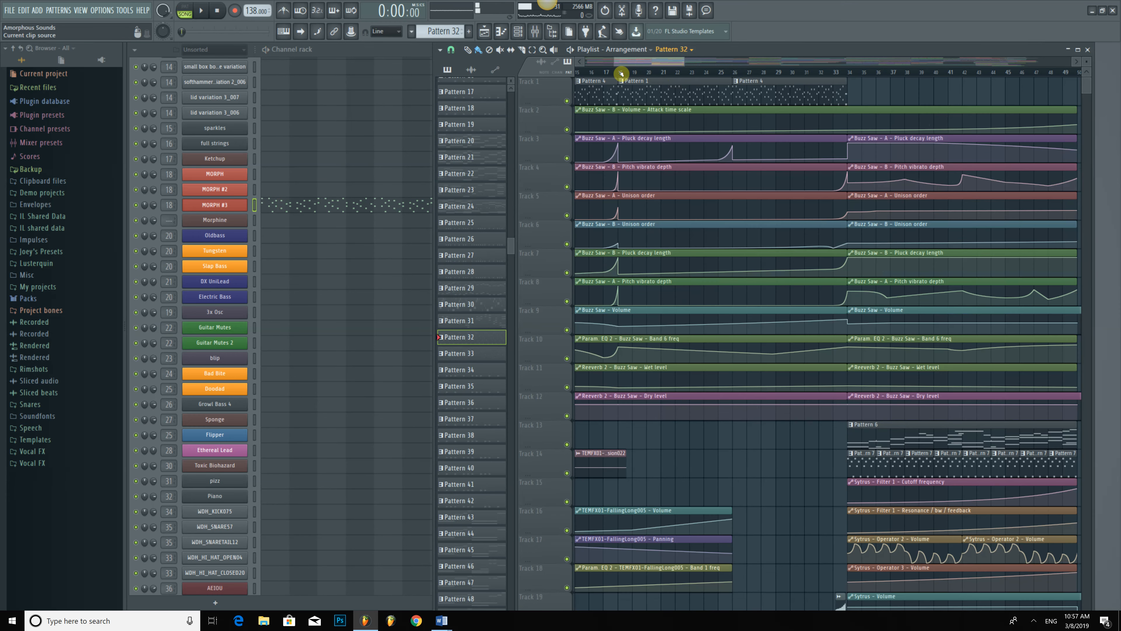
Play the song from about bar 18 with the mixer open to compare the track levels, then stop and restart playback.
left_click(621, 73)
key("space")
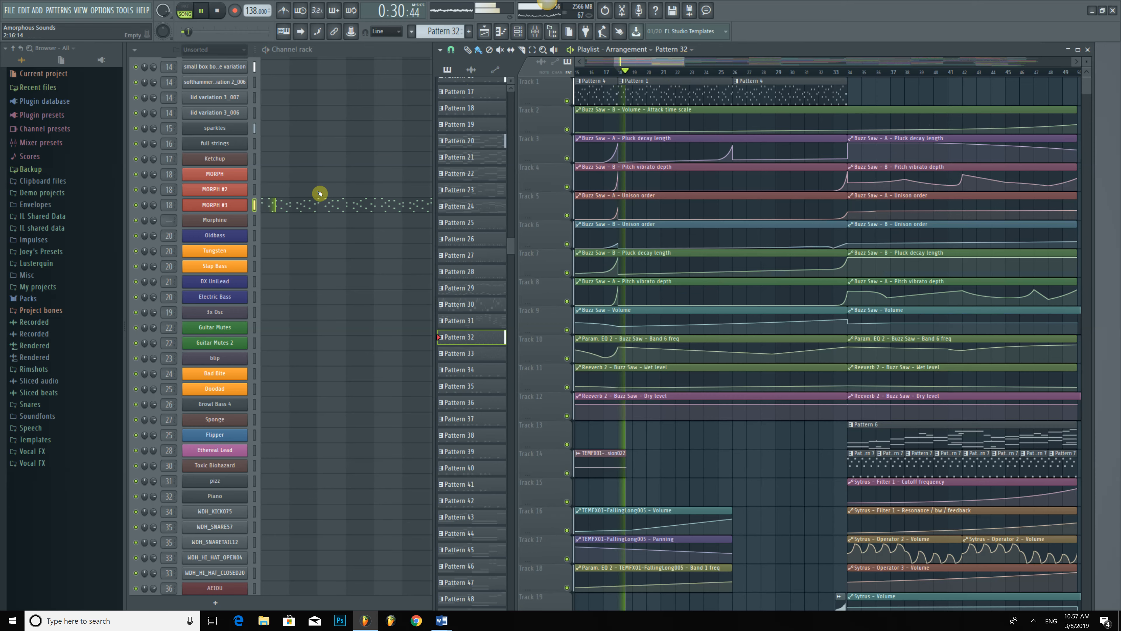
left_click(535, 30)
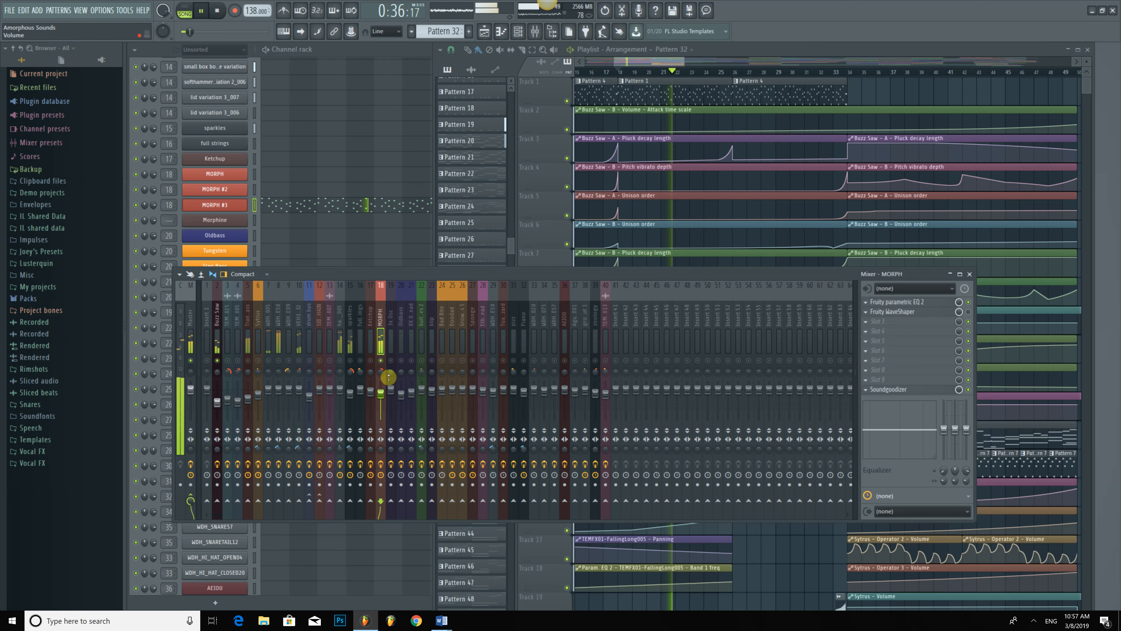
key("space")
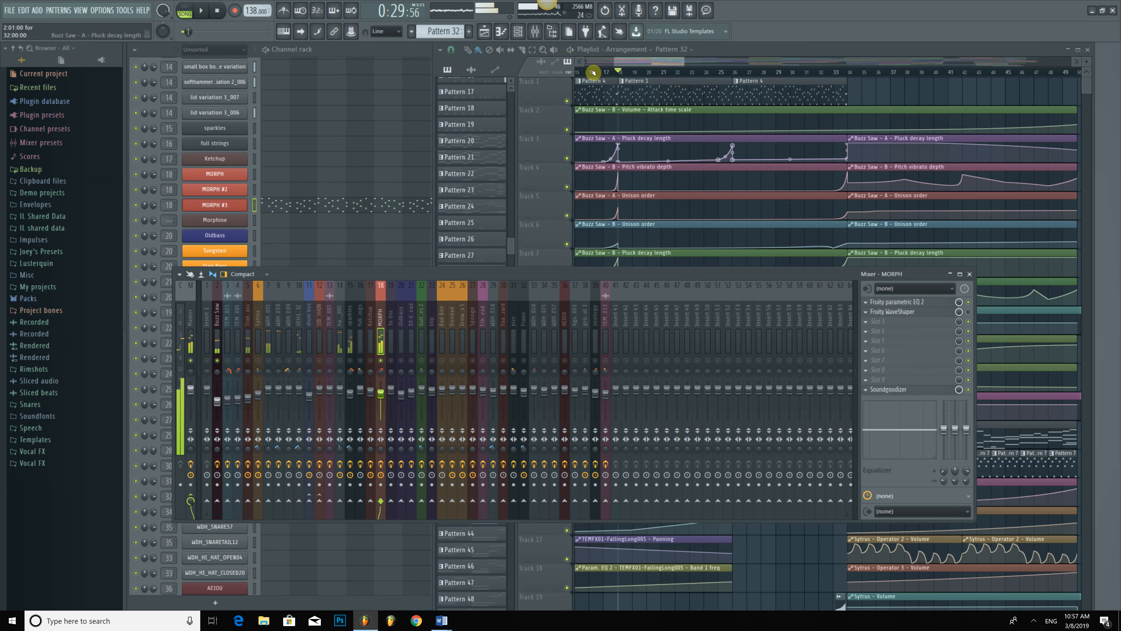
key("space")
Play the song's opening section and check the MORPH mixer track against the playlist automation.
left_click(616, 64)
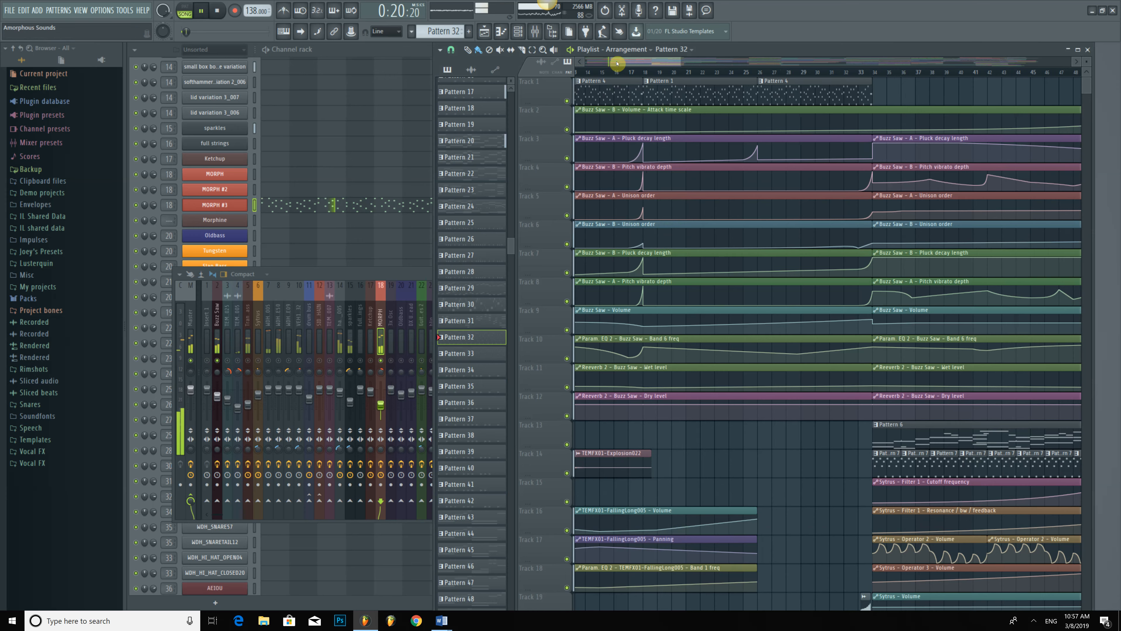
left_click(652, 80)
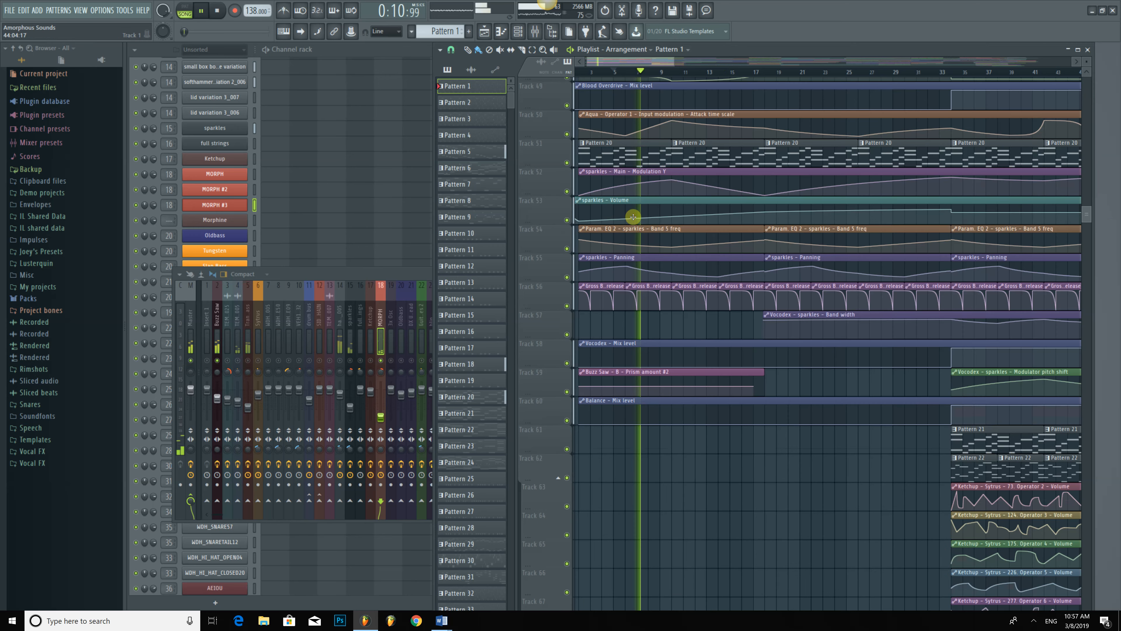
scroll(696, 192, "down", 3)
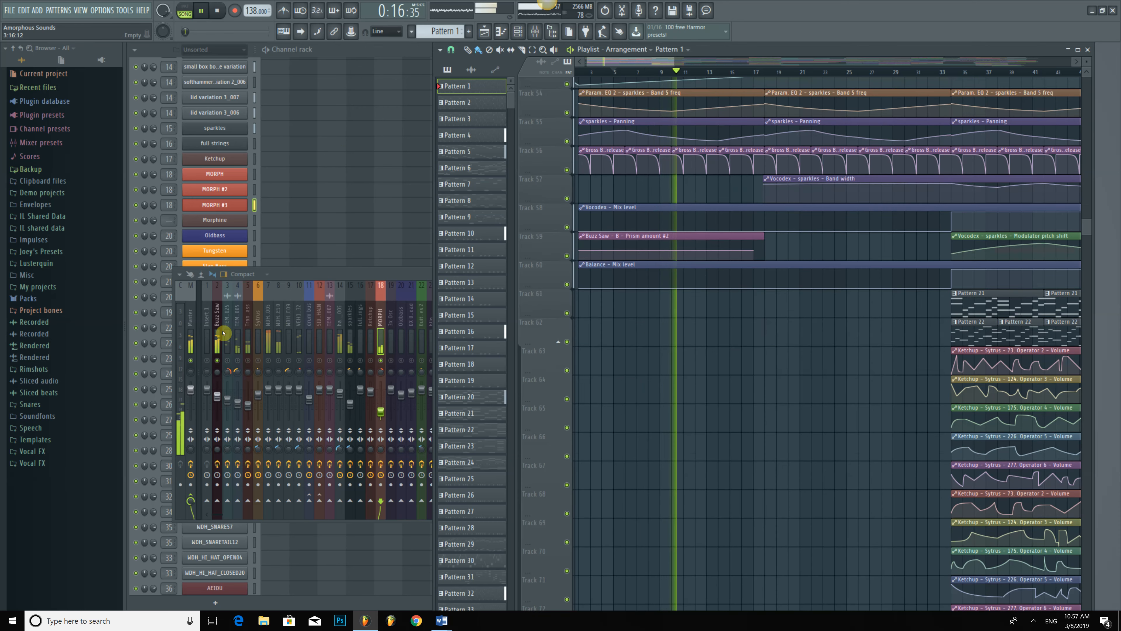
left_click(382, 340)
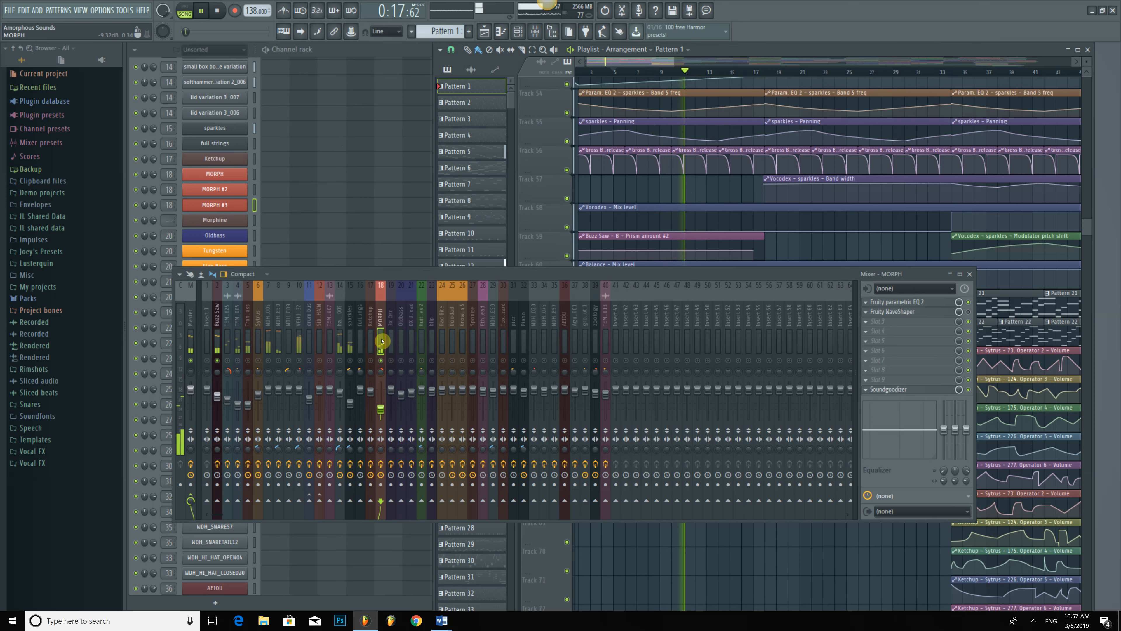
left_click(750, 199)
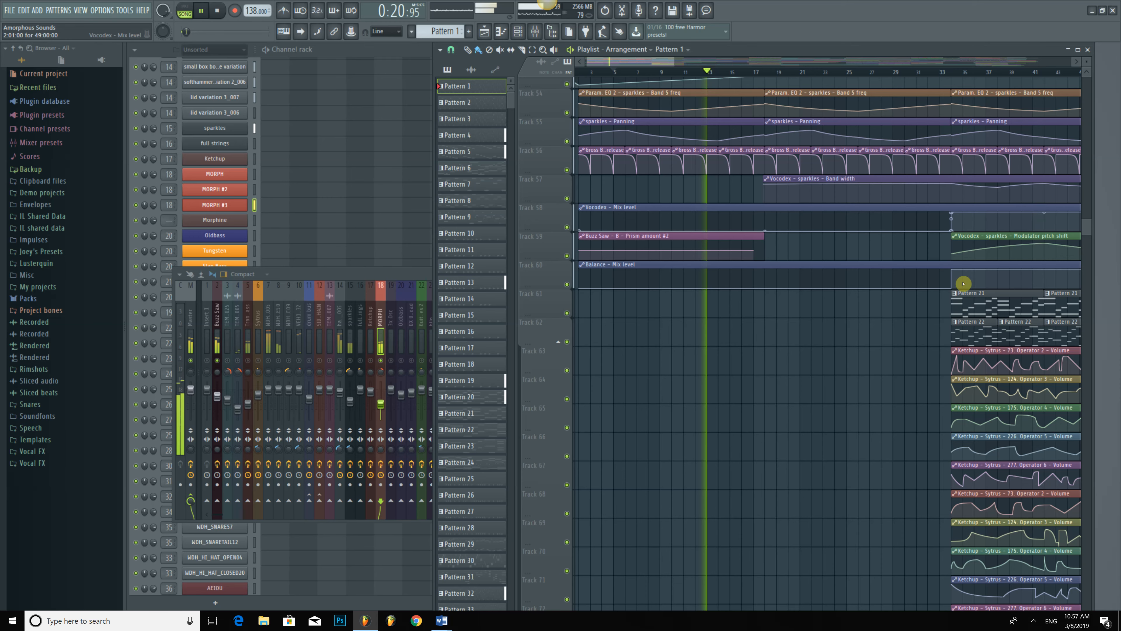
Show the Pattern 32 clips with their MORPH automation, jump playback to about bar 26 and stop it at the section's end.
scroll(963, 284, "down", 6)
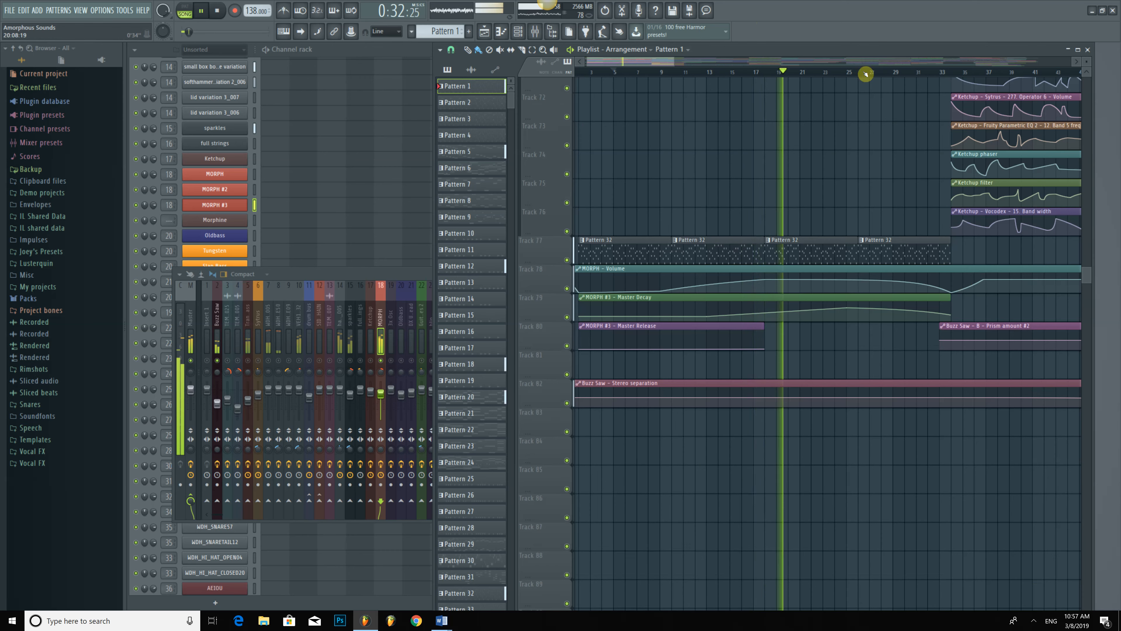
left_click(861, 72)
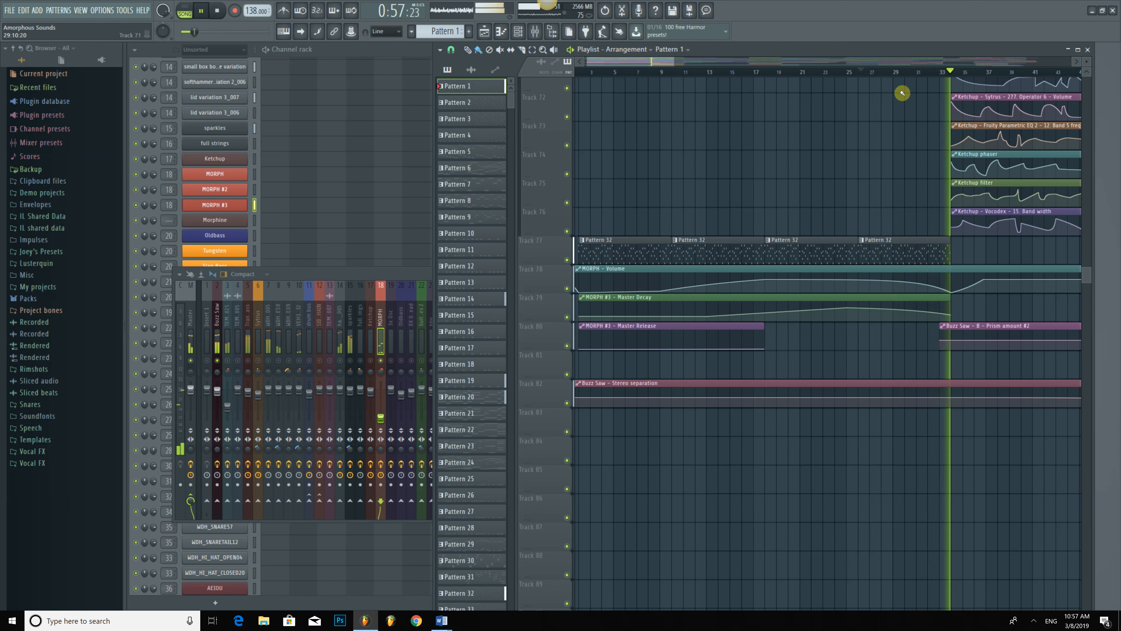
key("space")
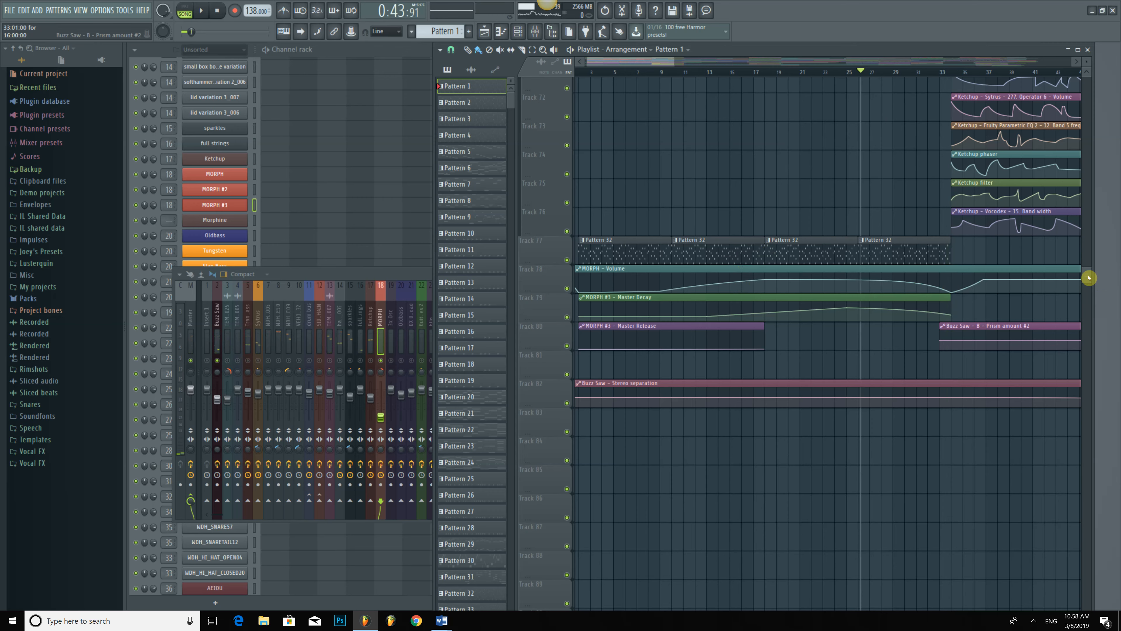
Select Pattern 4, then open MORPH #3 to check its morph path and close it again.
left_click_drag(1088, 277, 906, 79)
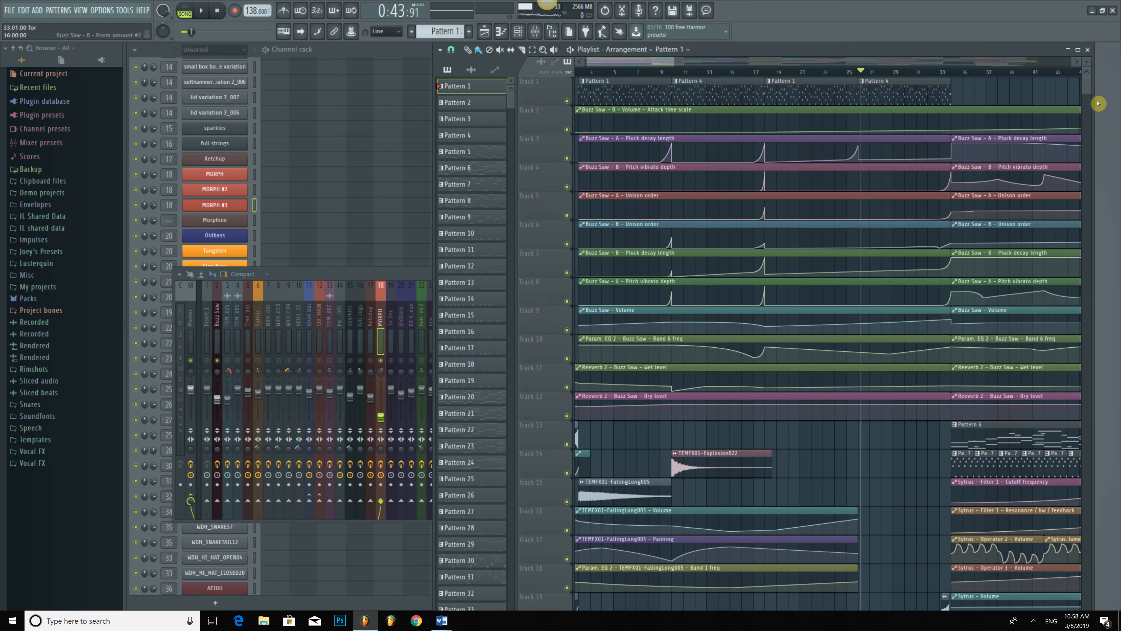
left_click(459, 135)
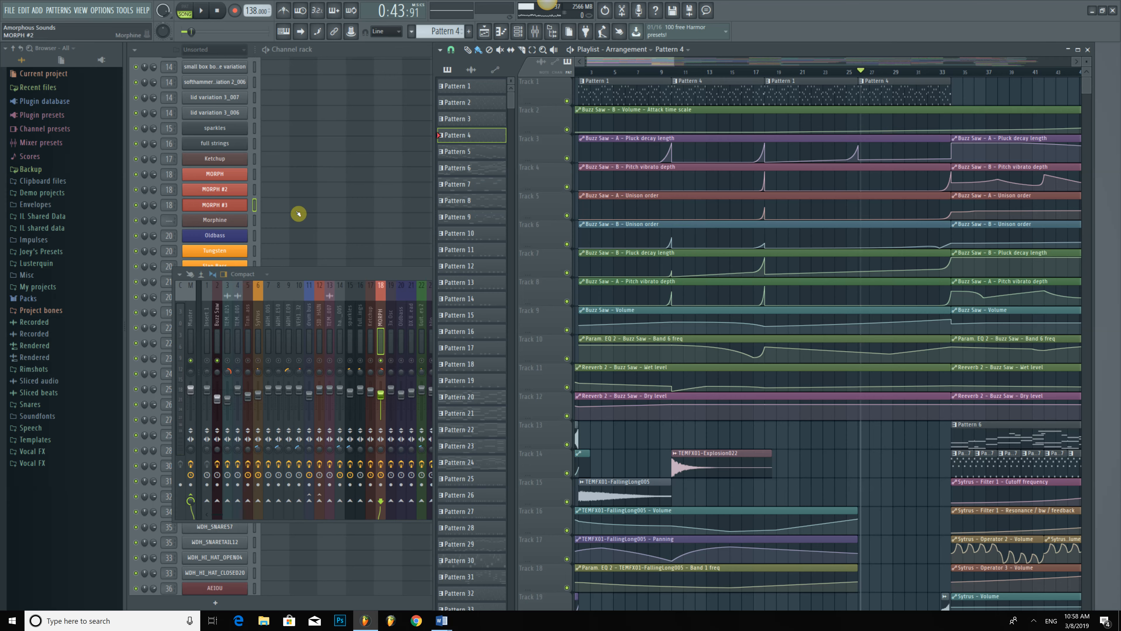
left_click(239, 208)
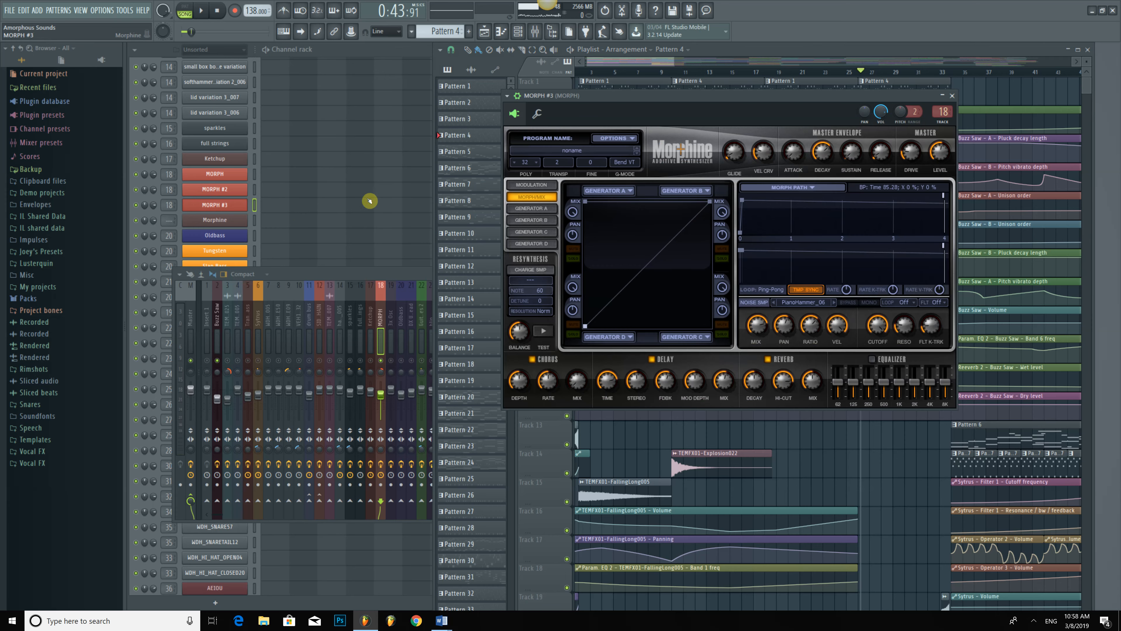
key("Escape")
Skip the playhead through the song, from about bars 12 and 15 to the Buzz Saw section near bar 92, and play there.
left_click(700, 73)
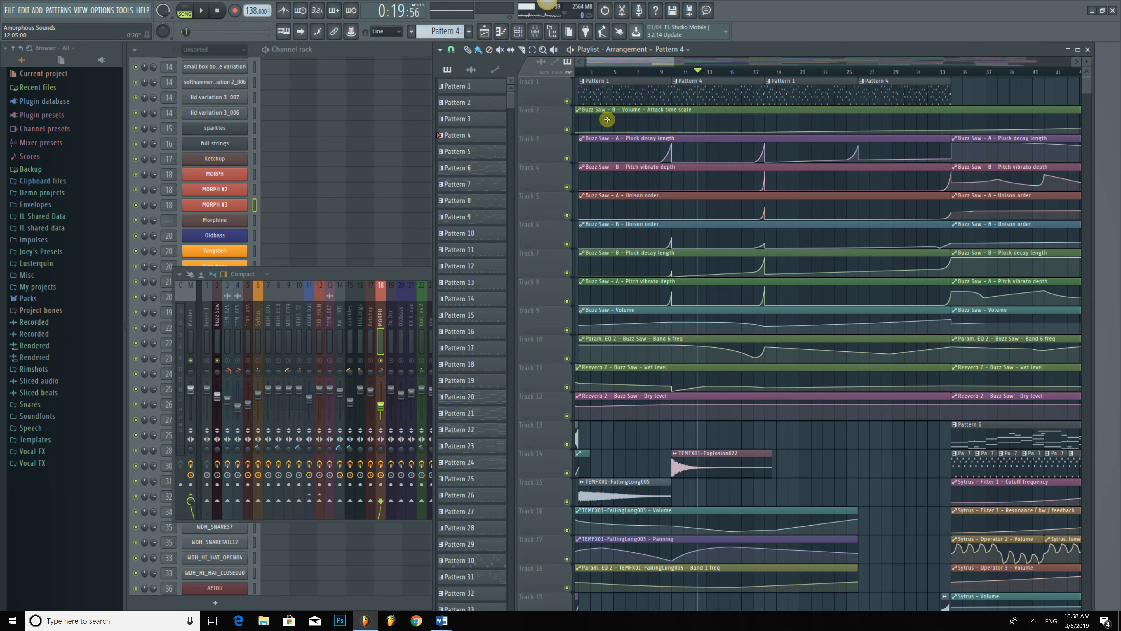
mouse_move(754, 74)
left_mouse_down()
mouse_move(766, 74)
mouse_move(738, 74)
left_mouse_up()
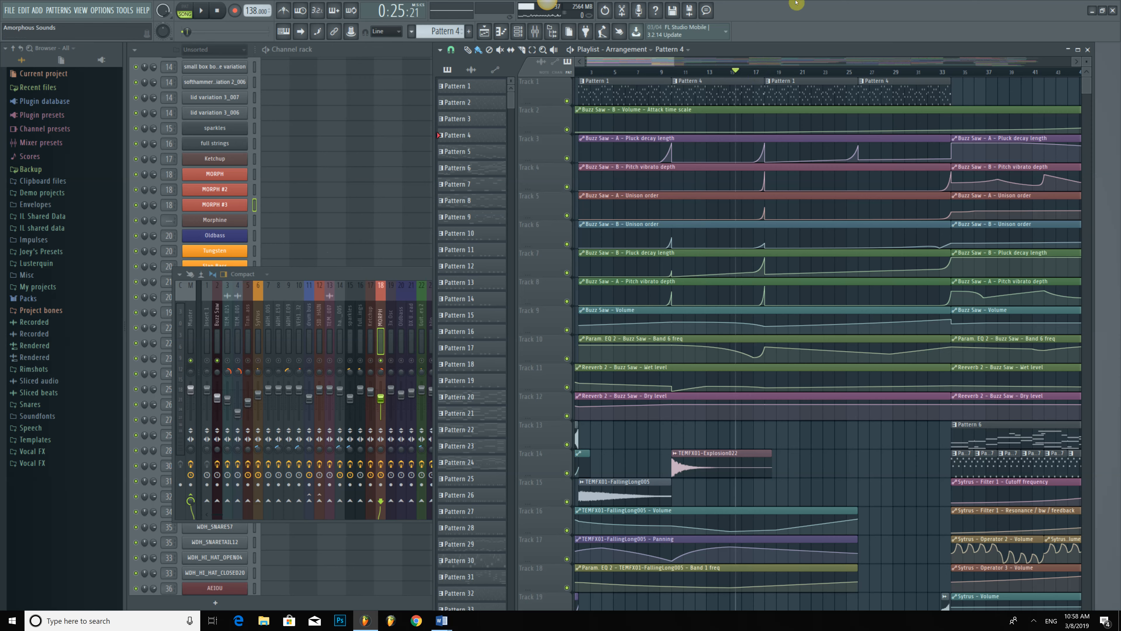
left_click_drag(684, 65, 711, 64)
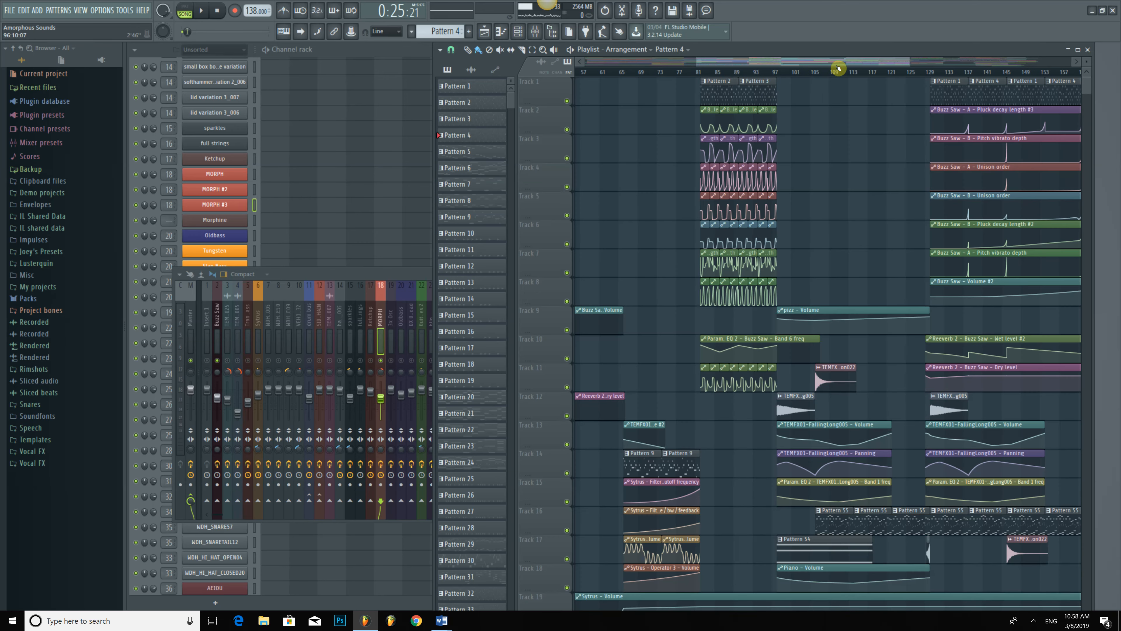
left_click(836, 70)
key("space")
left_click(797, 70)
left_click(751, 70)
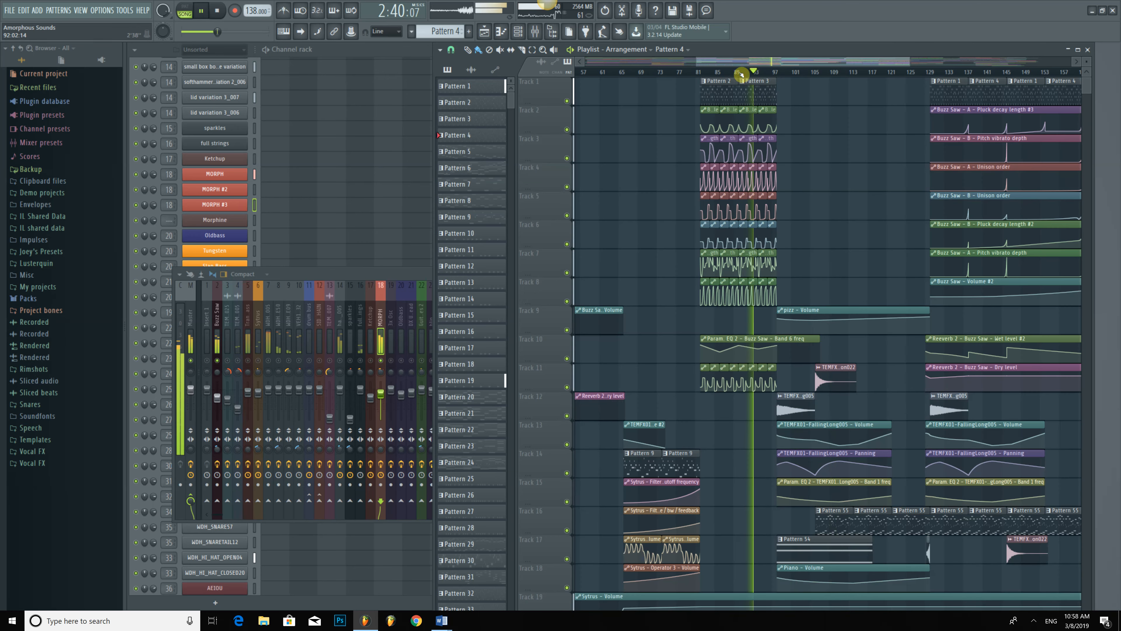
Place the playhead just before the Pattern 2 clip, stop playback and show the Pattern 2 and Pattern 3 section up close.
left_click(699, 72)
key("space")
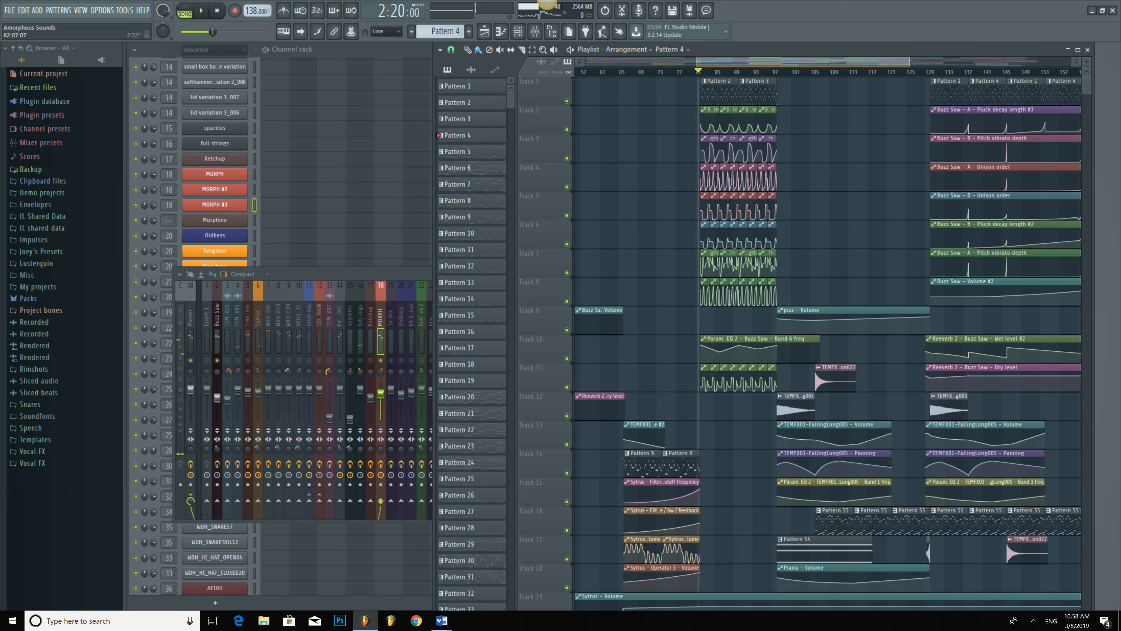
mouse_move(699, 63)
left_mouse_down()
mouse_move(769, 63)
mouse_move(702, 60)
left_mouse_up()
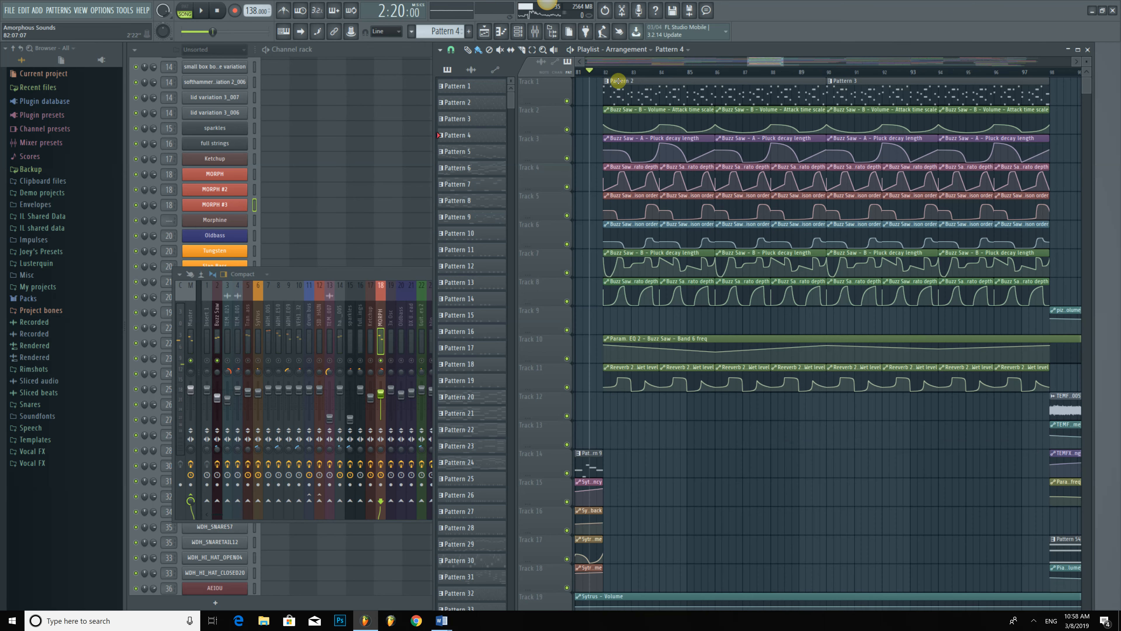
Play the section from the start of the Pattern 2 clip, select Pattern 51 and Pattern 24 during playback, and stop.
left_click(605, 72)
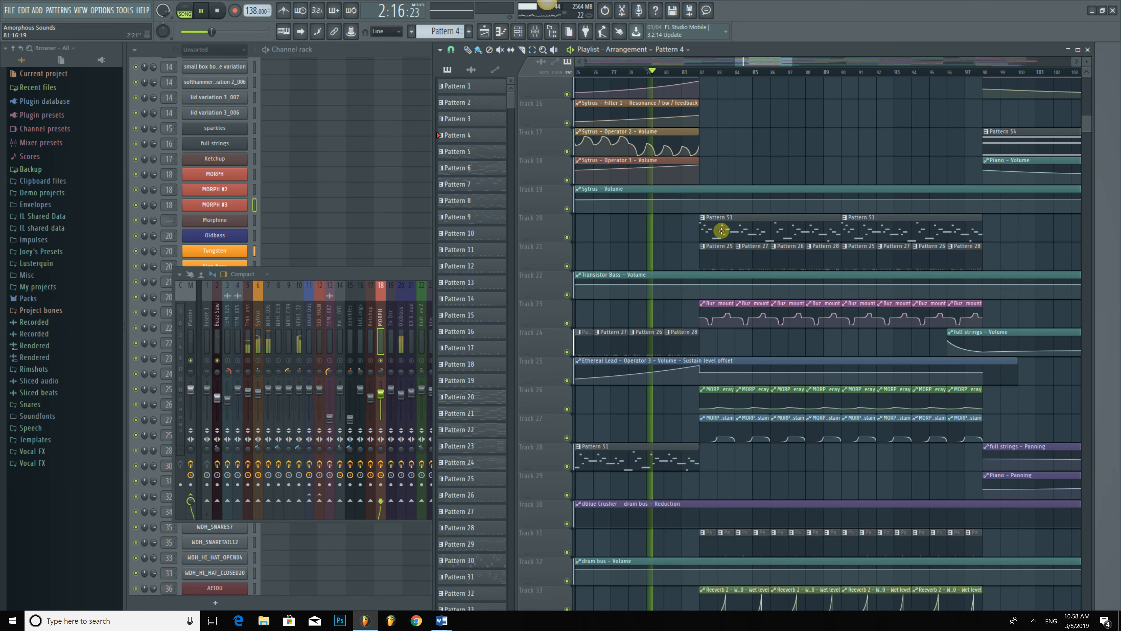
left_click(721, 230)
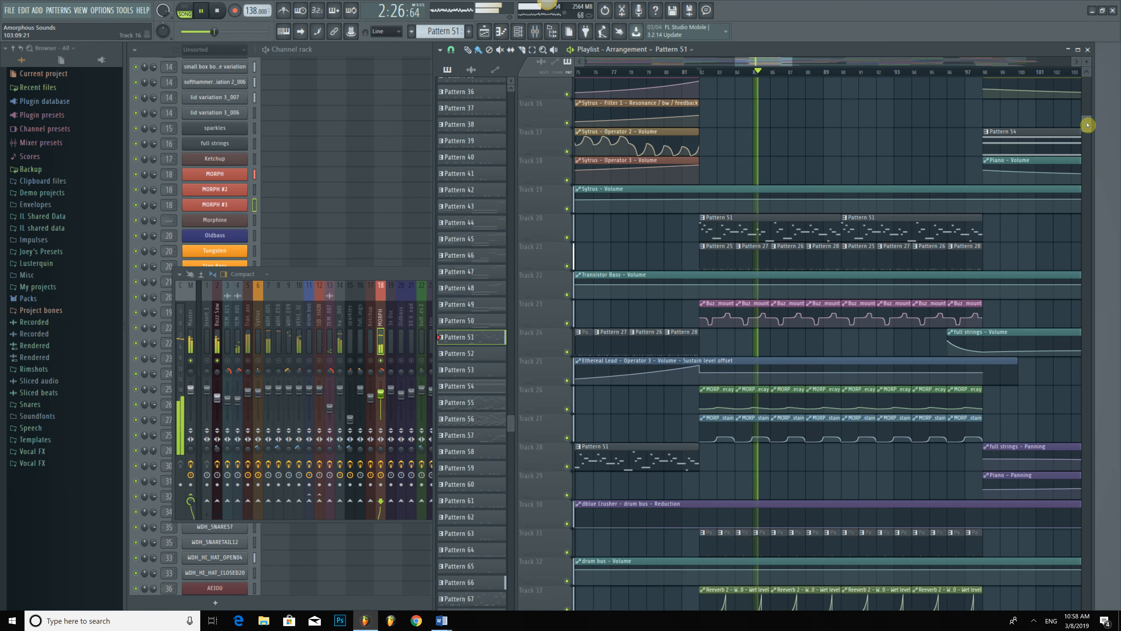
left_click_drag(1087, 125, 1087, 137)
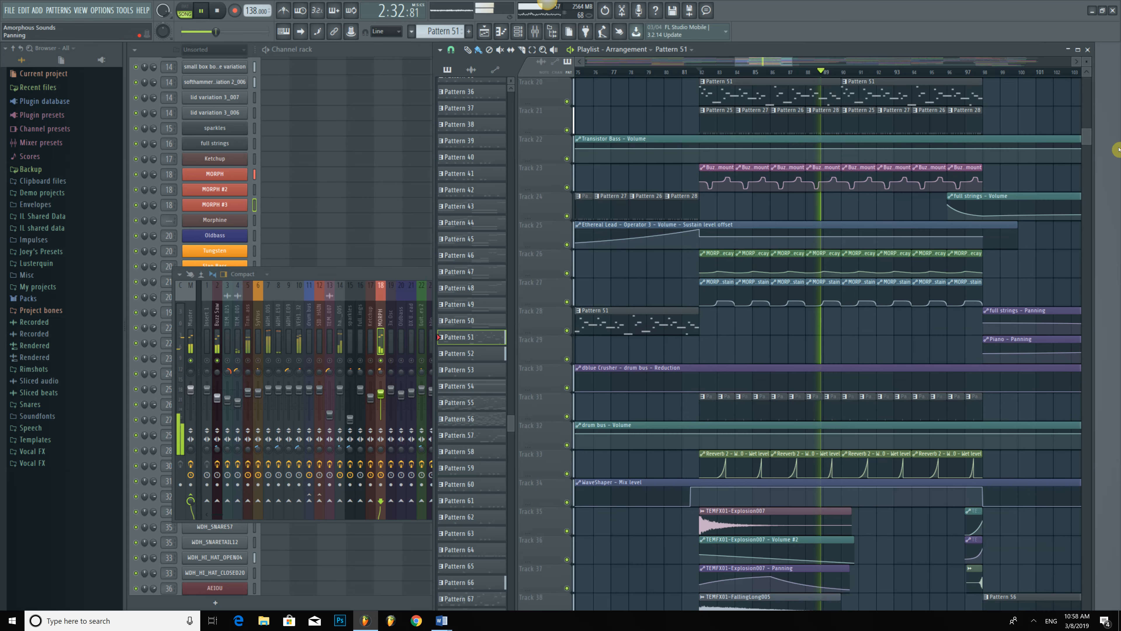
left_click_drag(1088, 142, 1094, 157)
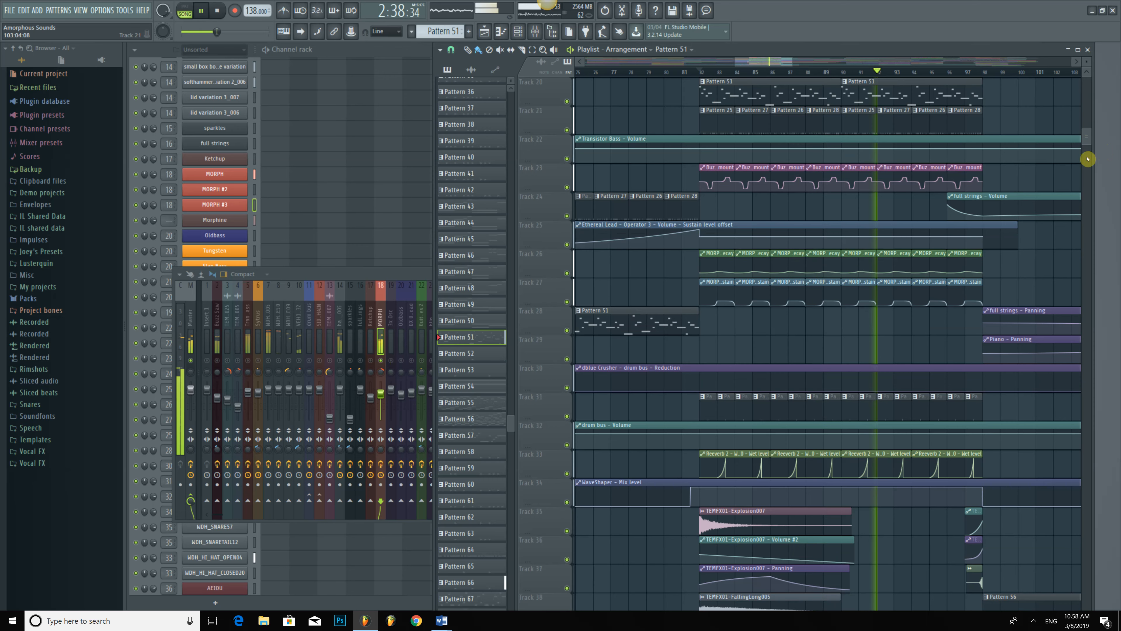
scroll(786, 248, "down", 3)
left_click(783, 243)
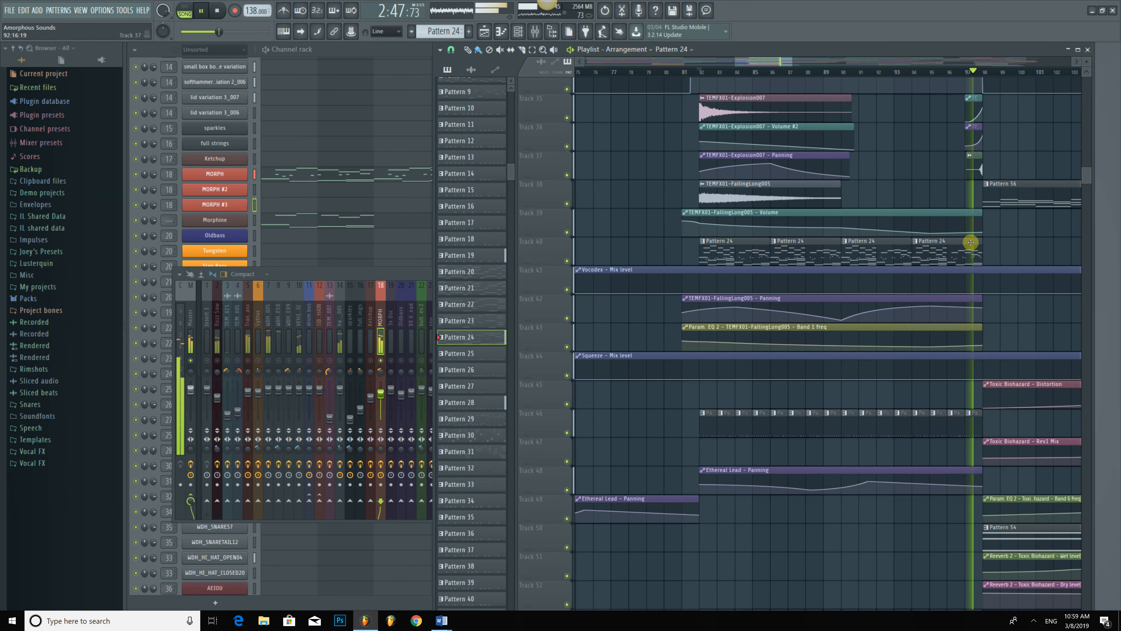
key("space")
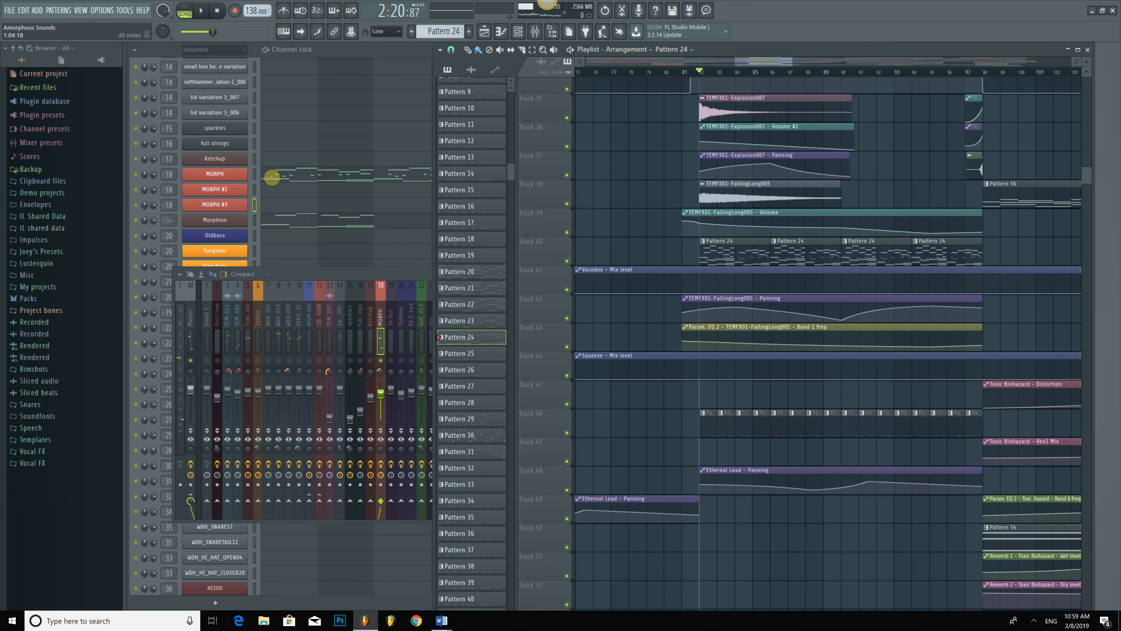
Show Pattern 24's MORPH notes, then its Morphine notes, audition a few Morphine keys and close the piano roll.
left_click(272, 177)
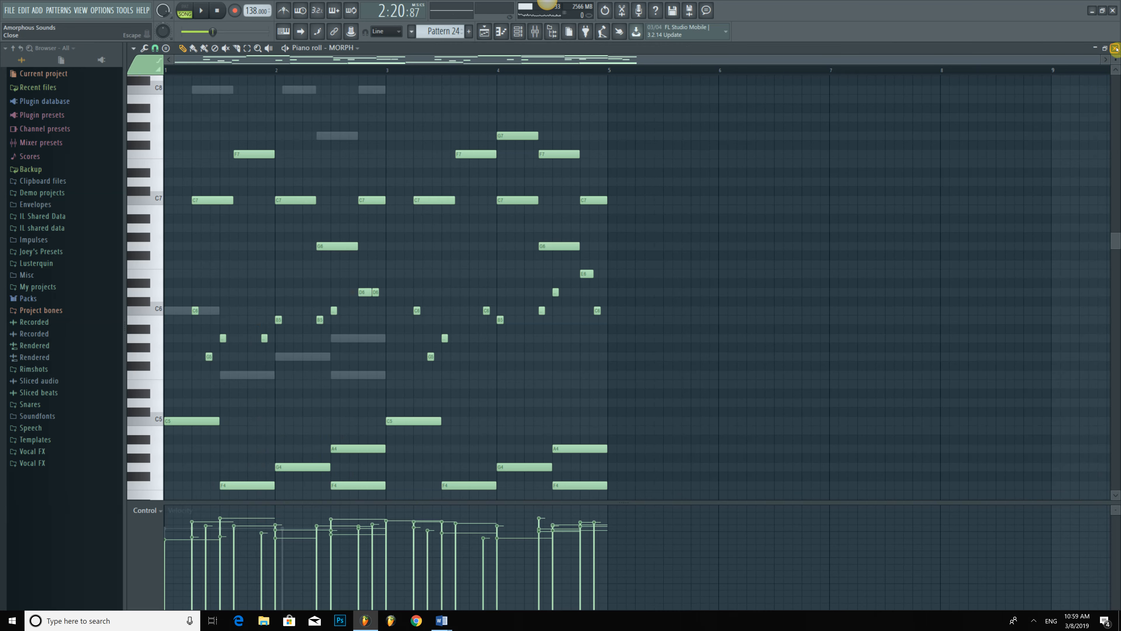
left_click(1115, 48)
left_click(287, 225)
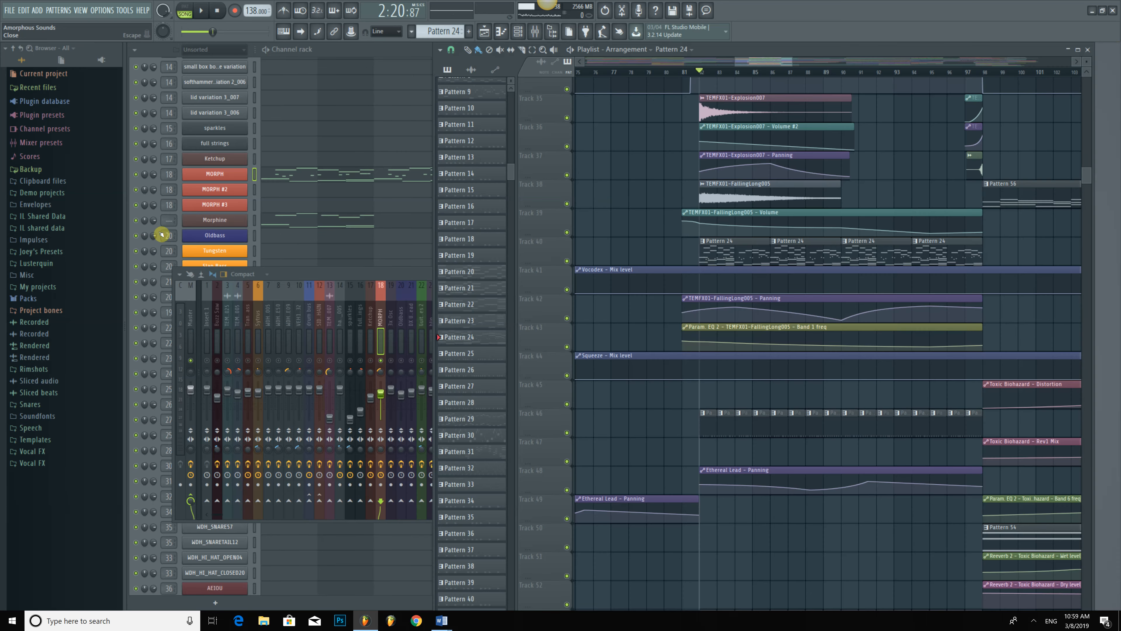
left_click(161, 233)
left_click(157, 101)
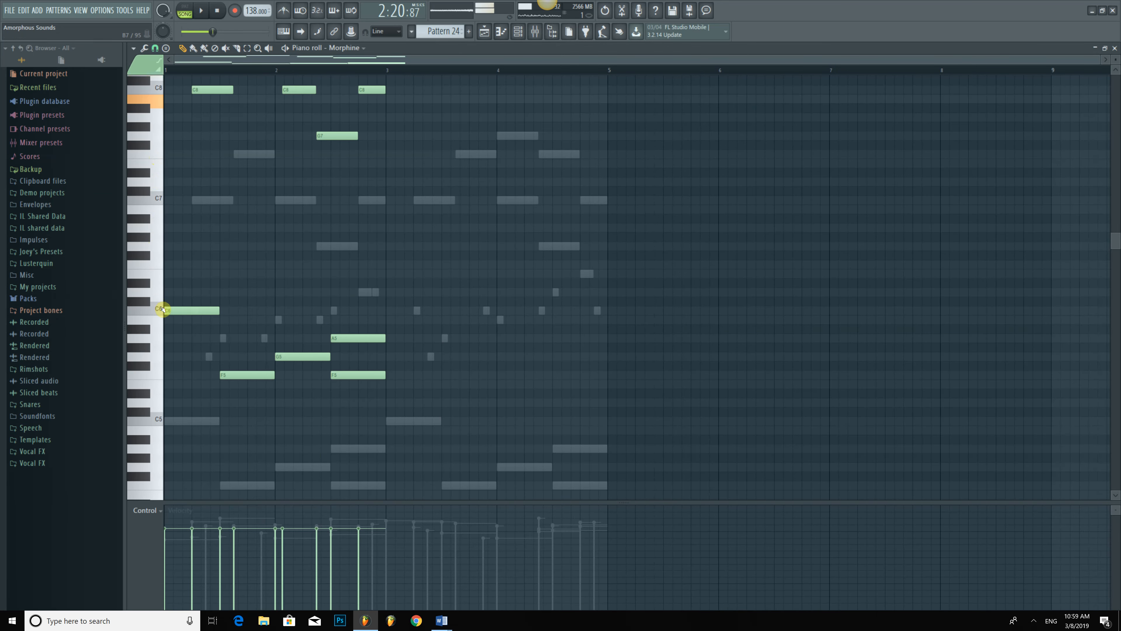
left_click(1114, 48)
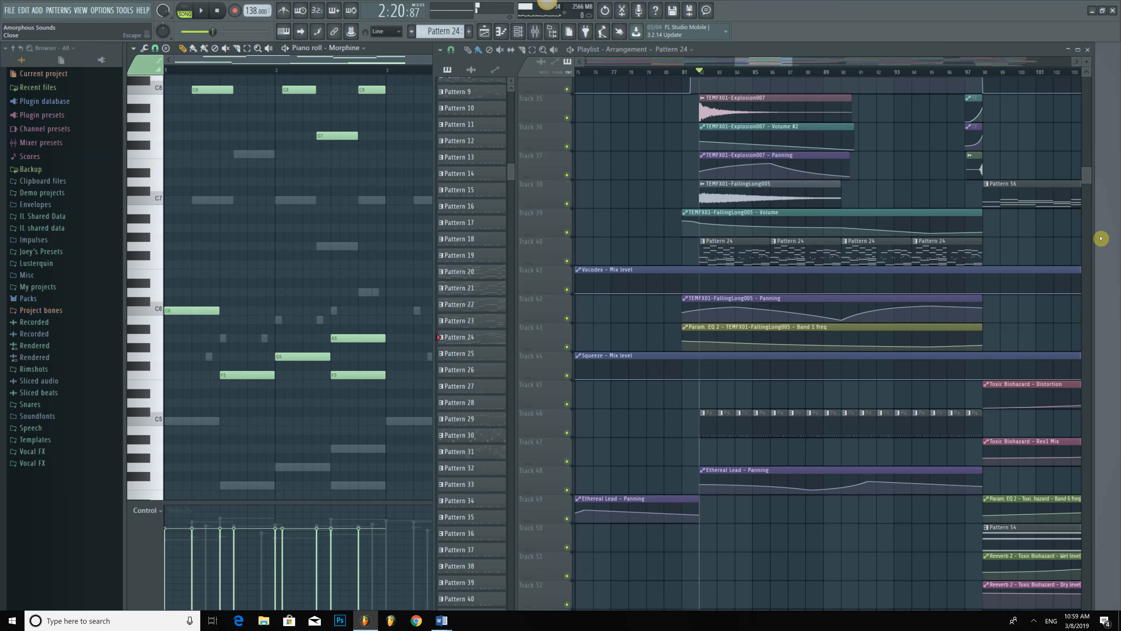
Select Pattern 5, turn off solo on the MORPH mixer track and play the section with its Transistor Bass automation.
left_click_drag(1087, 175, 1106, 252)
left_click(719, 147)
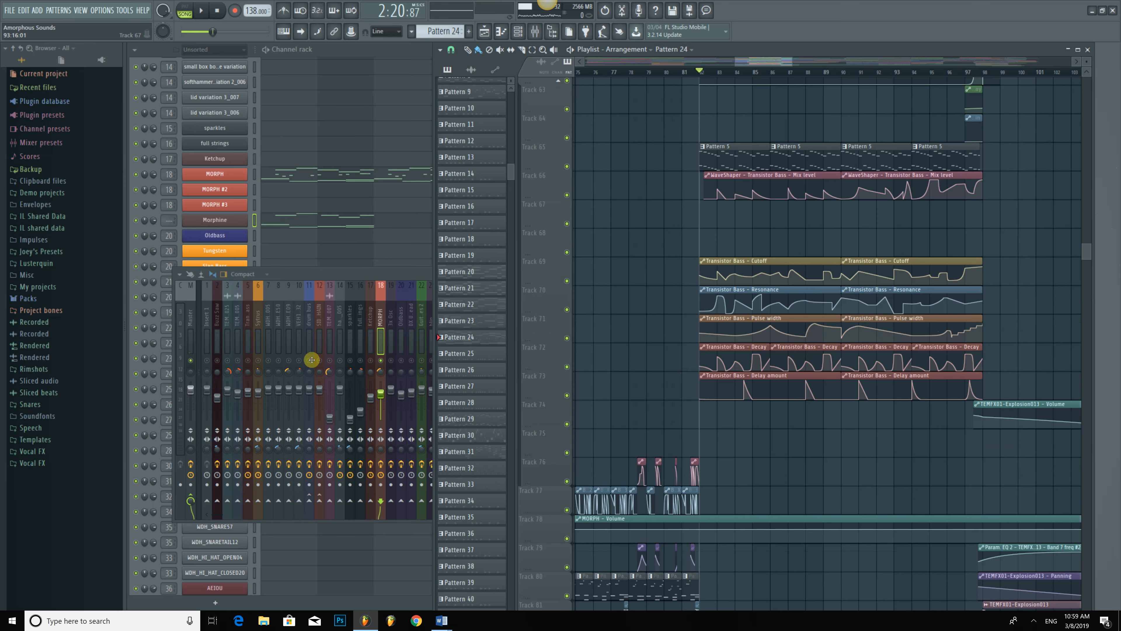
left_click(381, 364)
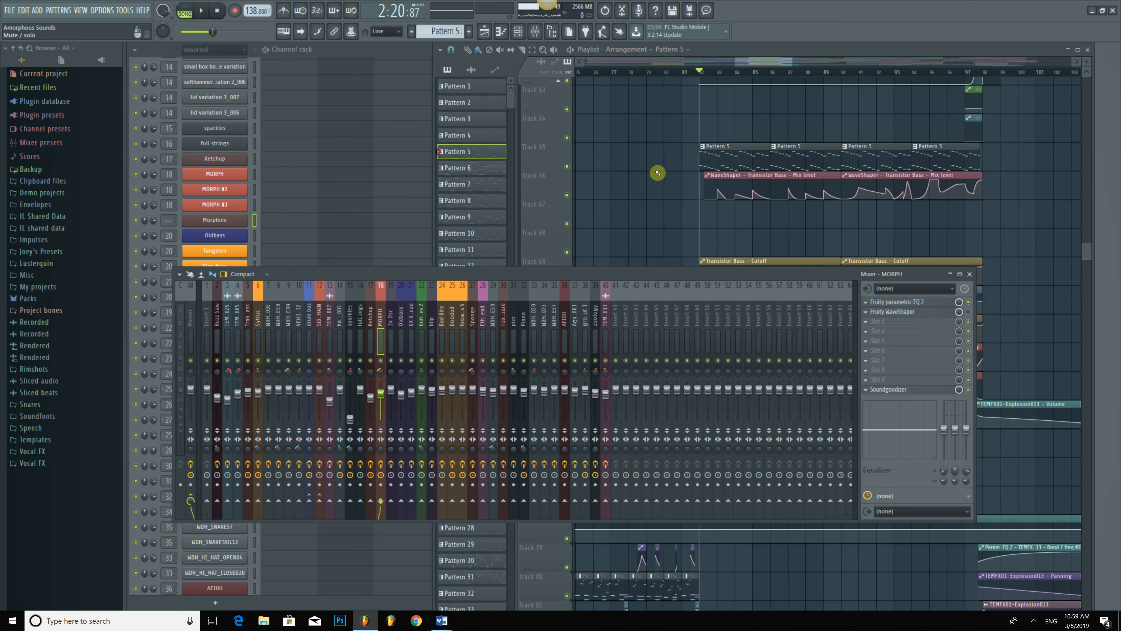
right_click(732, 114)
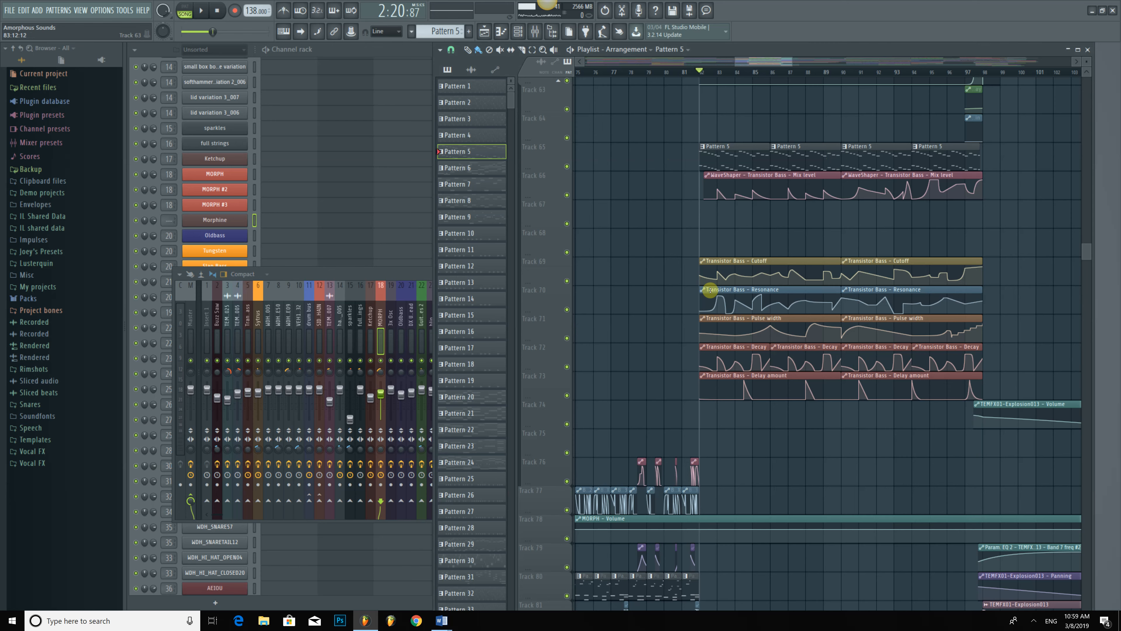
key("space")
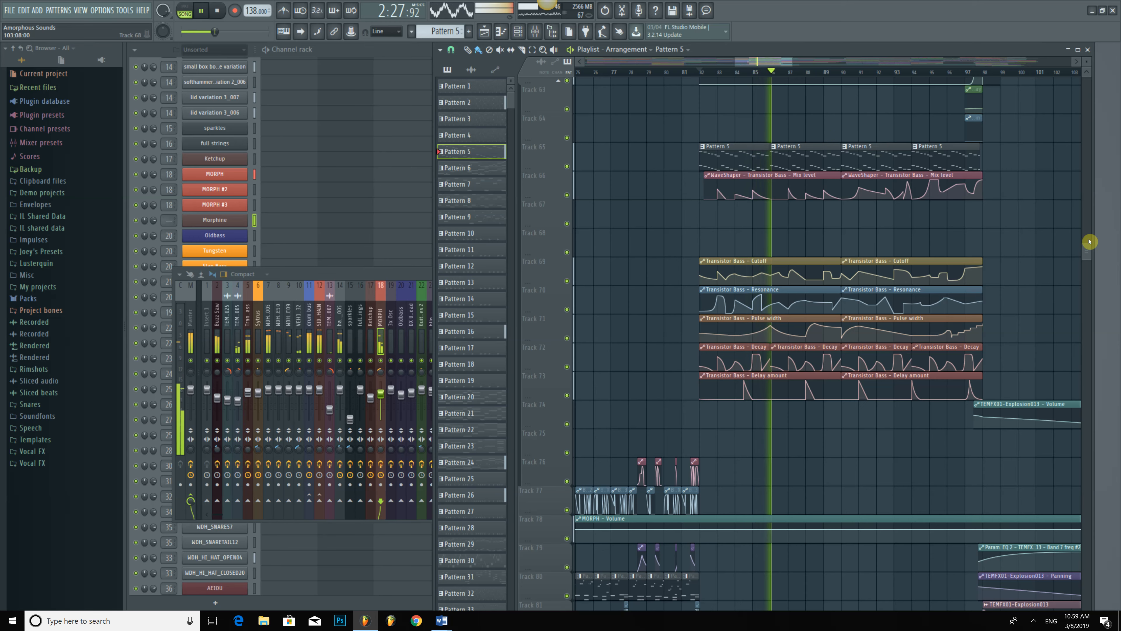
Return to the Pattern 24 clips, stop playback and examine the Morphine notes in the piano roll.
scroll(1084, 238, "up", 5)
left_click_drag(1085, 211, 1089, 176)
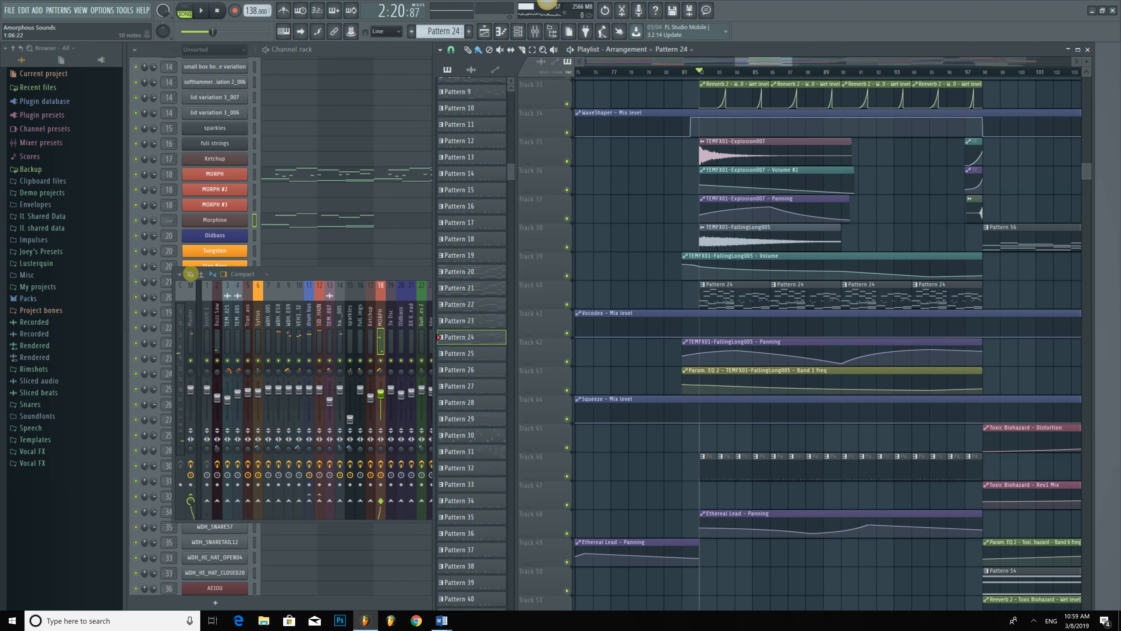
key("F7")
left_click_drag(267, 81, 478, 181)
left_click(316, 219, "ctrl")
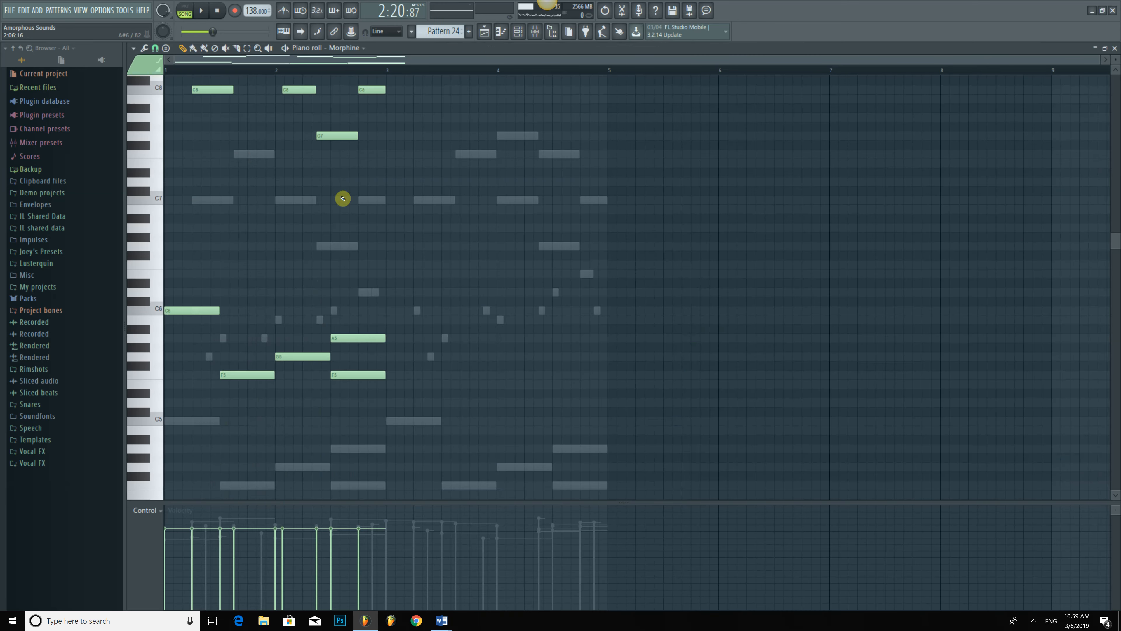
left_click(1114, 48)
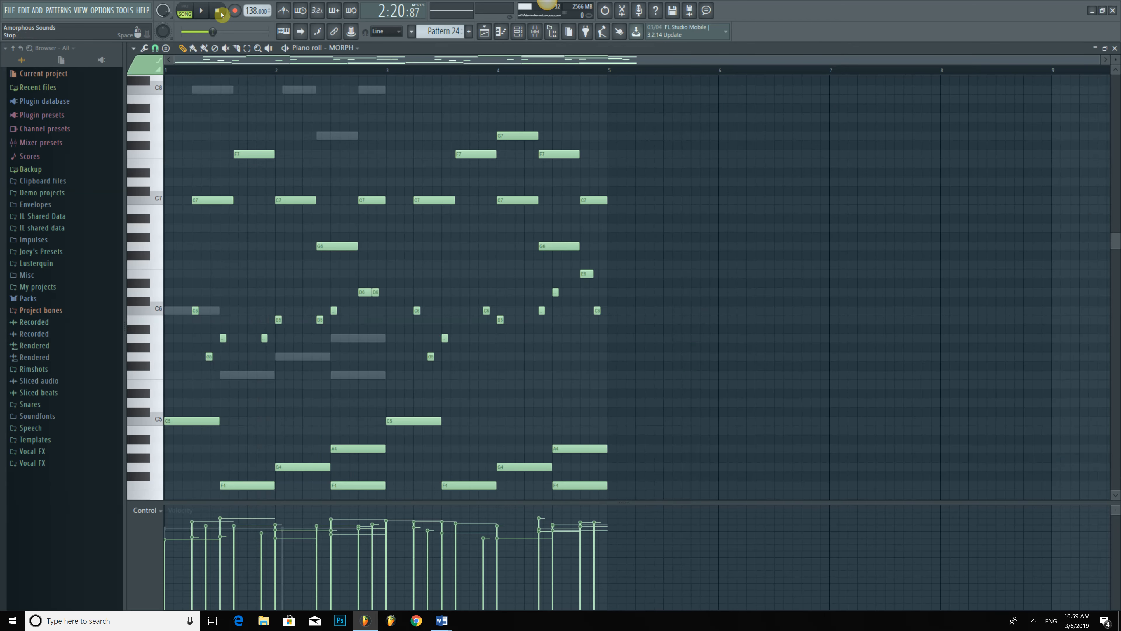
Switch playback to pattern mode and audition a range of Morphine's keys in the Pattern 24 piano roll.
key("l")
right_click(242, 376)
right_click(242, 375)
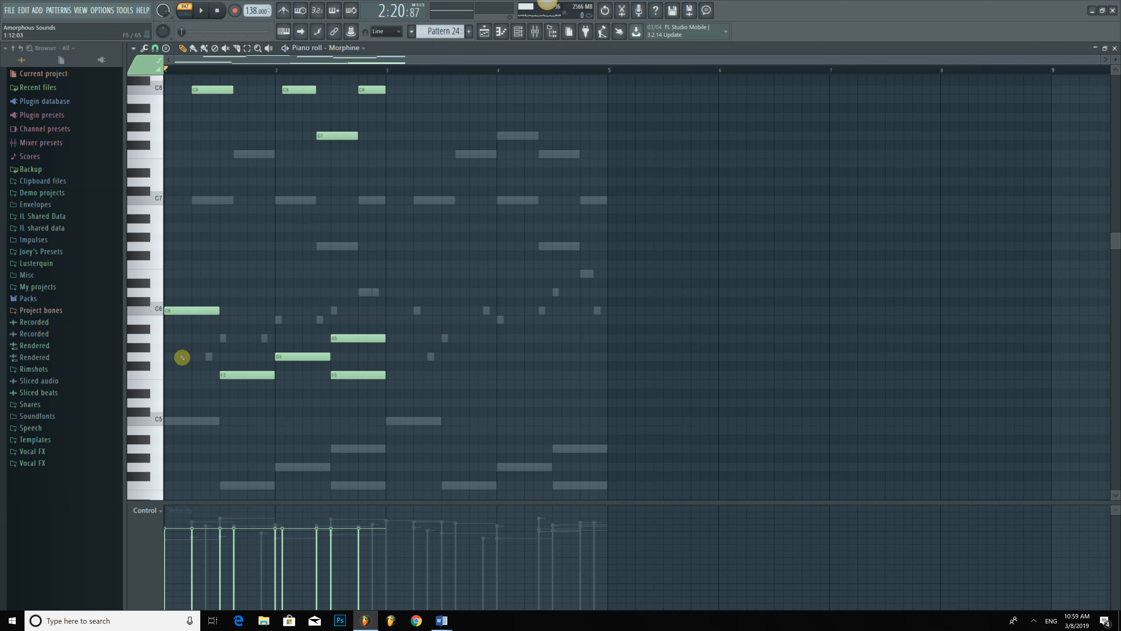
left_click(154, 361)
left_click_drag(158, 295, 153, 104)
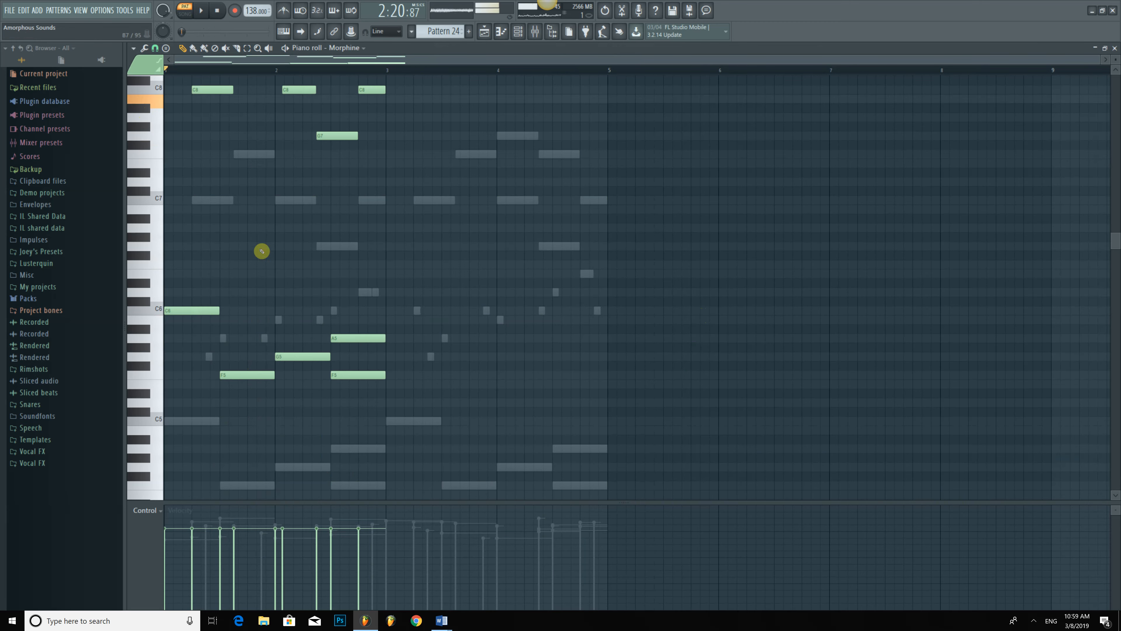
Show Morphine's highest notes, play Pattern 24 on its own, then close the piano roll and stop playback.
left_click_drag(1116, 245, 1117, 171)
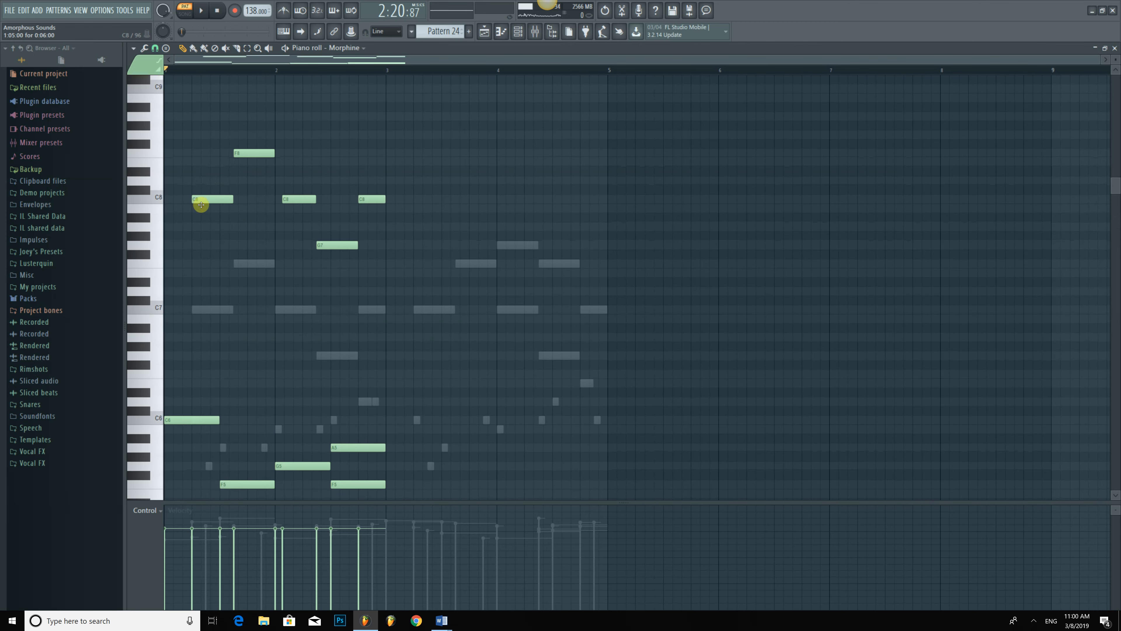
key("space")
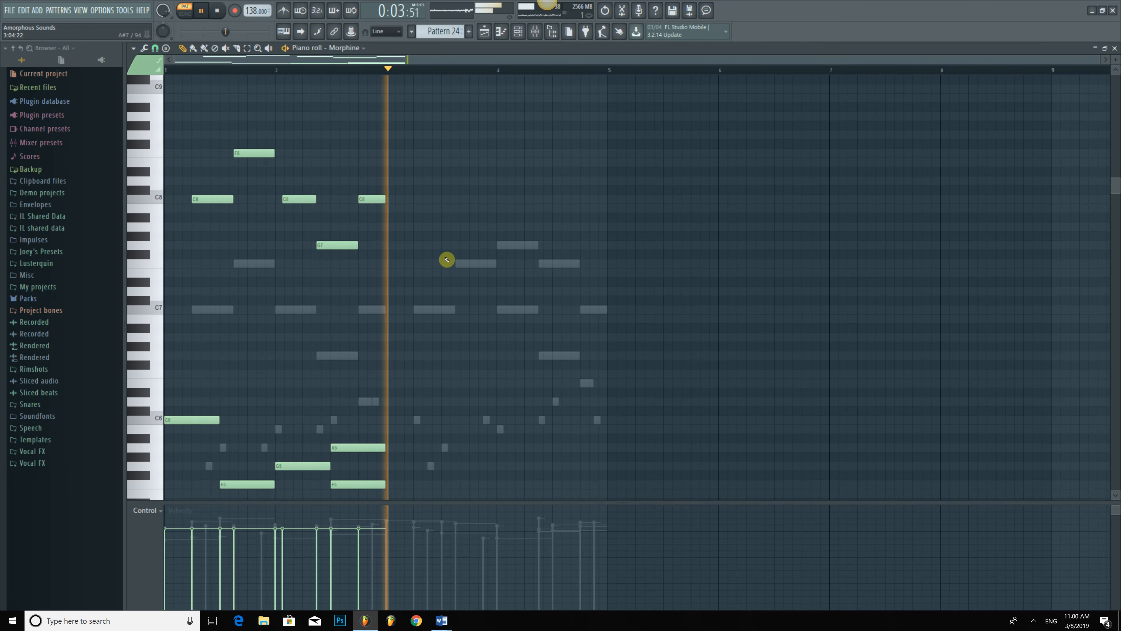
left_click(1115, 49)
key("space")
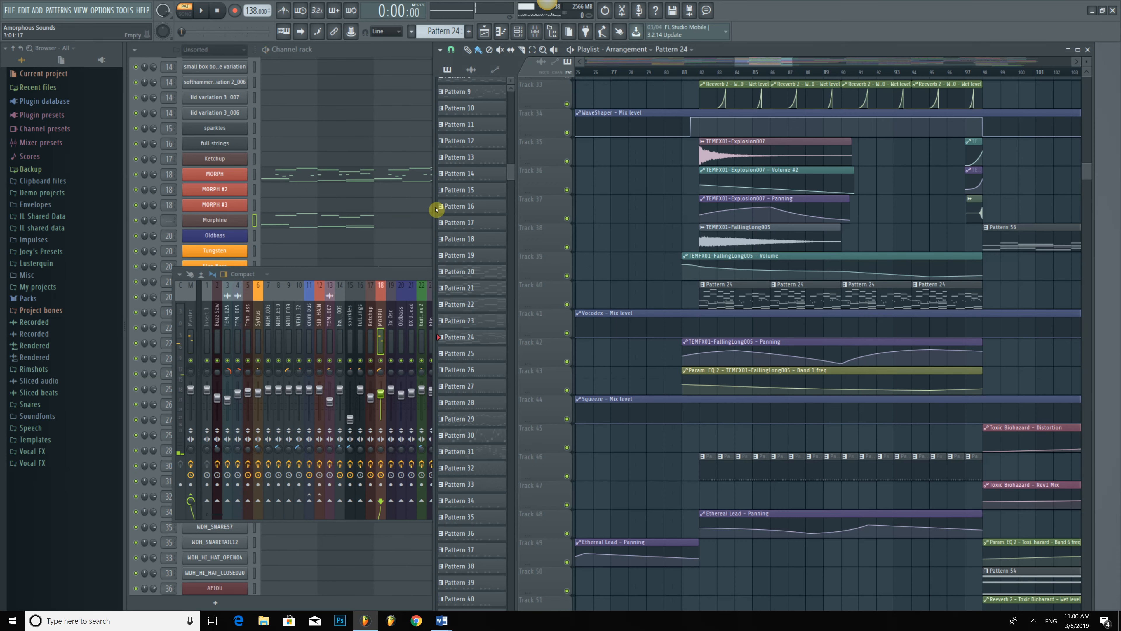
Select a Pattern 5 clip in the section after bar 82 and close the mixer.
mouse_move(790, 62)
left_mouse_down()
mouse_move(811, 62)
mouse_move(790, 65)
left_mouse_up()
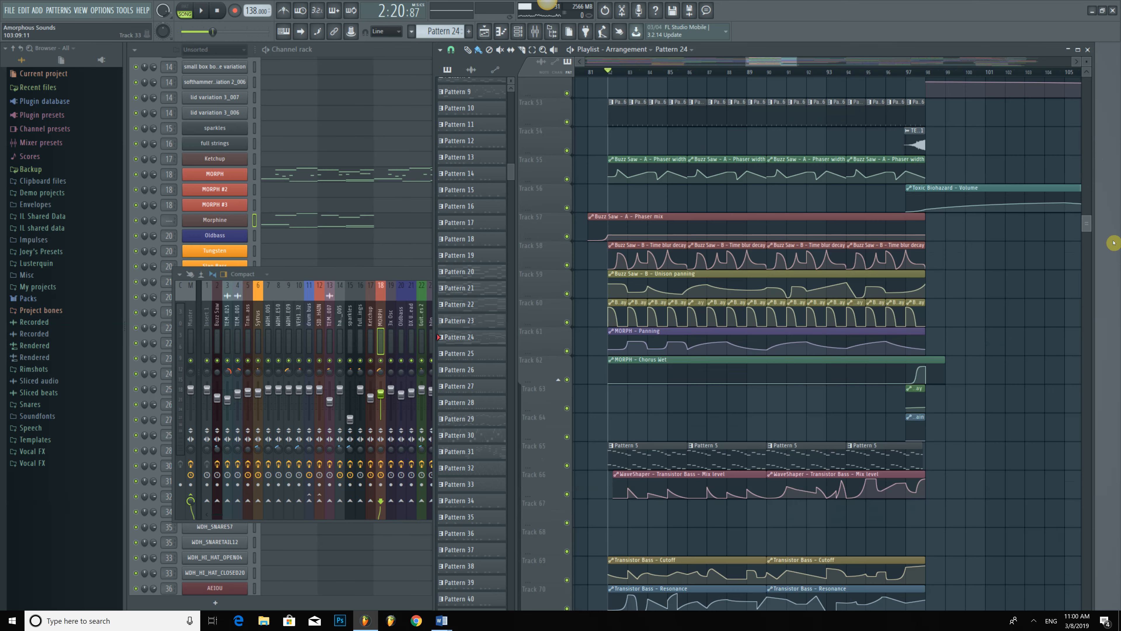
scroll(623, 270, "down", 5)
left_click(624, 270)
left_click(404, 289)
left_click(975, 277)
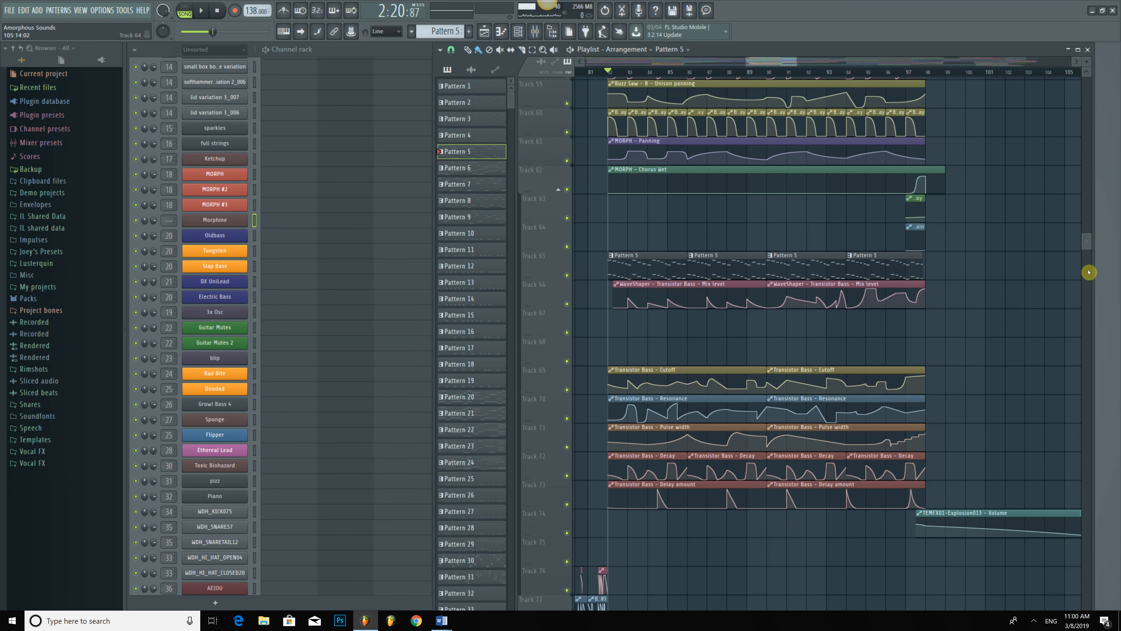
Select Pattern 51 to show its Ethereal Lead notes, and look over the Buzz Saw automation above it.
scroll(1088, 272, "down", 3)
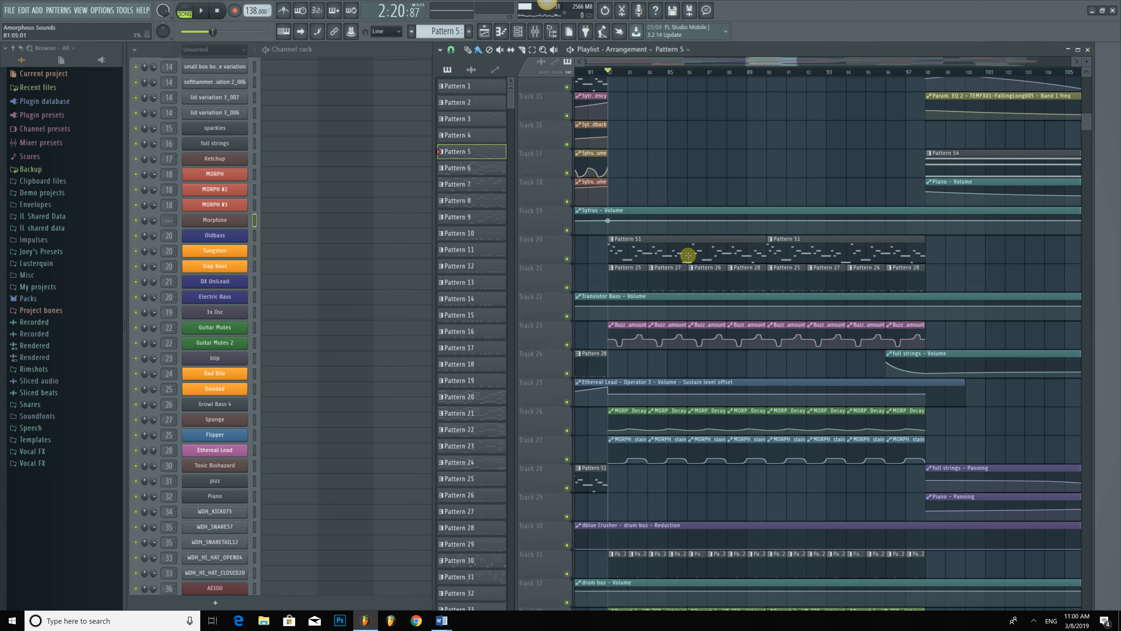
left_click(688, 255)
scroll(717, 232, "up", 4)
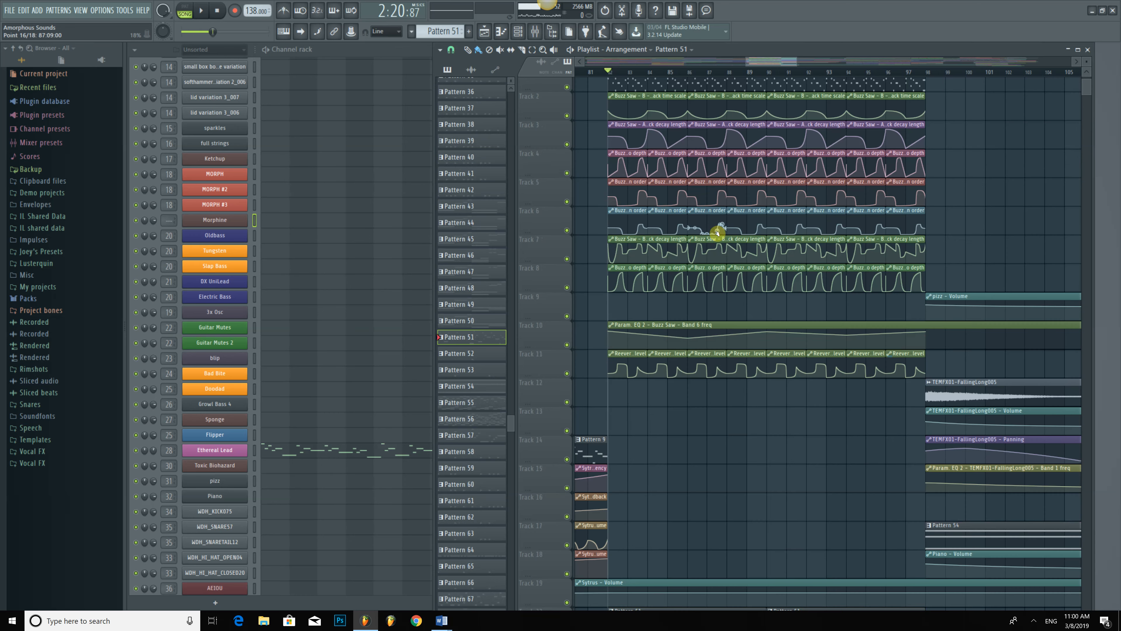
left_click(1088, 94)
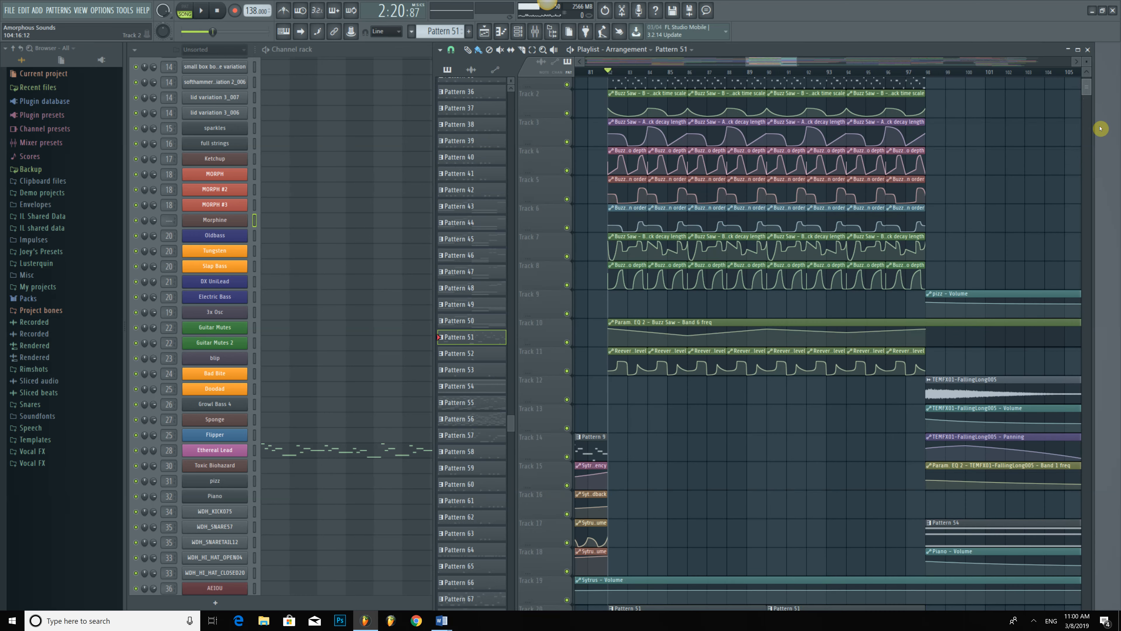
scroll(640, 243, "down", 4)
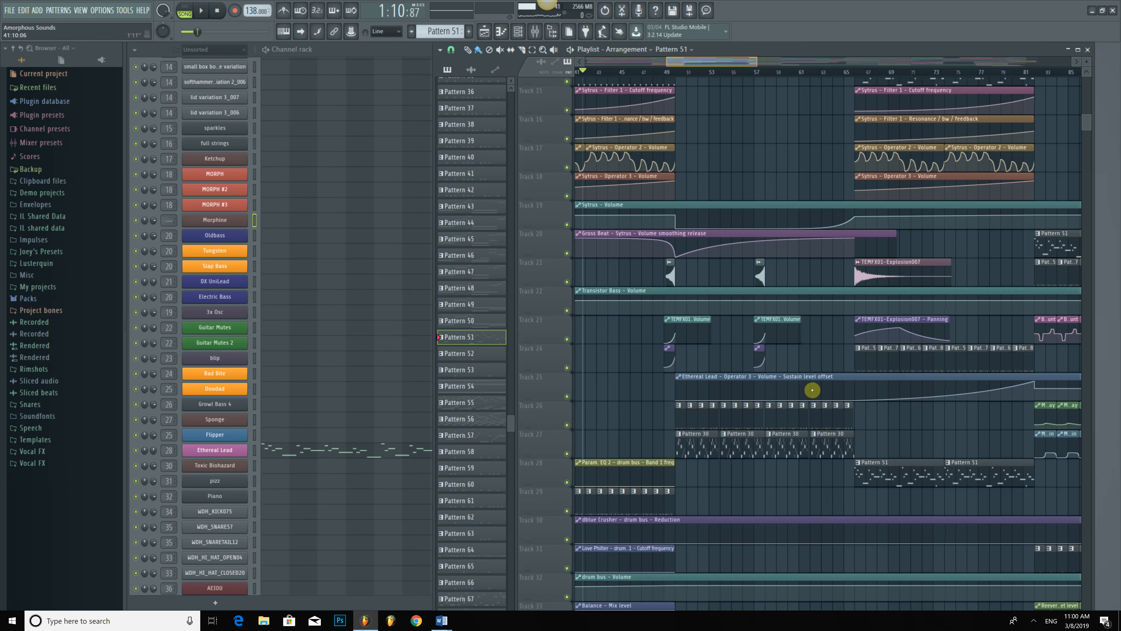
Select the earlier Pattern 51 clip, then Pattern 30, and briefly play Pattern 30 alone in pattern mode.
left_click(899, 473)
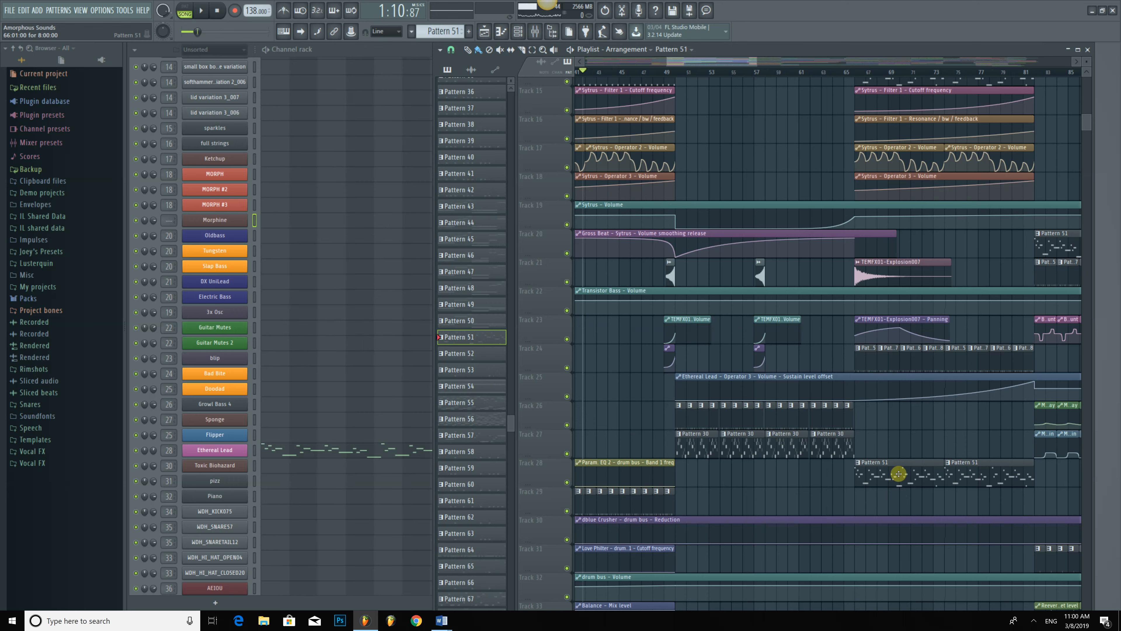
left_click(796, 450)
left_click(185, 11)
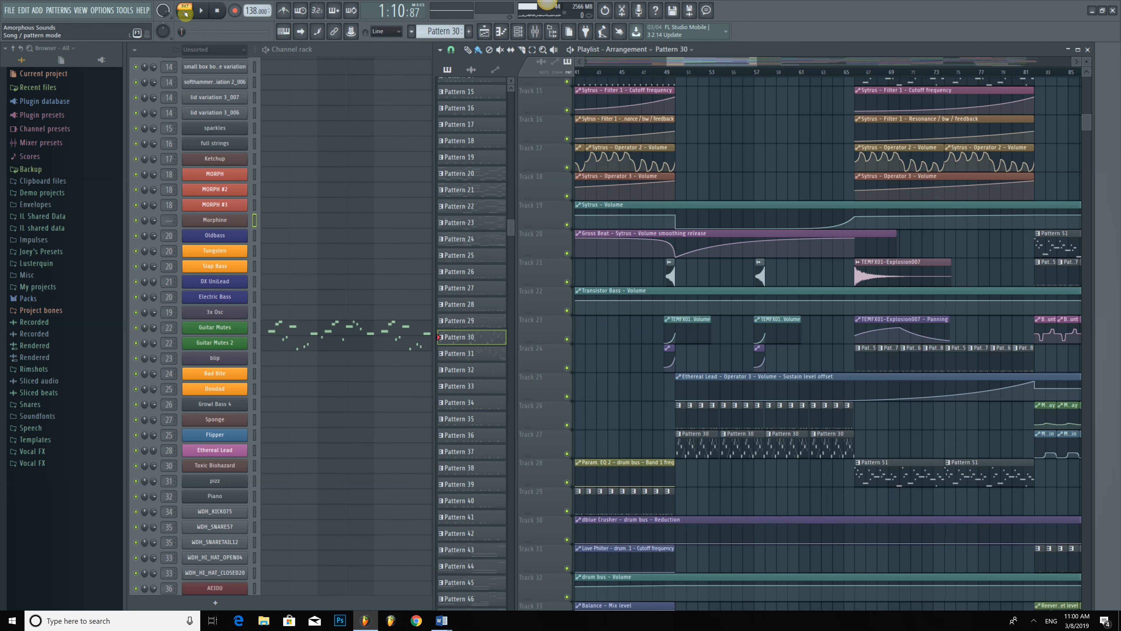
key("space")
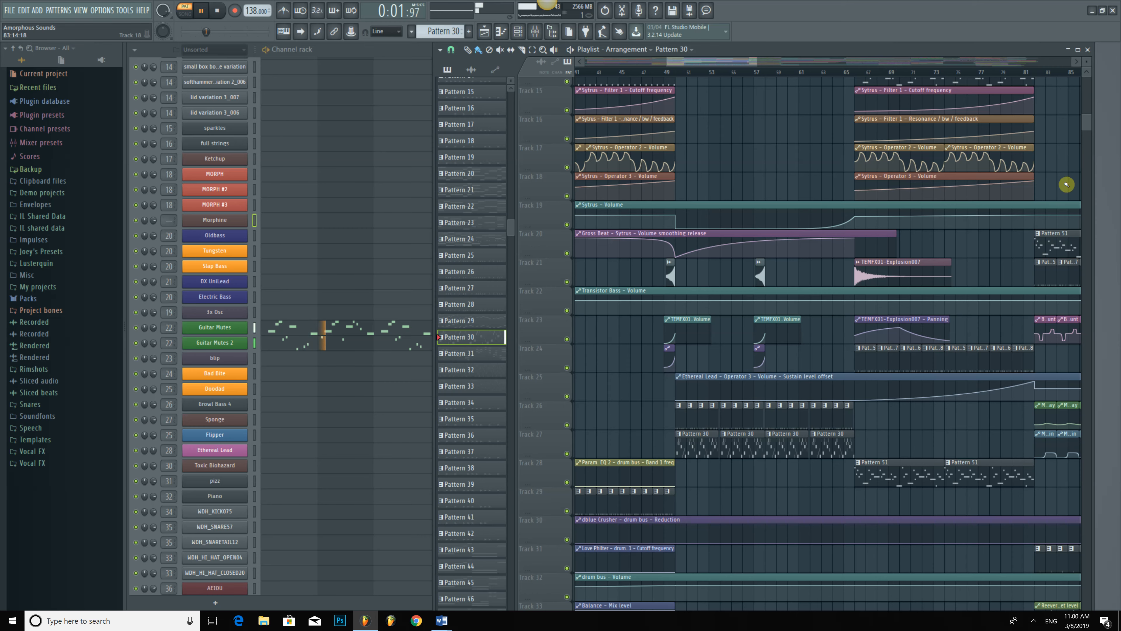
key("space")
Select Pattern 9 above the Sytrus automation and bring up the overview of all patterns and channels.
scroll(1086, 118, "up", 3)
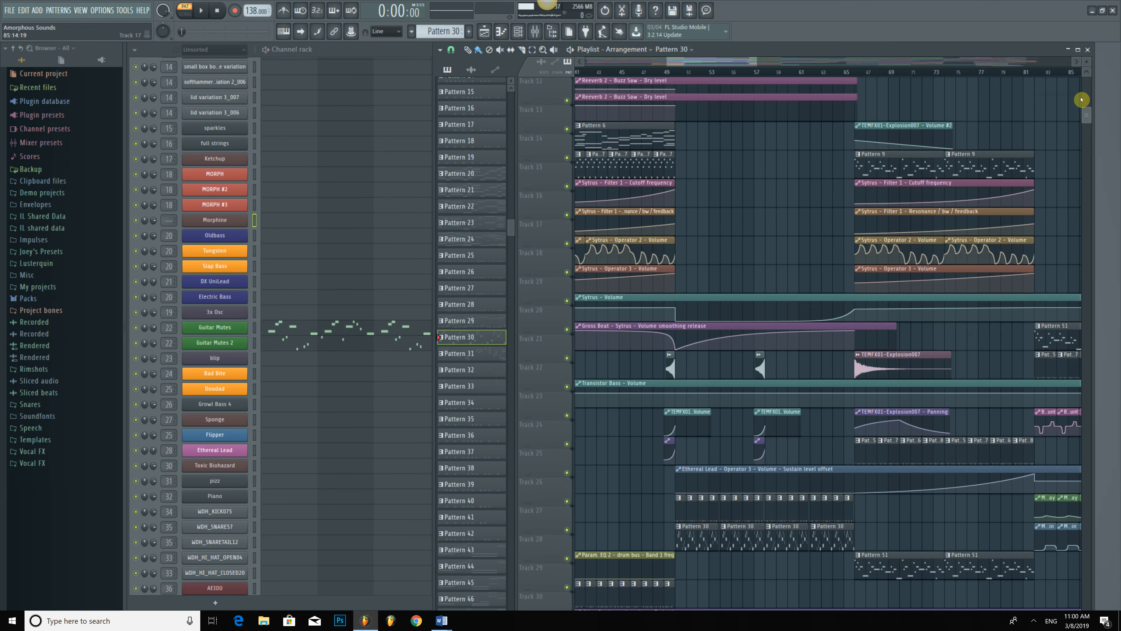
scroll(927, 336, "up", 7)
left_click(907, 342)
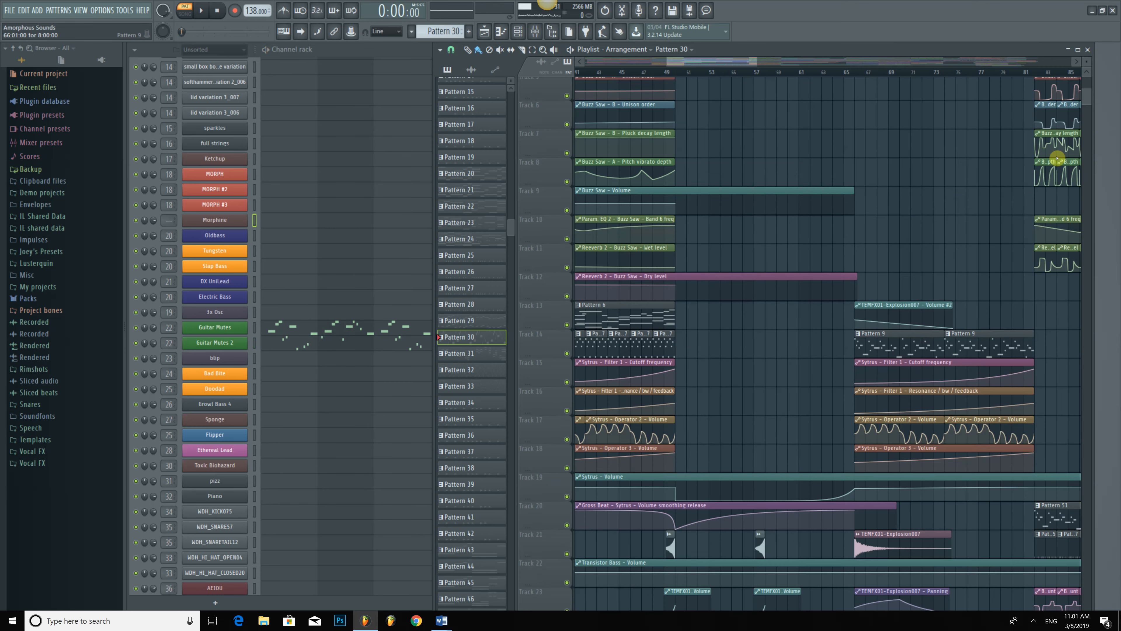
scroll(1076, 82, "up", 4)
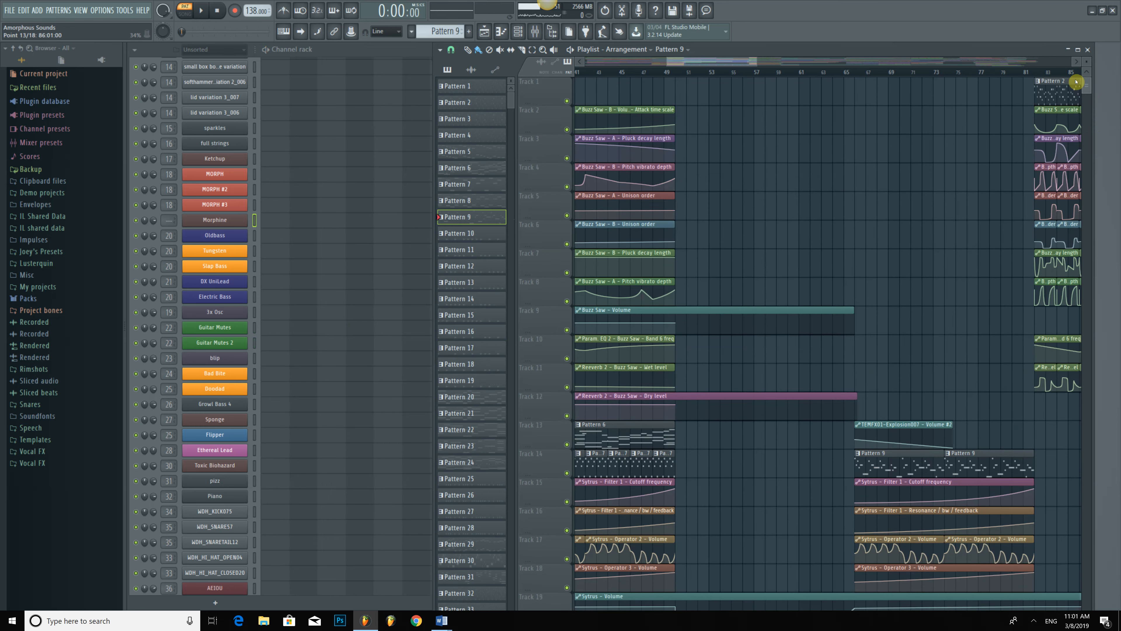
middle_click(495, 309)
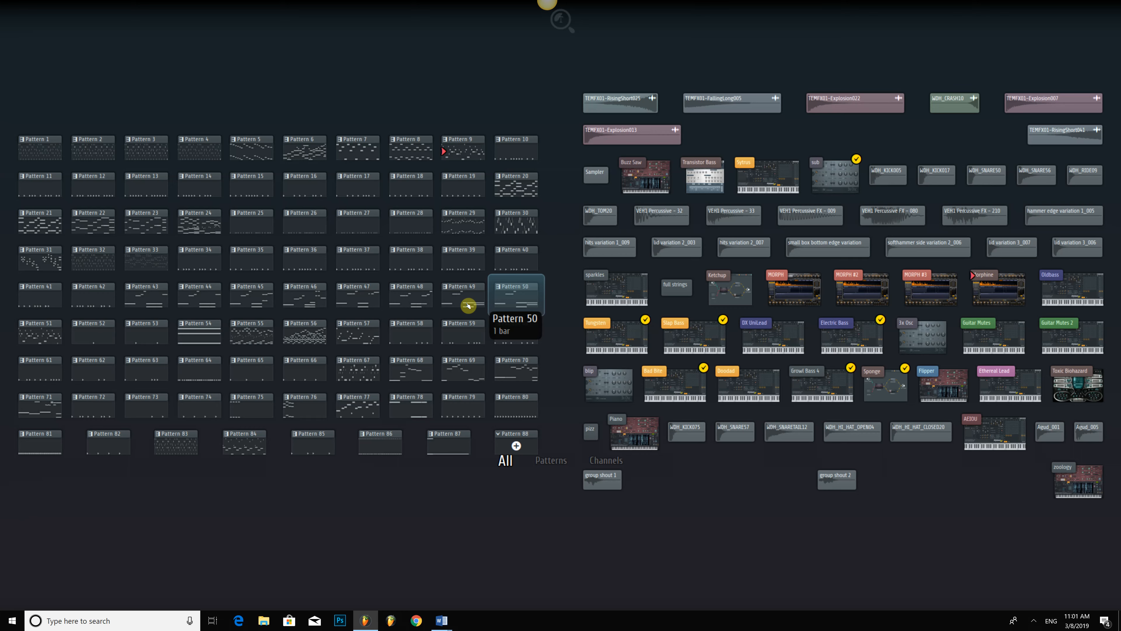
Select Pattern 48 and play the song from about bar 50, following the clips and automation on tracks 76 to 82.
left_click(403, 297)
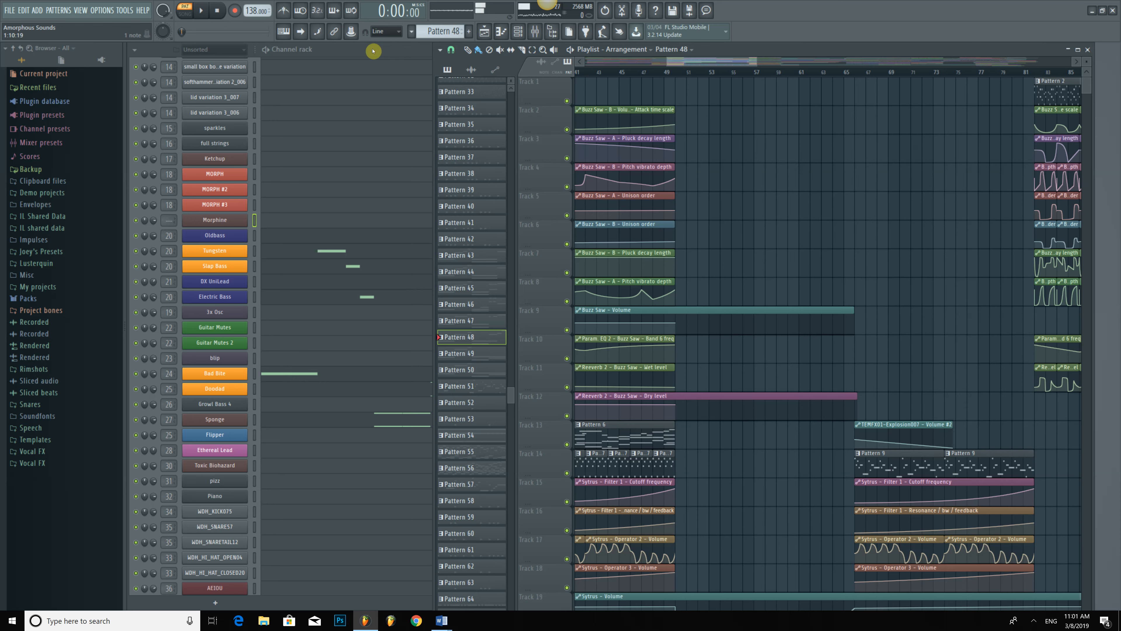
left_click(398, 258)
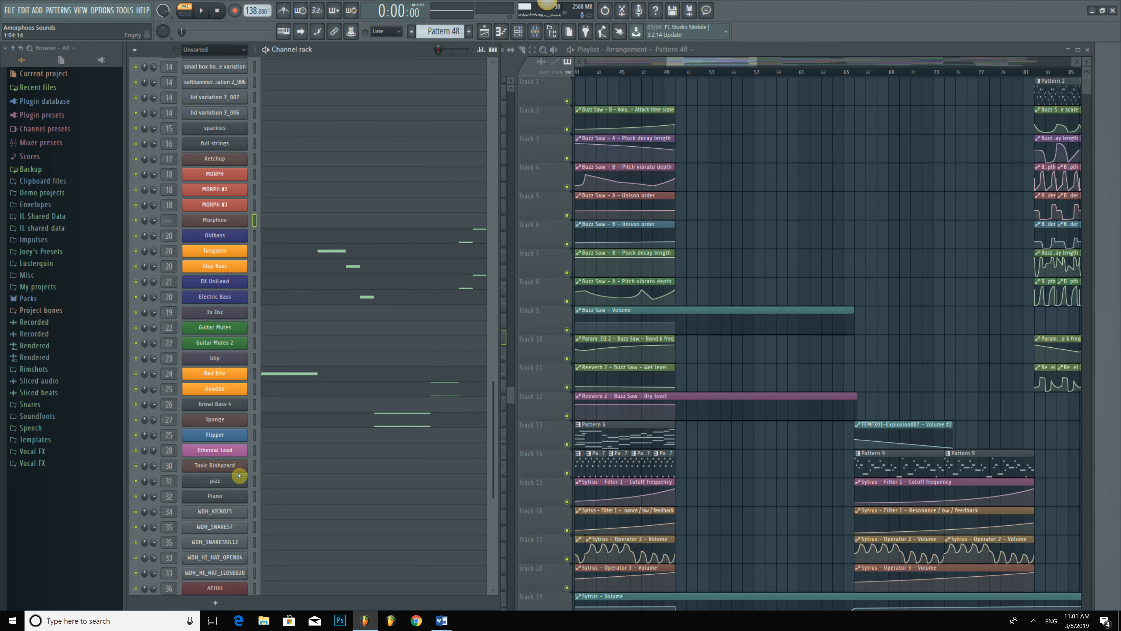
left_click_drag(712, 62, 687, 66)
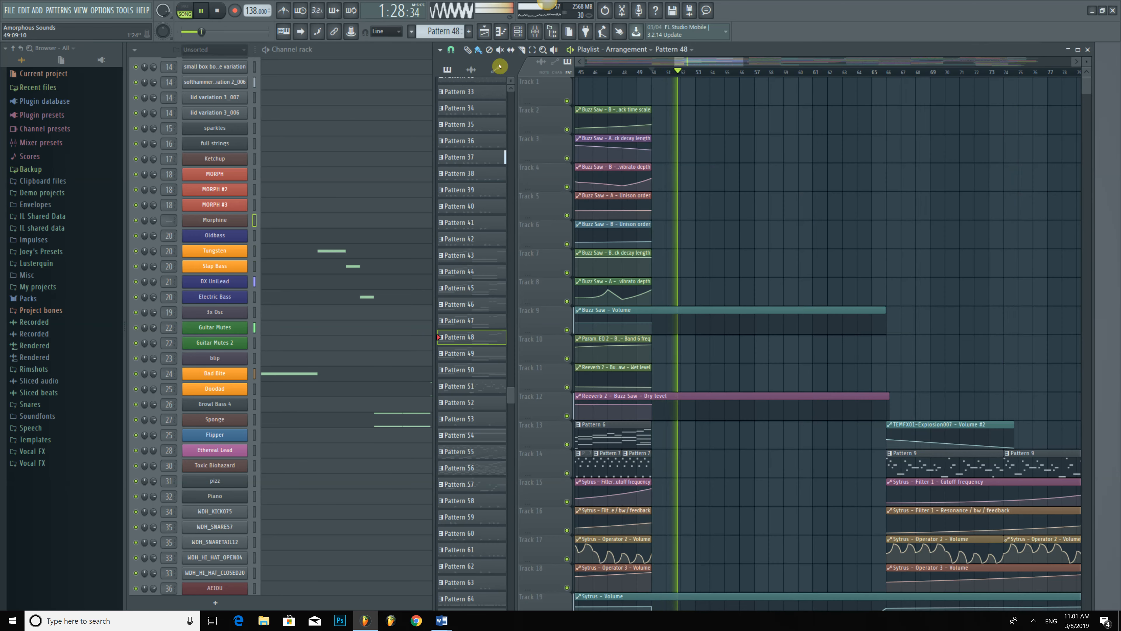
left_click_drag(1086, 88, 1108, 282)
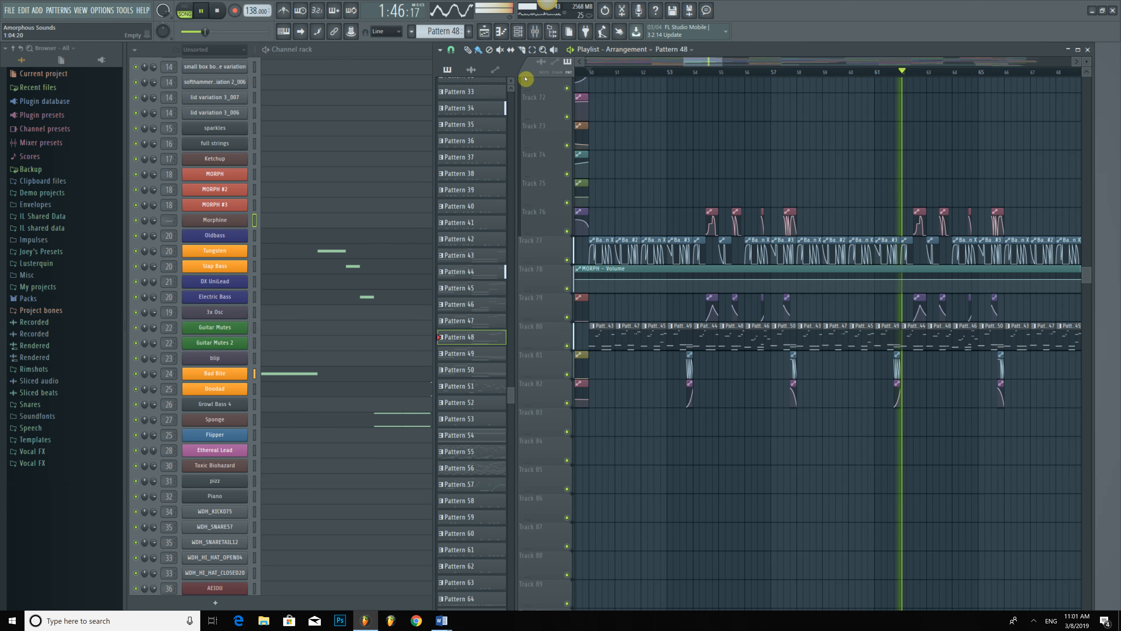
left_click_drag(723, 61, 727, 62)
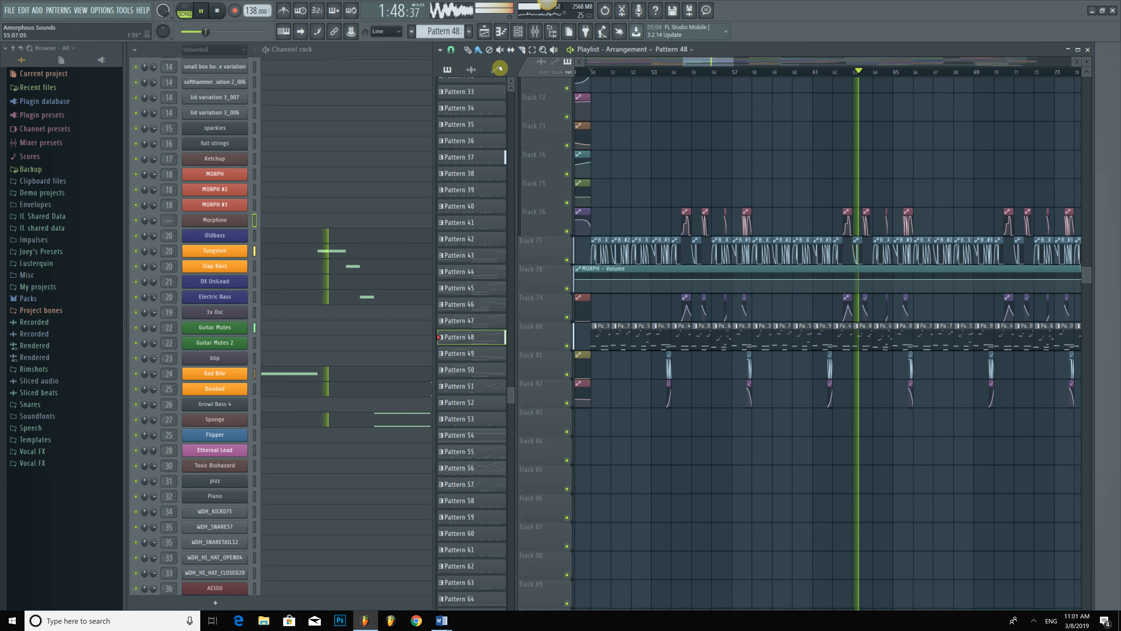
Select the Pattern 45 clip on track 80, stop playback, and return to the channel rack.
left_click(646, 333)
key("space")
left_click(371, 48)
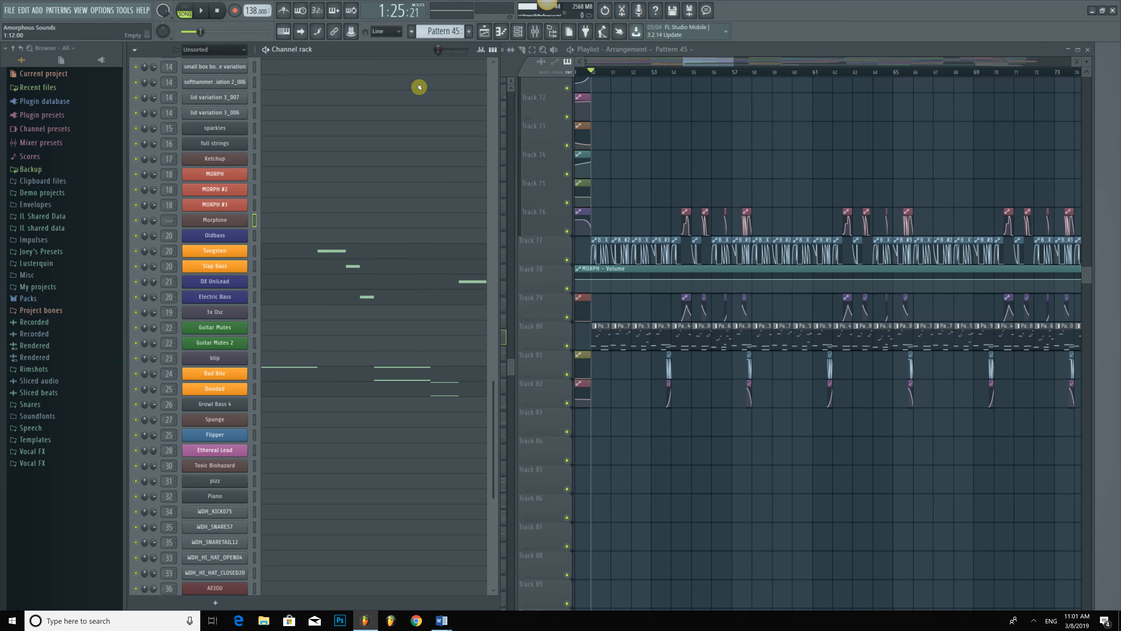
Open Tungsten's notes in the piano roll, examine them against the other channels' ghost notes, and close the piano roll.
left_click(357, 257)
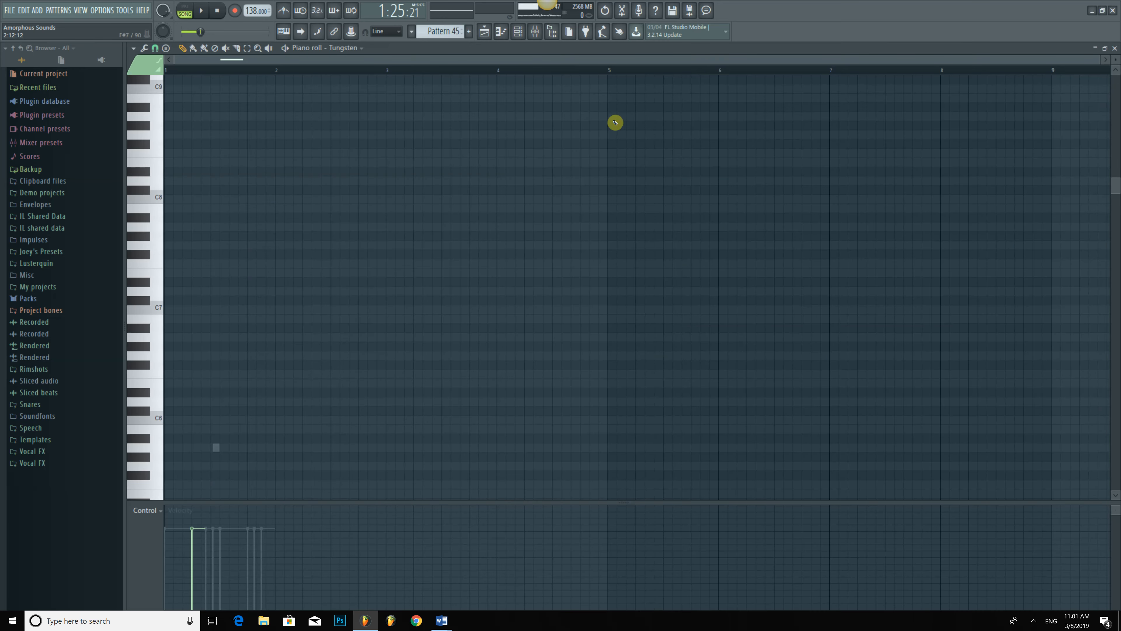
left_click_drag(476, 67, 834, 77)
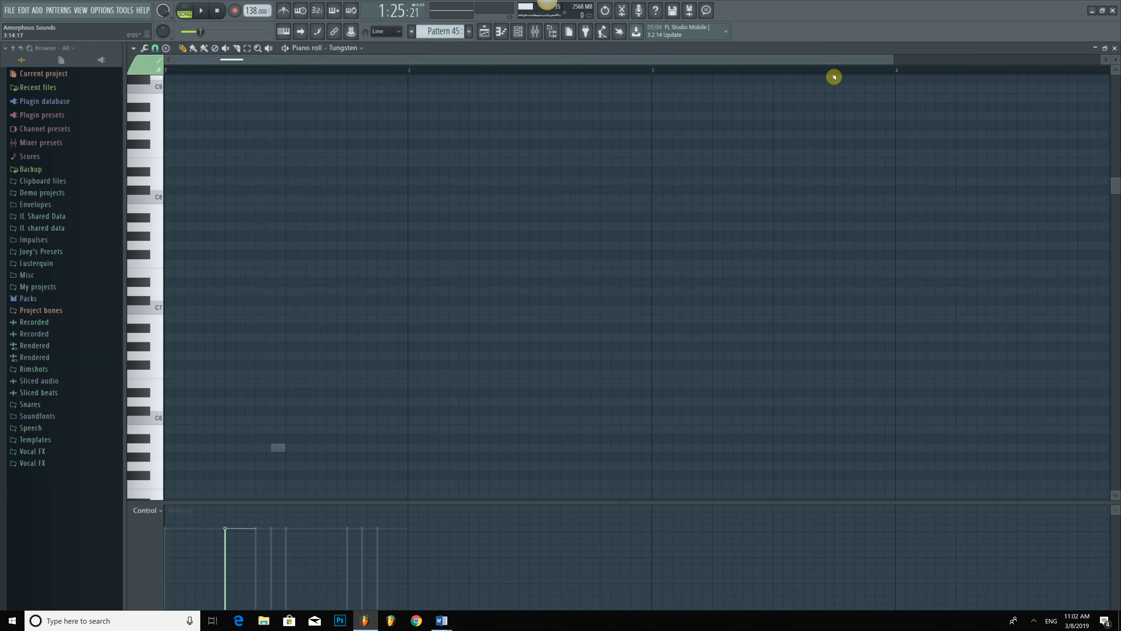
left_click_drag(1117, 194, 1117, 322)
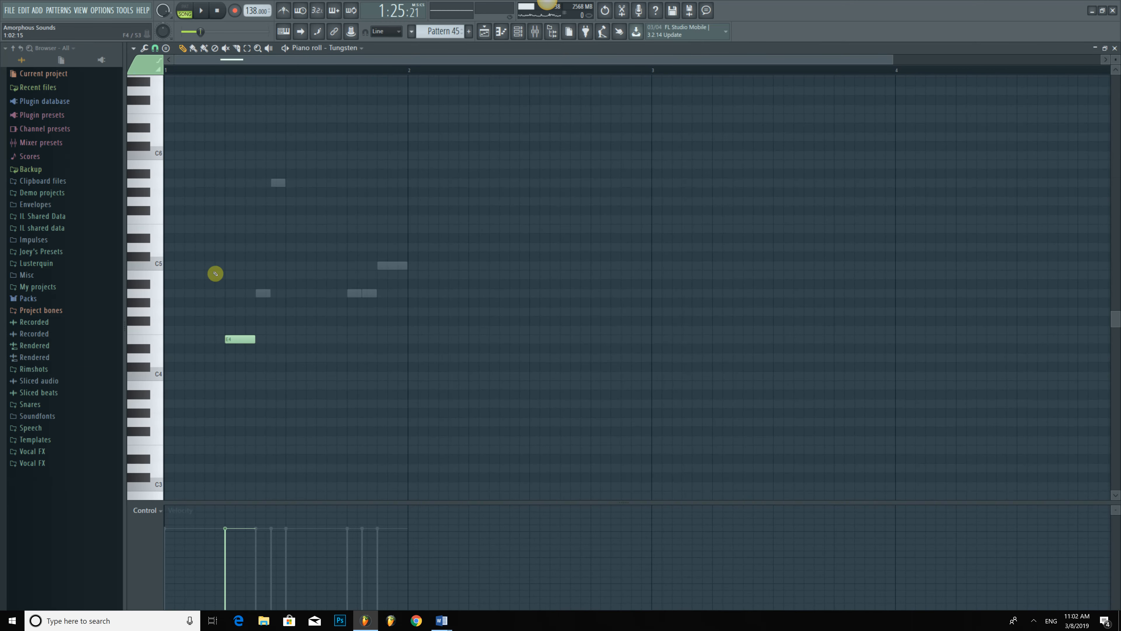
left_click_drag(254, 339, 244, 346)
left_click_drag(246, 340, 251, 341)
left_click(1116, 49)
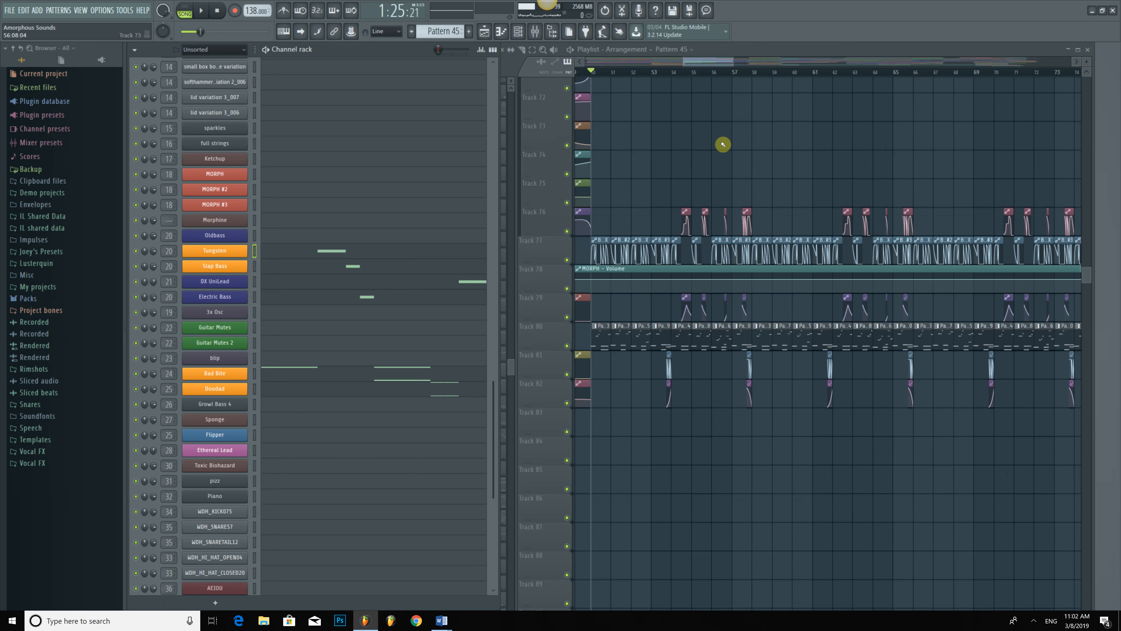
Open the Electric Bass synth from the channel rack, show its main page with the patch comments, and close it.
right_click(618, 309)
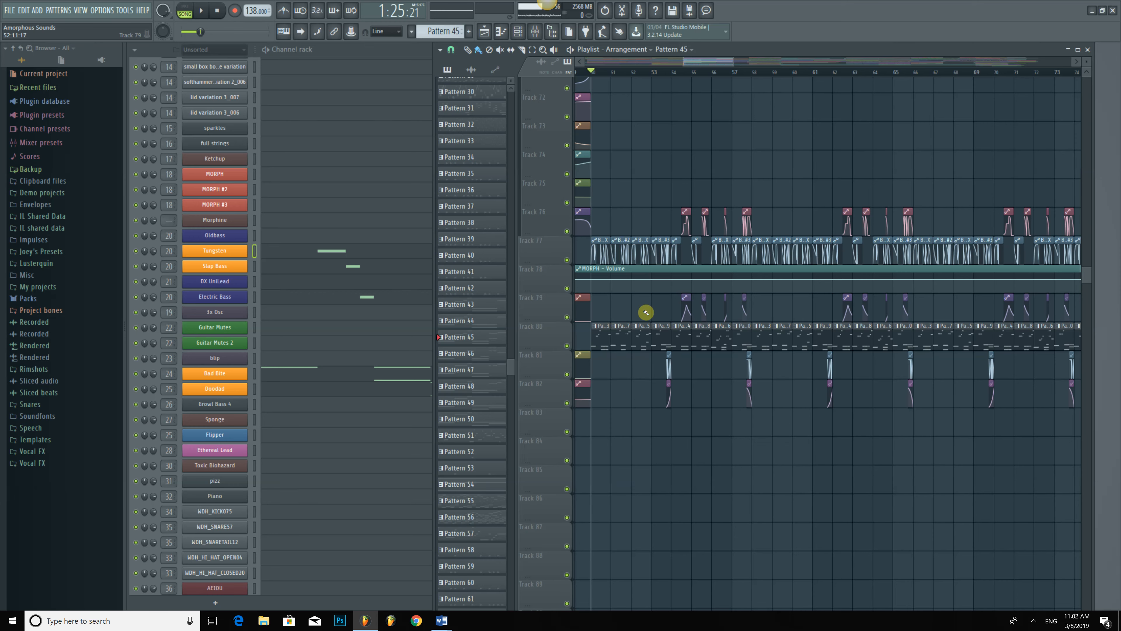
left_click_drag(695, 66, 693, 67)
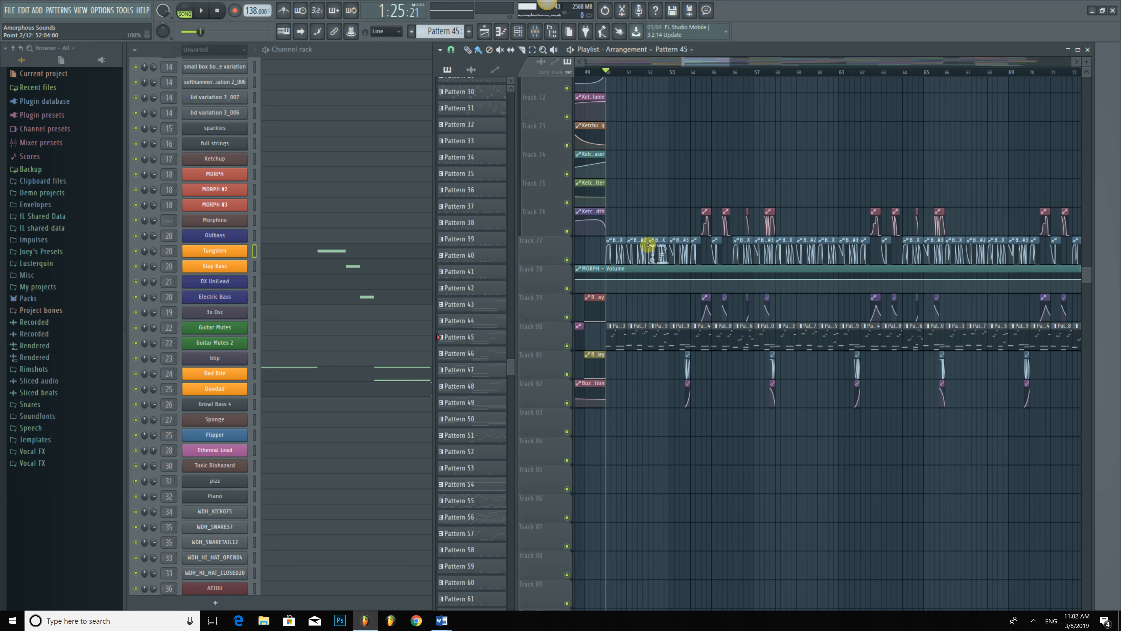
left_click(402, 57)
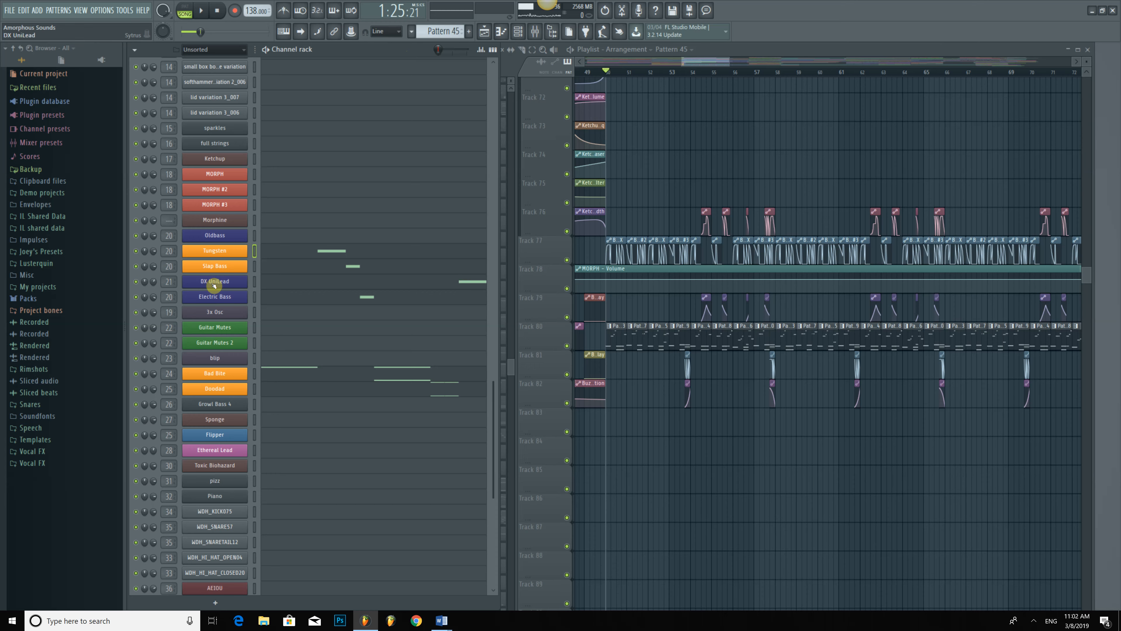
left_click(212, 298)
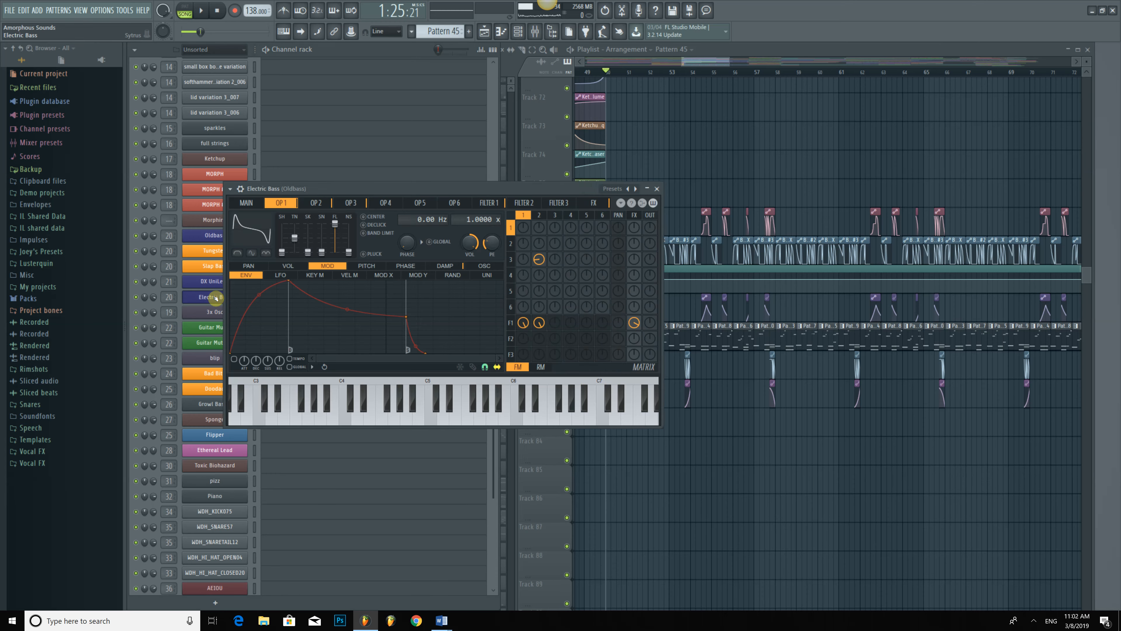
left_click(256, 204)
left_click_drag(314, 354, 236, 339)
left_click(294, 365)
left_click_drag(427, 424, 394, 419)
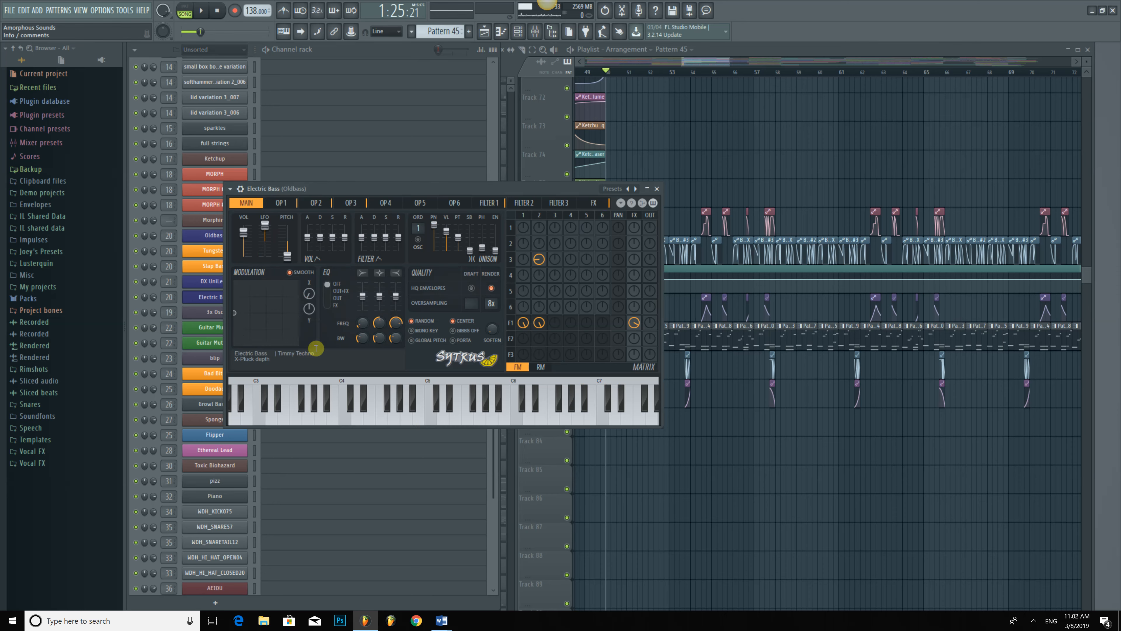
left_click(657, 189)
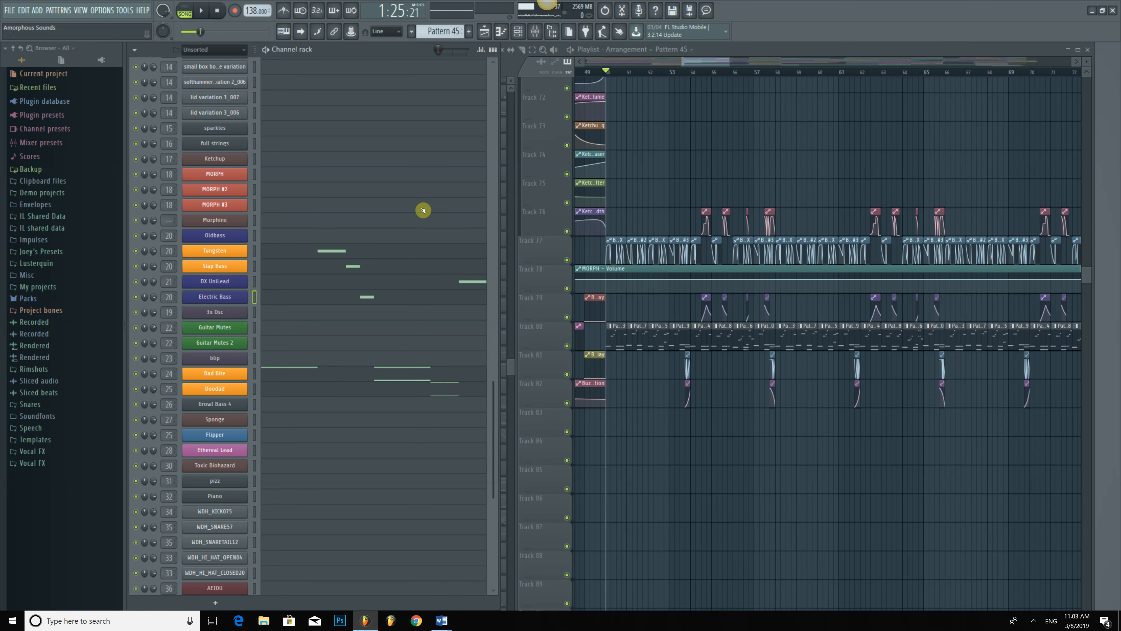
Open the Tungsten synth, show its main page, and close it.
left_click(230, 252)
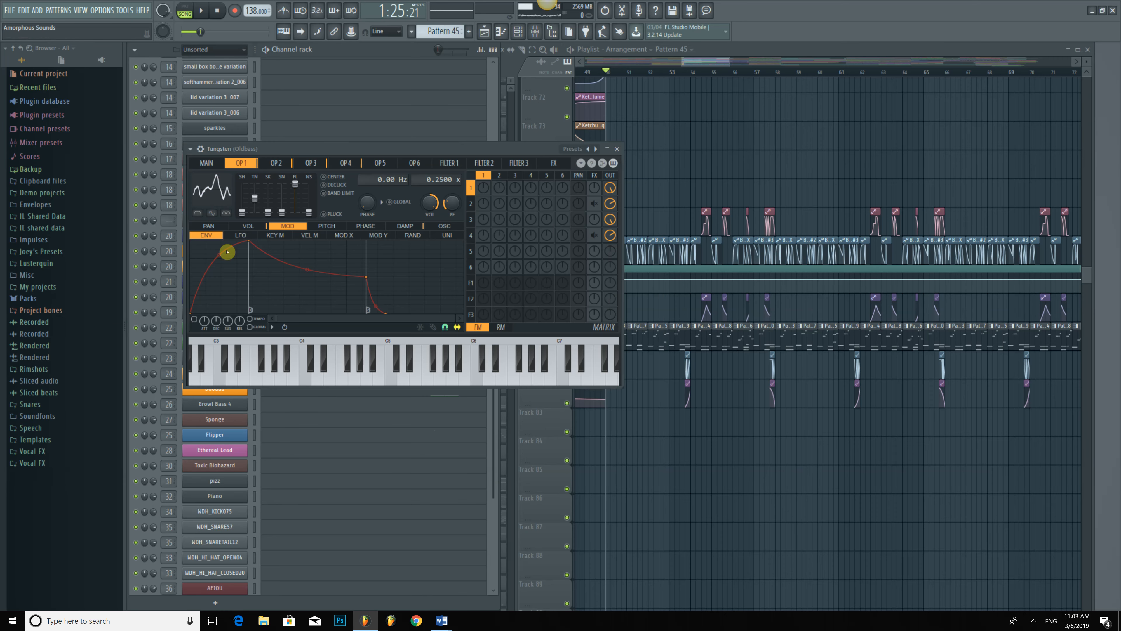
left_click(206, 163)
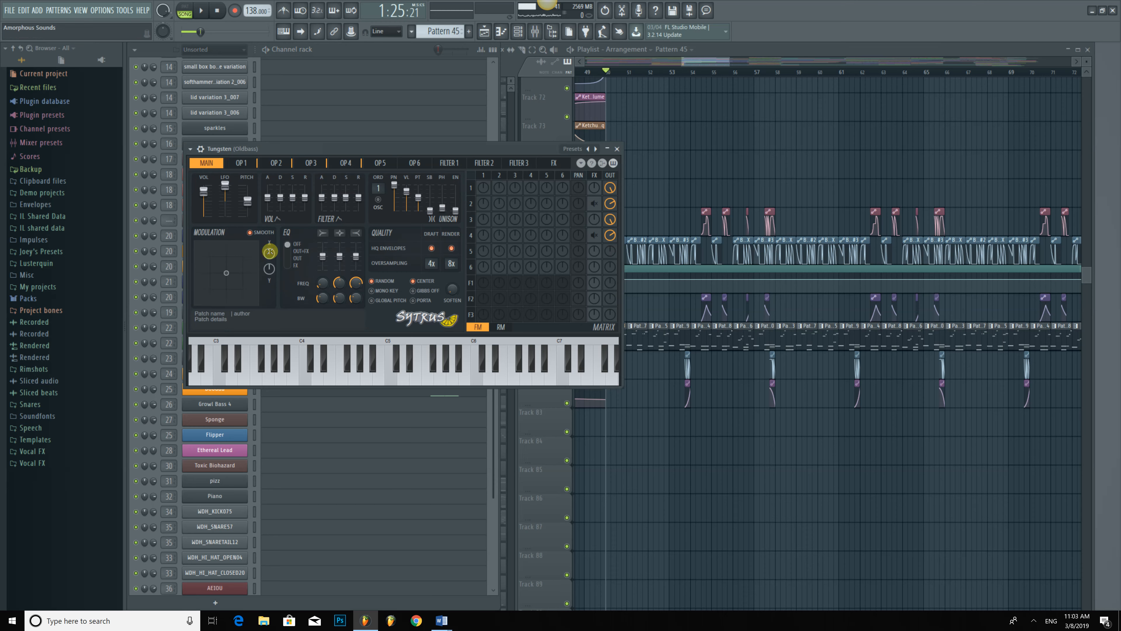
left_click(618, 149)
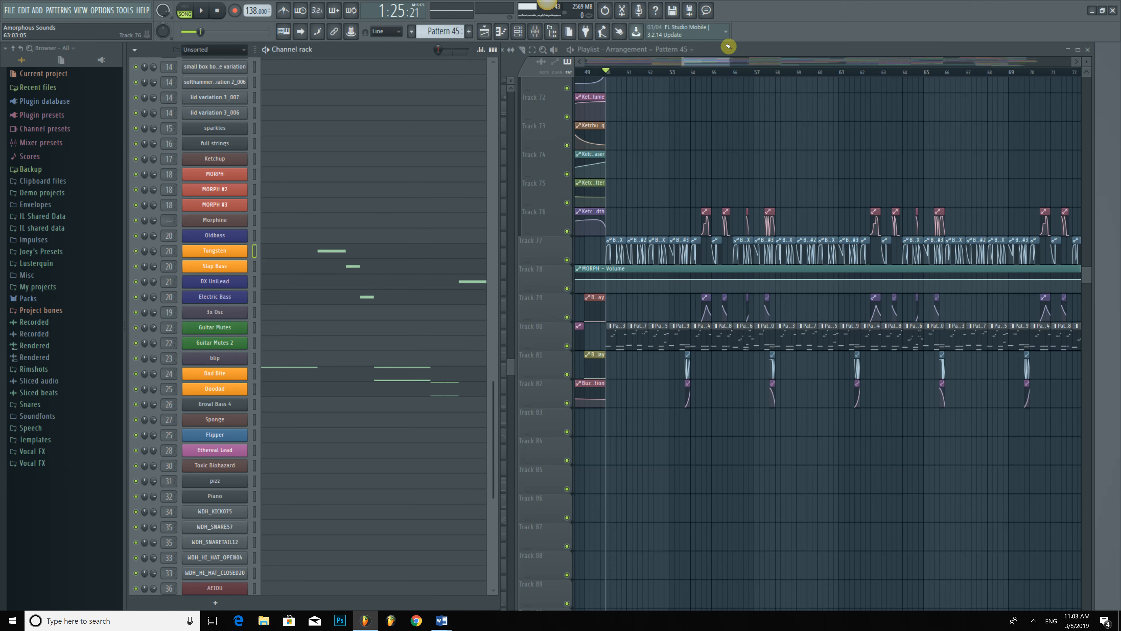
Select the Pattern 47 clip after bar 51 and show its low Bad Bite notes in the piano roll.
left_click(698, 65)
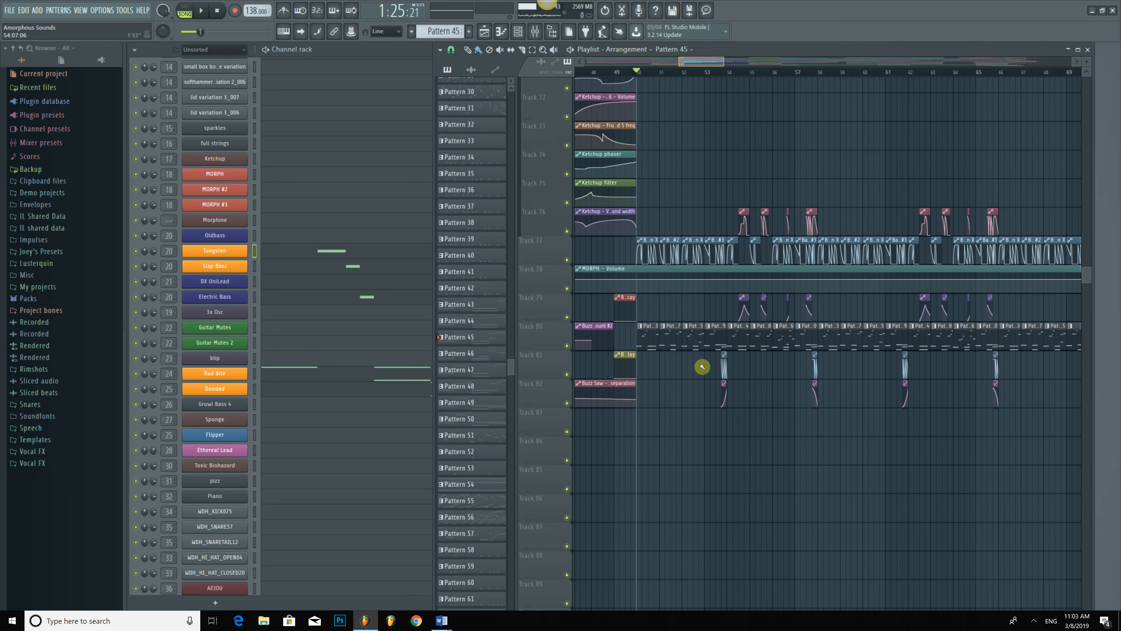
scroll(683, 341, "up", 2)
left_click(683, 342)
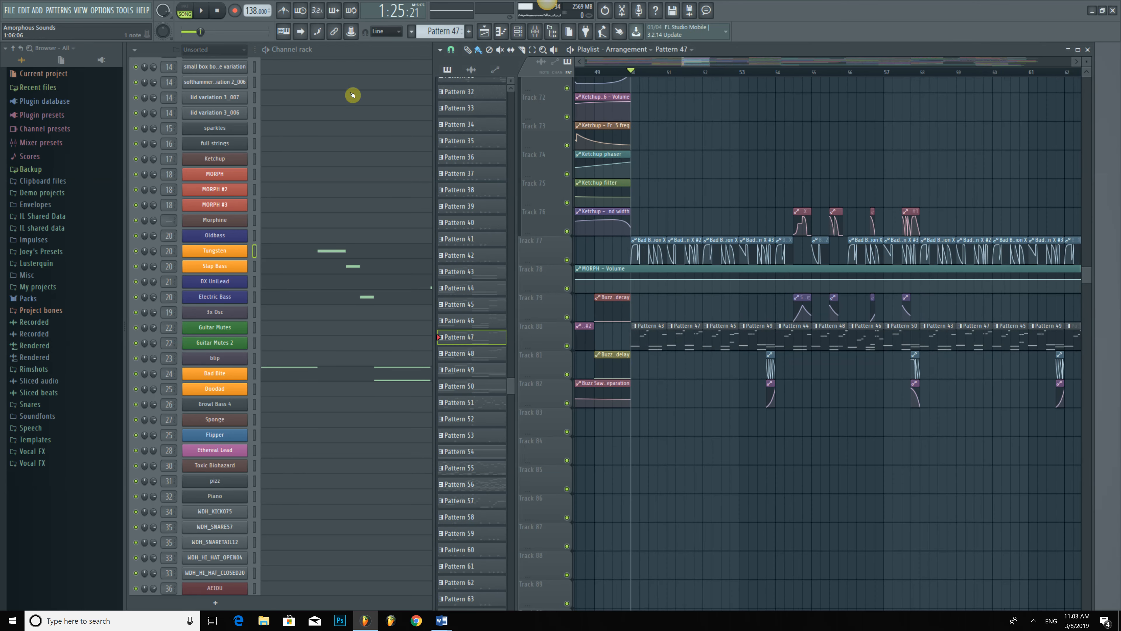
left_click(339, 8)
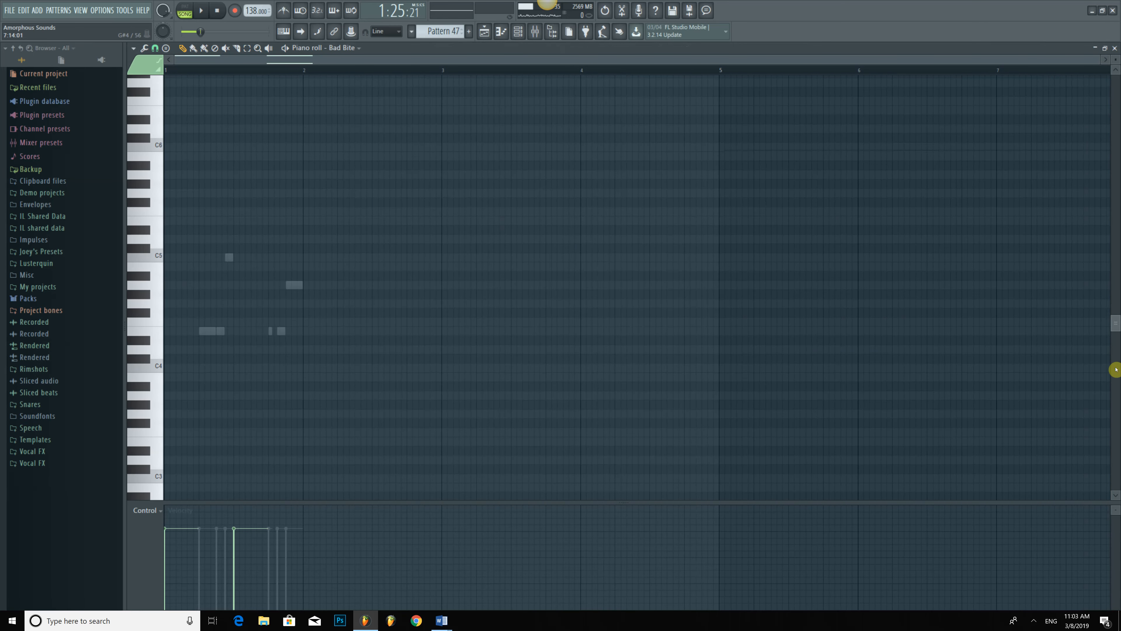
left_click_drag(1107, 413, 1103, 401)
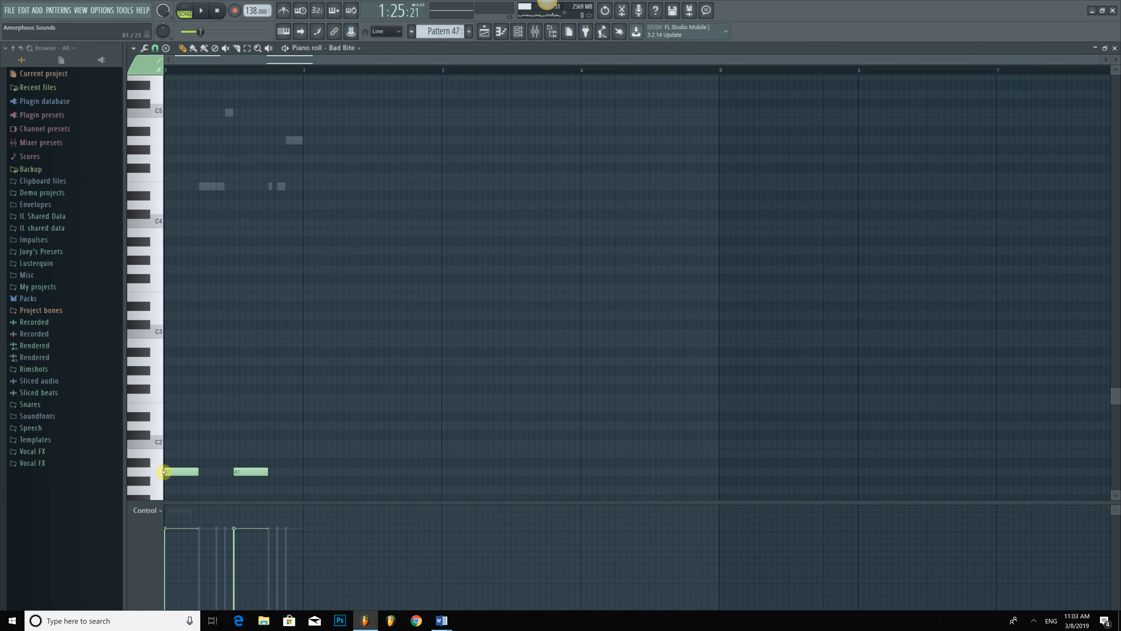
Play Pattern 47 alone in pattern mode, close the piano roll, and stop playback.
left_click(184, 8)
key("space")
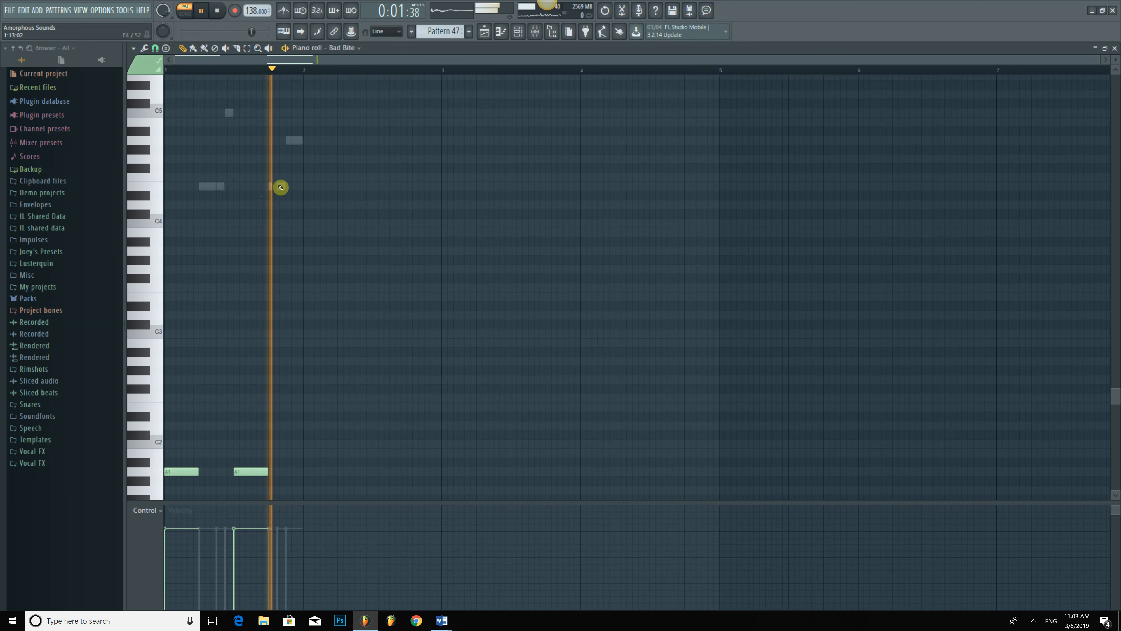
left_click(1114, 47)
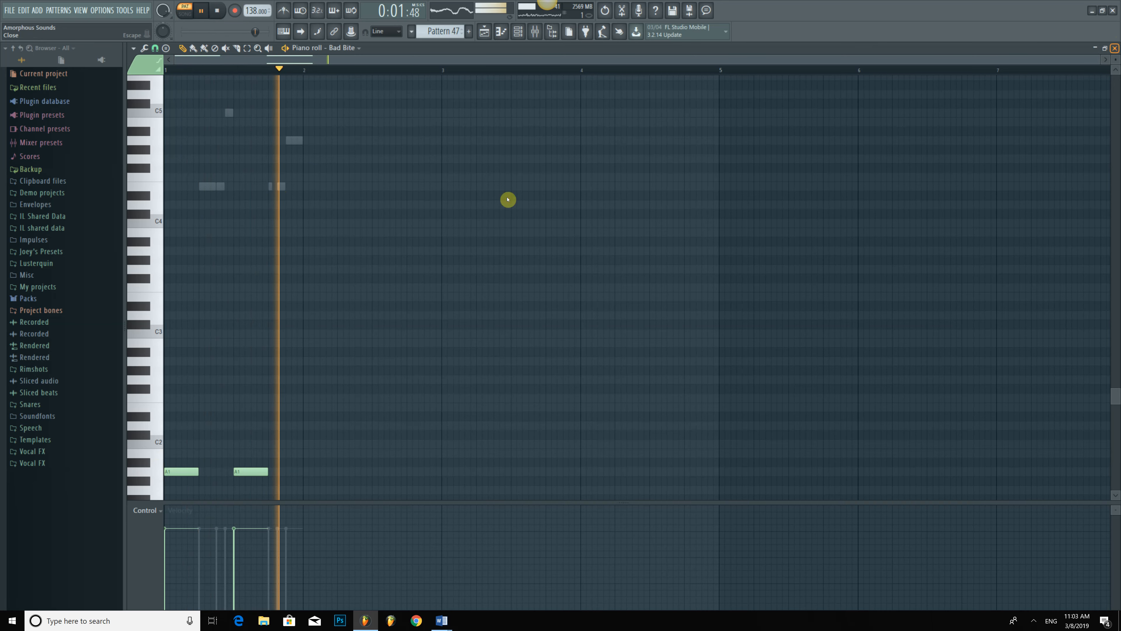
key("space")
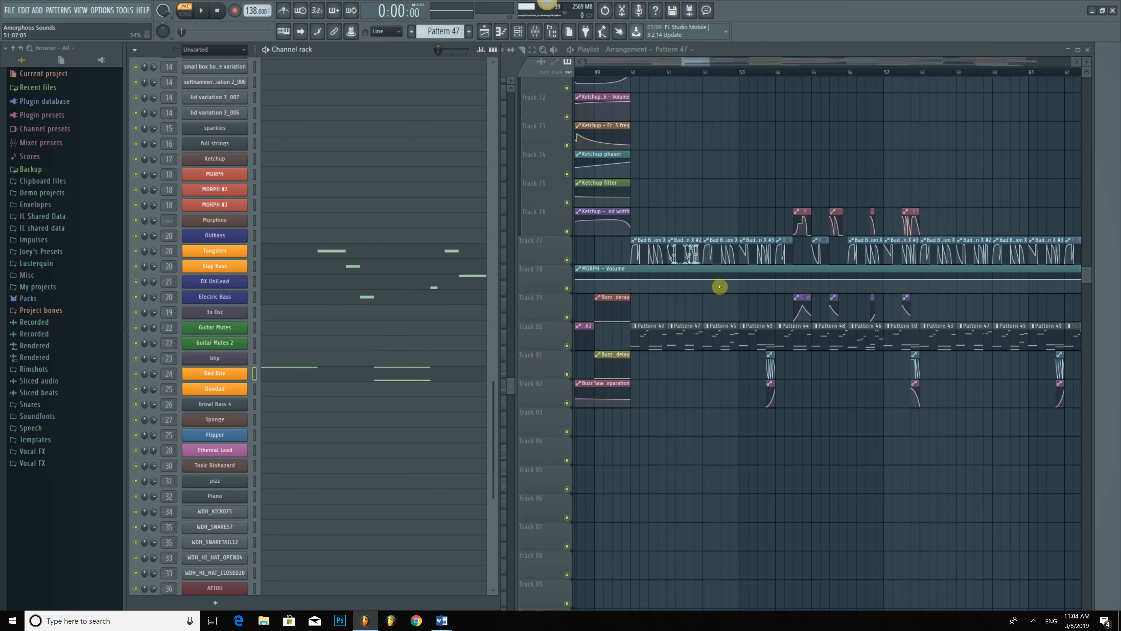
Return to song mode and place the playhead at about bar 42, above the Ketchup automation clips.
left_click(677, 339)
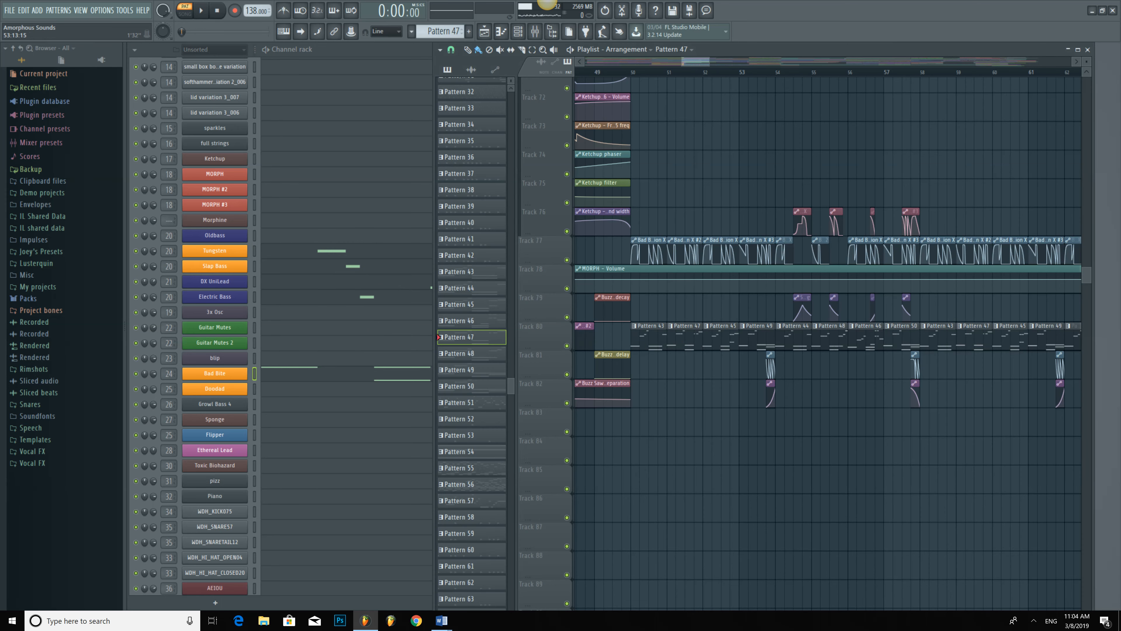
scroll(764, 66, "down", 5)
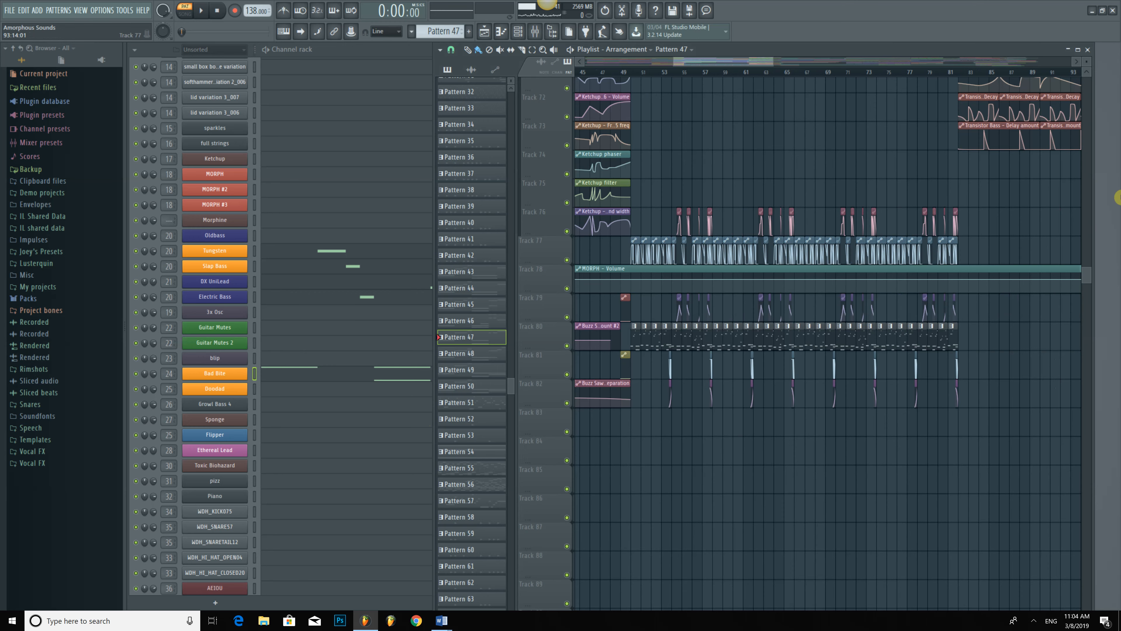
left_click_drag(1089, 264, 1088, 259)
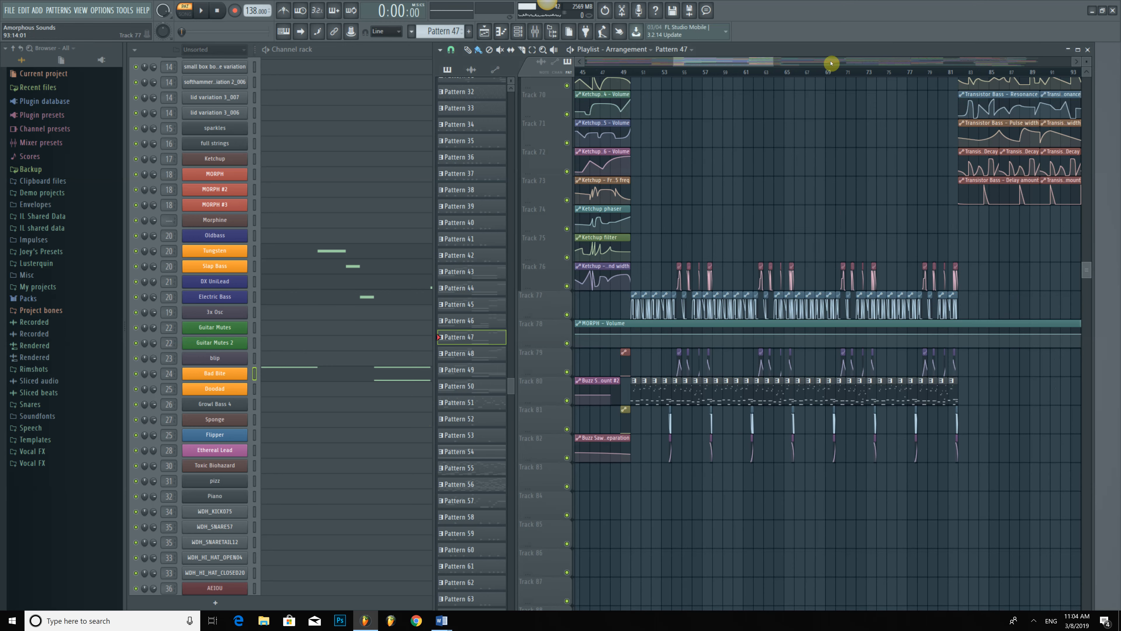
left_click(826, 70)
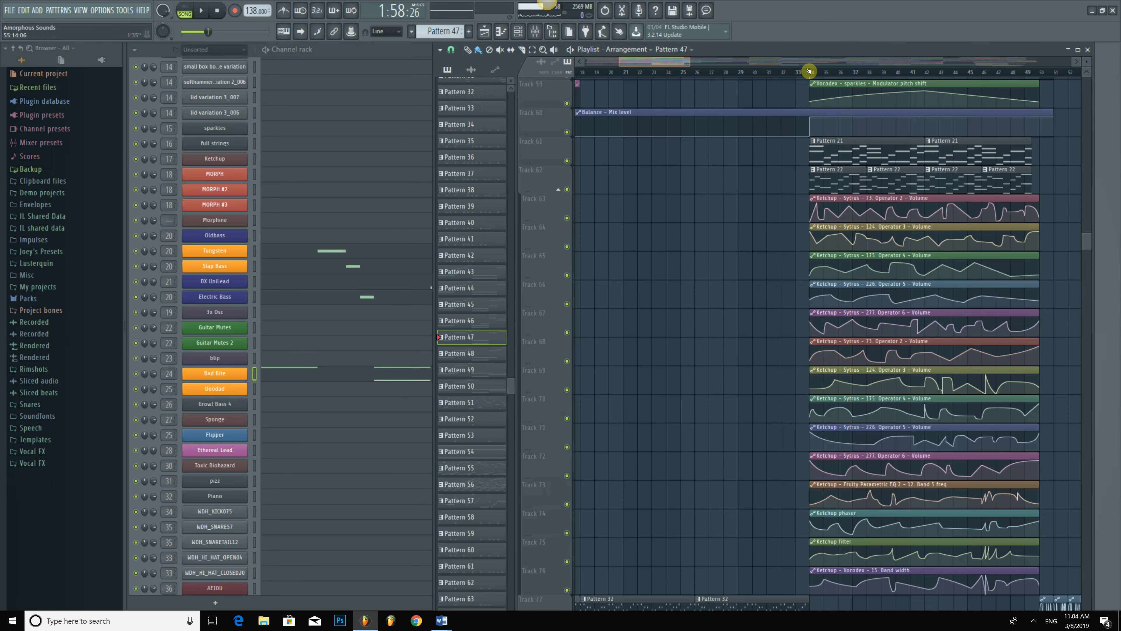
scroll(810, 72, "right", 3)
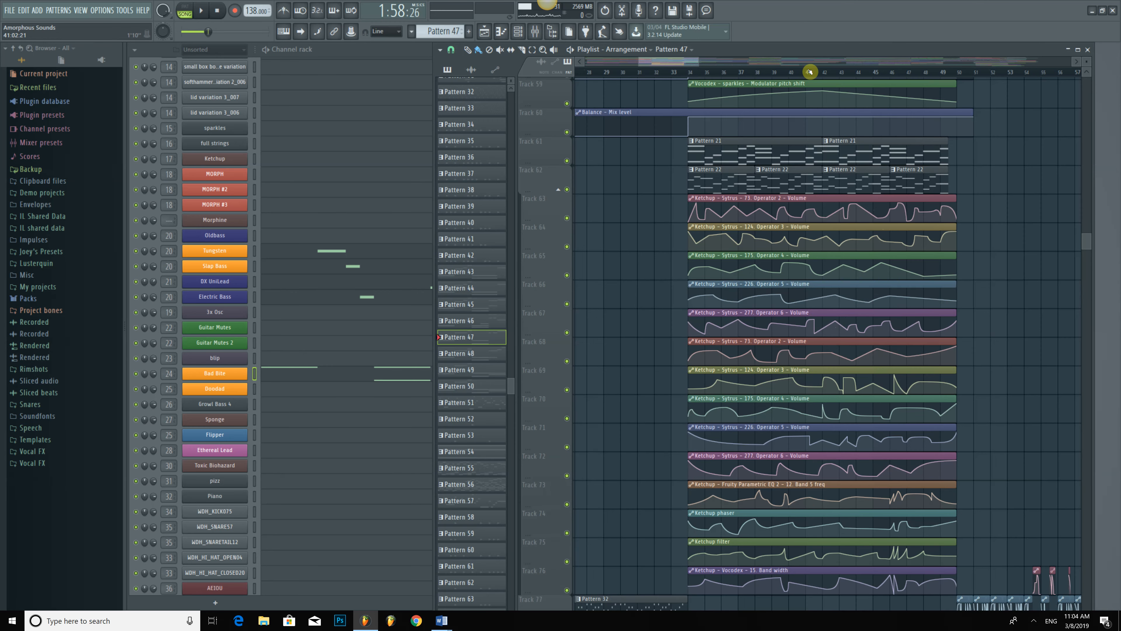
left_click(822, 71)
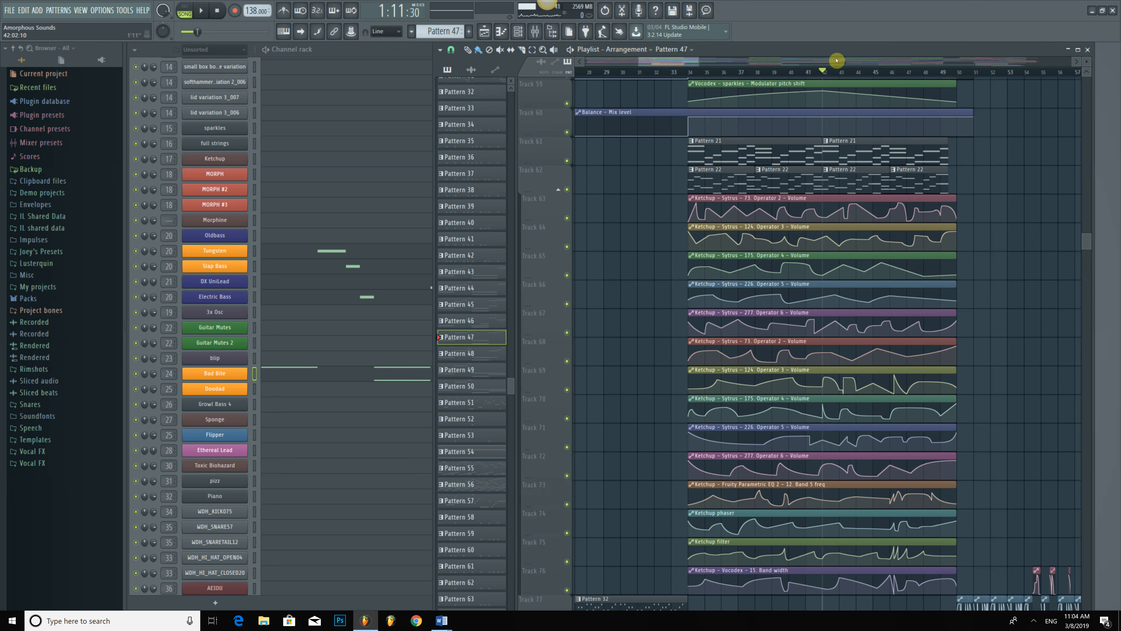
Show the whole arrangement from its first tracks, and bring the last channels of the channel rack into view.
left_click_drag(839, 63, 785, 63)
left_click_drag(678, 61, 1061, 61)
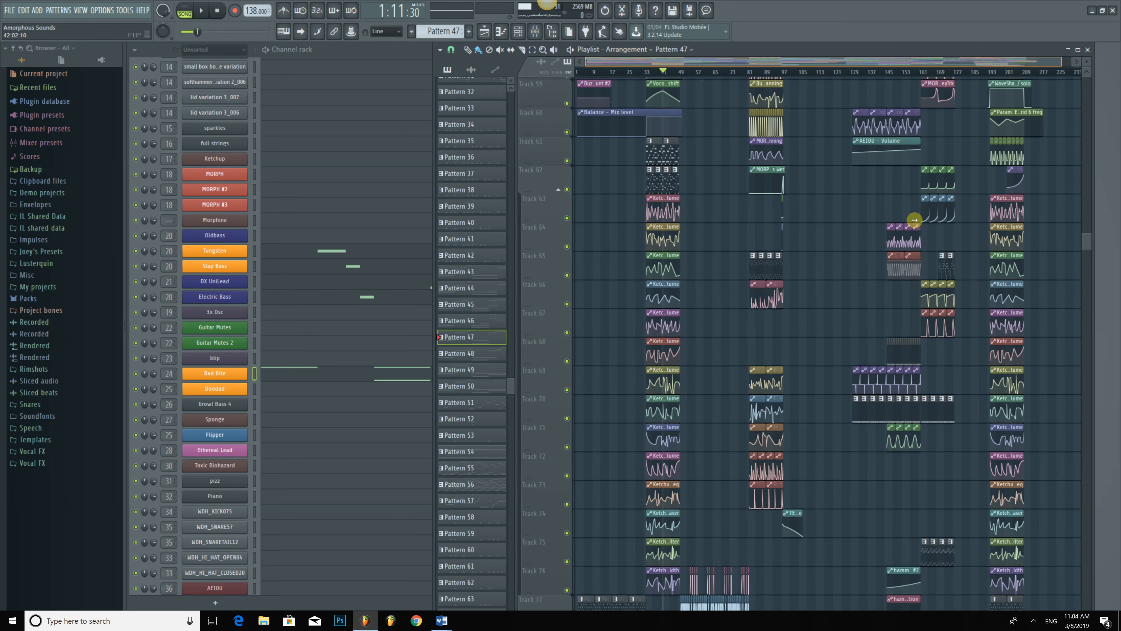
scroll(994, 174, "up", 20)
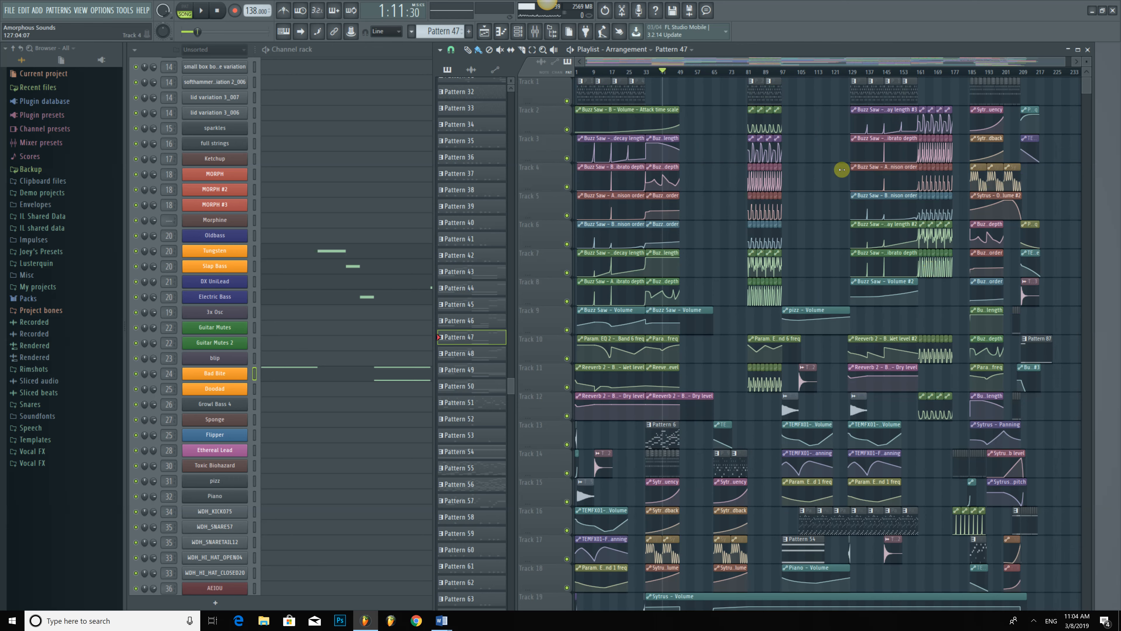
key("F6")
scroll(478, 485, "down", 3)
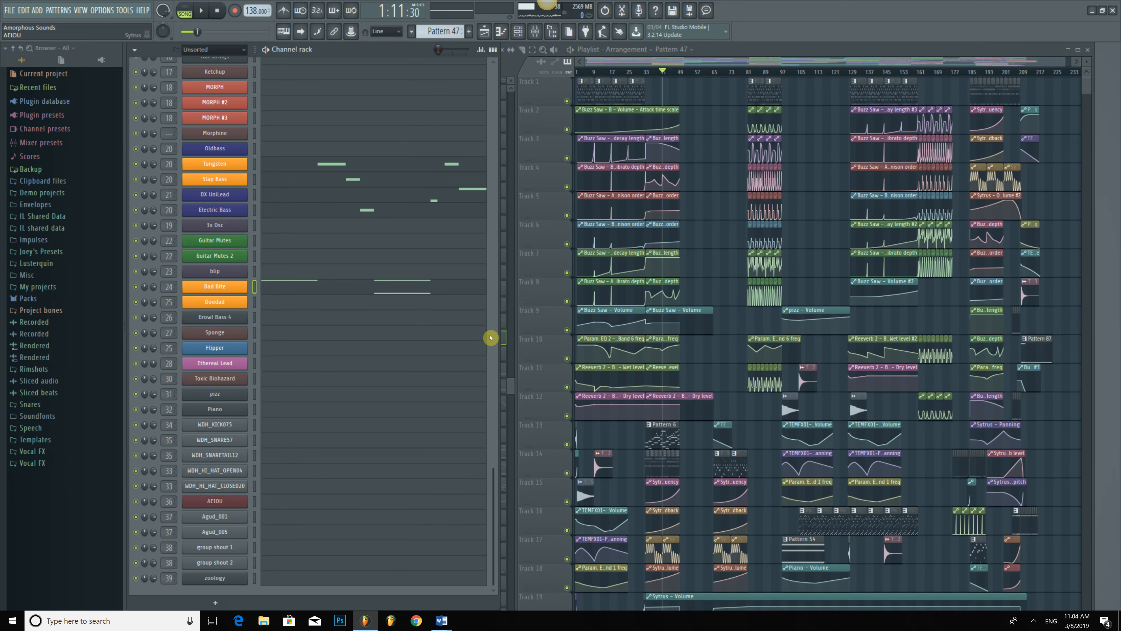
Look through the entire channel rack from Sampler down to zoology, and return to the first channels.
scroll(347, 306, "up", 5)
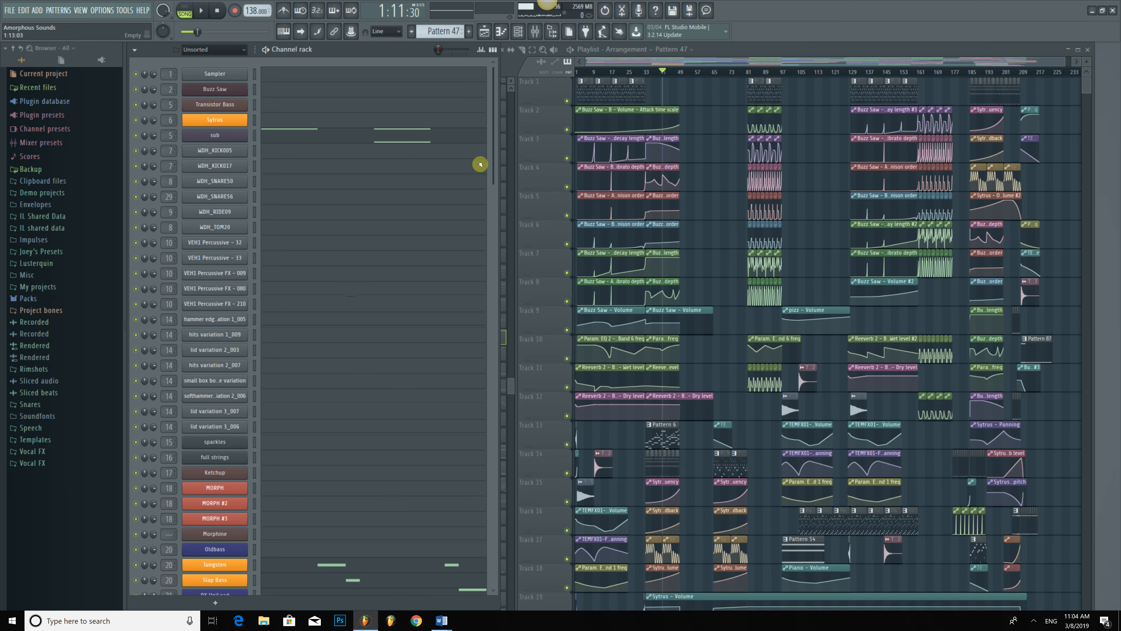
left_click_drag(493, 135, 509, 539)
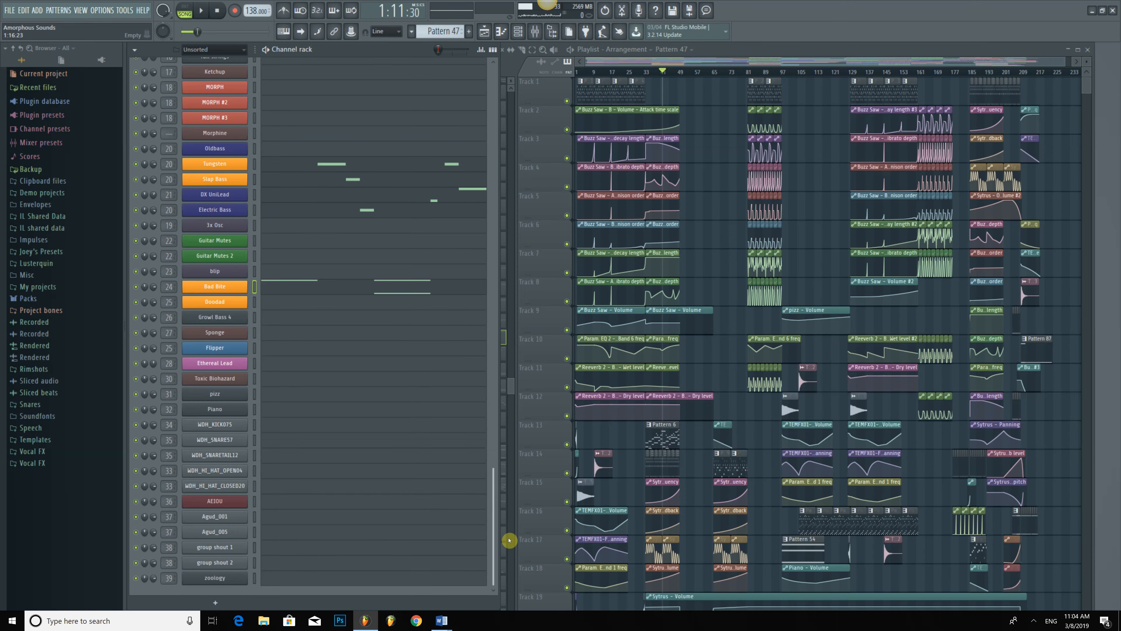
scroll(433, 220, "up", 6)
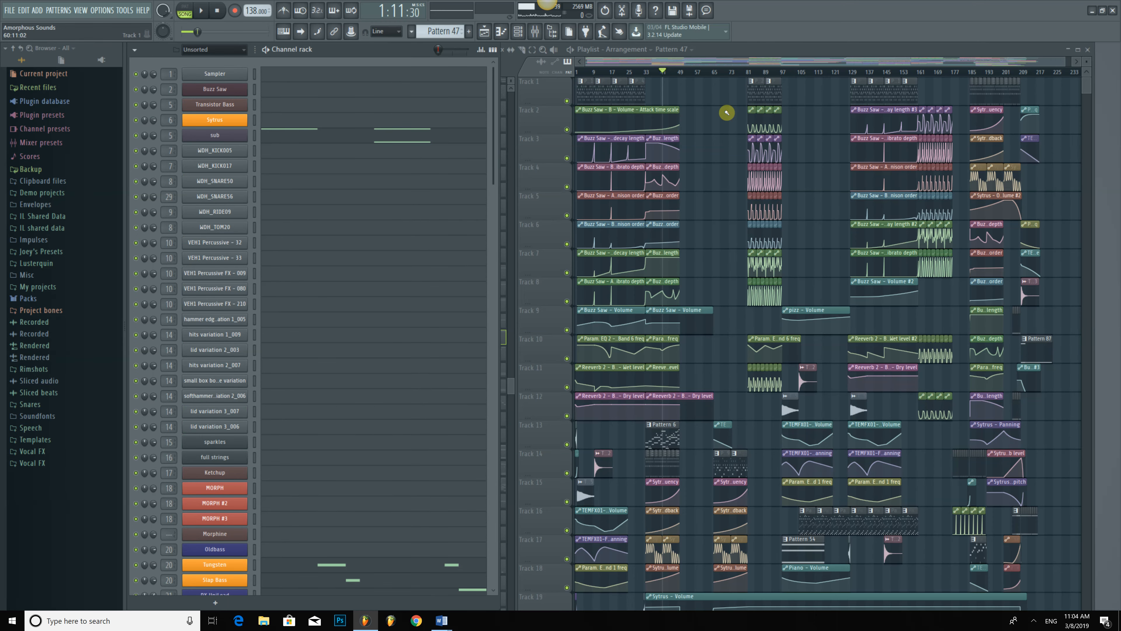
Bring the playlist's pattern list into view, return to the channel rack, and show its channels from the percussion samples down to Flipper.
key("alt+p")
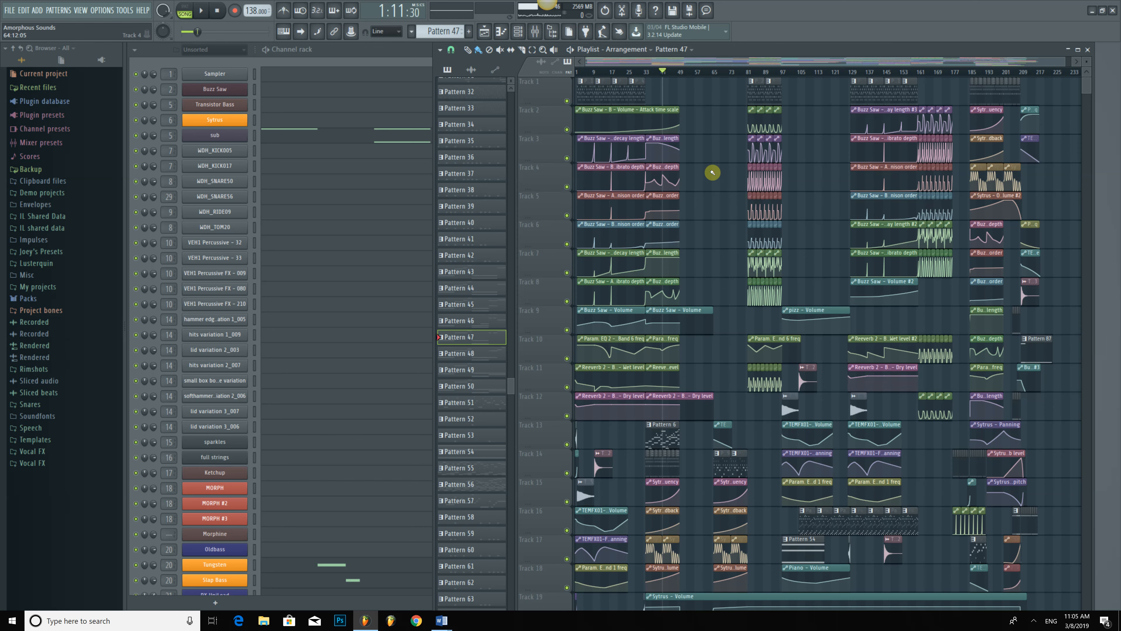
left_click(412, 64)
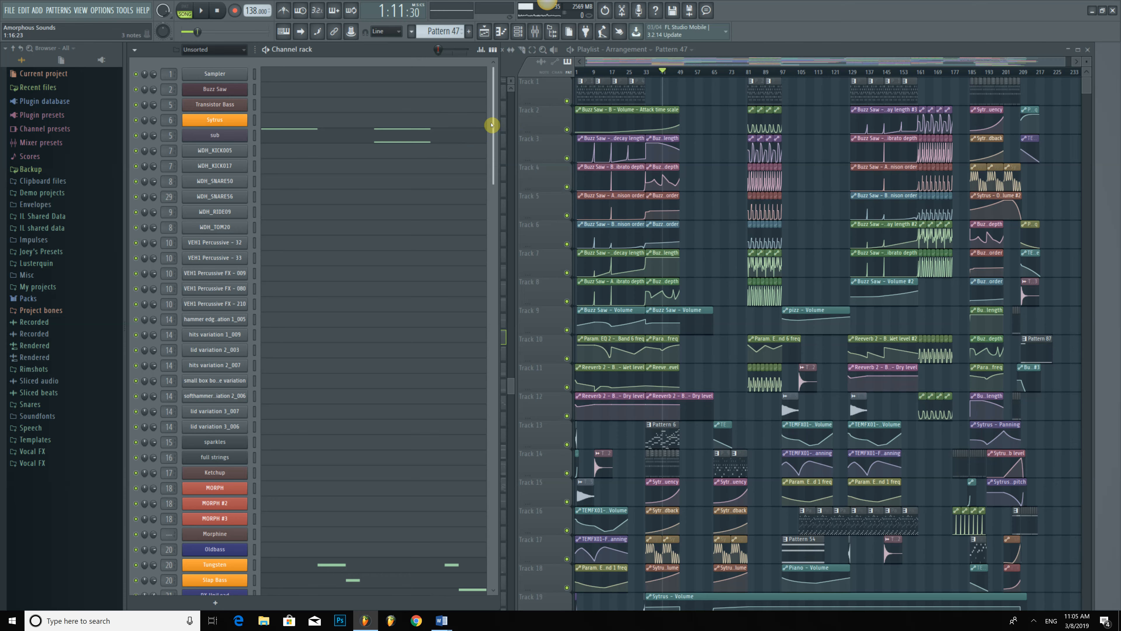
left_click_drag(492, 125, 508, 283)
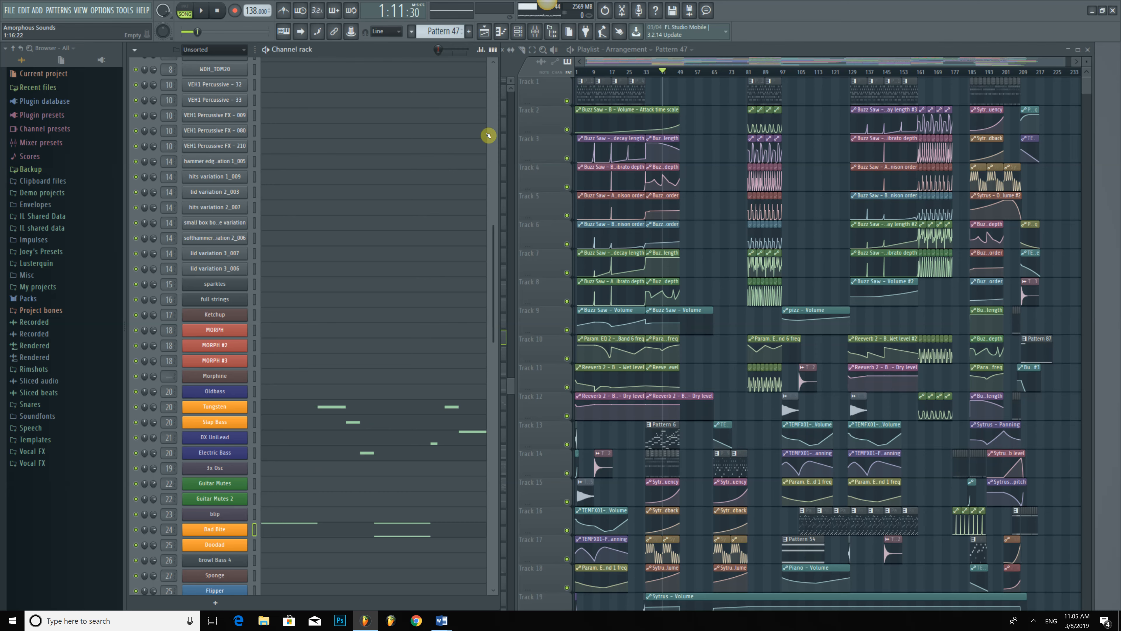